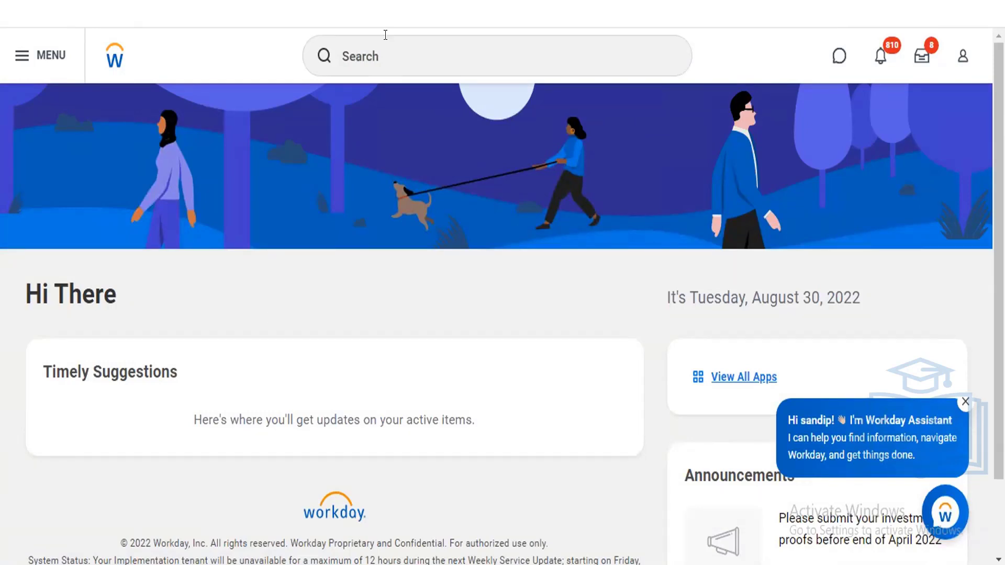
- Open the Maintain Goal Completion Statuses task, review the listed statuses and their mappings, and close it without saving
left_click(387, 56)
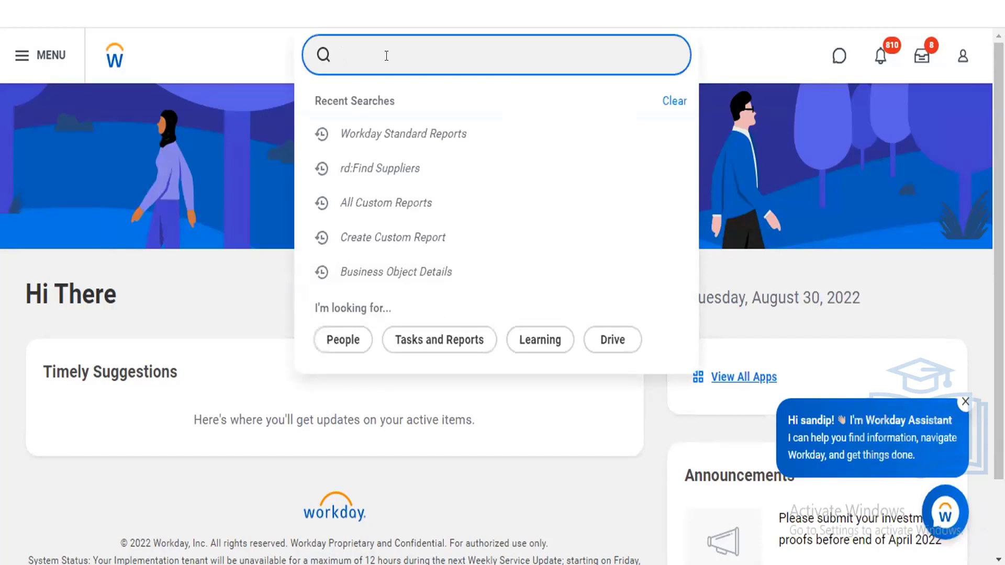
type("maintain goal comle")
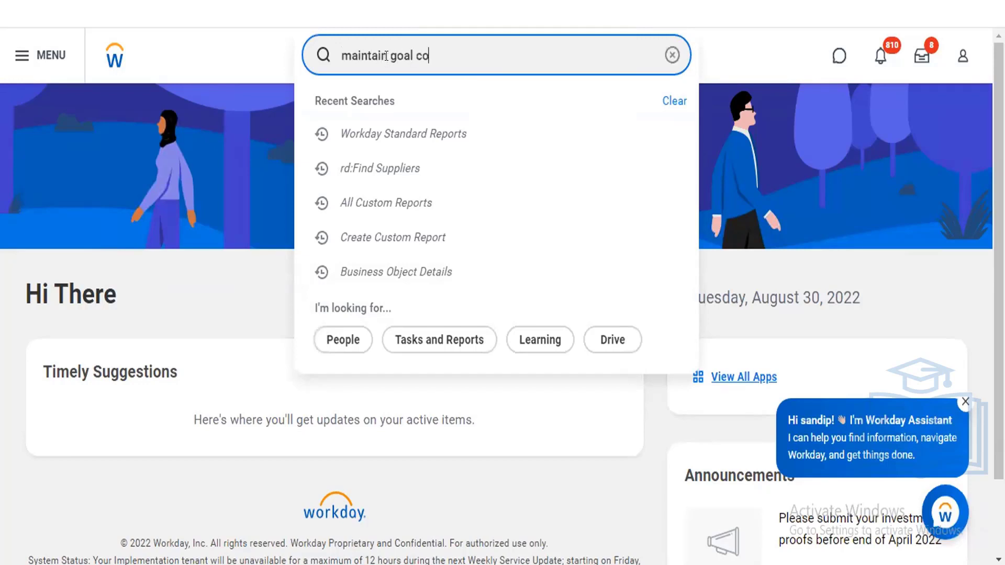
key("BackSpace")
key("BackSpace")
type("pl s")
type("tst")
key("BackSpace")
key("BackSpace")
type("at")
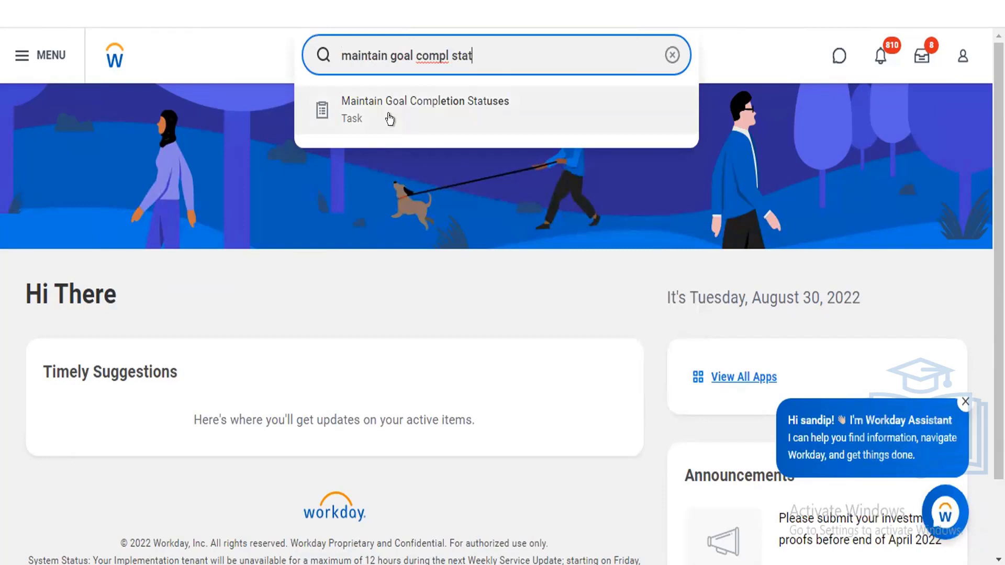
left_click(425, 110)
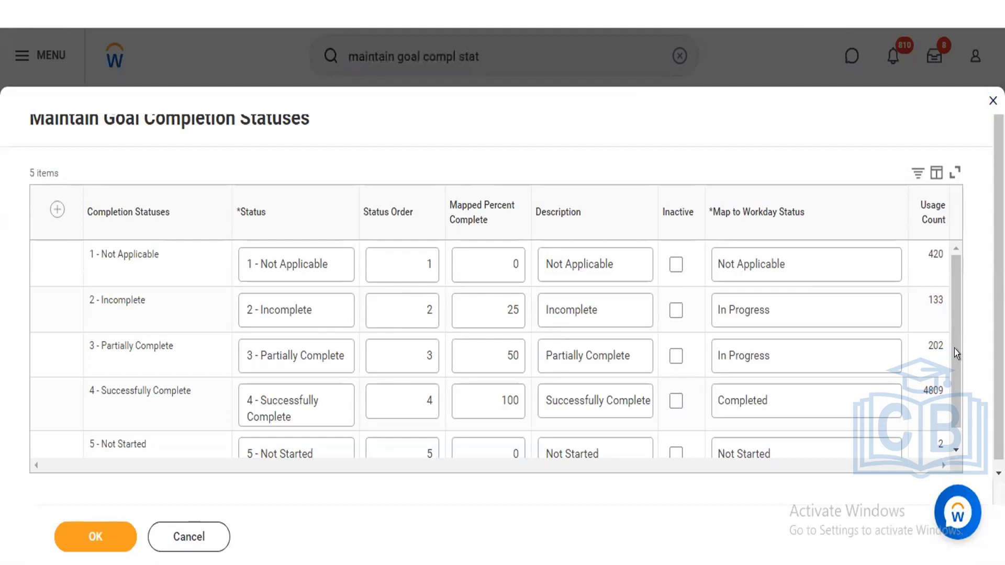
left_click_drag(953, 348, 953, 365)
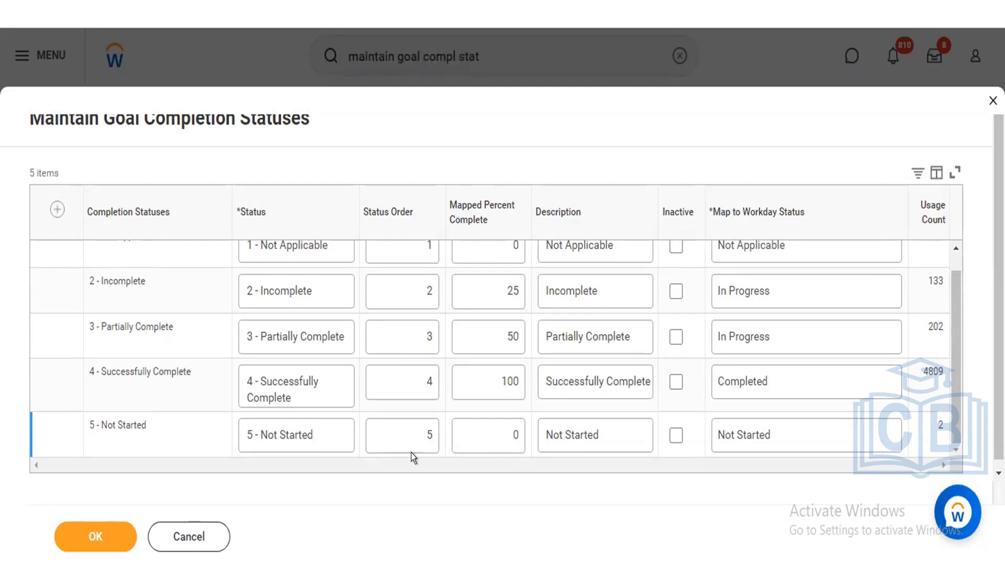
left_click(160, 530)
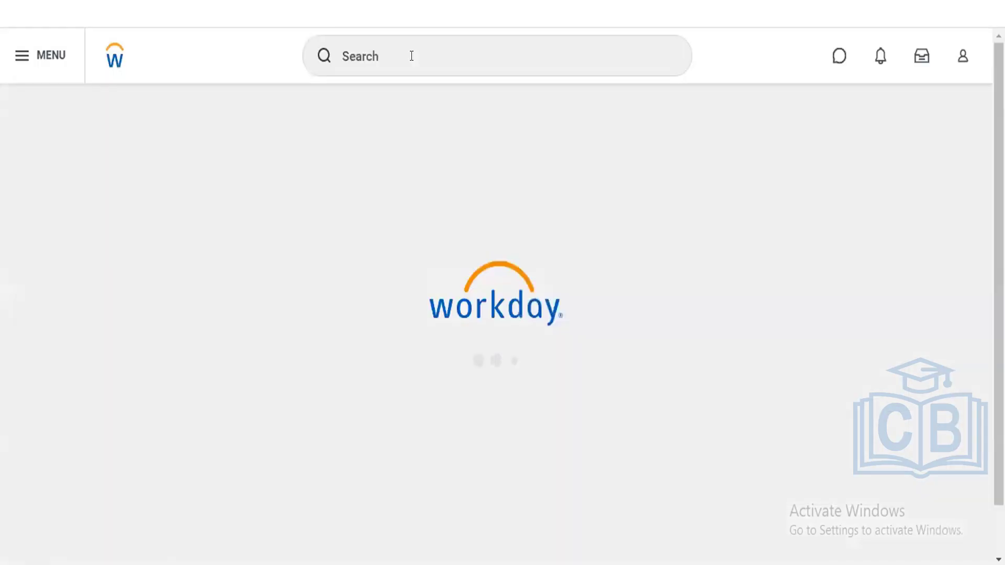
- Find and open the Create Goal Template Rule task
left_click(412, 55)
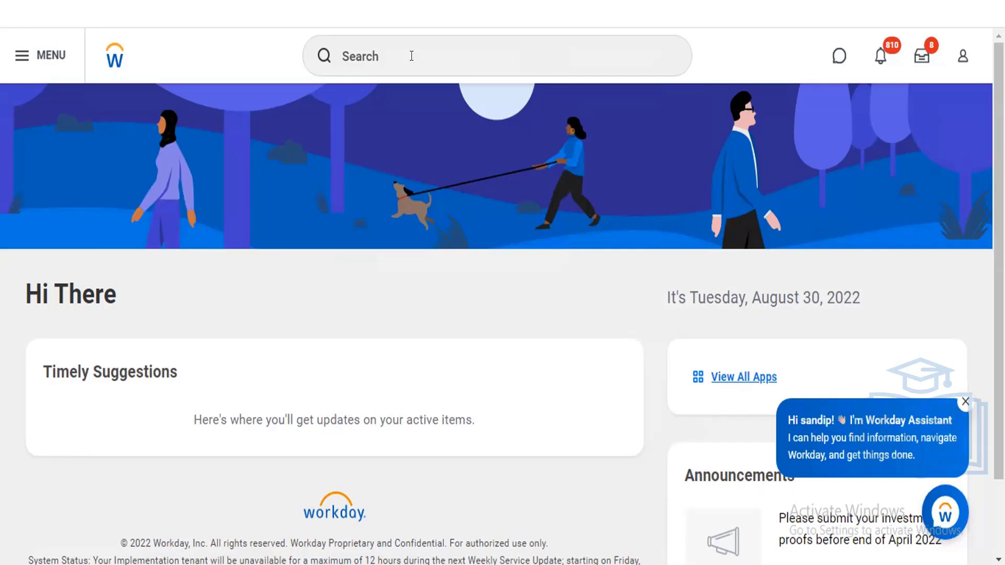
left_click(410, 56)
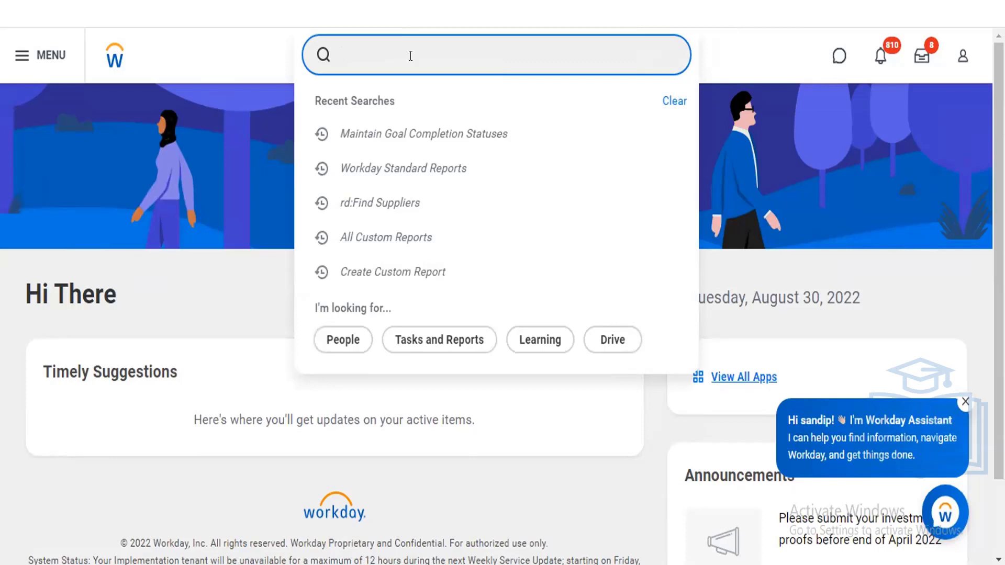
type("creat ")
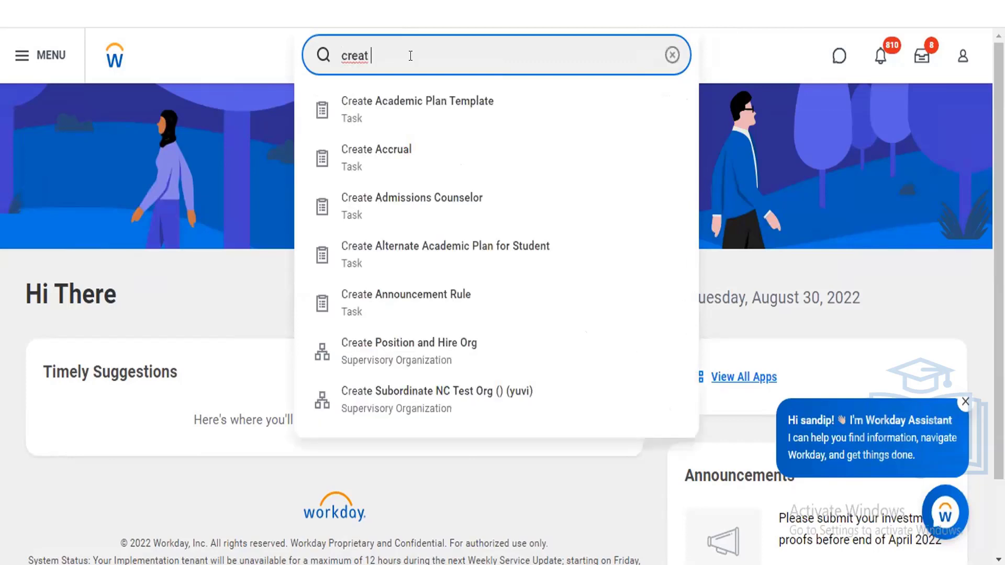
type("goal templ")
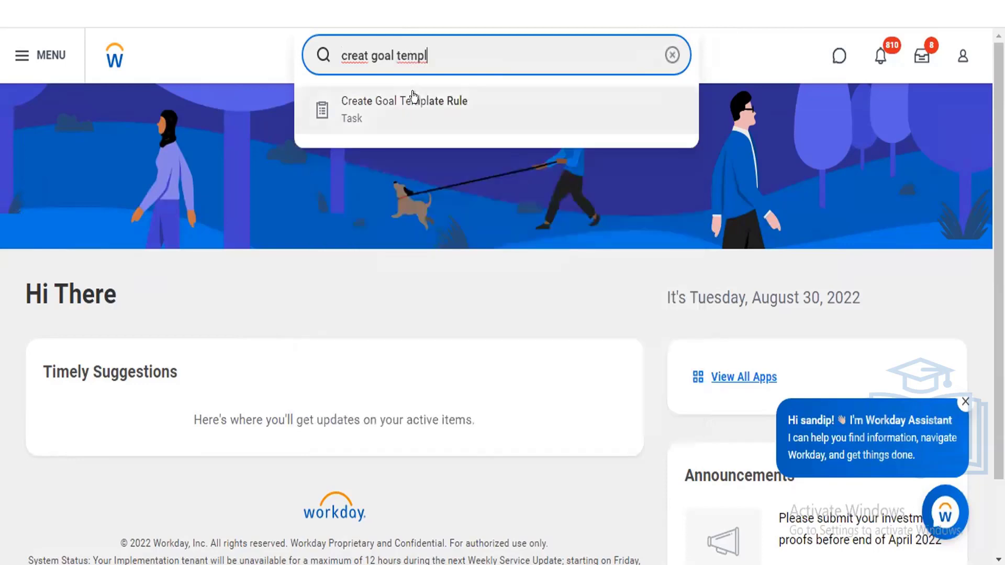
left_click(413, 100)
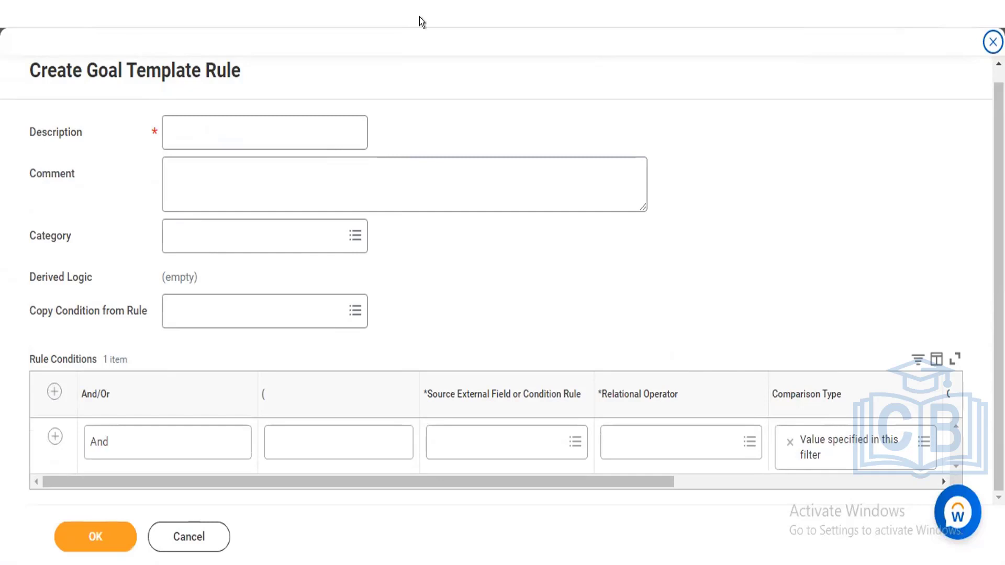
- Enter "Completed" as the description of the goal template rule
left_click(267, 128)
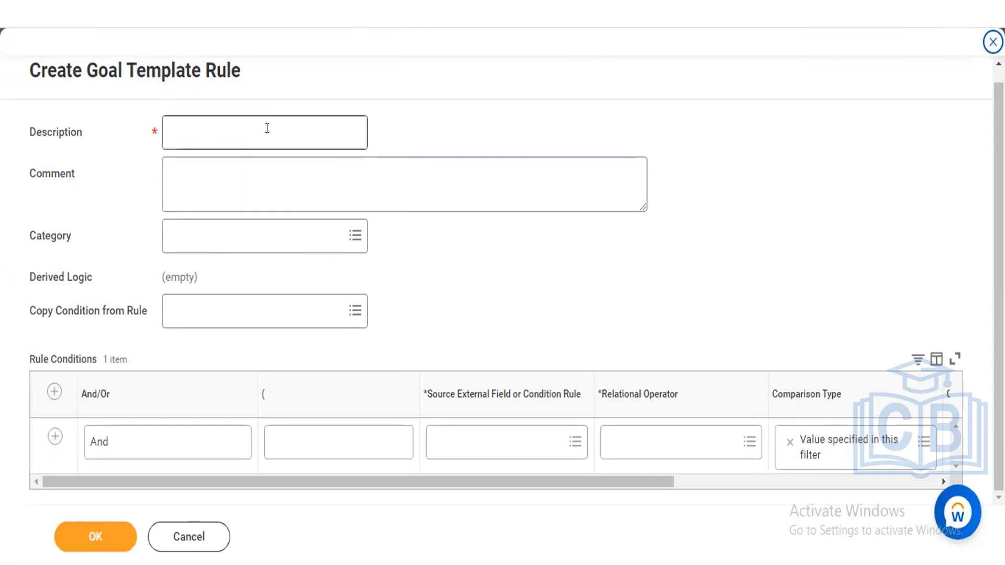
key("ctrl+a")
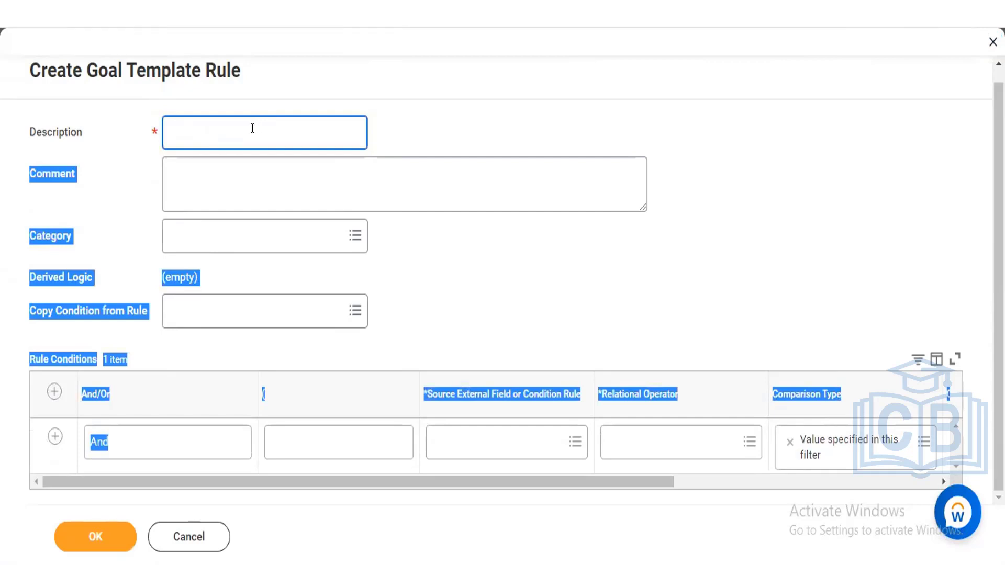
type("Co")
type("mpleted")
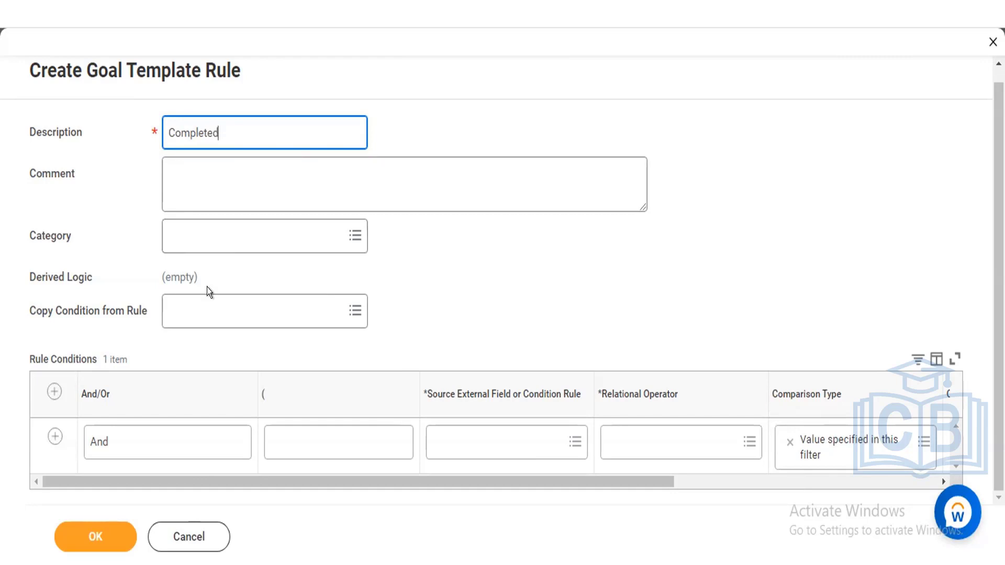
- Copy the condition from the existing rule named "Completed" into the goal template rule
left_click(206, 305)
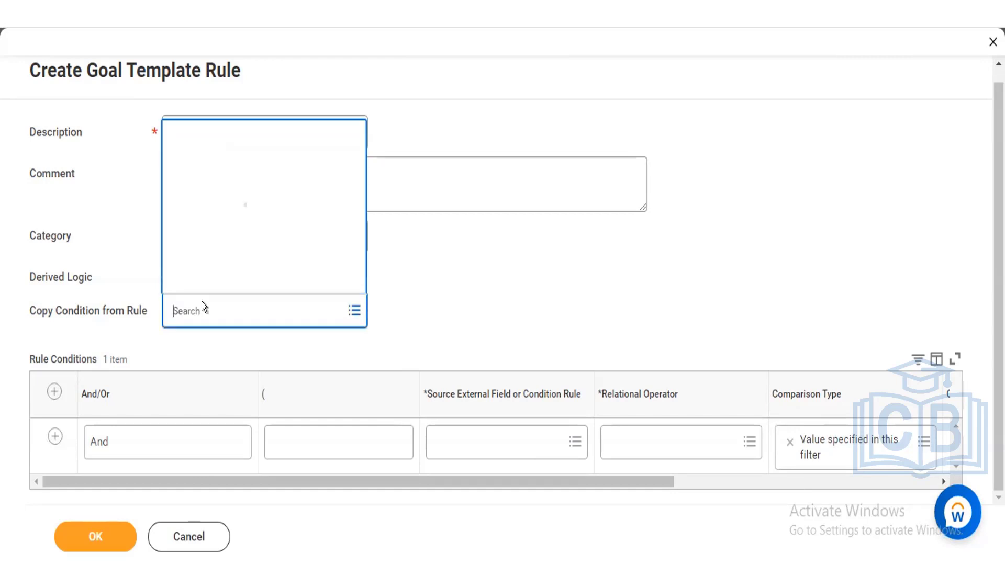
type("completed")
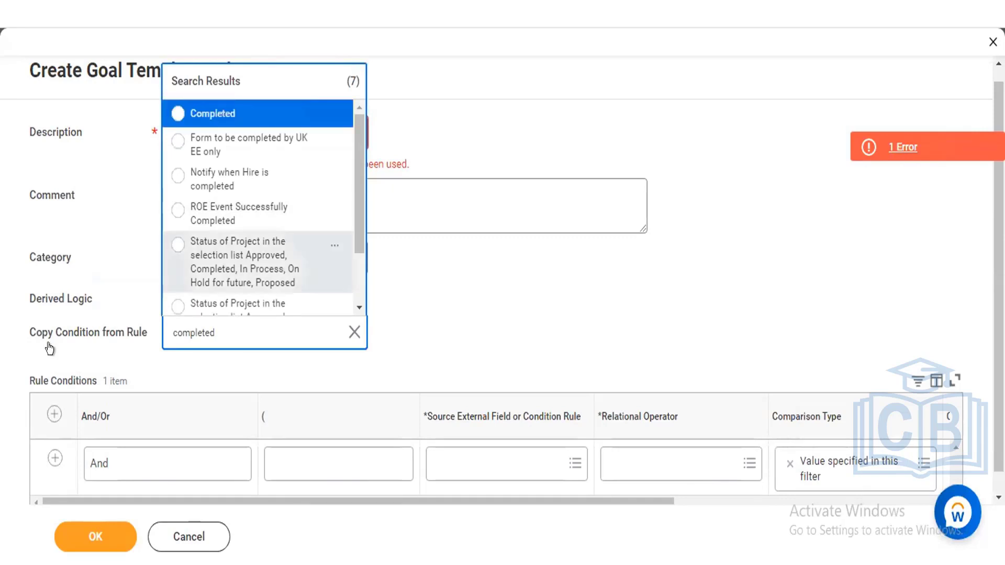
mouse_move(92, 341)
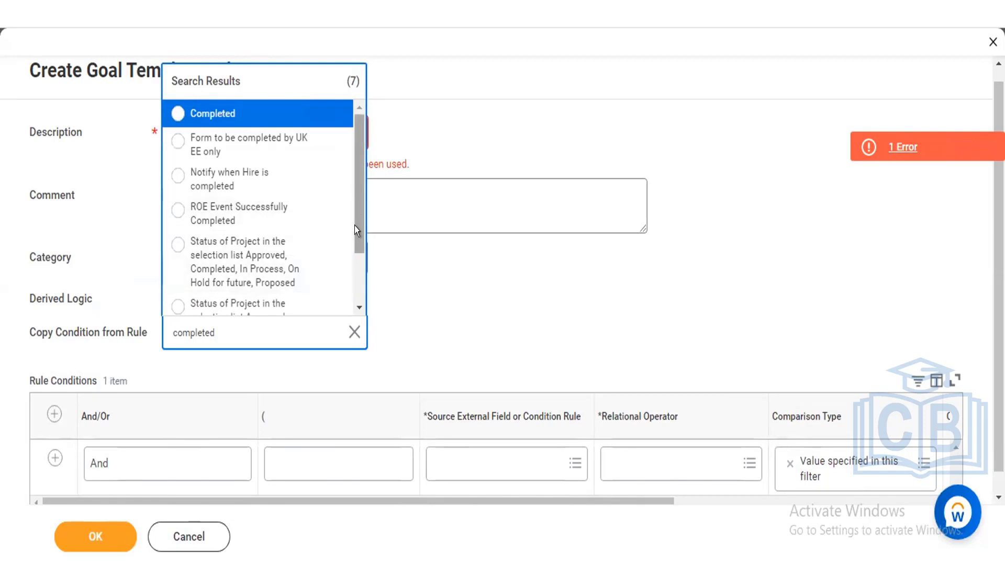
scroll(353, 231, "down", 1)
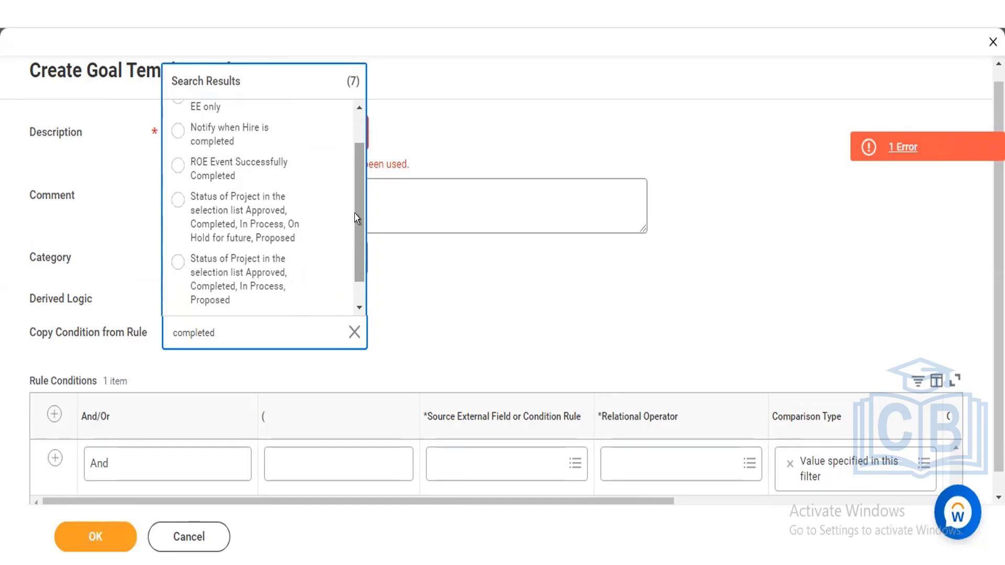
left_click_drag(353, 192, 258, 110)
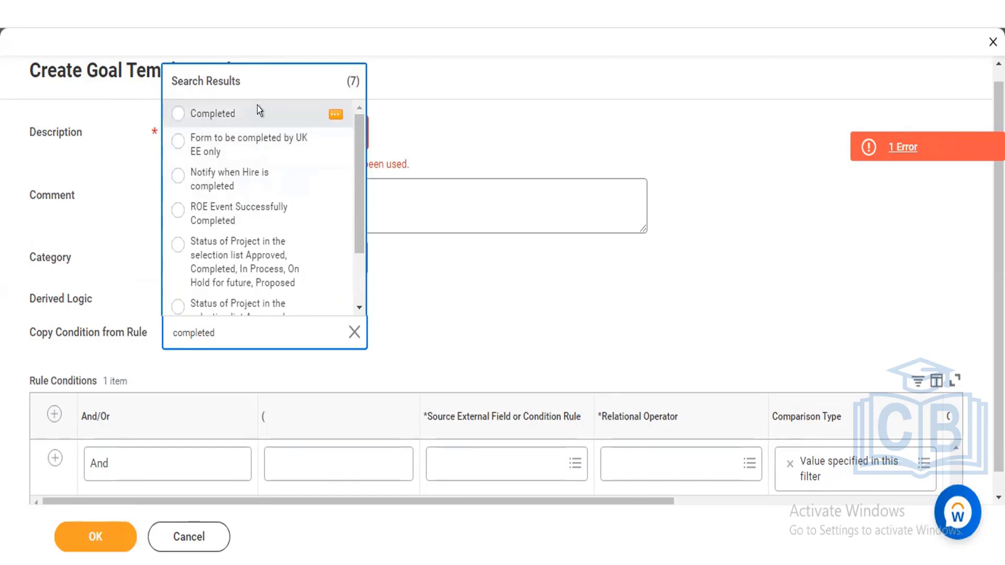
left_click(257, 110)
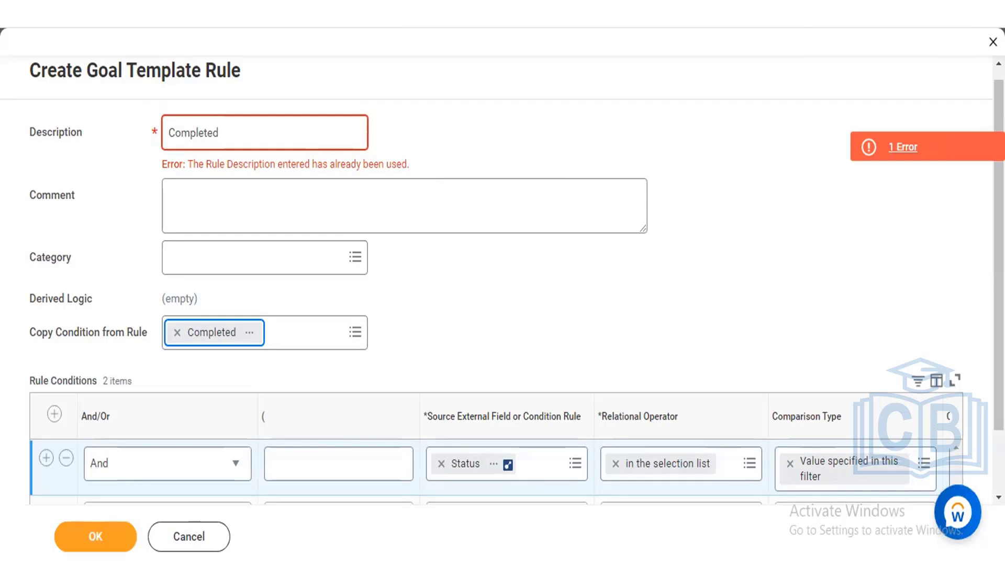
- Remove the empty second rule condition and review the remaining Status condition across to its comparison value
scroll(418, 422, "down", 1)
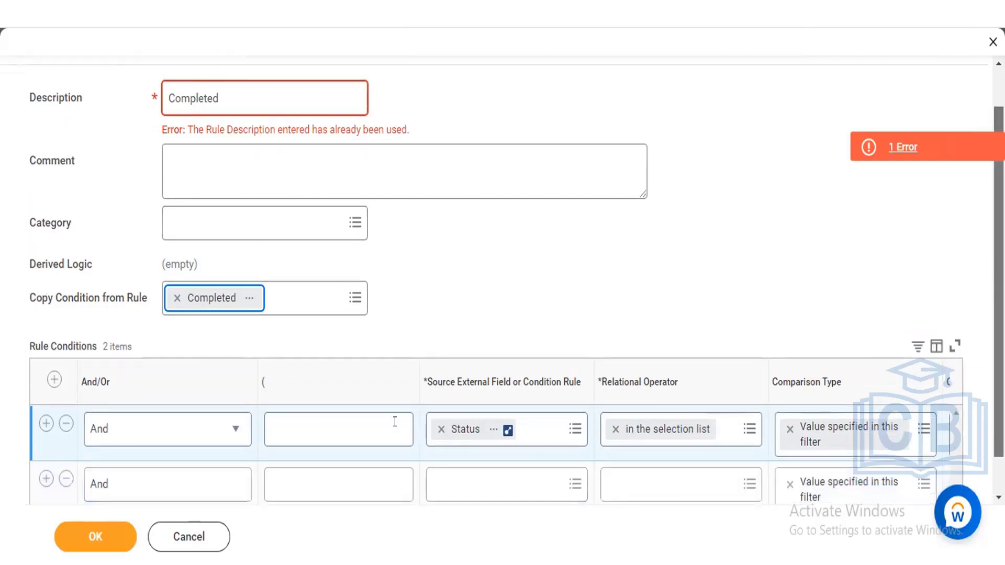
left_click(66, 477)
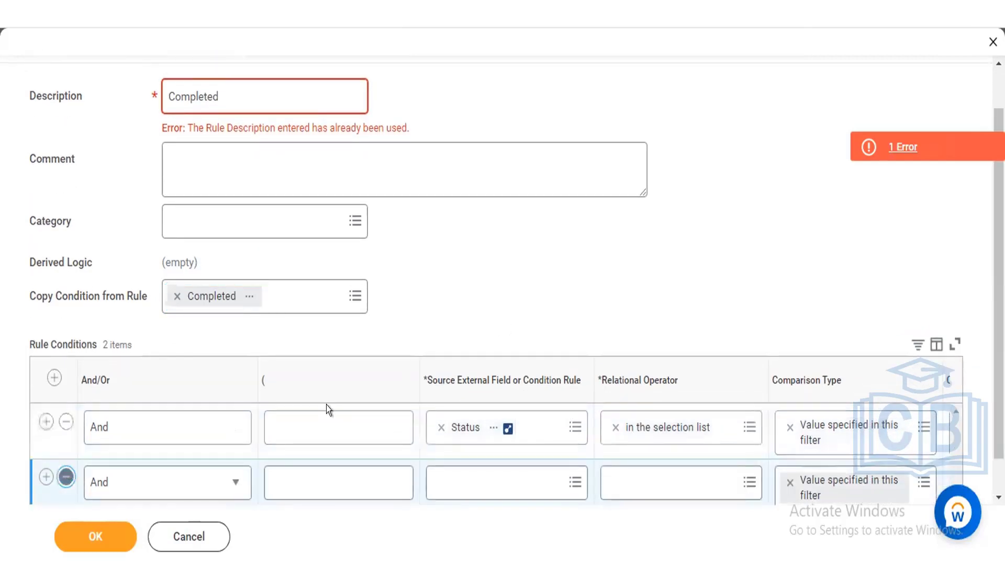
left_click(64, 477)
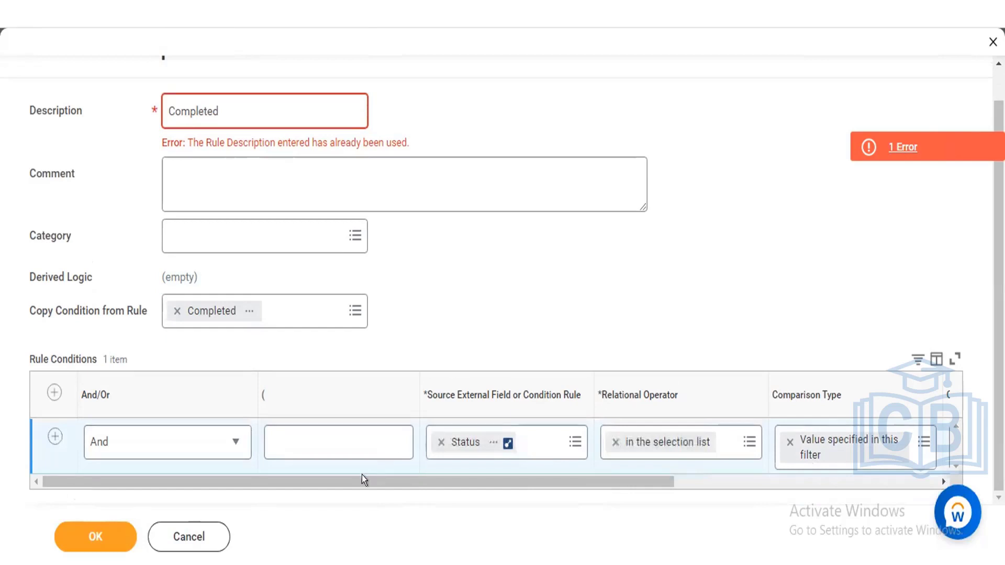
left_click_drag(415, 476, 423, 475)
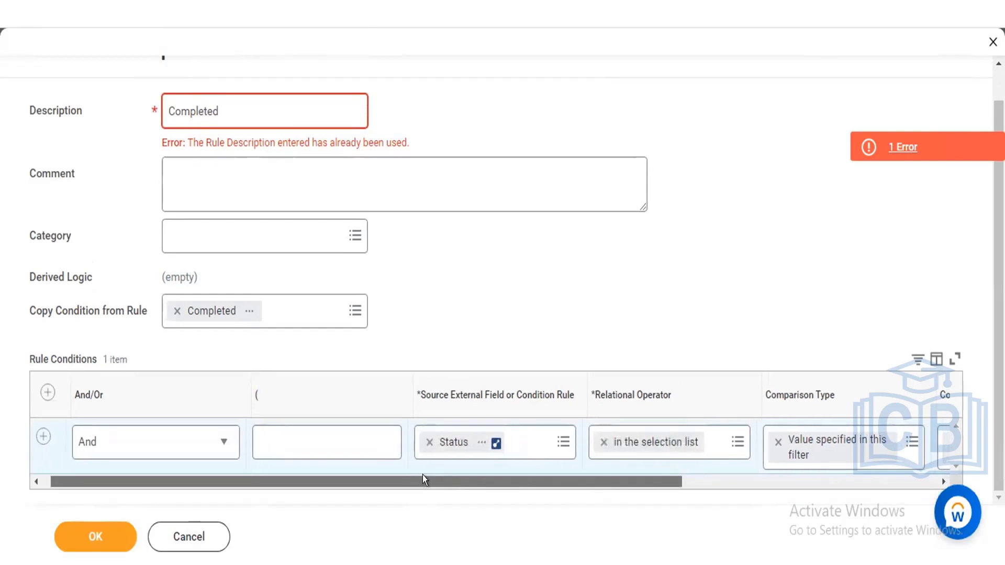
scroll(422, 475, "right", 2)
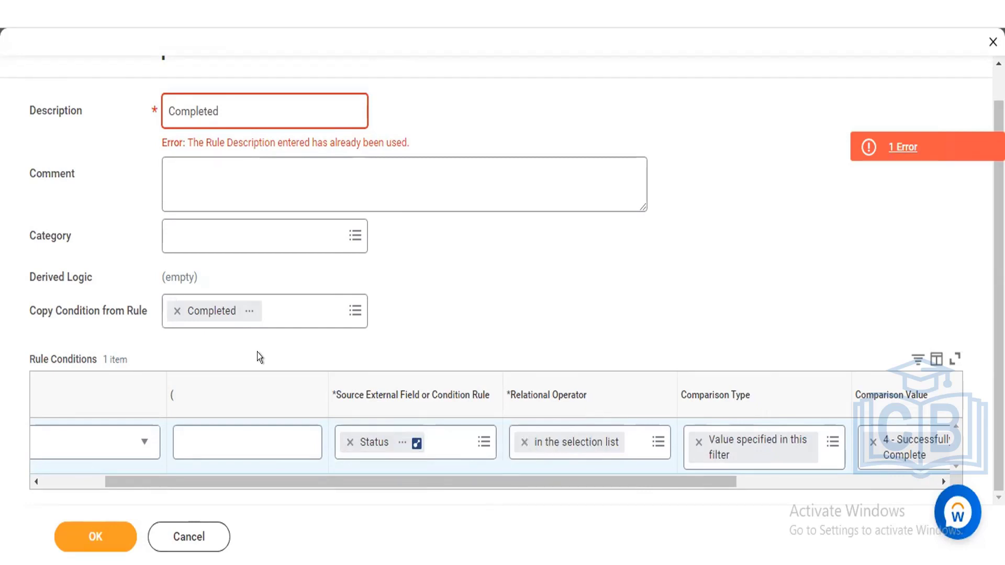
- Clear the copied rule selection and cancel the goal template rule, discarding its changes
left_click(177, 311)
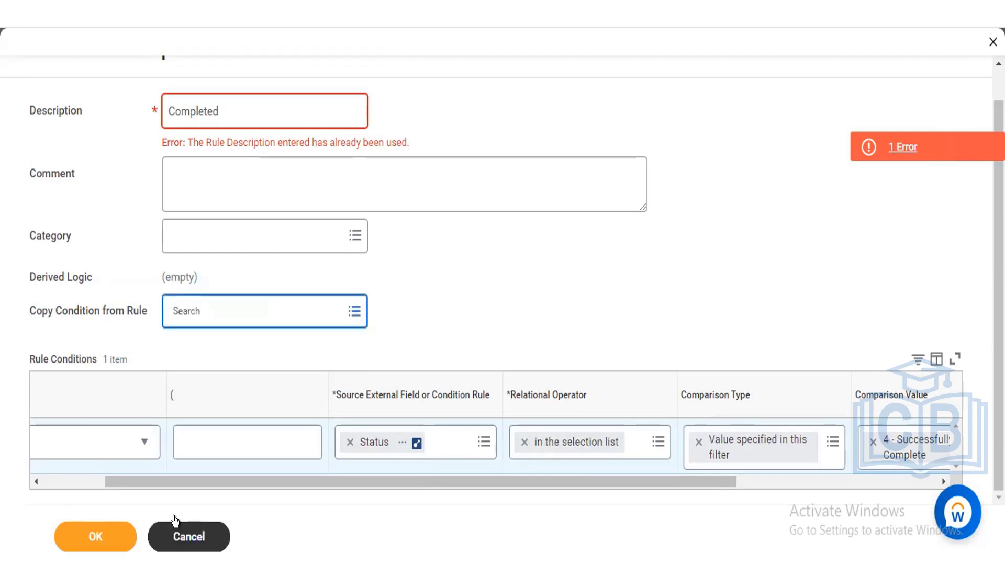
key("Escape")
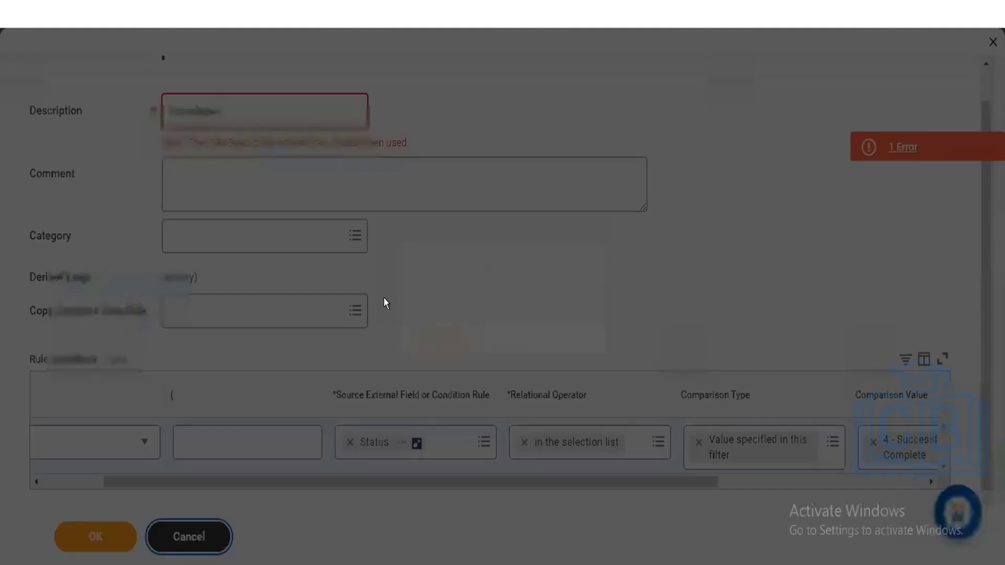
left_click(419, 325)
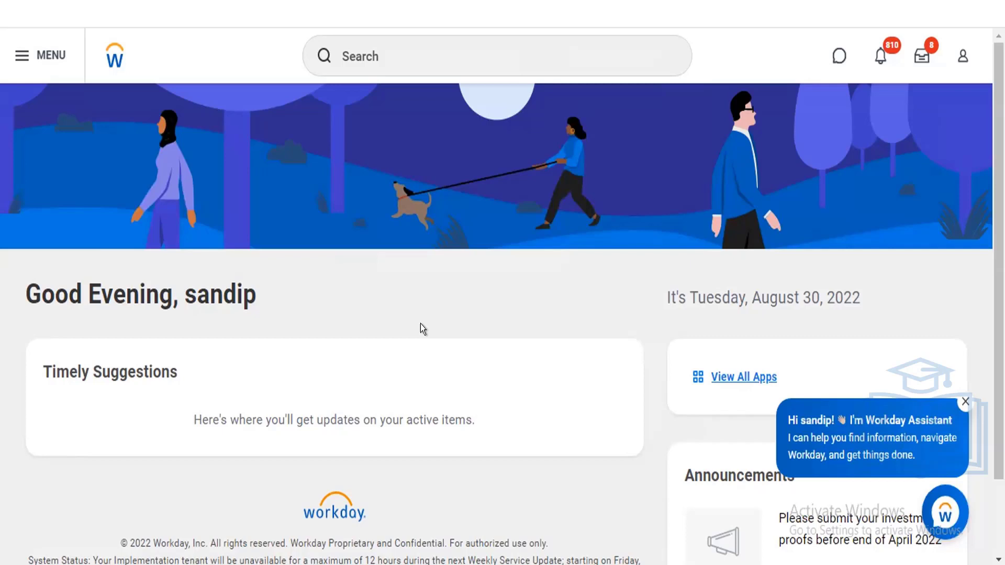
- Search for the create eligibility rule tasks and open Create Compensation Eligibility Rule
left_click(387, 65)
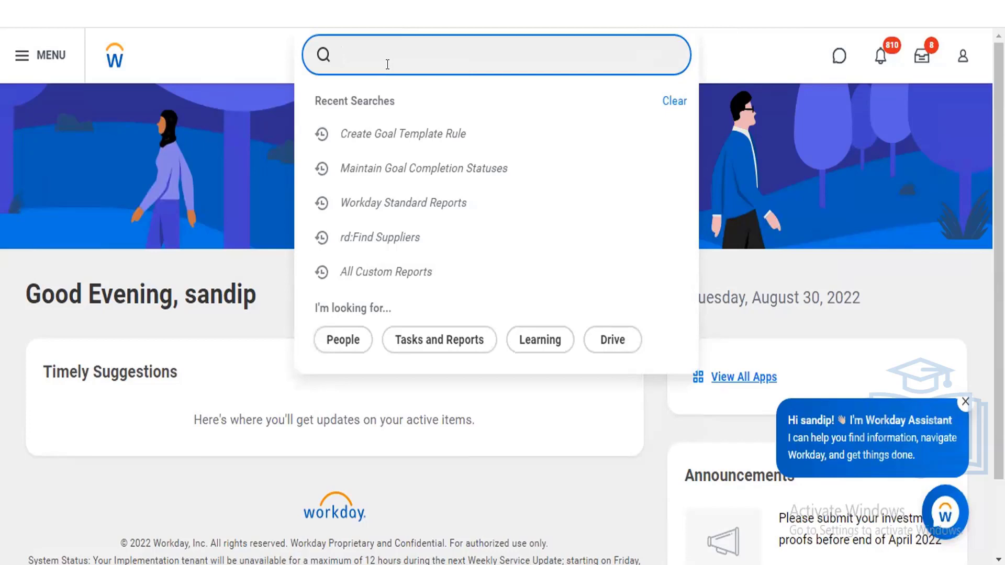
type("creat")
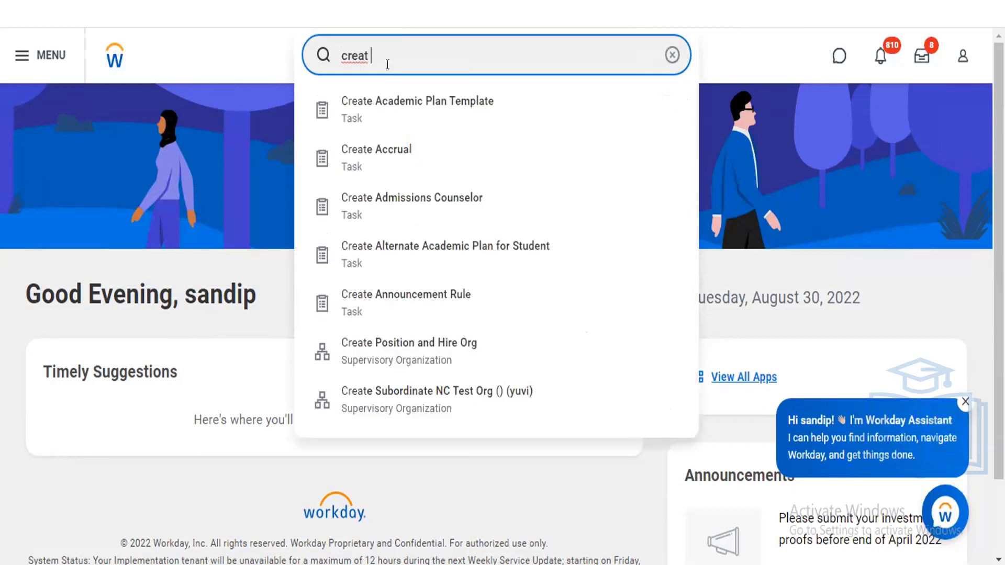
type(" eligib")
key("BackSpace")
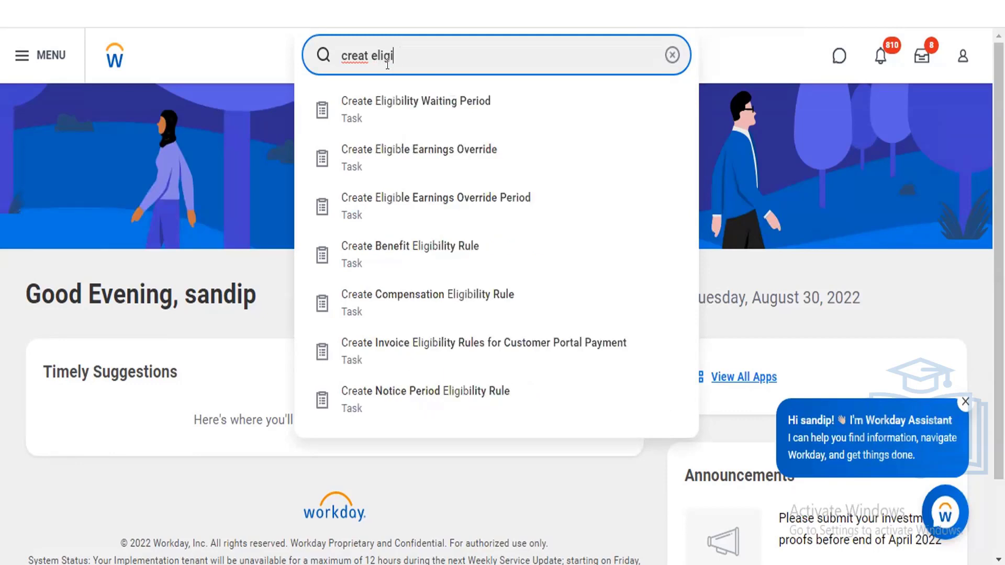
type("rule")
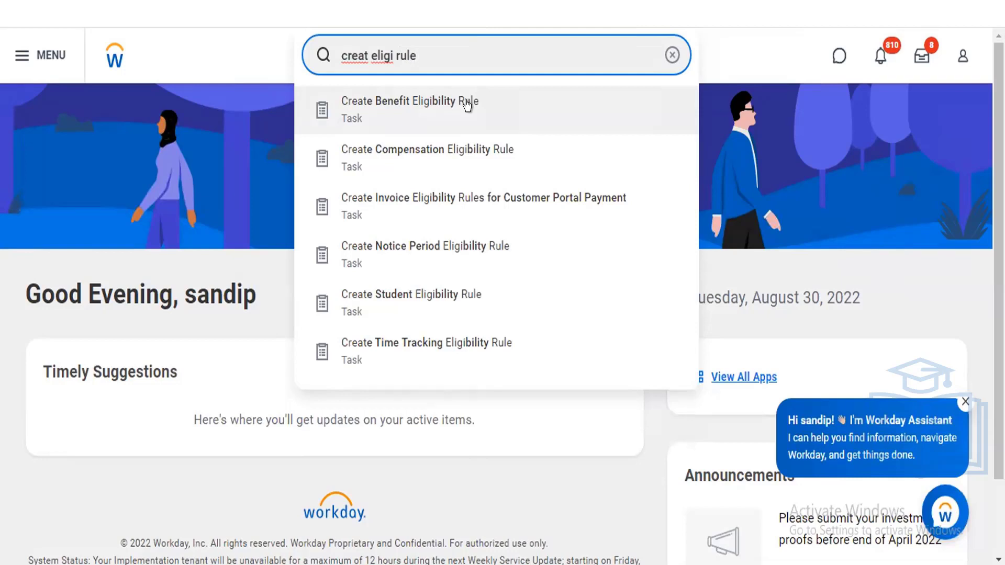
left_click(449, 163)
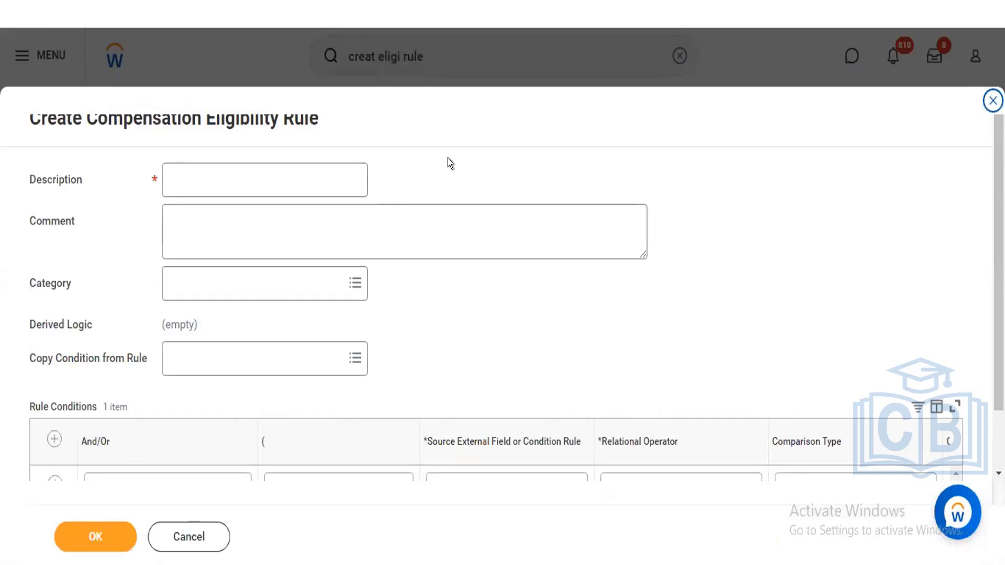
left_click(219, 187)
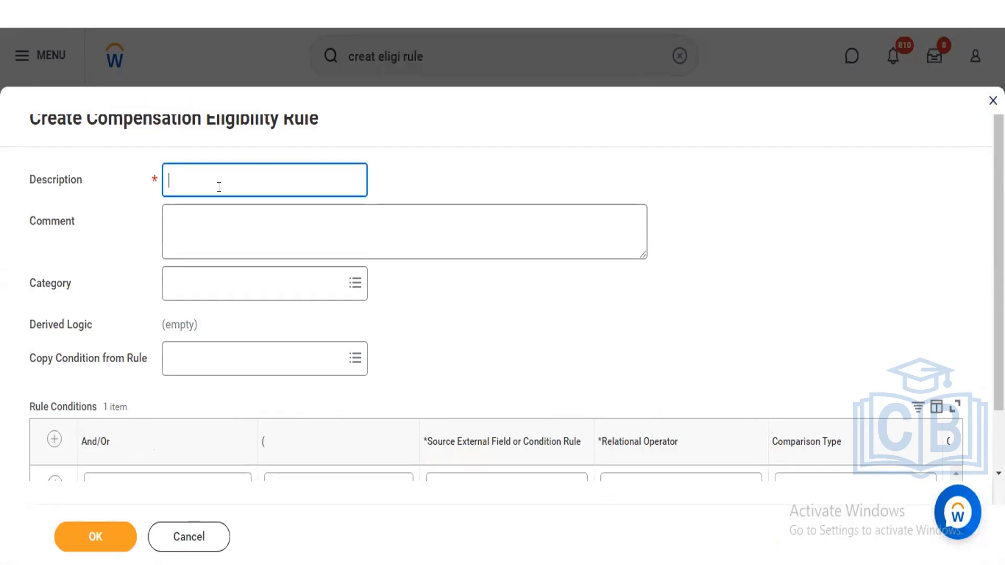
type("Empl")
type("who are manager and ")
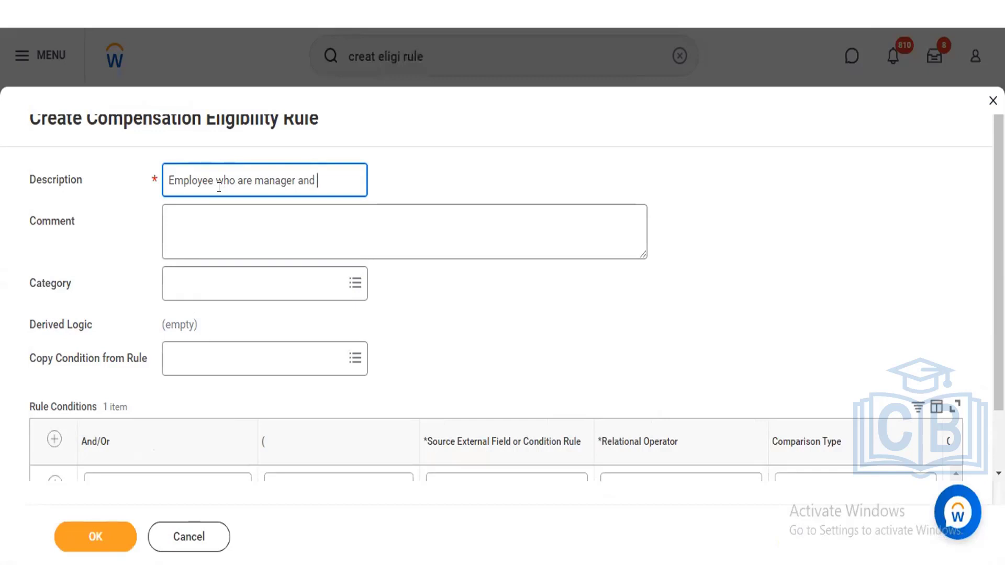
type("S")
key("BackSpace")
key("BackSpace")
key("BackSpace")
key("BackSpace")
key("BackSpace")
key("BackSpace")
key("BackSpace")
key("BackSpace")
key("BackSpace")
key("BackSpace")
key("BackSpace")
key("BackSpace")
key("BackSpace")
key("BackSpace")
key("BackSpace")
key("BackSpace")
key("BackSpace")
key("BackSpace")
key("BackSpace")
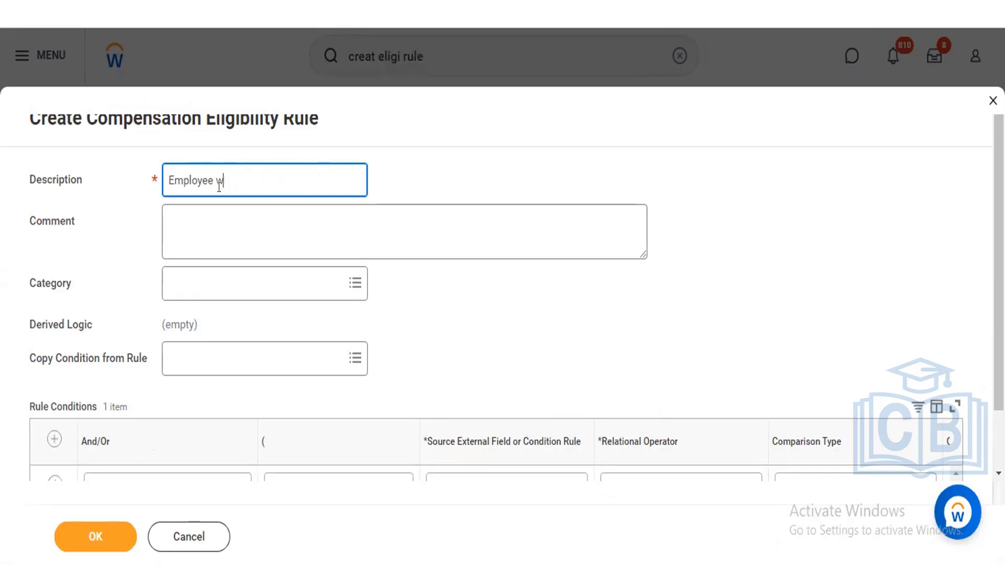
key("BackSpace")
key("BackSpace")
key("BackSpace")
key("BackSpace")
key("BackSpace")
key("BackSpace")
key("BackSpace")
key("BackSpace")
key("BackSpace")
key("BackSpace")
- Enter the rule description "Workers belonging to United States and having management level of Manager"
type("Workers belonging to Unite")
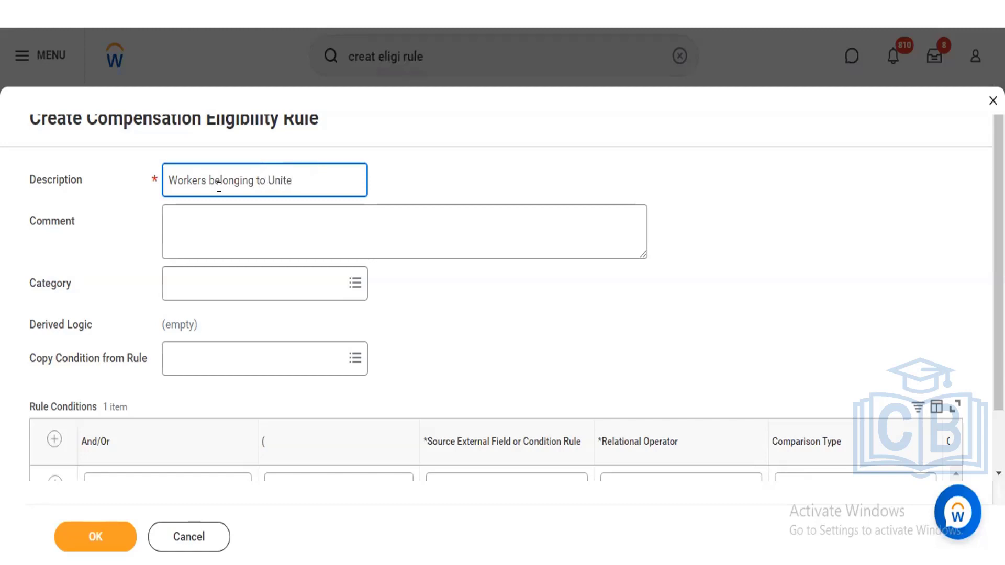
type("d States and ")
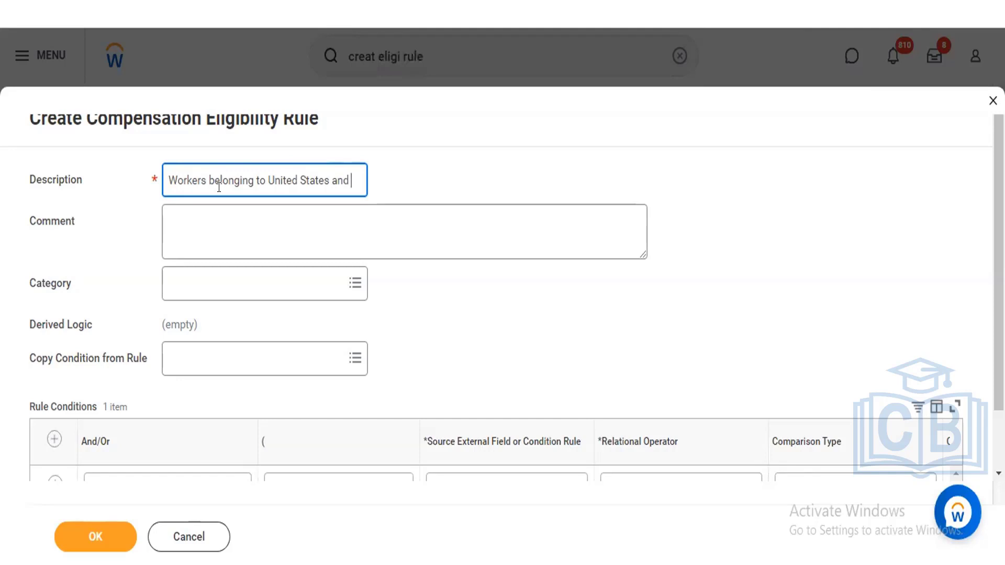
type("h")
key("BackSpace")
type("having managemnet")
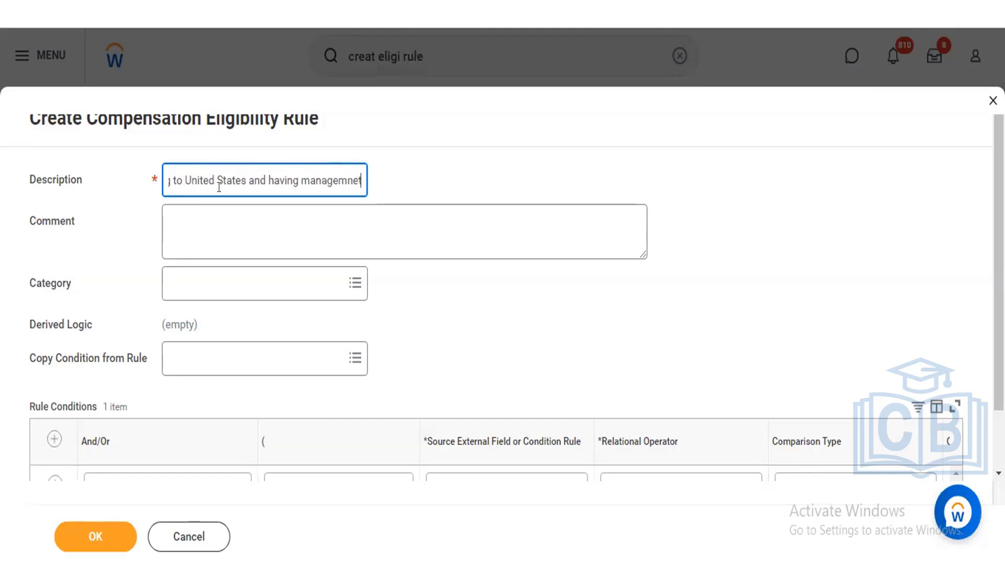
type(" leve")
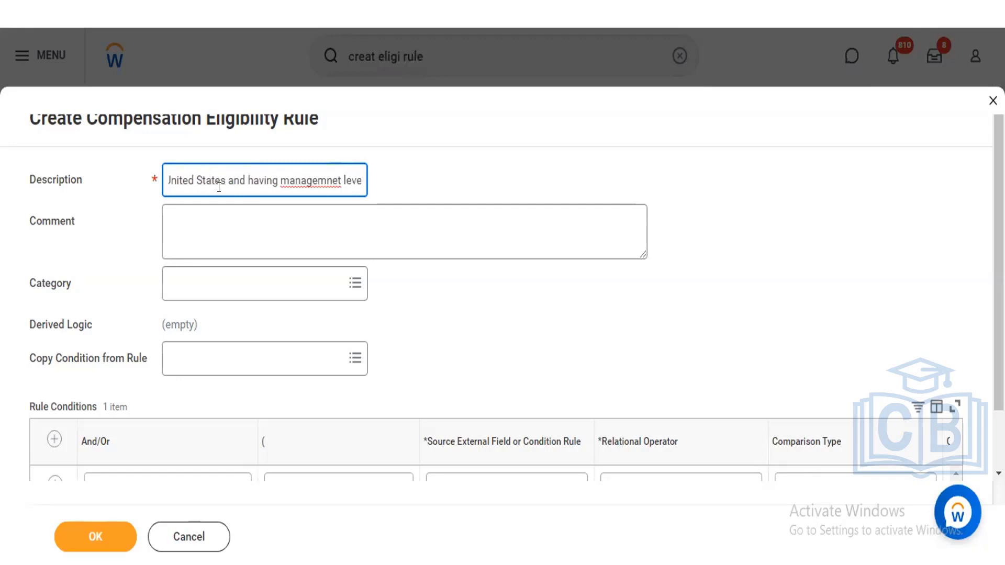
type("l of")
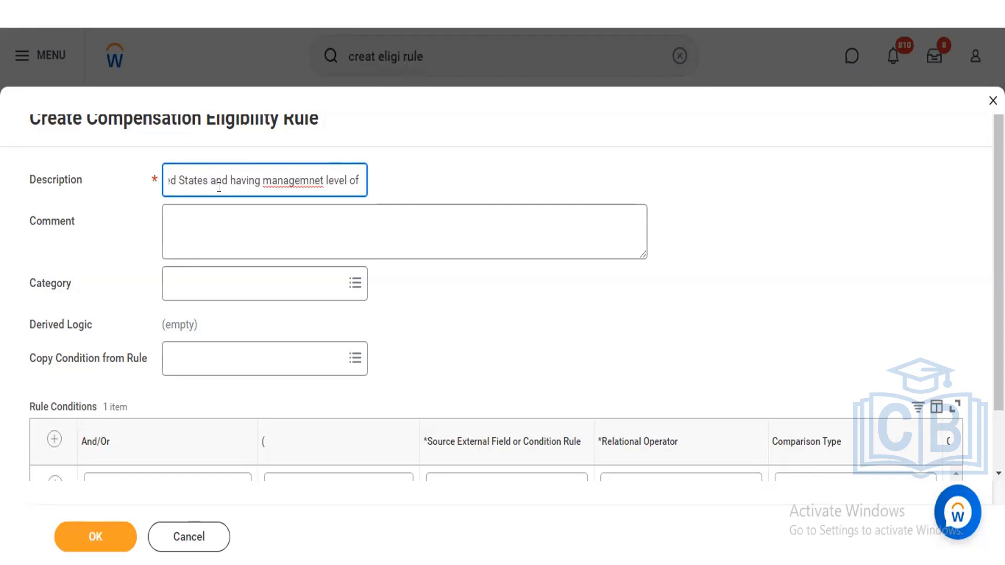
type(" Manager")
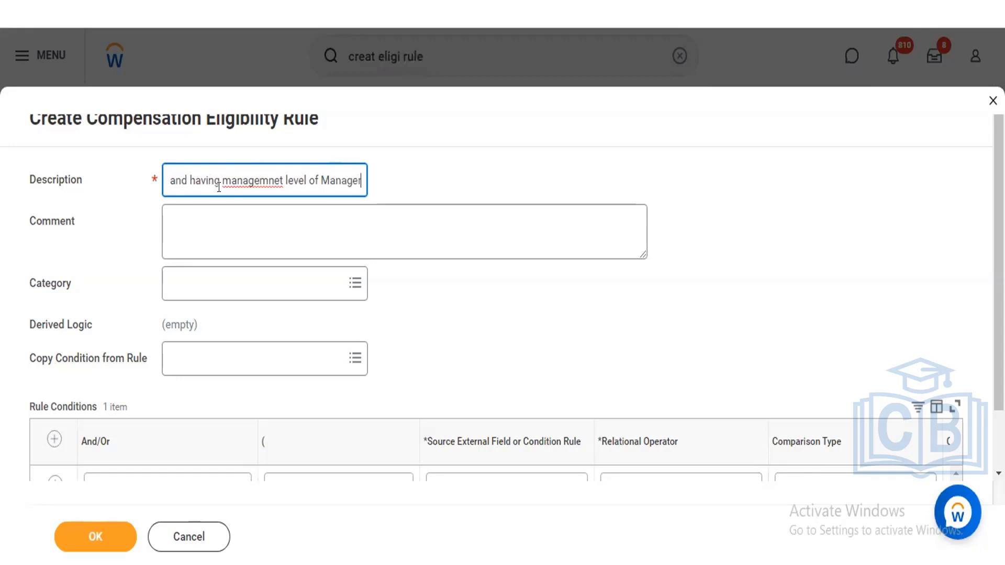
left_click(280, 175)
key("BackSpace")
key("BackSpace")
key("BackSpace")
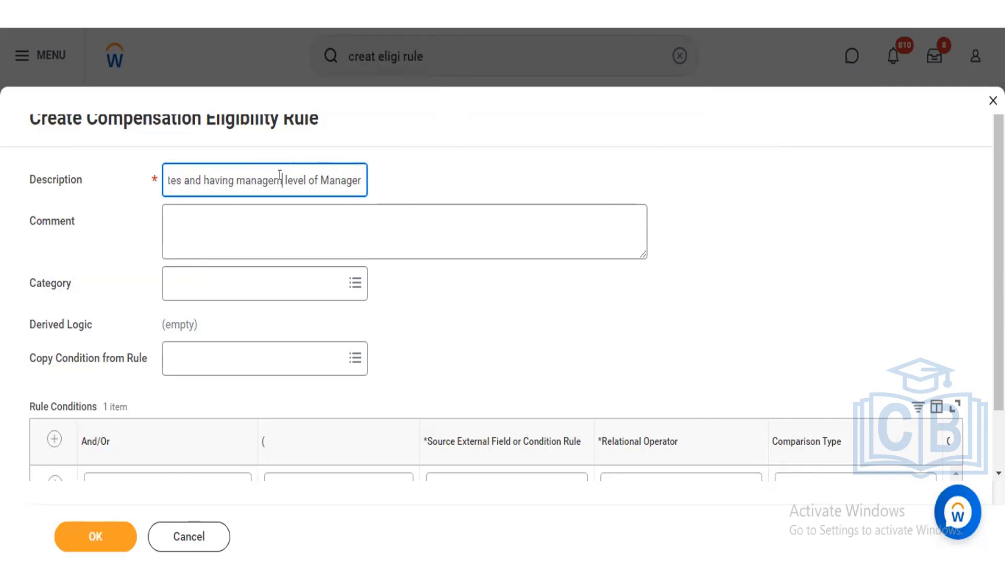
type("ent")
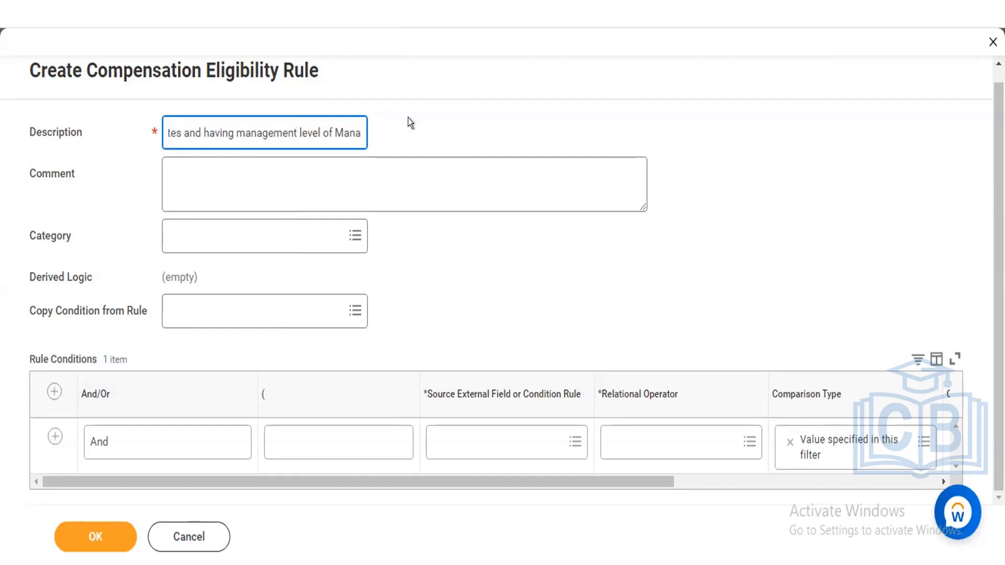
- Look over the empty rule condition's columns and search its source external field or condition rule for "country"
left_click(474, 453)
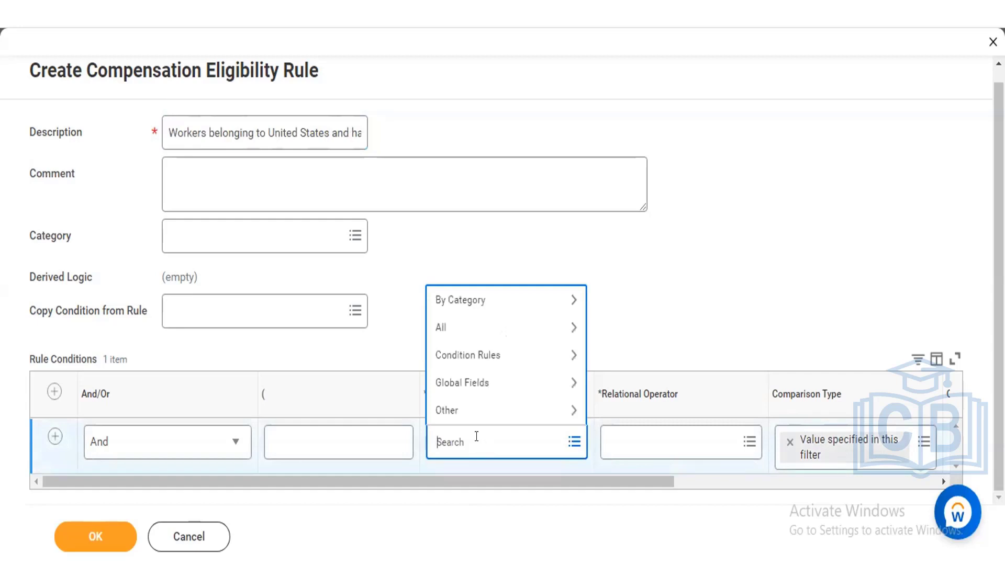
left_click(626, 218)
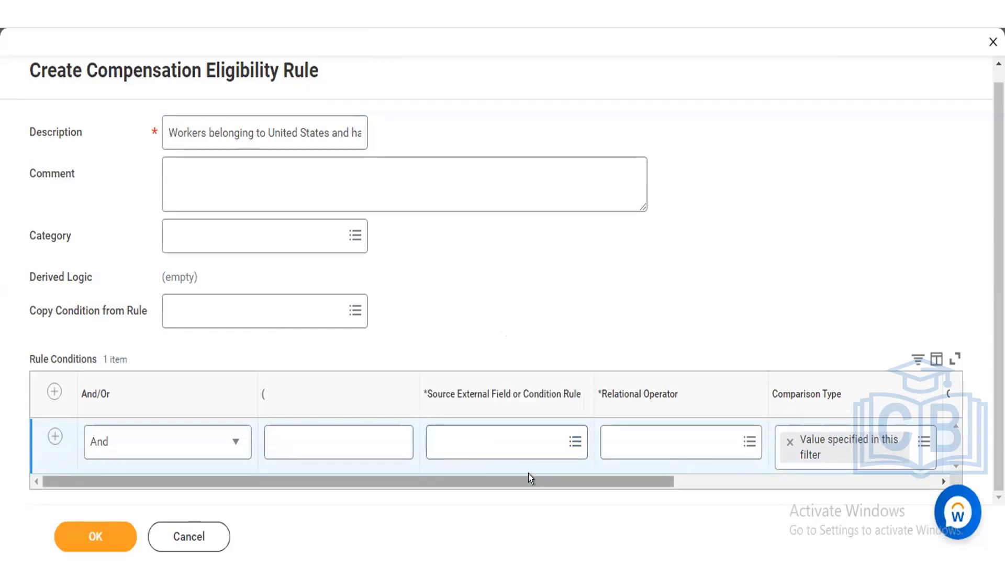
left_click_drag(529, 473, 695, 463)
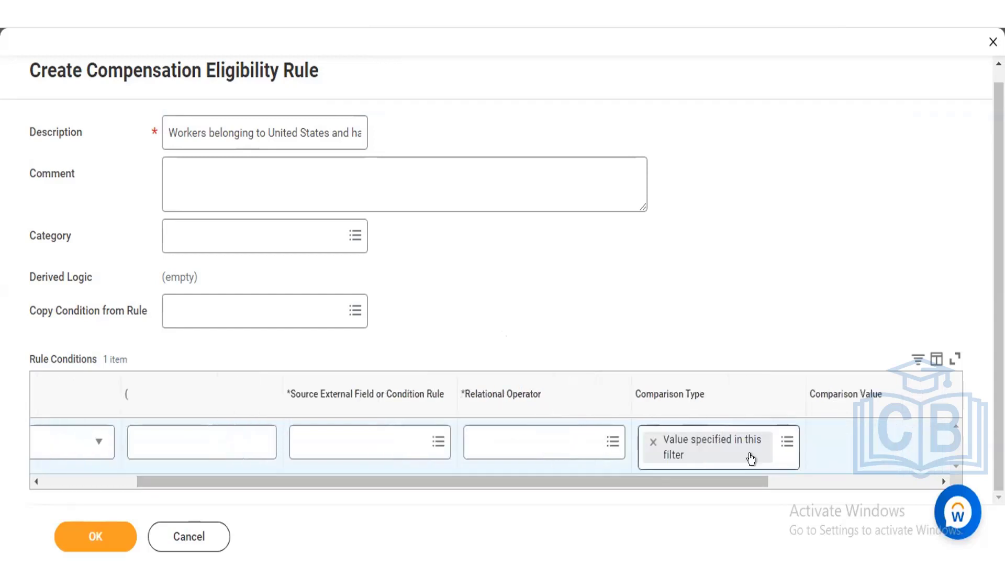
left_click_drag(611, 477, 422, 486)
left_click(461, 447)
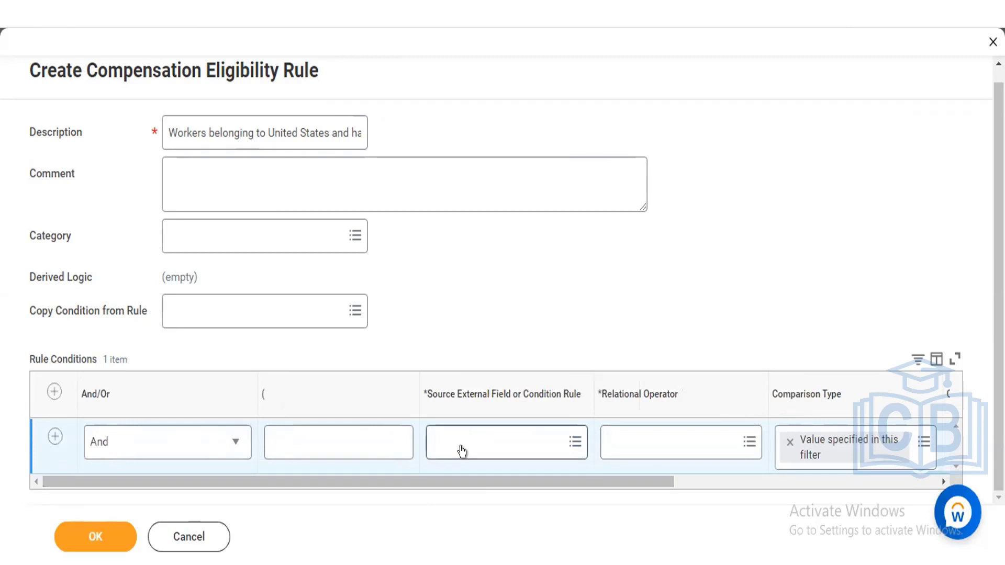
type("cou")
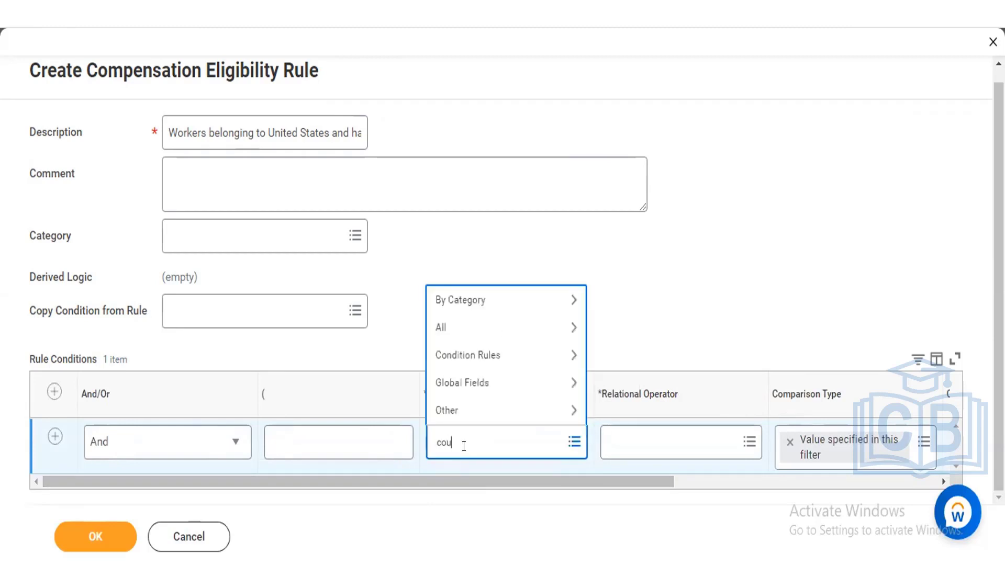
type("ntry")
key("Return")
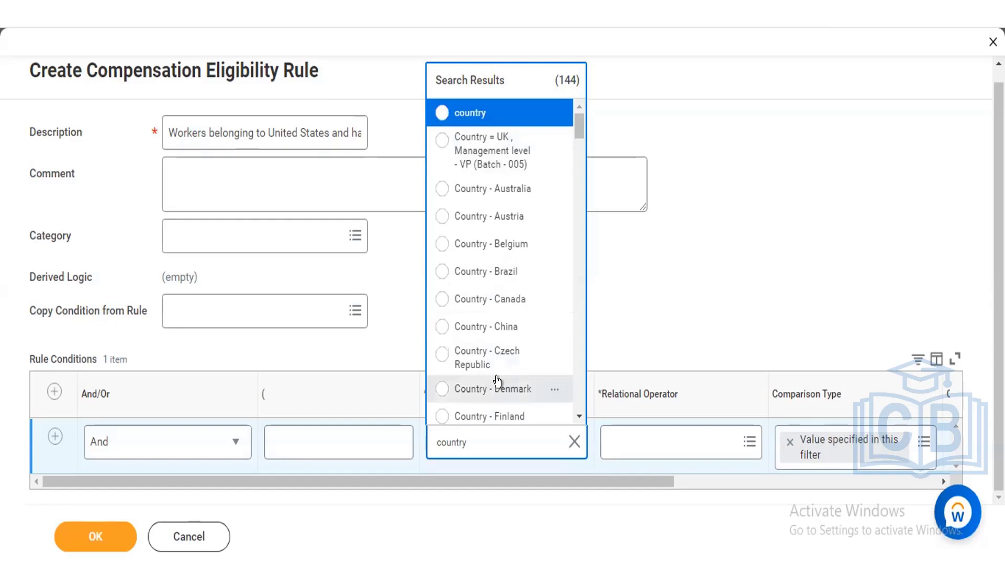
- View the details of the existing condition rule named "country" and close them
left_click(550, 111)
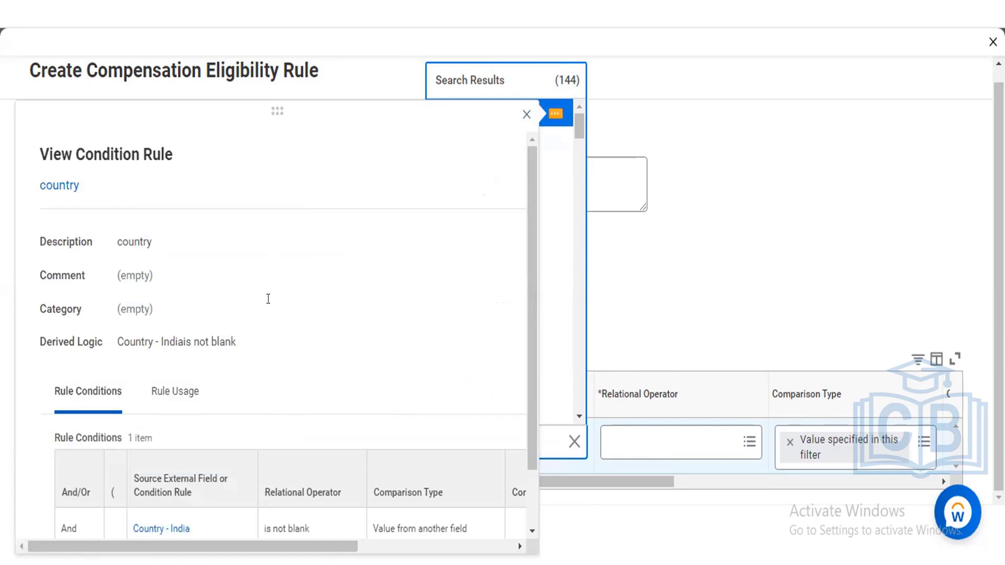
left_click(526, 113)
left_click(526, 114)
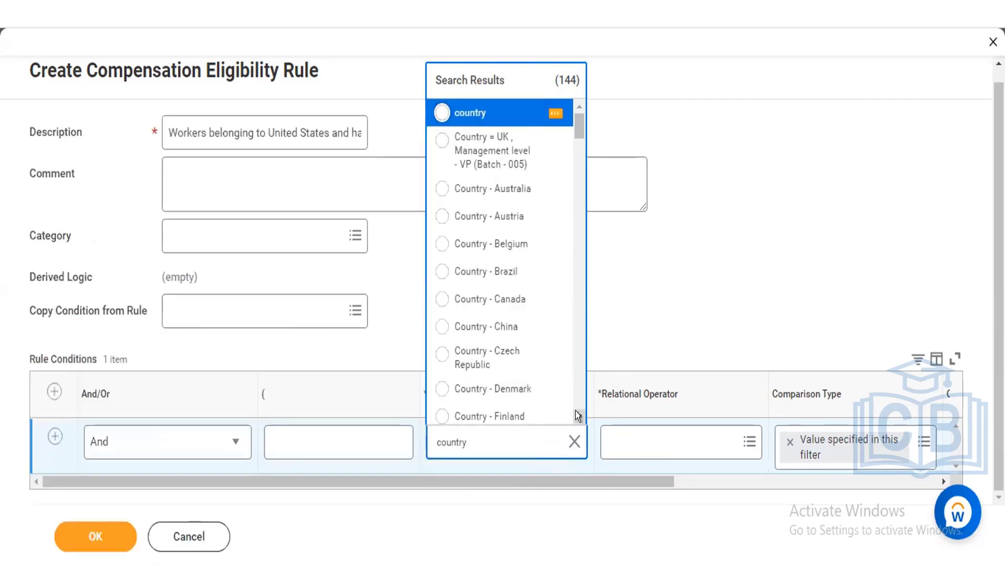
- Browse the country search results and inspect the field source of the Country Predefined Person Name Component Value report field
left_click(577, 416)
left_click(577, 416)
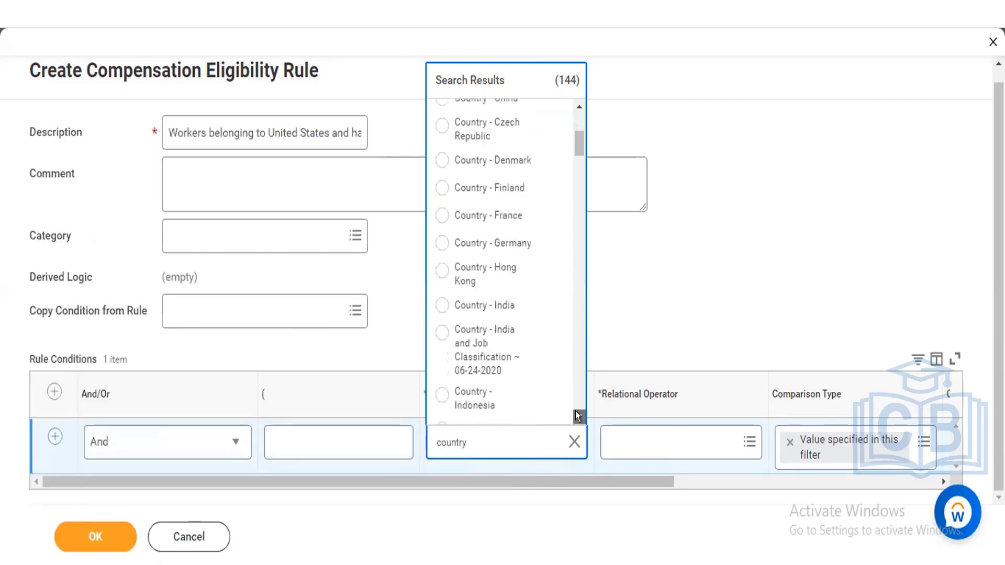
left_click(577, 416)
left_click(578, 416)
left_click(577, 416)
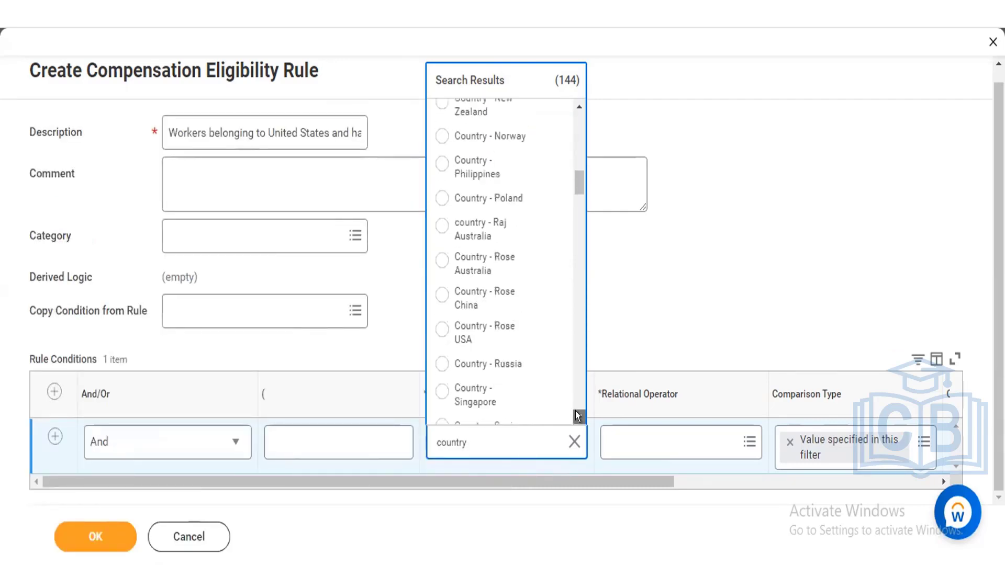
left_click(578, 416)
left_click(577, 416)
left_click(578, 416)
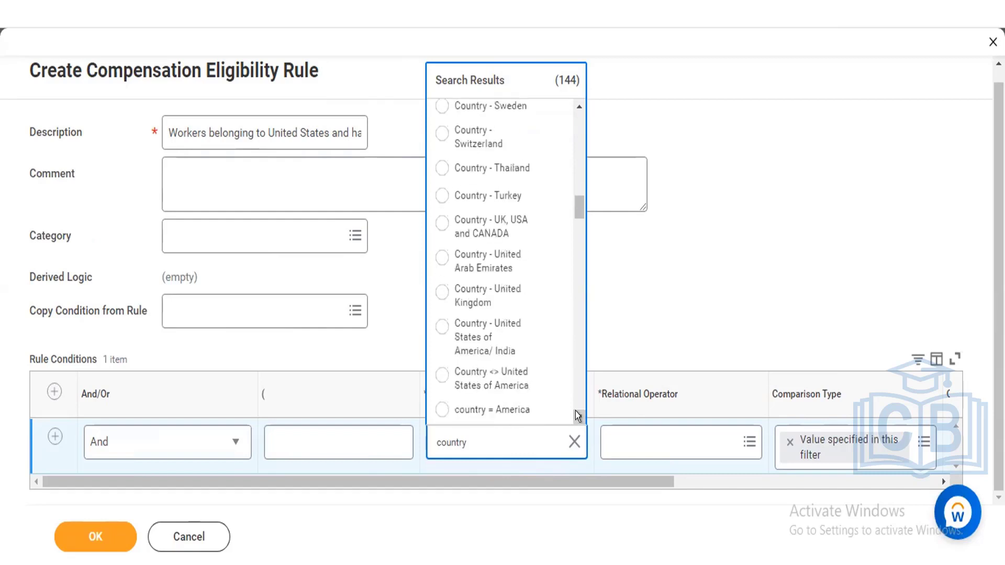
left_click(578, 416)
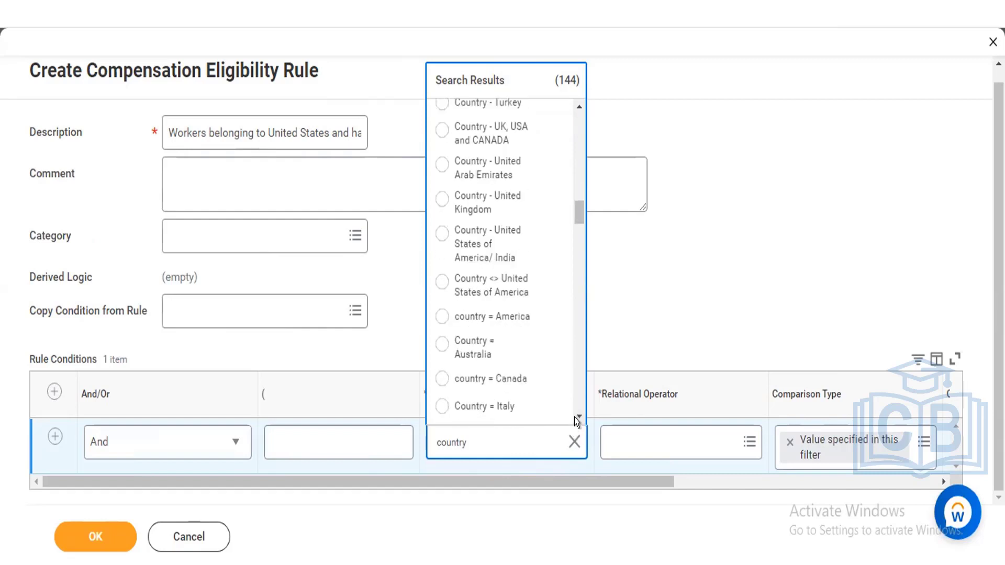
left_click(577, 415)
left_click(577, 415)
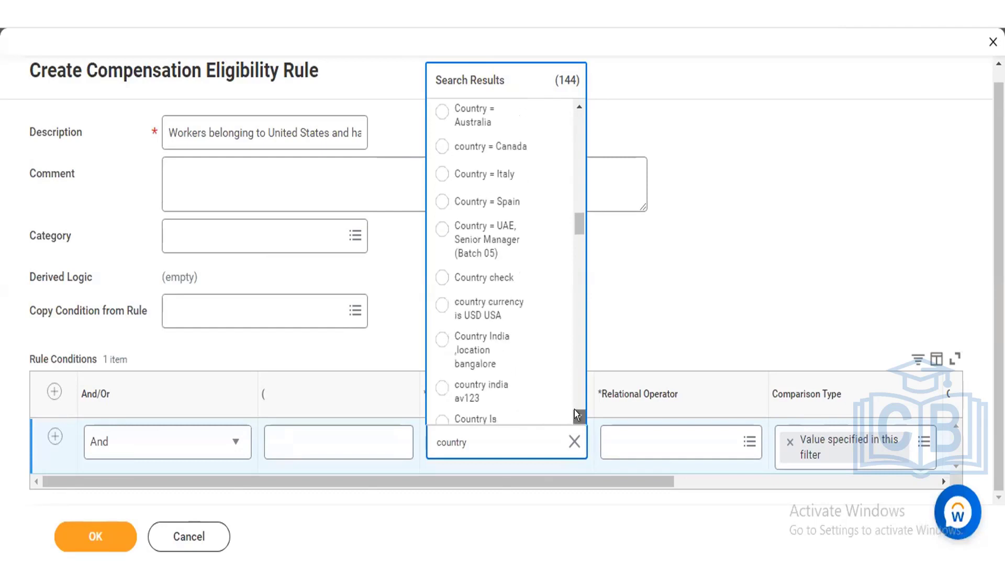
left_click(577, 415)
left_click(577, 415)
left_click(577, 415)
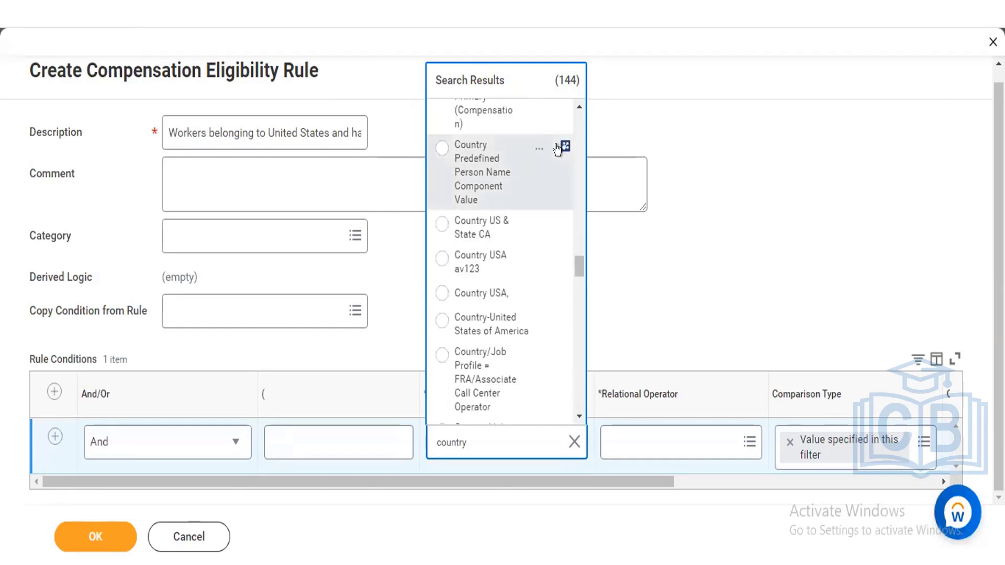
left_click(538, 148)
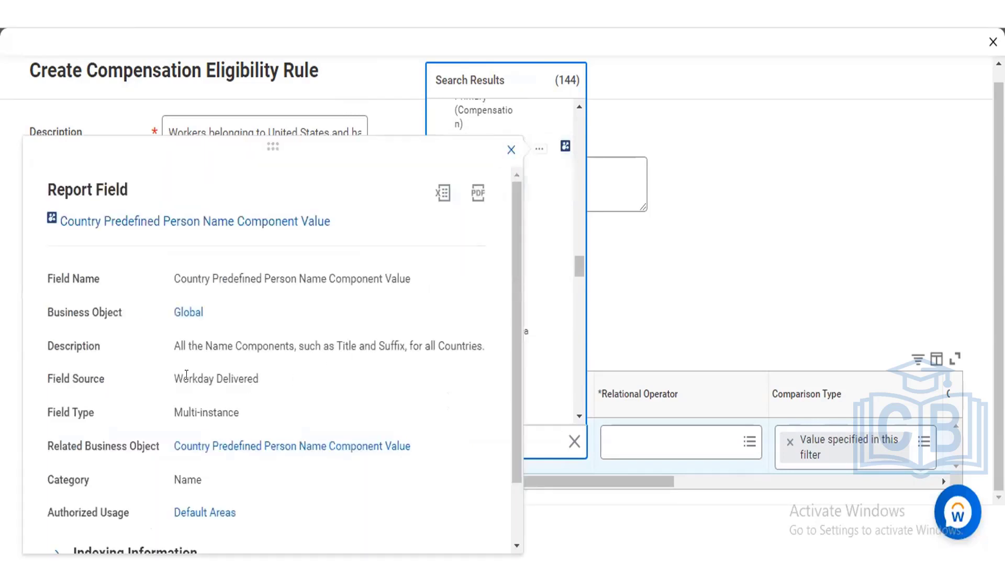
left_click_drag(259, 377, 173, 376)
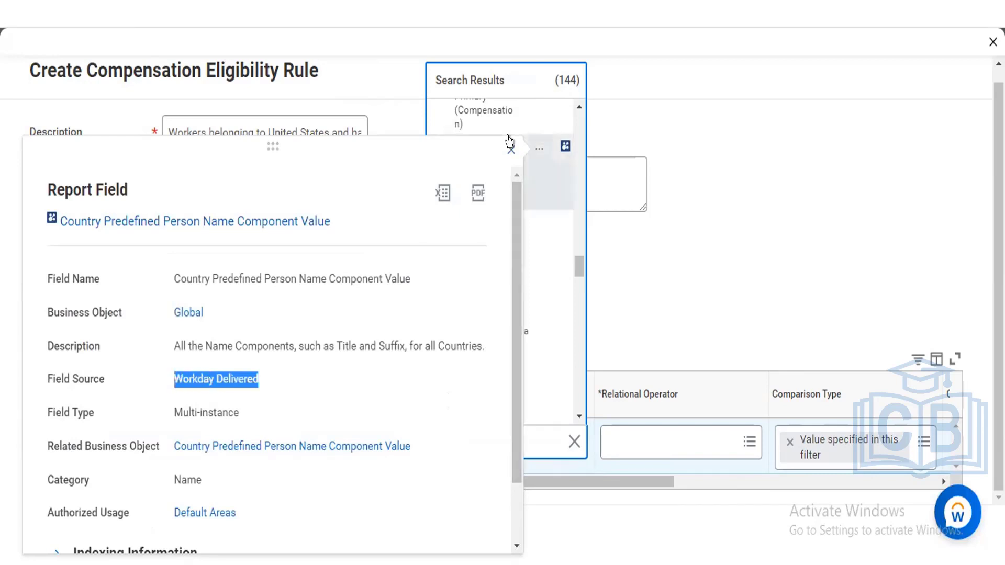
- Look back through the remaining country results for a suitable source field and clear the search
left_click_drag(574, 277, 573, 259)
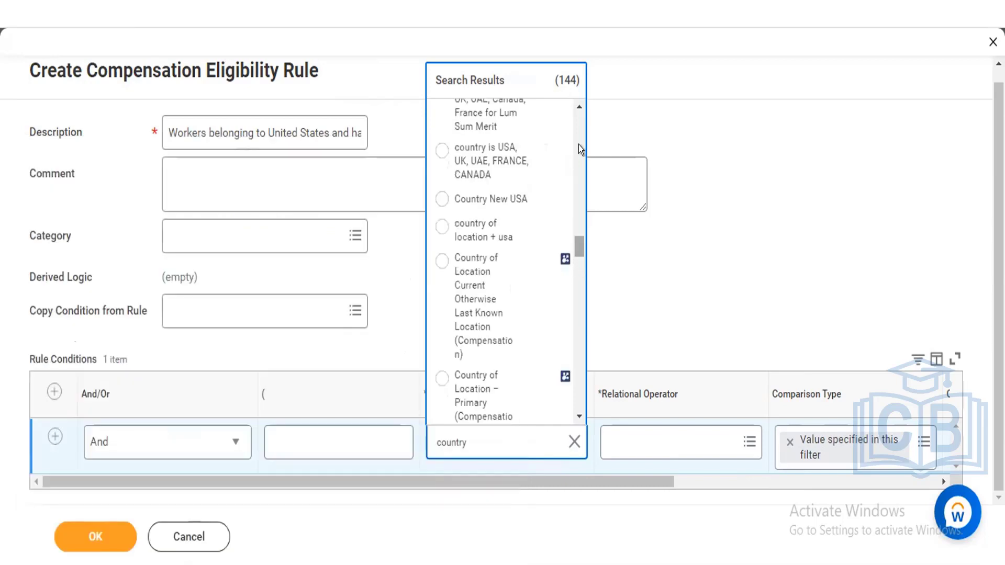
left_click(578, 106)
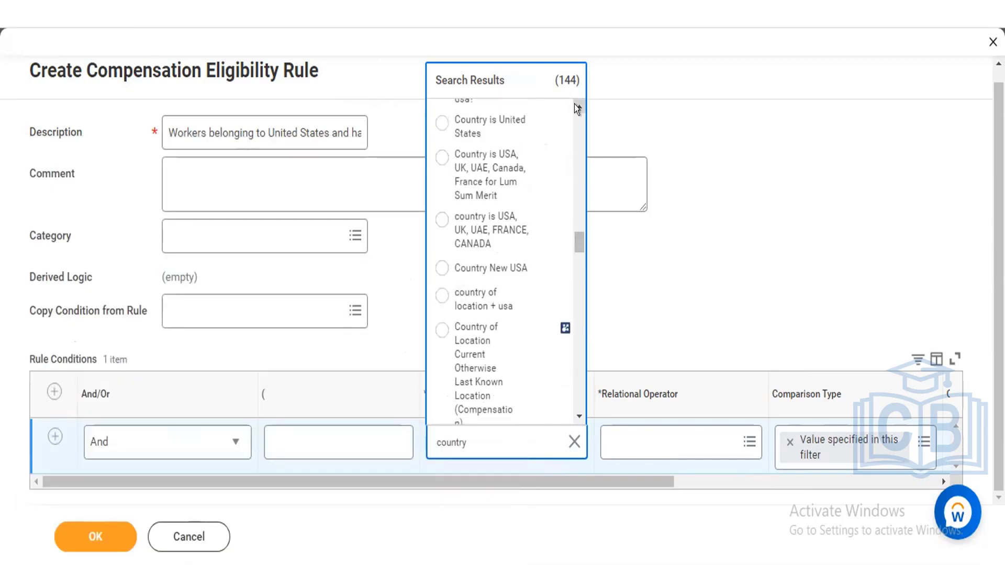
left_click(577, 108)
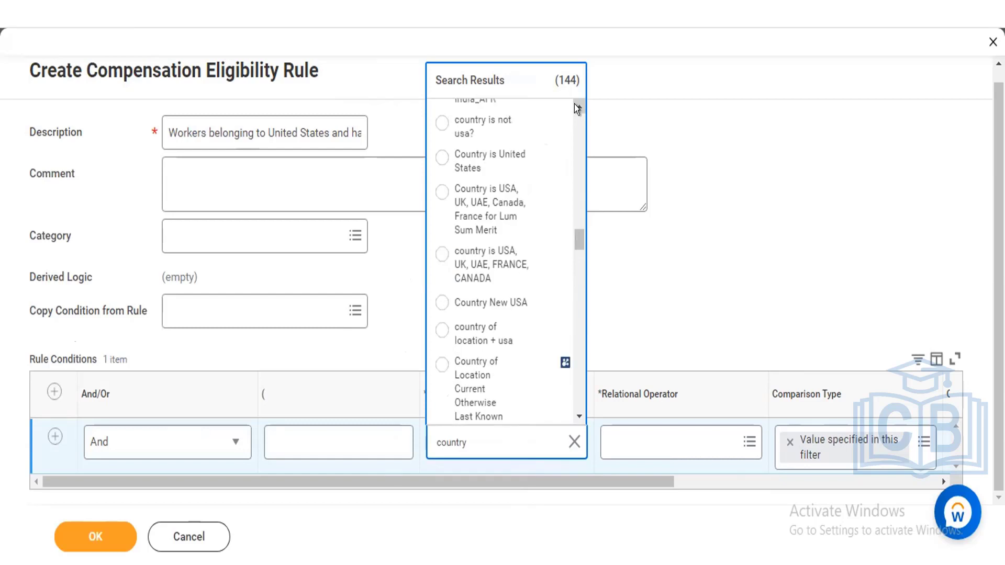
left_click(577, 107)
left_click(577, 107)
left_click(577, 107)
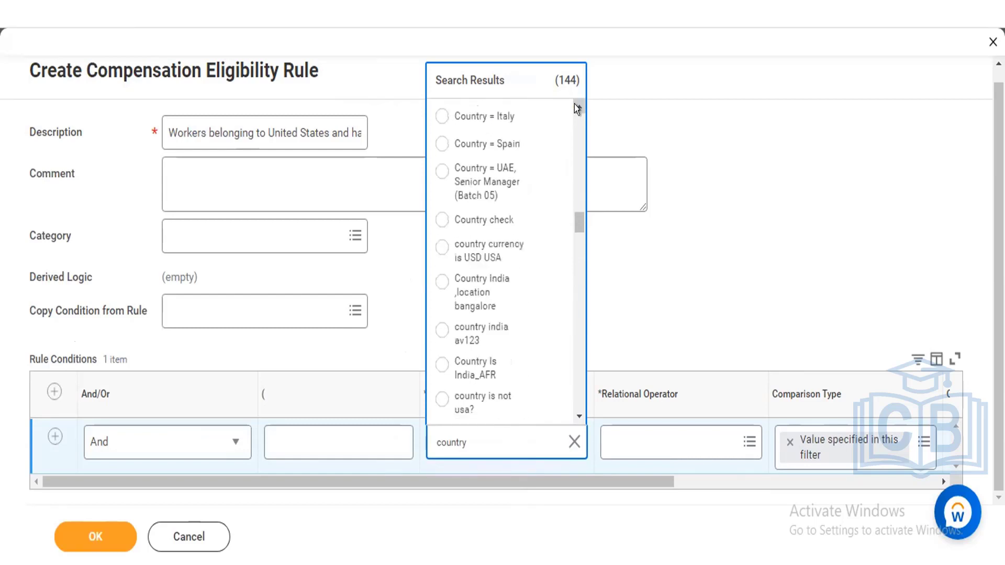
left_click(577, 108)
left_click(577, 107)
left_click(577, 107)
scroll(577, 107, "up", 5)
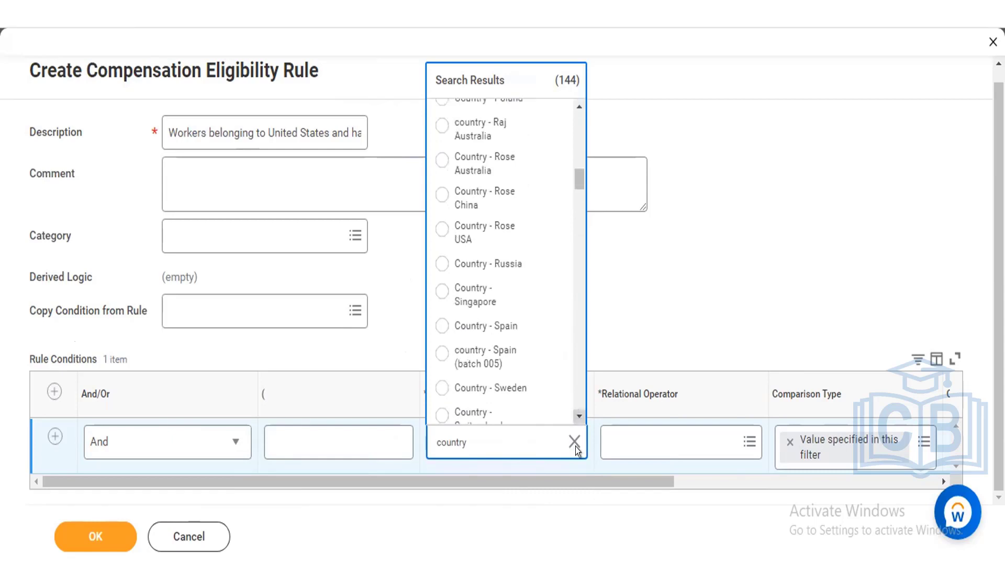
double_click(575, 411)
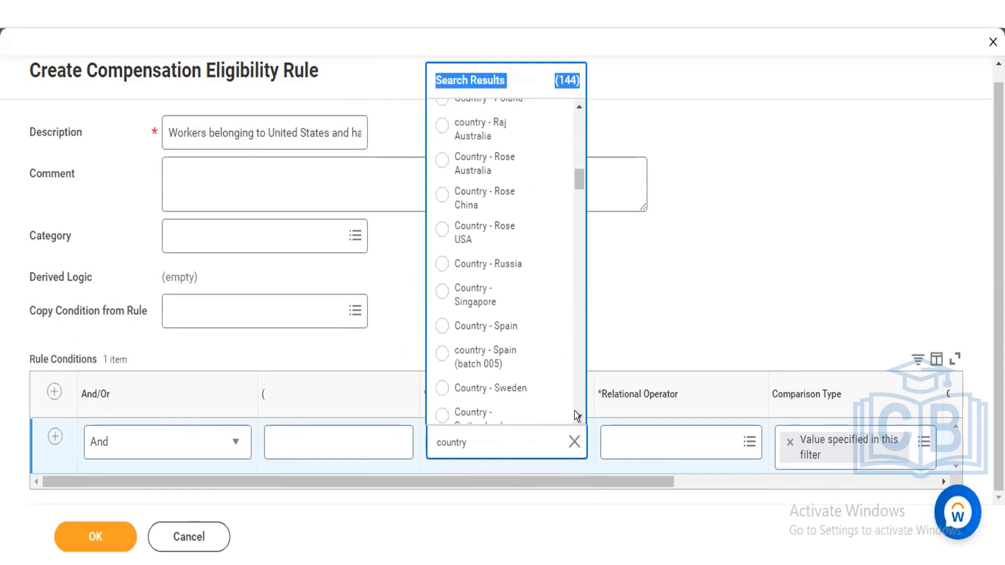
left_click(574, 411)
scroll(573, 410, "down", 5)
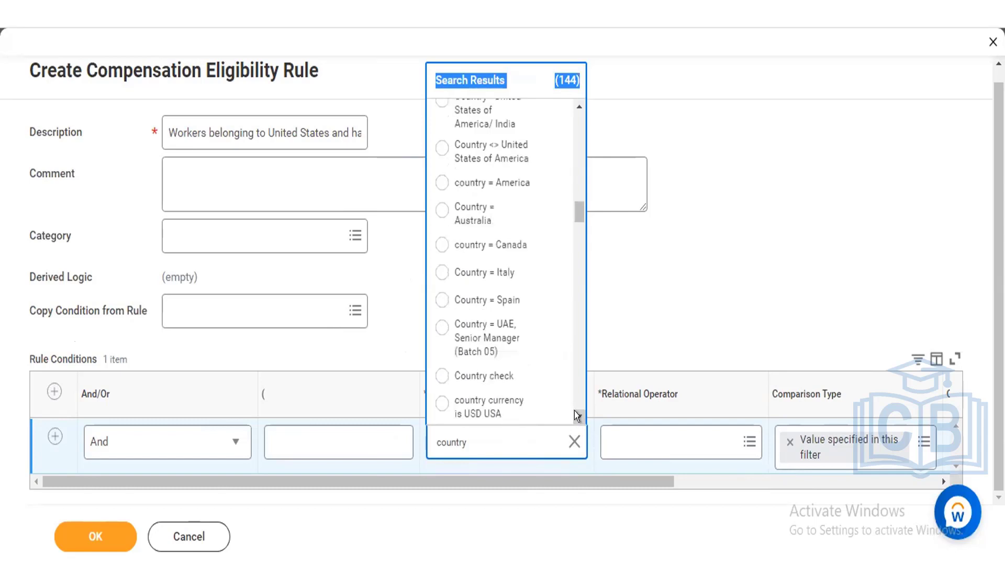
left_click(574, 442)
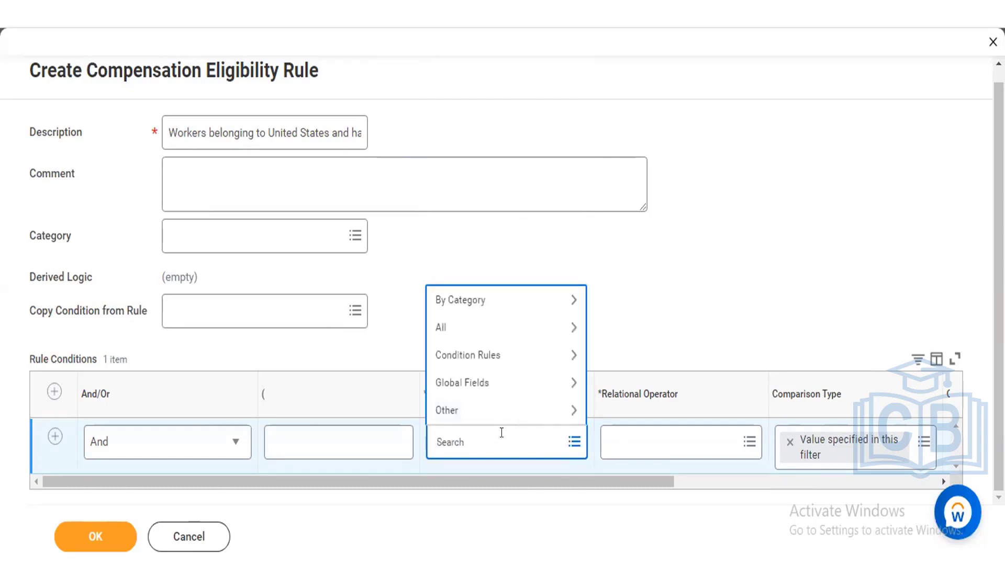
- Search the condition's source external field for "country" again and browse the results as far as the Country of Location fields
type("country")
key("Return")
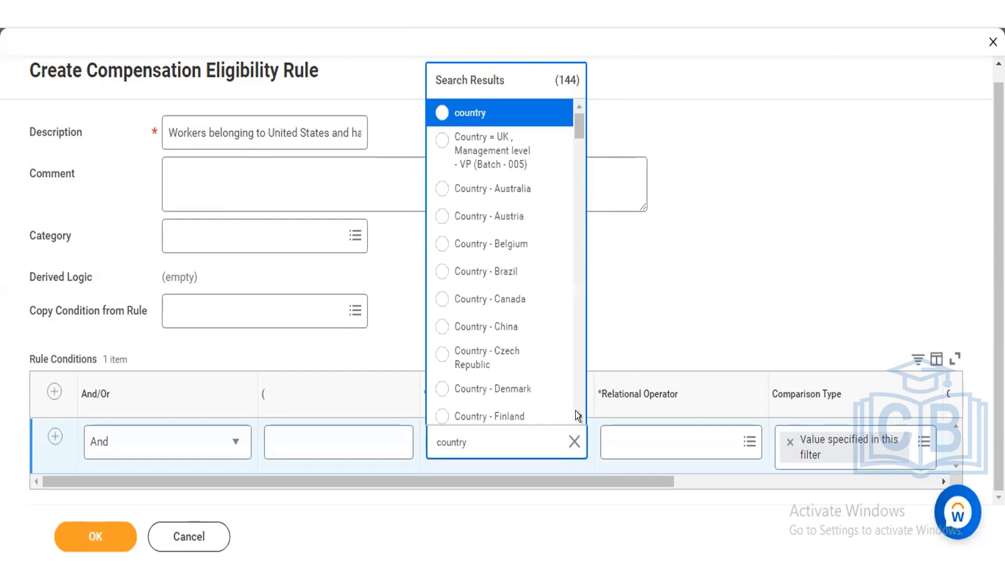
scroll(576, 409, "down", 1)
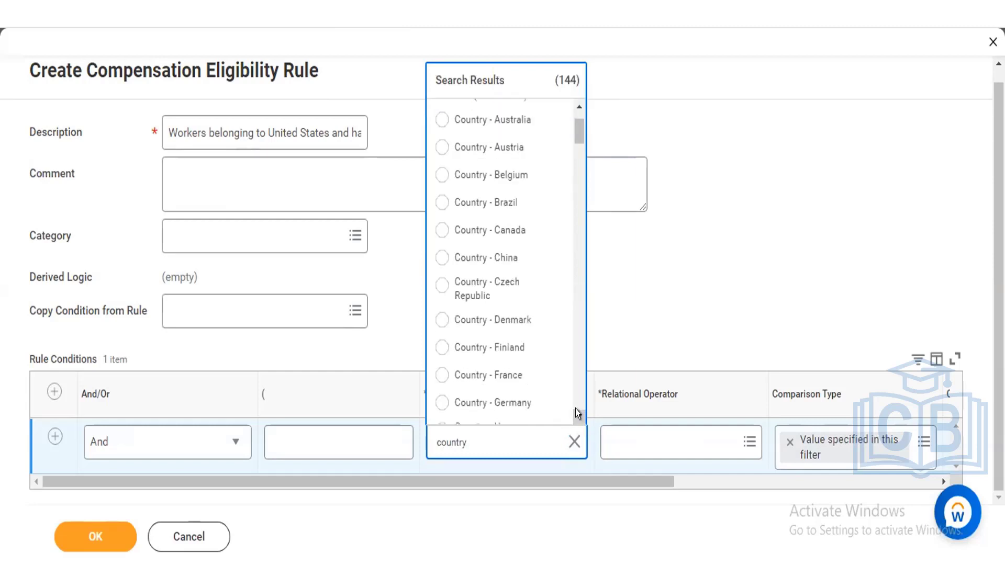
scroll(576, 409, "down", 6)
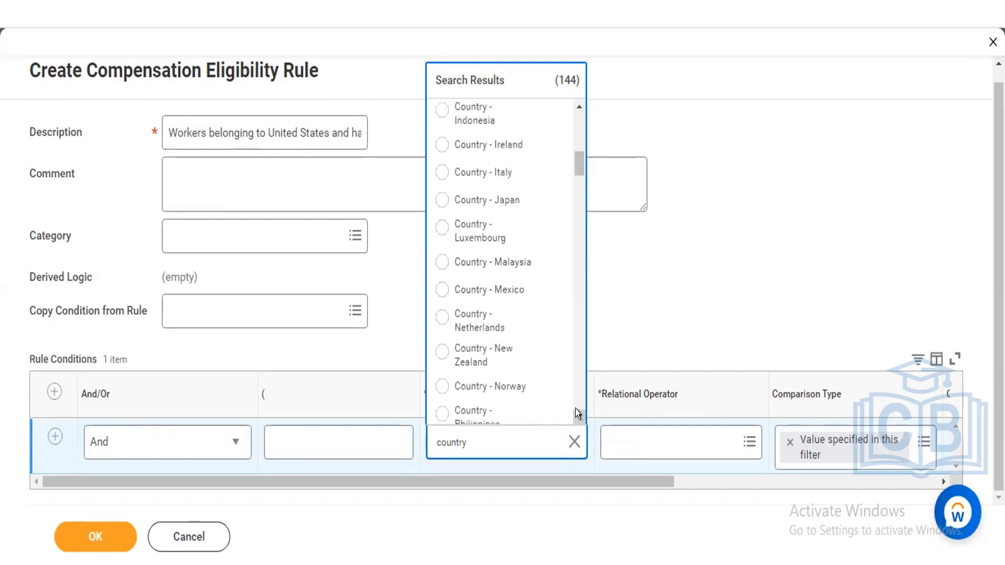
scroll(575, 409, "down", 1)
scroll(575, 409, "down", 4)
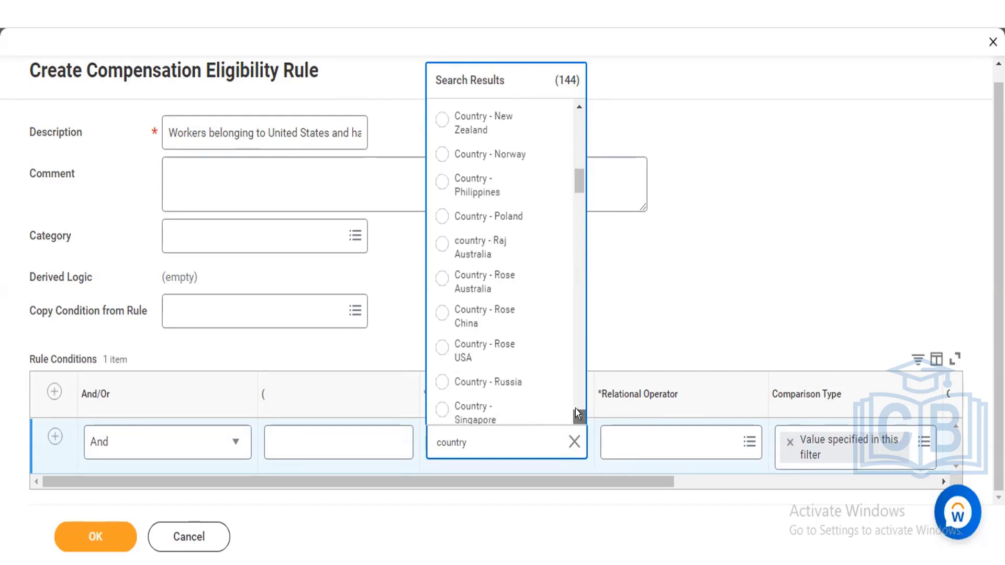
scroll(575, 408, "down", 5)
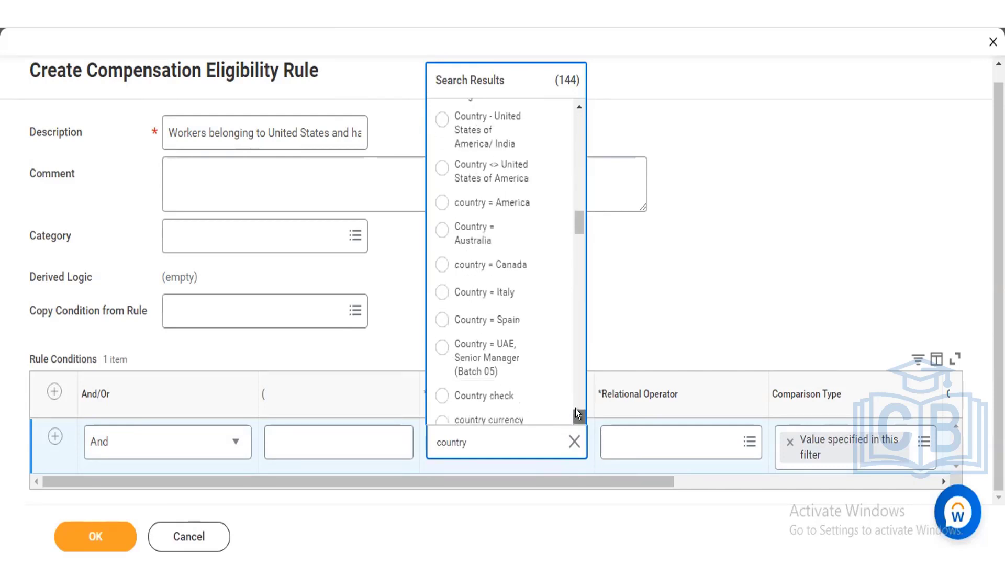
scroll(575, 410, "down", 1)
scroll(575, 409, "down", 7)
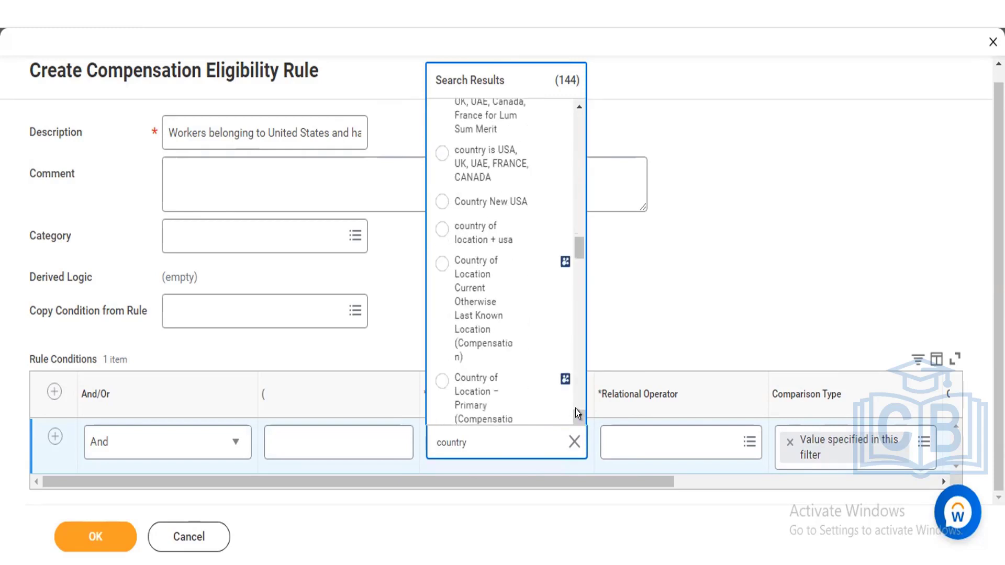
scroll(576, 409, "down", 1)
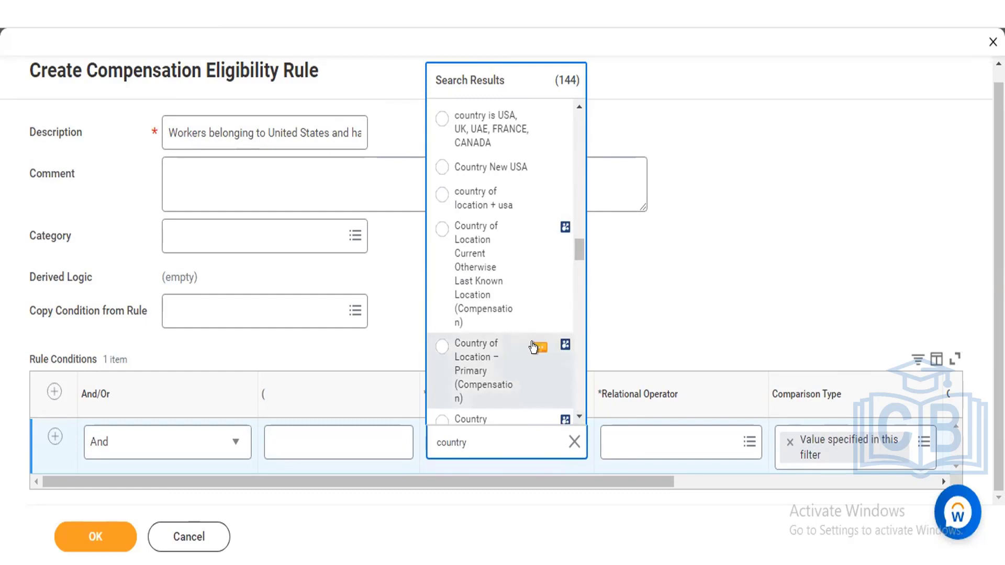
- View the report field details of Country of Location – Primary (Compensation) and close them
left_click(533, 346)
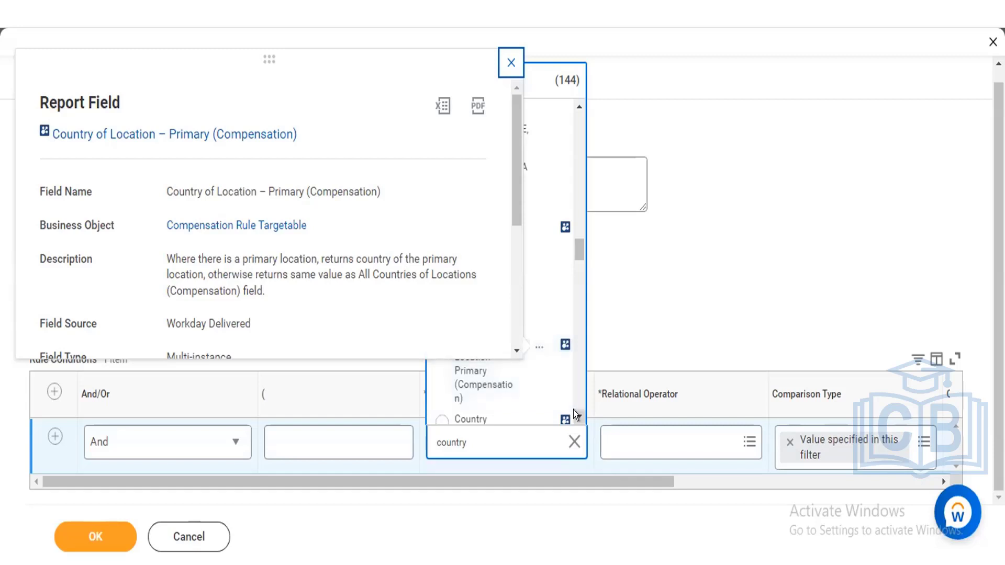
scroll(573, 410, "down", 1)
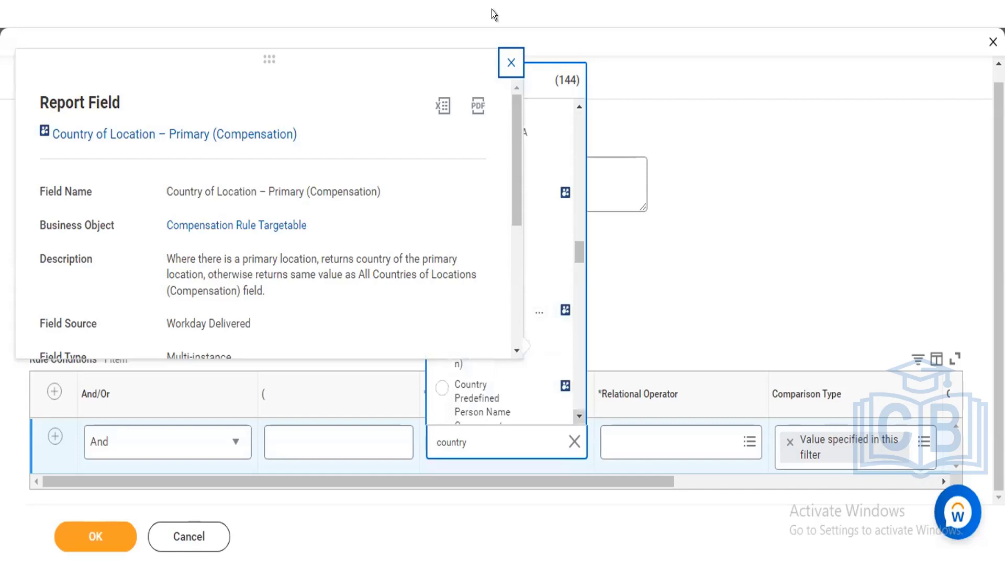
left_click(511, 63)
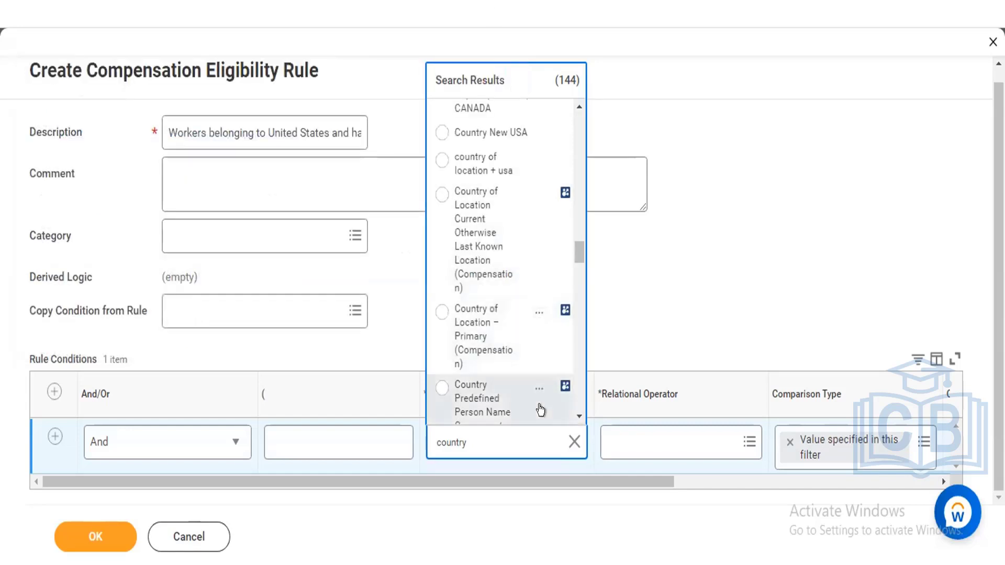
- Browse further through the country results to the Primary Address - Country (Compensation) field
scroll(575, 415, "down", 5)
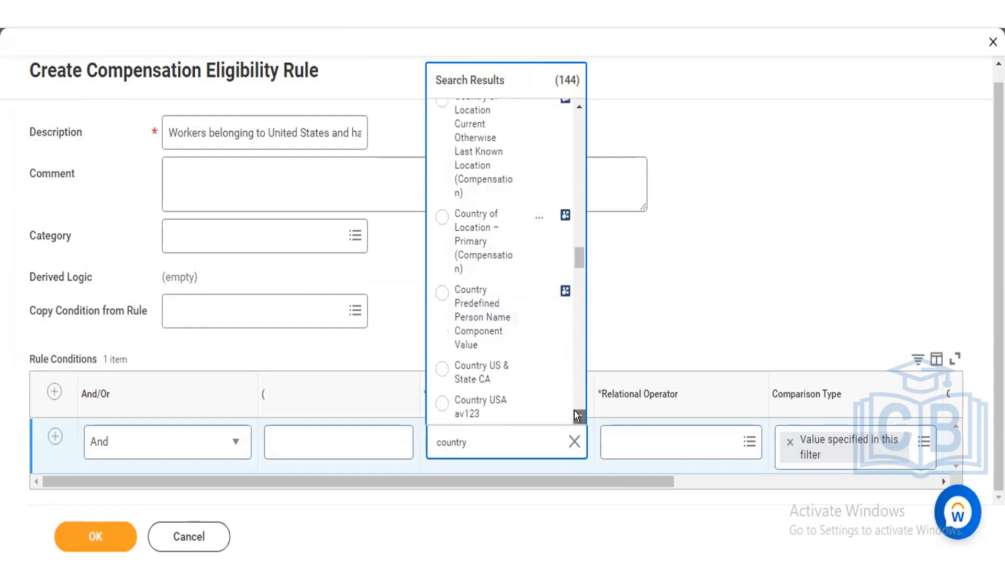
scroll(574, 410, "down", 10)
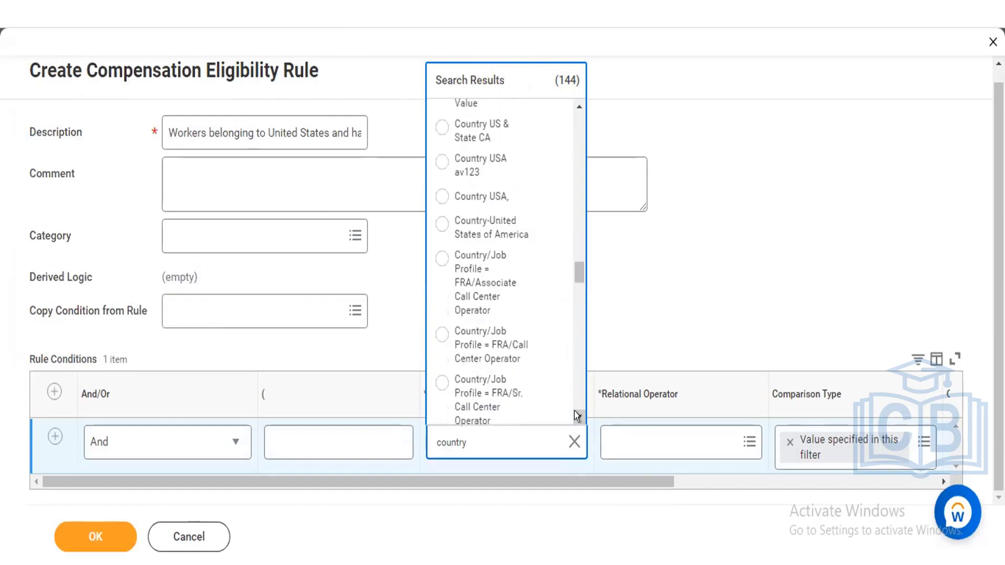
scroll(573, 410, "down", 4)
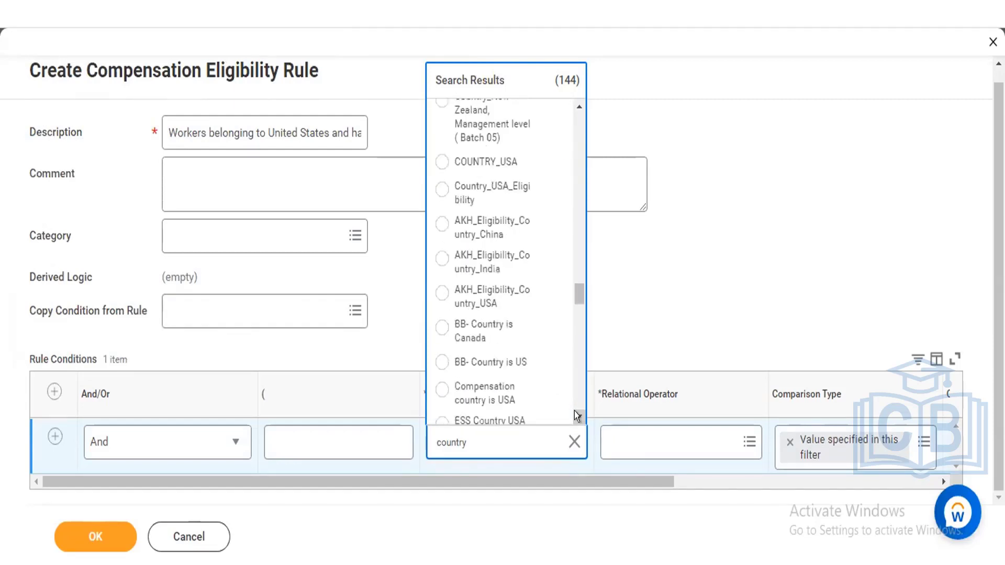
scroll(573, 411, "down", 10)
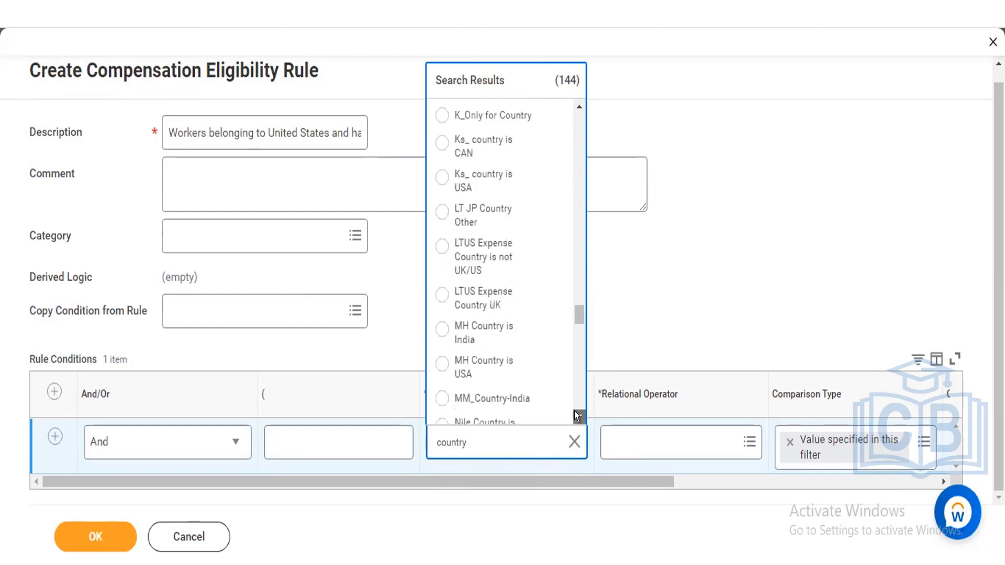
scroll(574, 410, "down", 2)
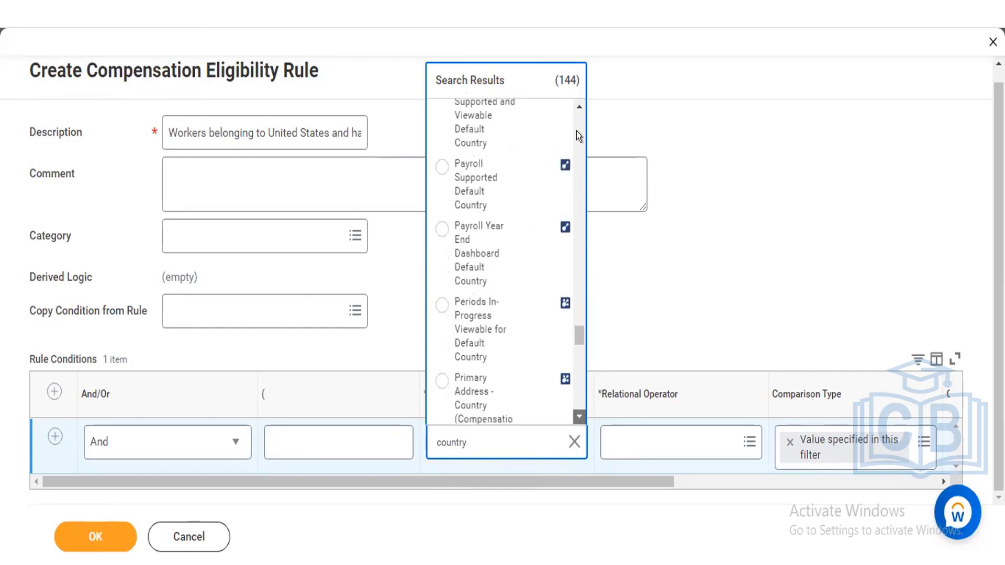
left_click(576, 105)
left_click(576, 105)
scroll(576, 103, "up", 10)
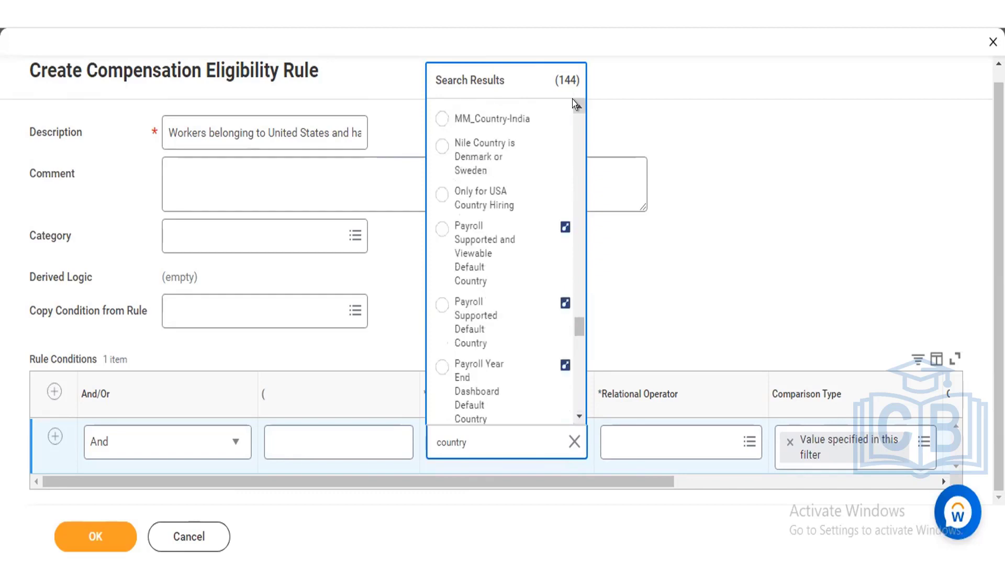
left_click(576, 414)
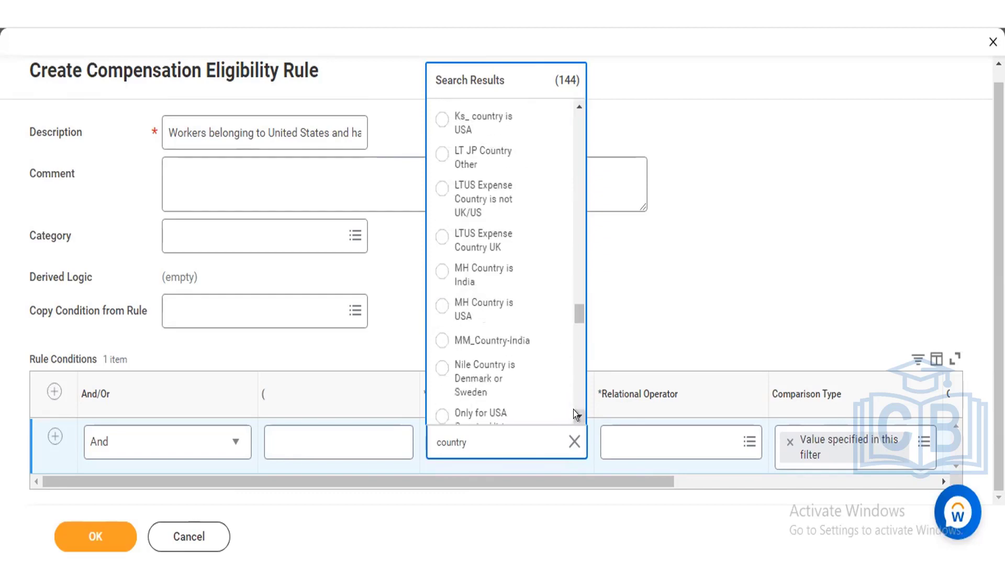
left_click(575, 415)
left_click(576, 414)
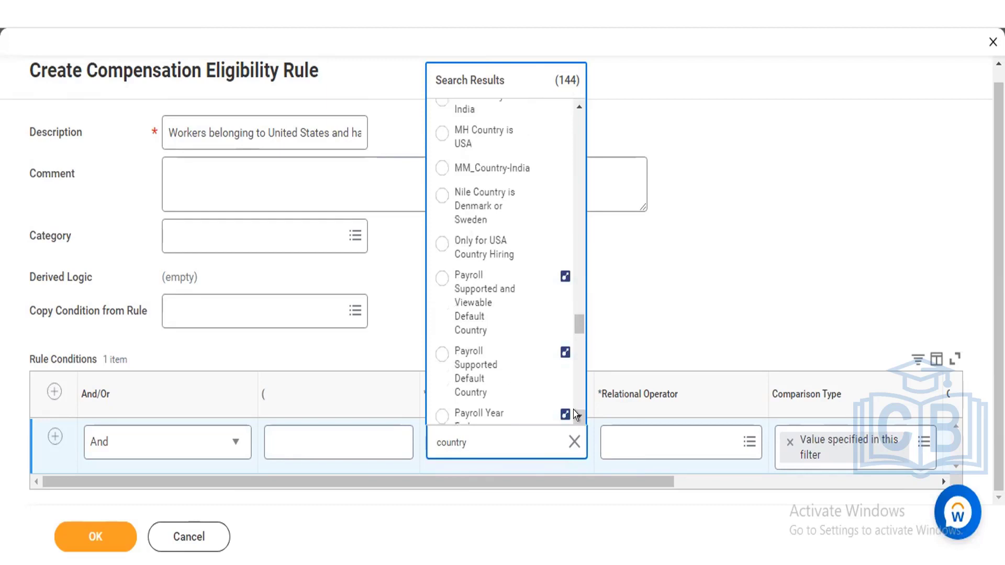
left_click(575, 414)
left_click(576, 414)
left_click(575, 415)
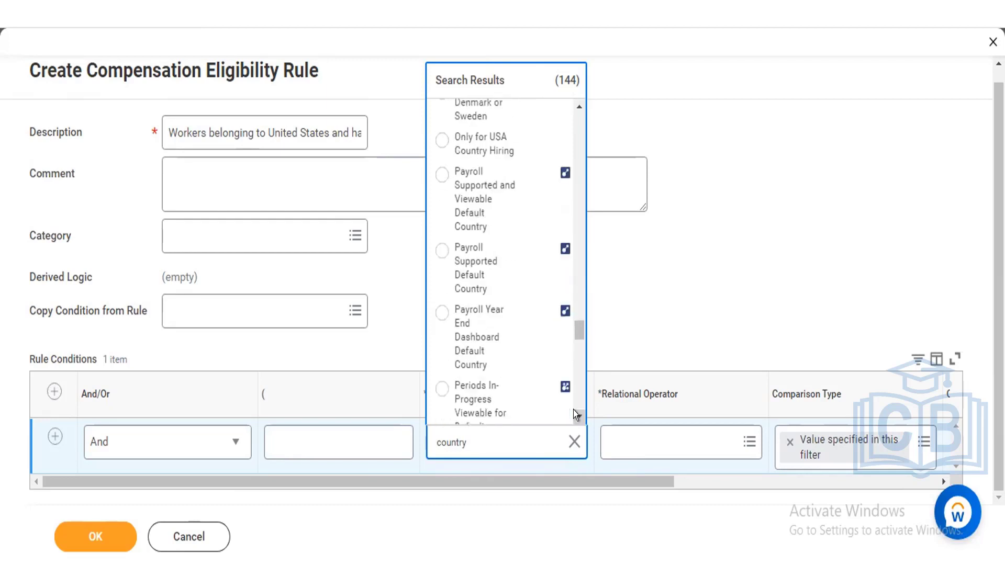
left_click(573, 411)
left_click(574, 411)
left_click(573, 411)
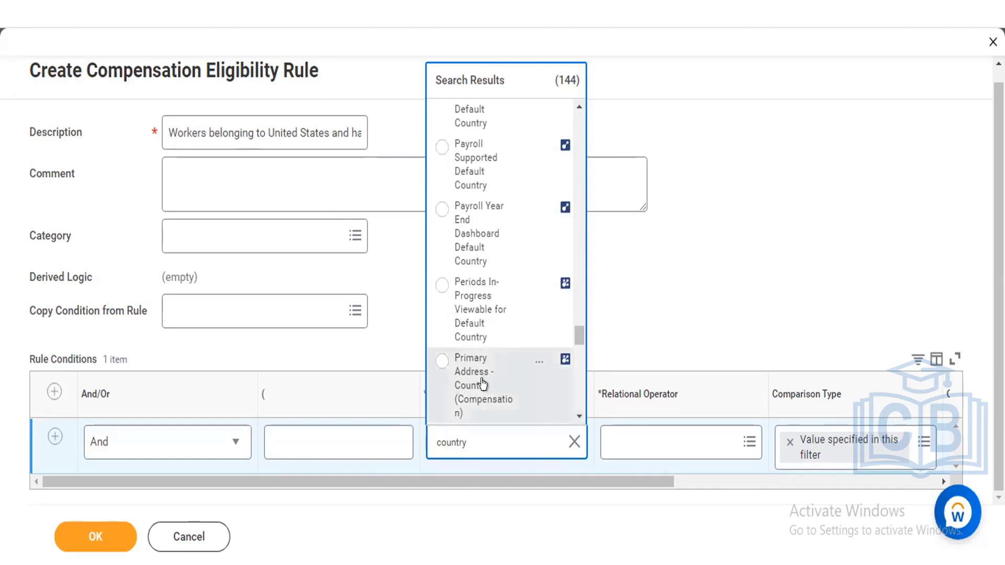
- Read the report field details of Primary Address - Country (Compensation), including its description and field source, and close them
left_click(539, 361)
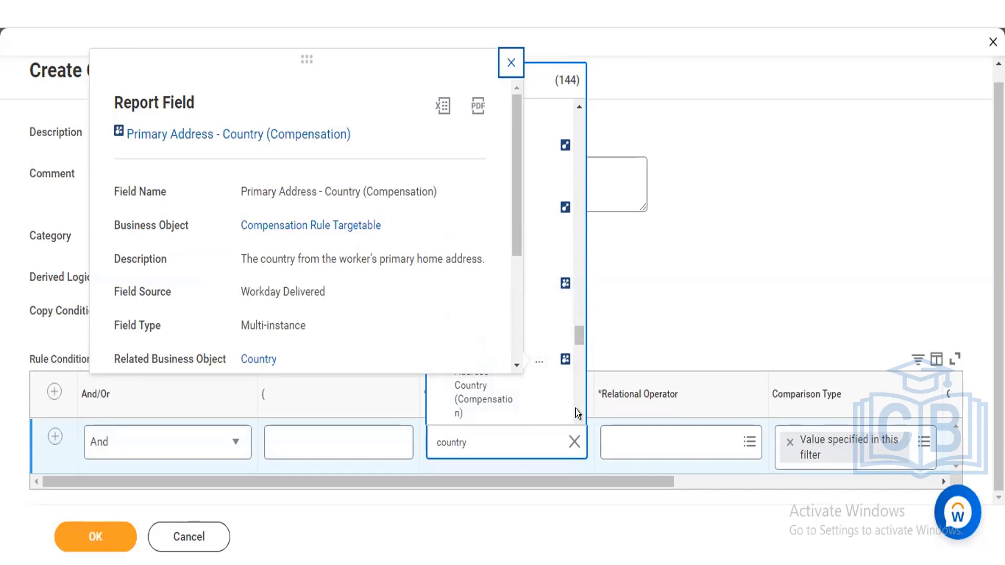
scroll(573, 409, "down", 1)
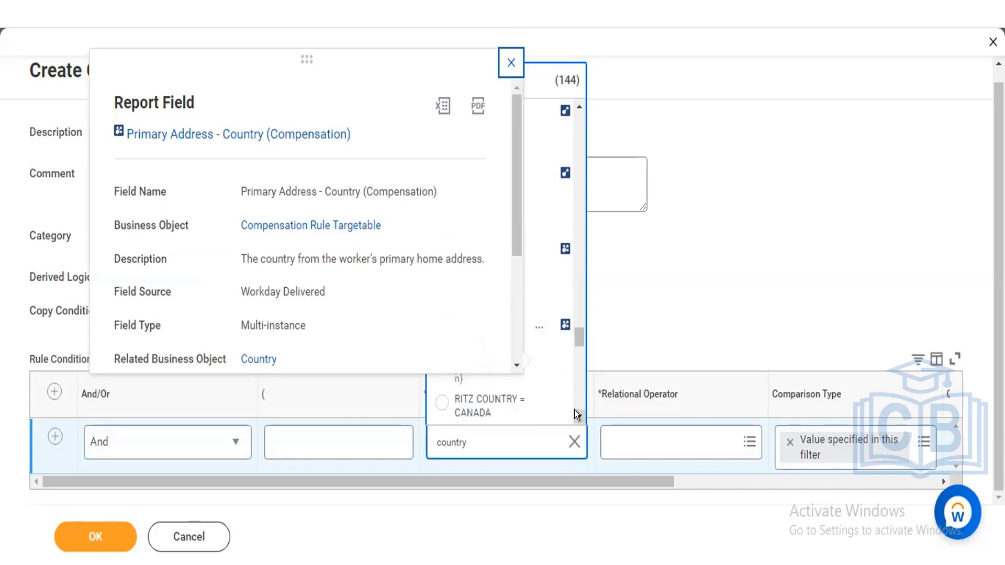
left_click(511, 63)
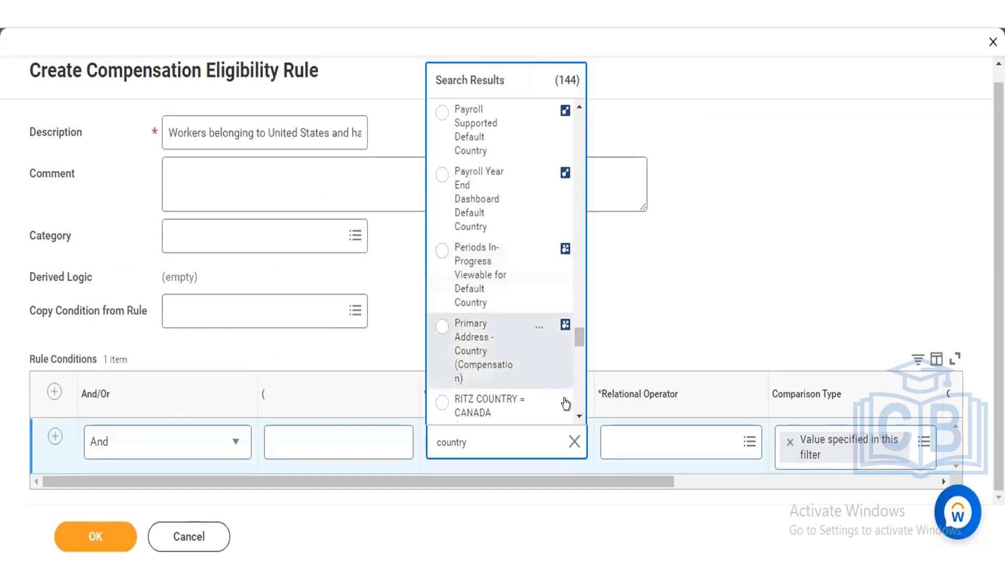
- Look through the remaining country results past Work Address - Country (Compensation) and return to Country of Location – Primary (Compensation)
scroll(571, 411, "down", 1)
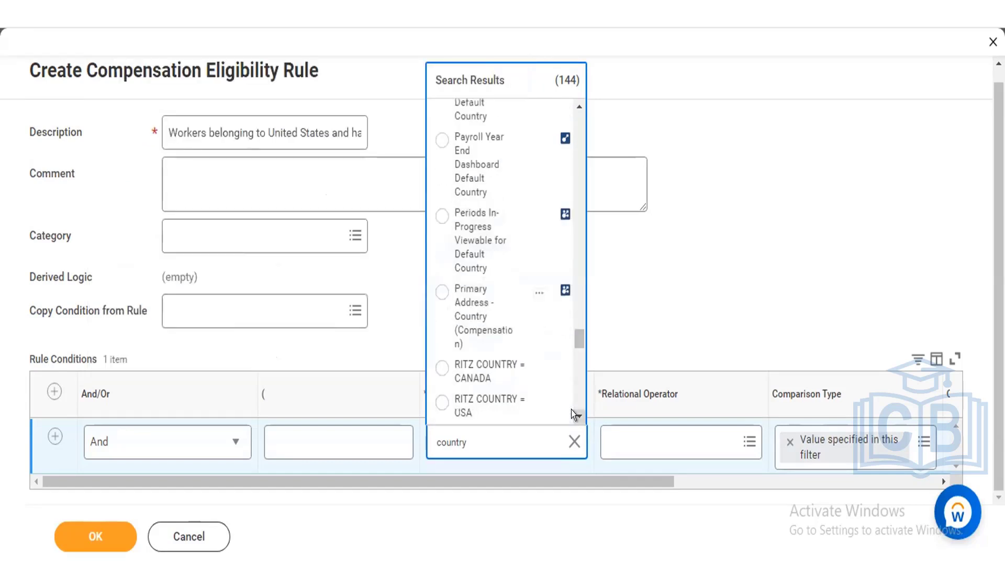
scroll(570, 410, "down", 4)
scroll(571, 410, "down", 8)
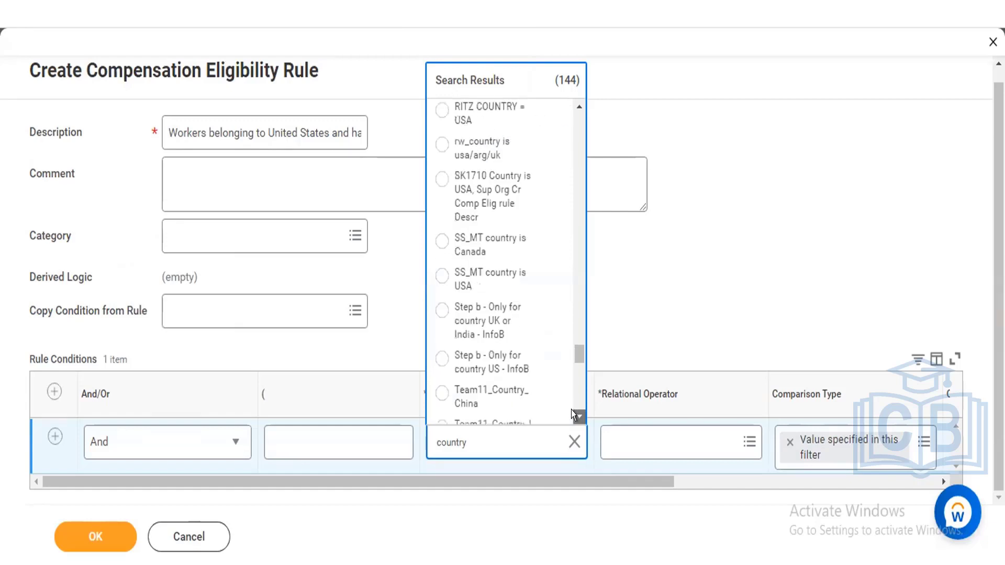
scroll(570, 410, "down", 10)
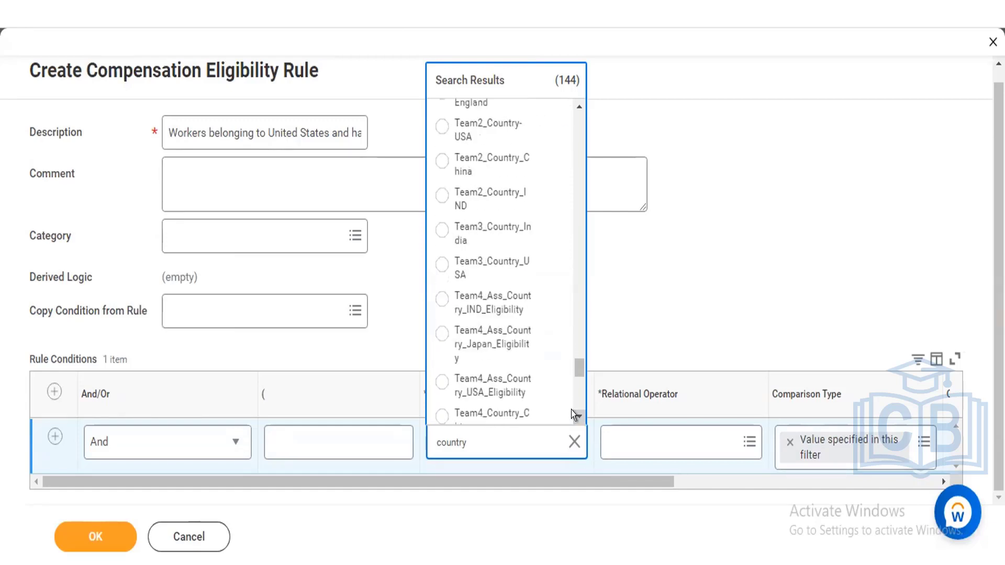
scroll(571, 410, "down", 8)
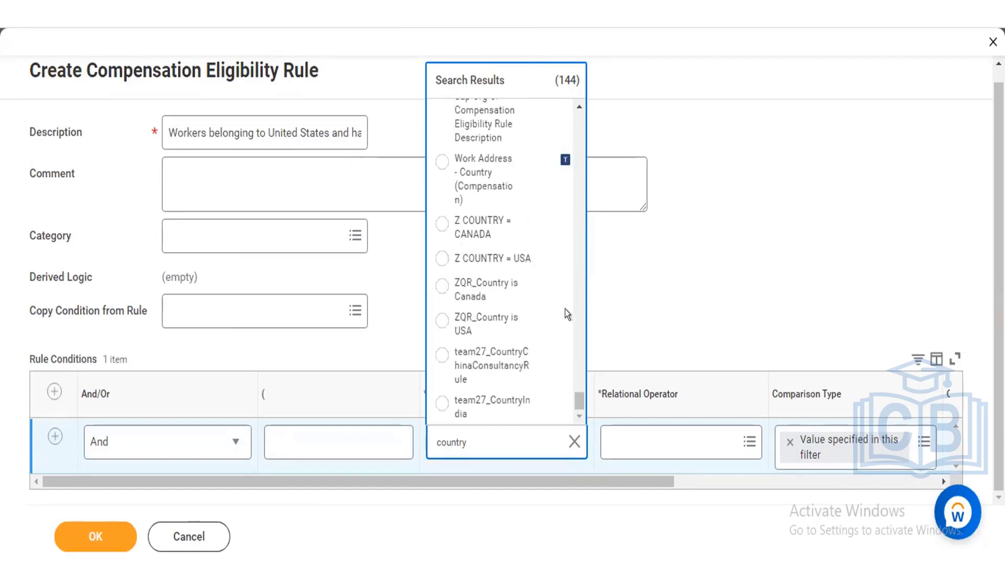
left_click_drag(578, 105, 578, 105)
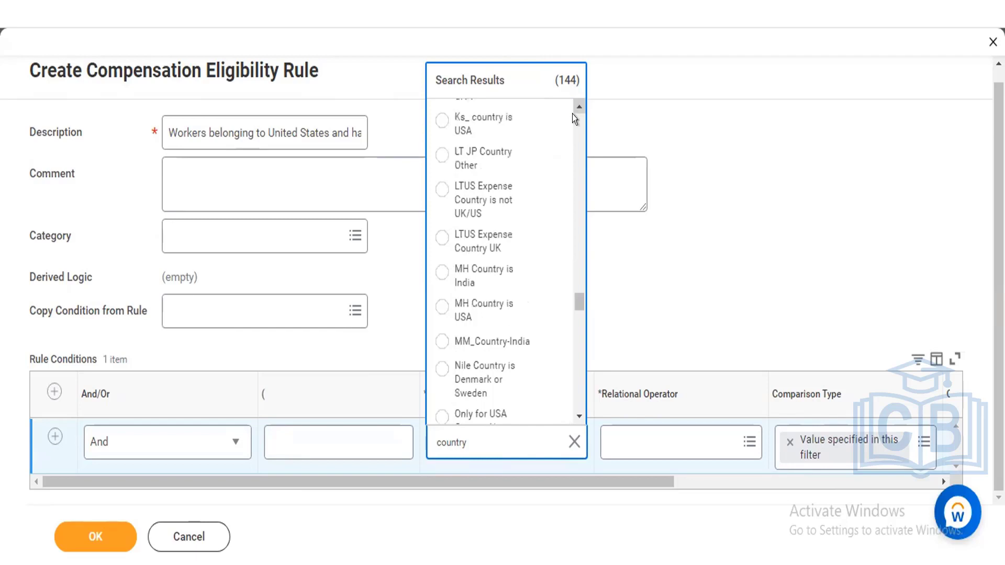
scroll(573, 103, "up", 10)
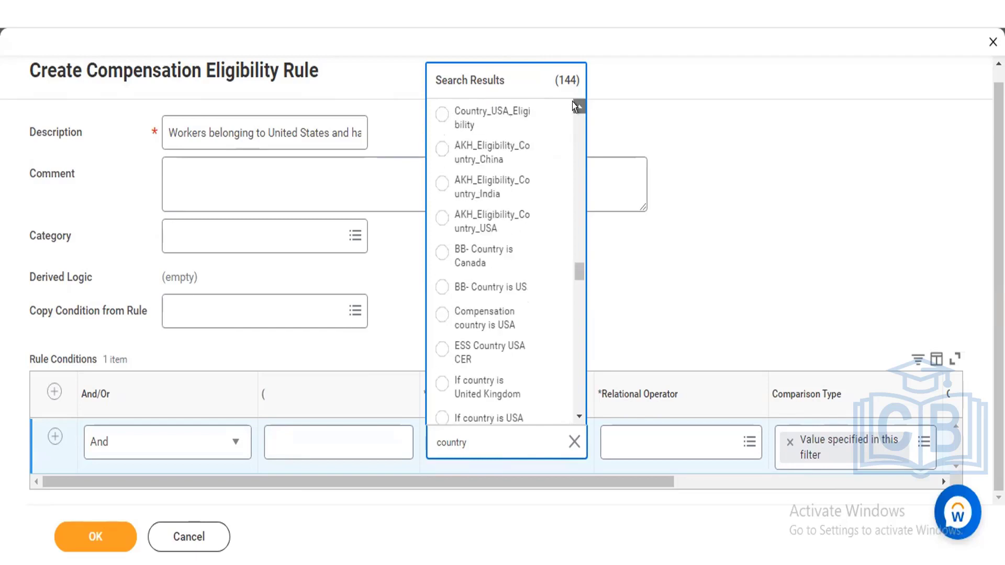
scroll(572, 101, "up", 6)
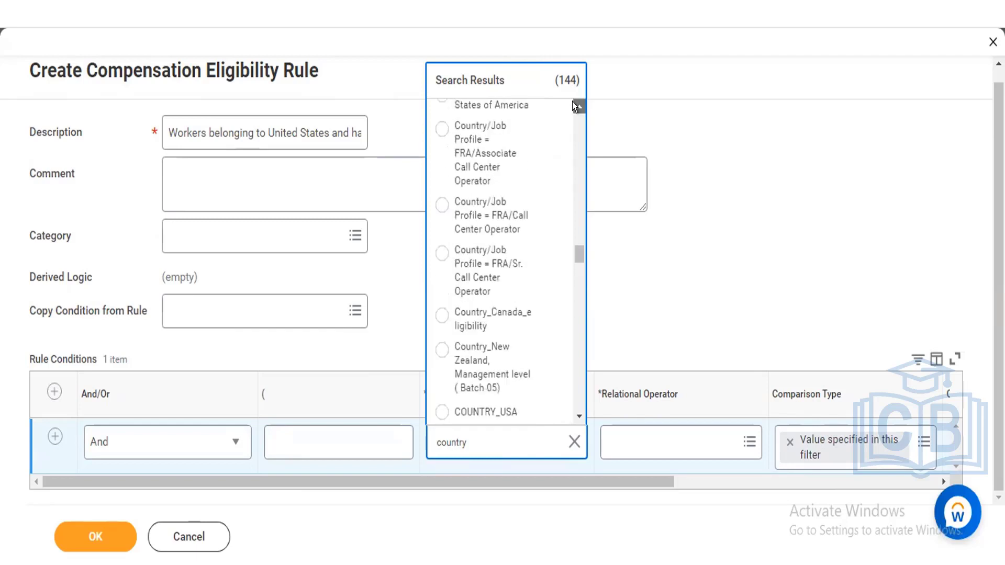
scroll(573, 102, "up", 8)
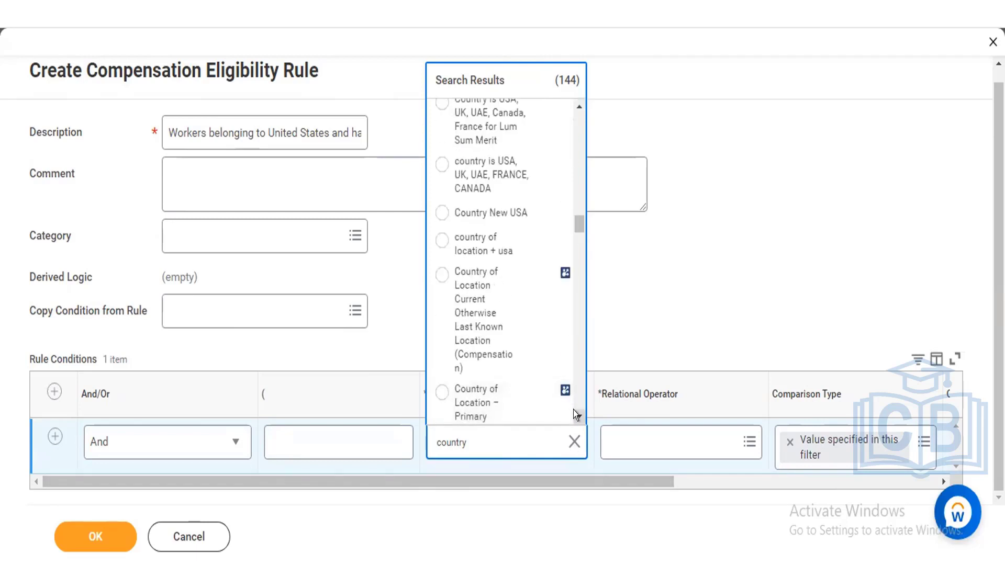
scroll(573, 410, "down", 3)
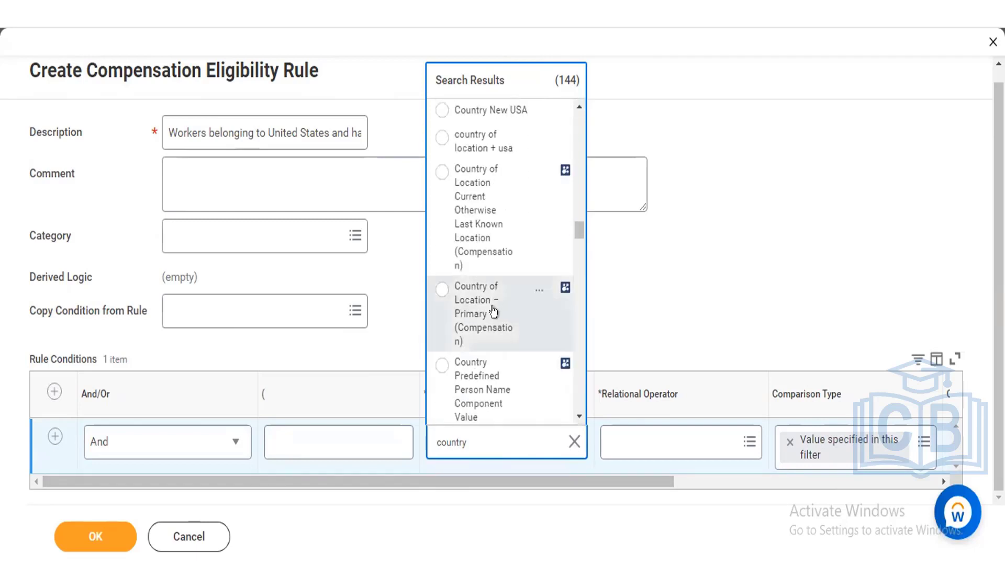
- Recheck the description of the Country of Location – Primary (Compensation) report field, close it and continue through the country results
left_click(534, 289)
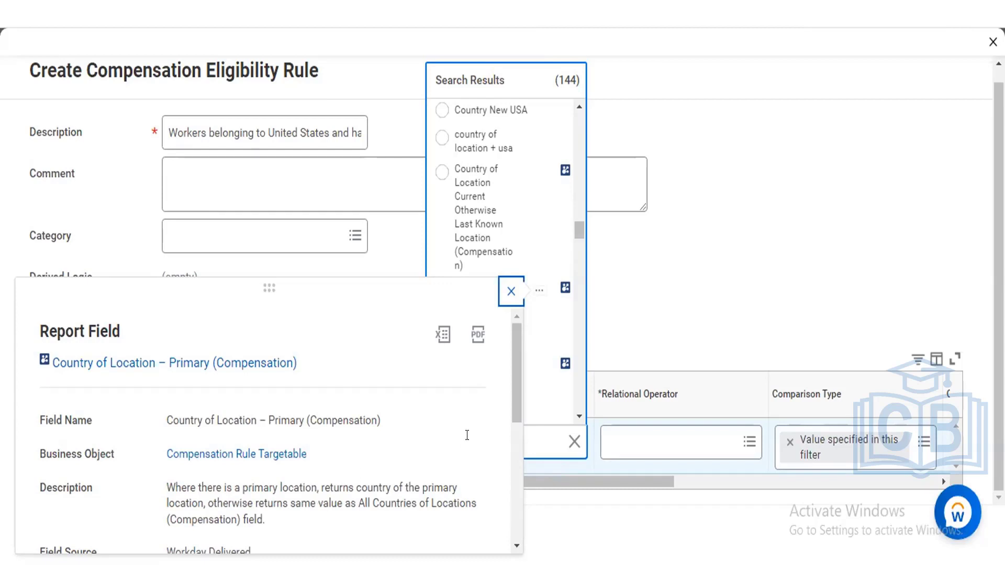
left_click(574, 414)
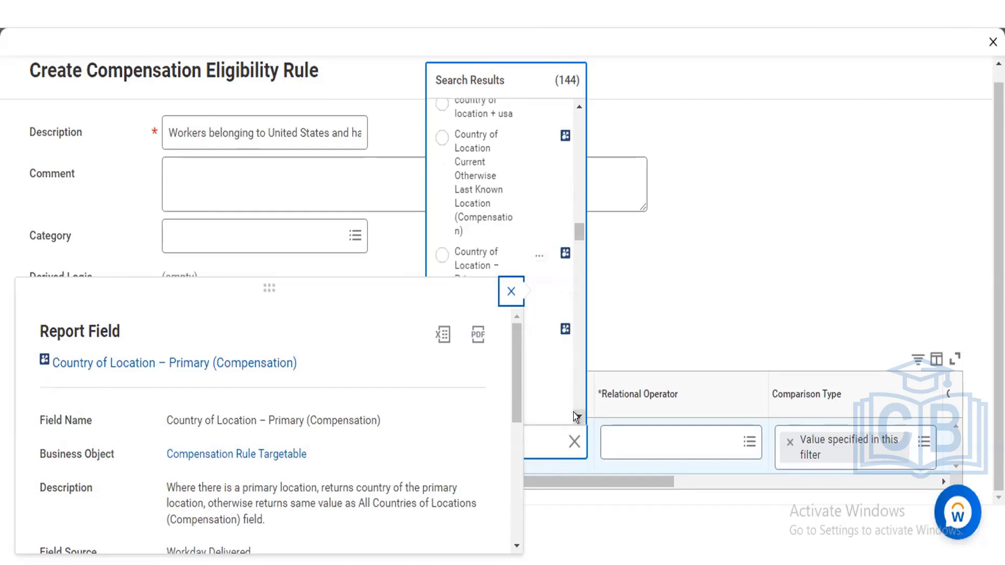
scroll(573, 399, "down", 5)
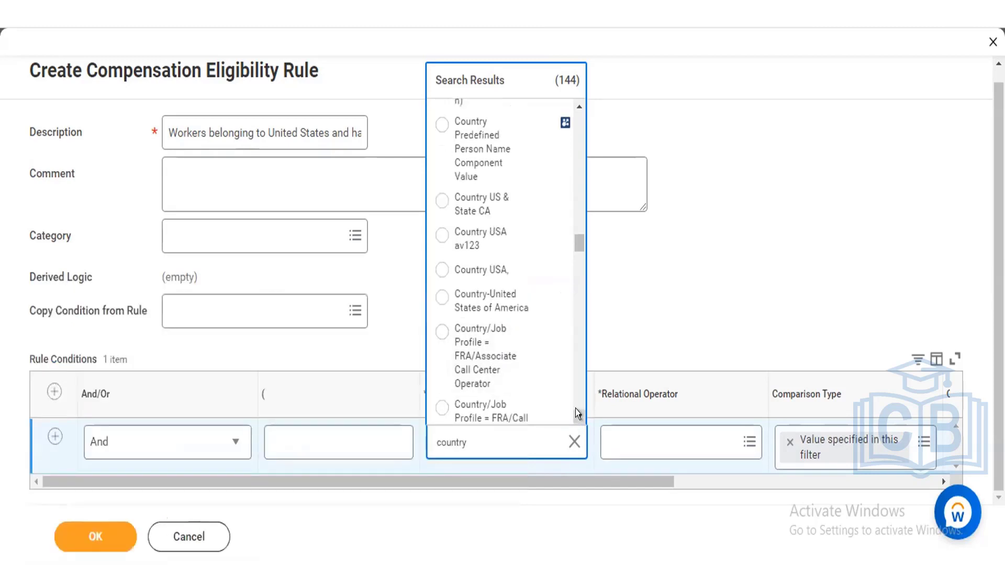
- Select Primary Address - Country (Compensation) from the country results as the first rule condition's source field
scroll(576, 409, "down", 1)
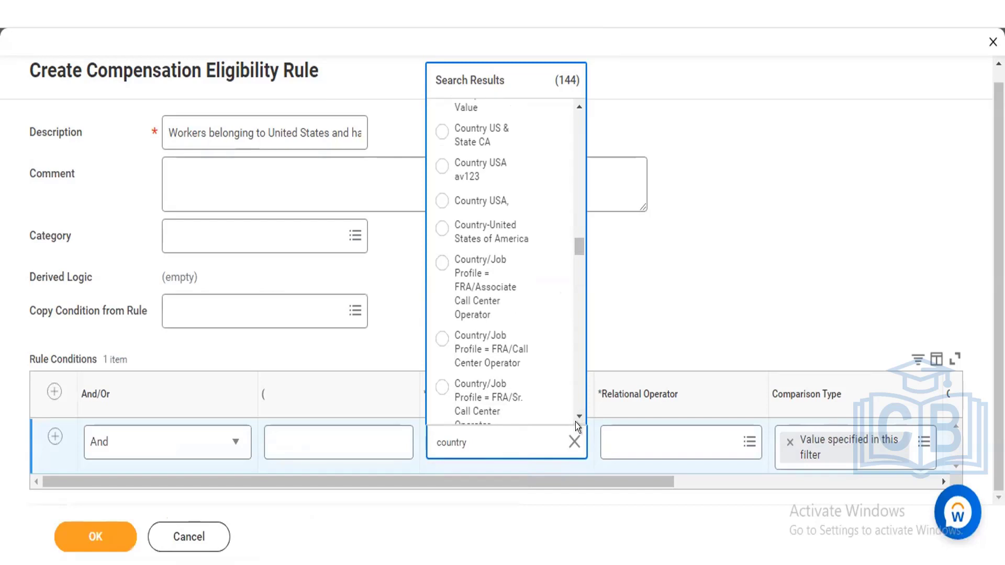
left_click(576, 416)
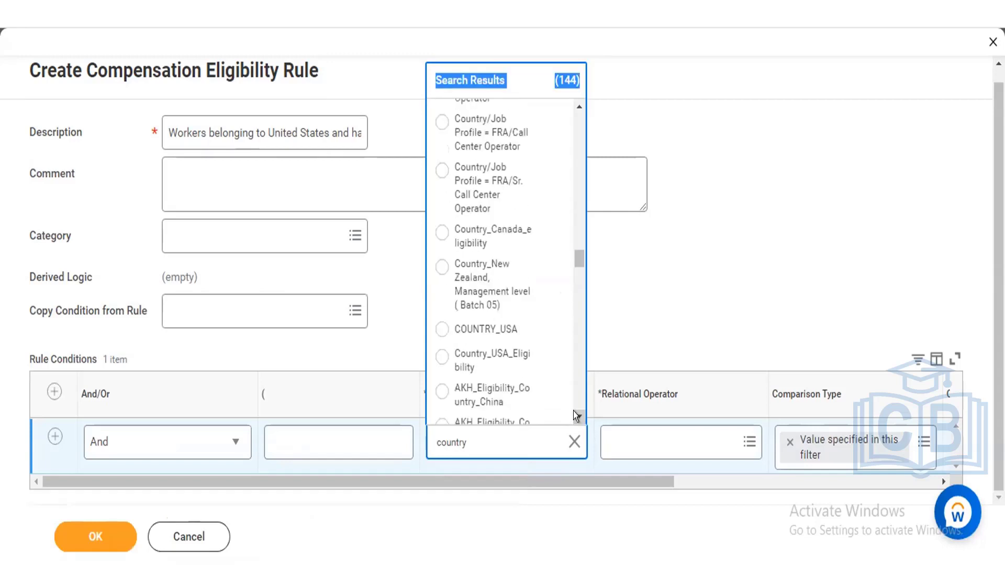
left_click(575, 416)
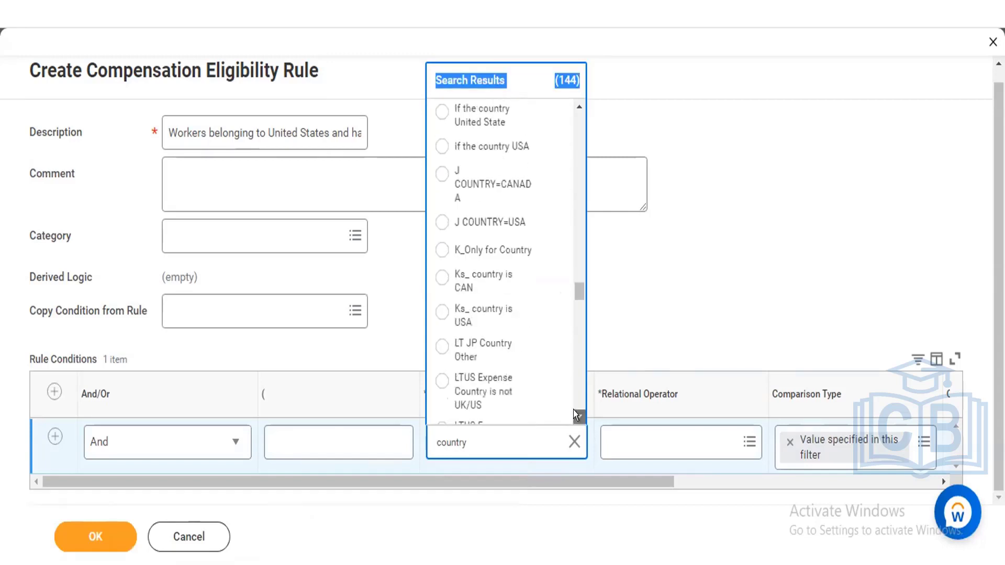
left_click(575, 416)
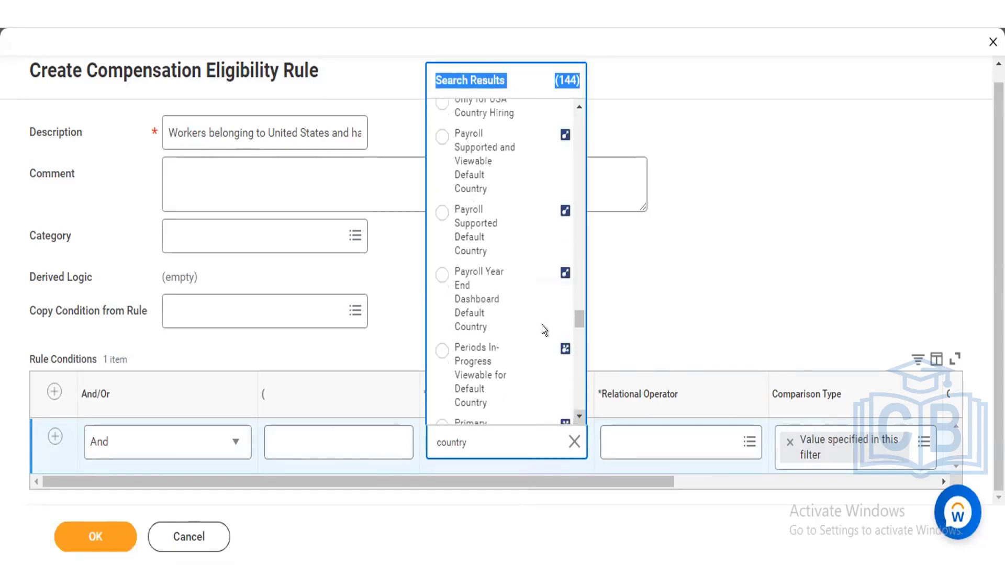
scroll(572, 409, "down", 1)
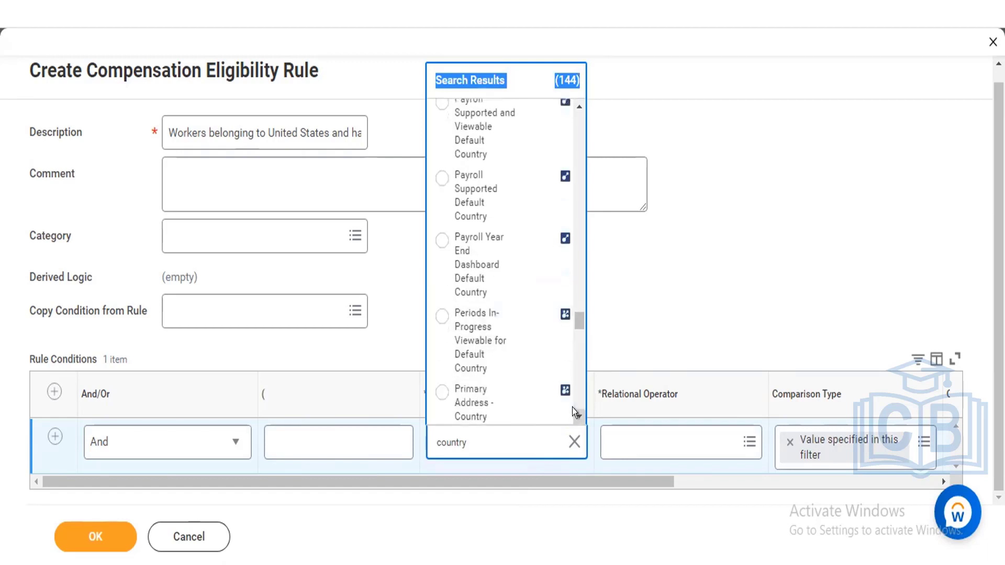
scroll(481, 311, "down", 2)
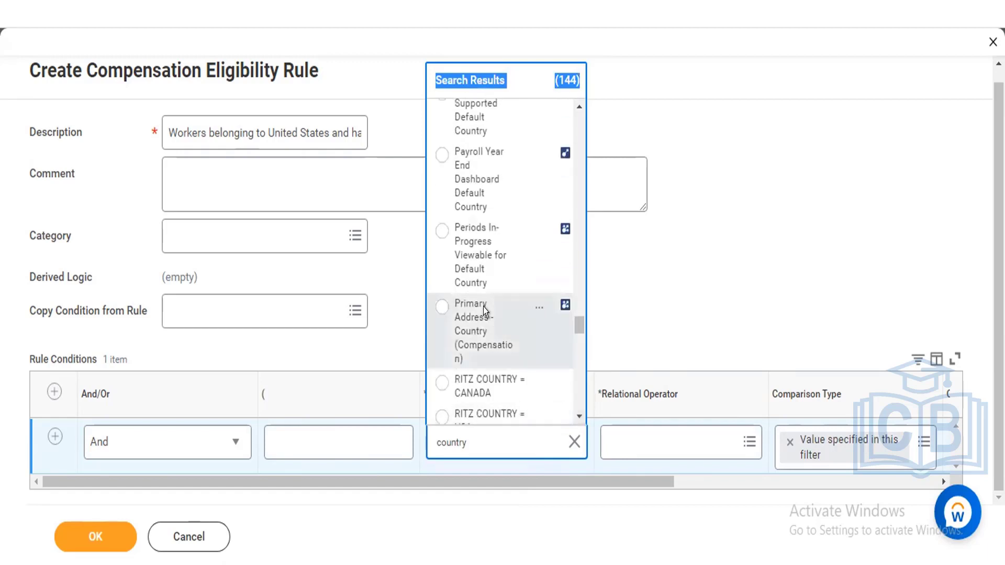
left_click(482, 306)
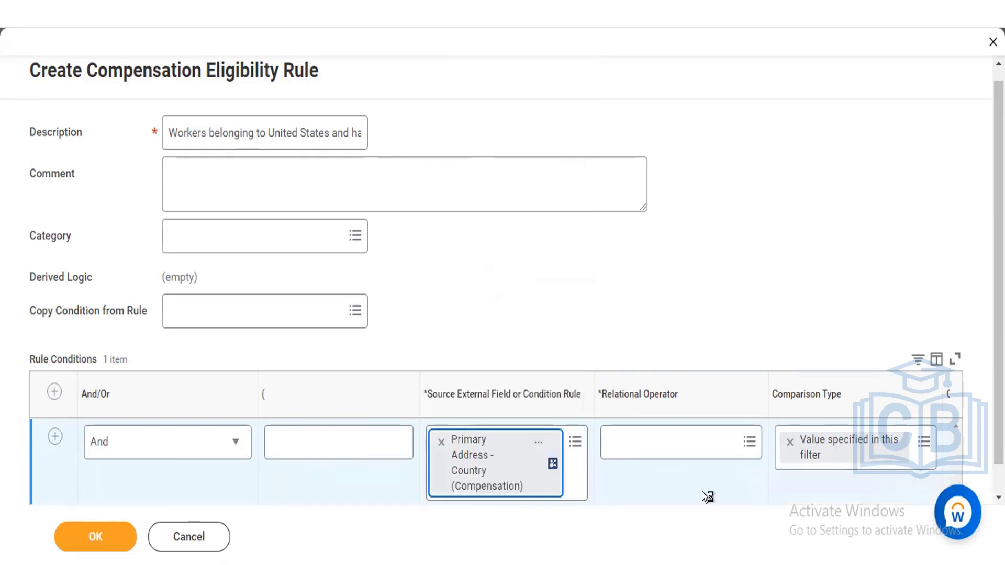
- Set the country condition's relational operator to the frequently used option any in the selection list
left_click(668, 432)
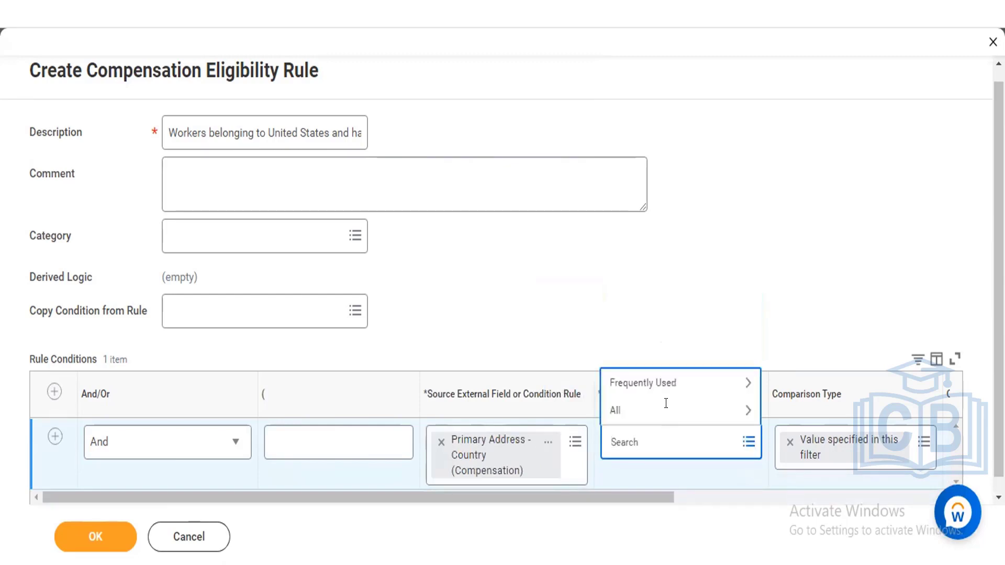
left_click(661, 382)
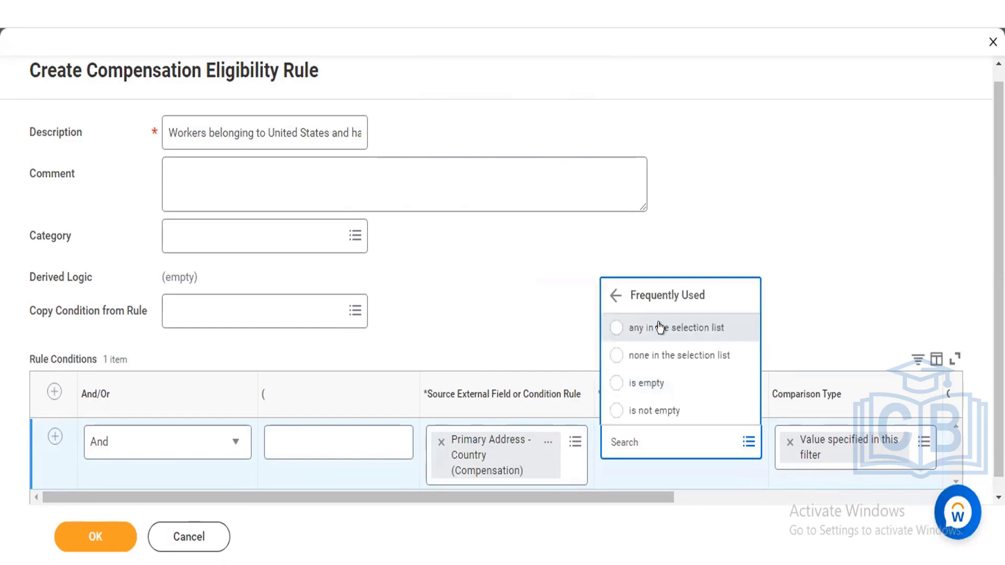
left_click(660, 327)
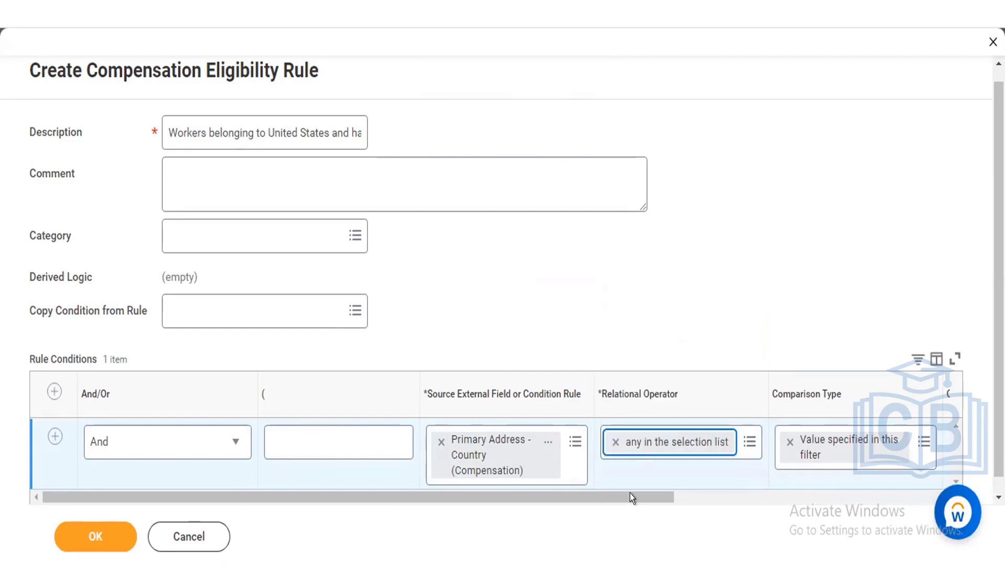
- Find united states among the comparison values and choose United States of America for the country condition
left_click(729, 493)
left_click_drag(729, 492, 746, 492)
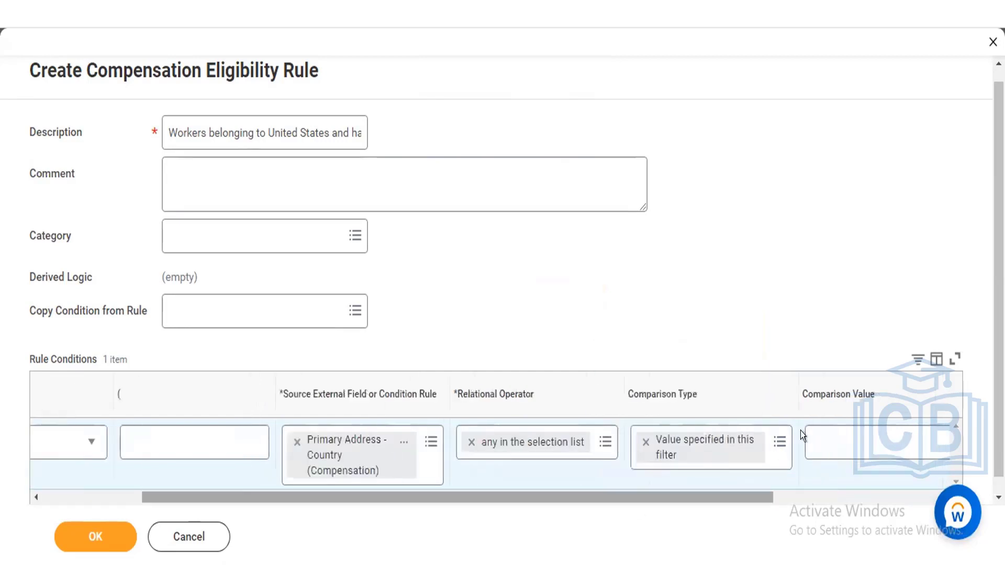
left_click(844, 439)
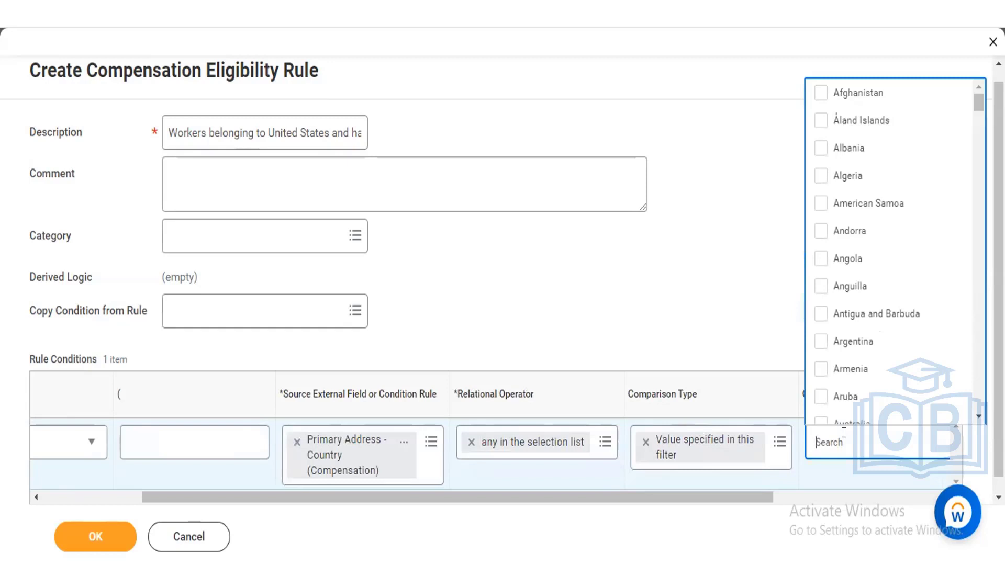
type("united states")
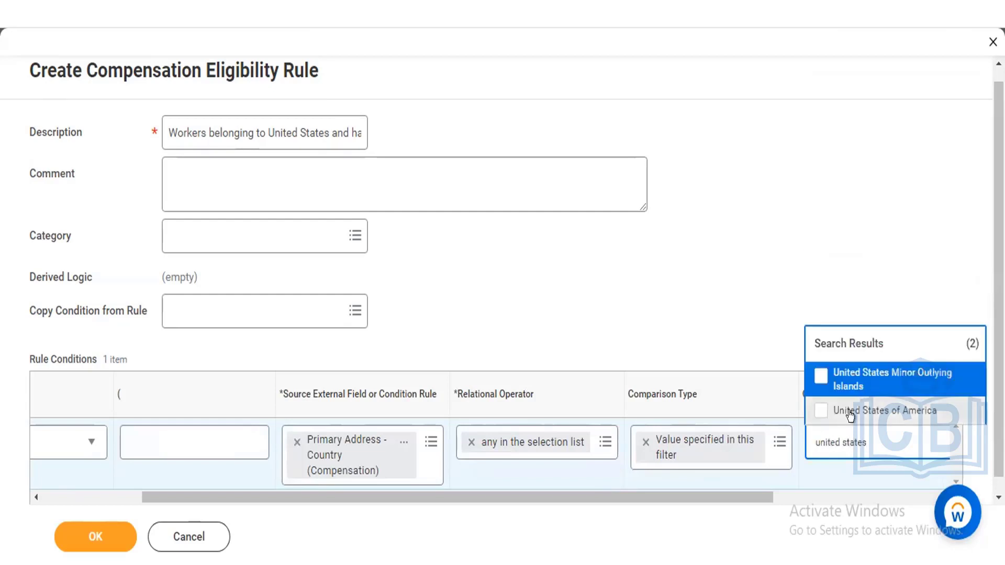
left_click(820, 412)
left_click(722, 260)
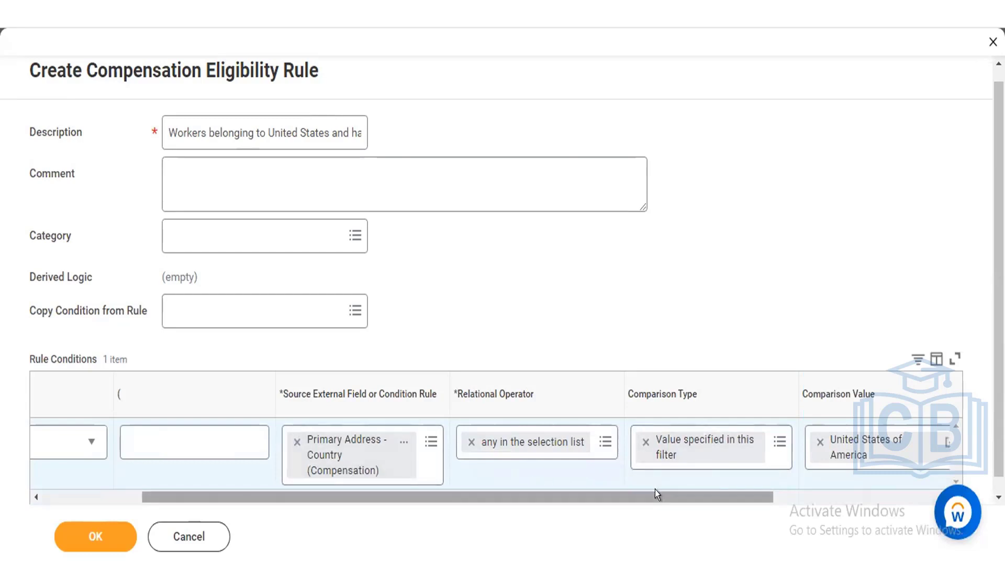
- Try adding an extra condition row below and above the country condition, removing each one again
left_click_drag(655, 492, 339, 507)
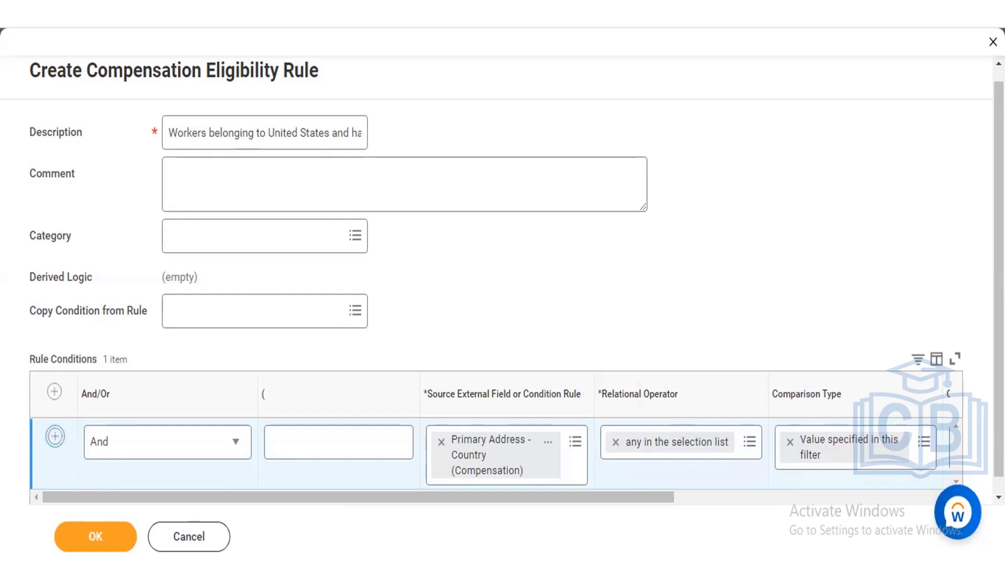
scroll(503, 282, "down", 1)
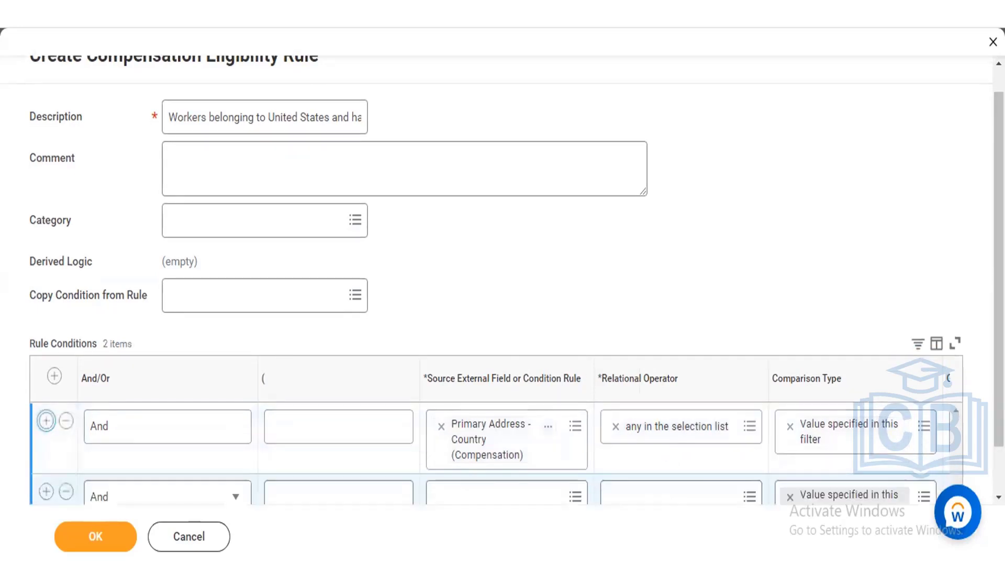
scroll(210, 352, "down", 1)
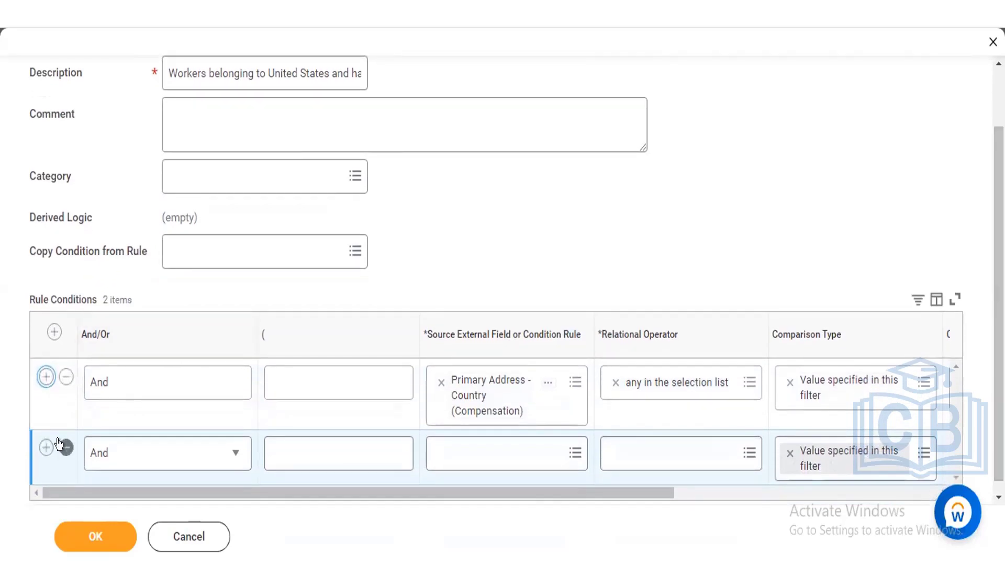
left_click(47, 383)
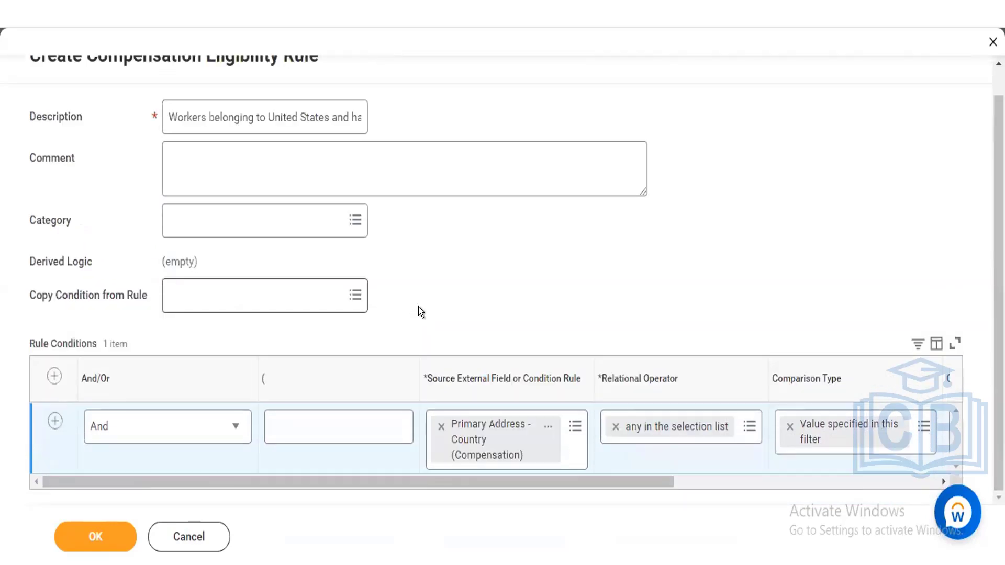
left_click(51, 375)
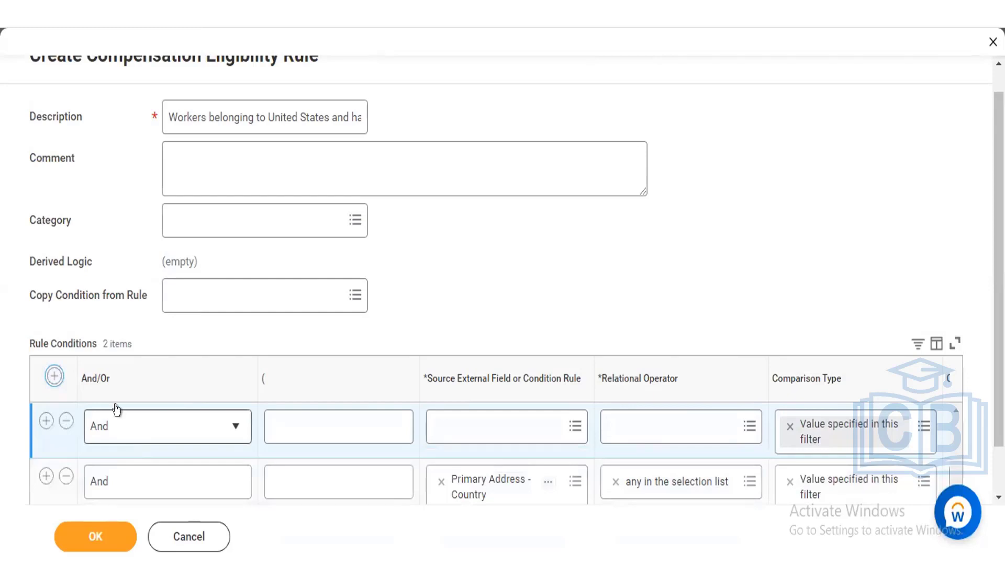
left_click(66, 421)
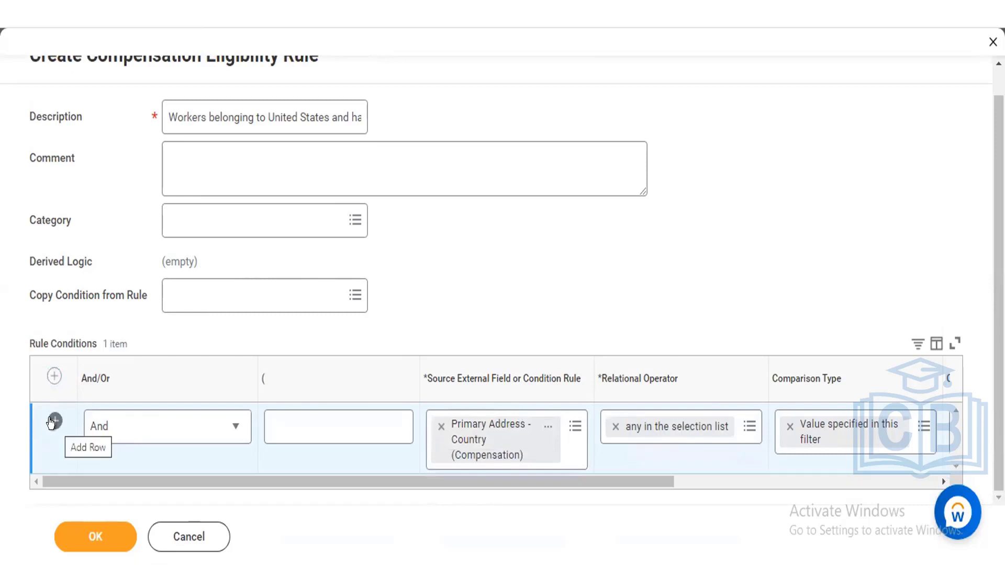
- Add a condition row below the country condition, check the Management Level (Compensation) report field details and select it as the source field
left_click(54, 421)
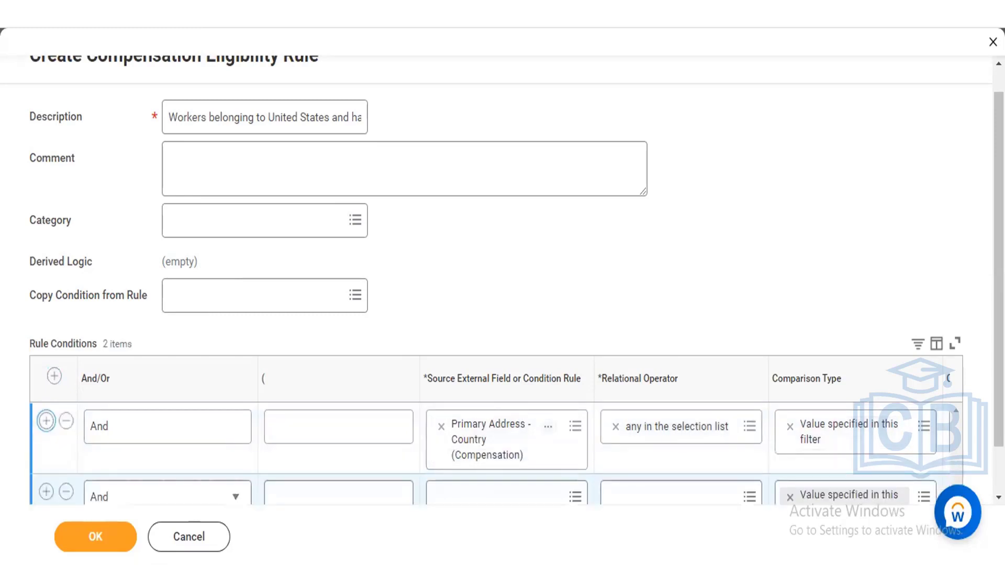
left_click_drag(999, 314, 999, 360)
left_click(446, 442)
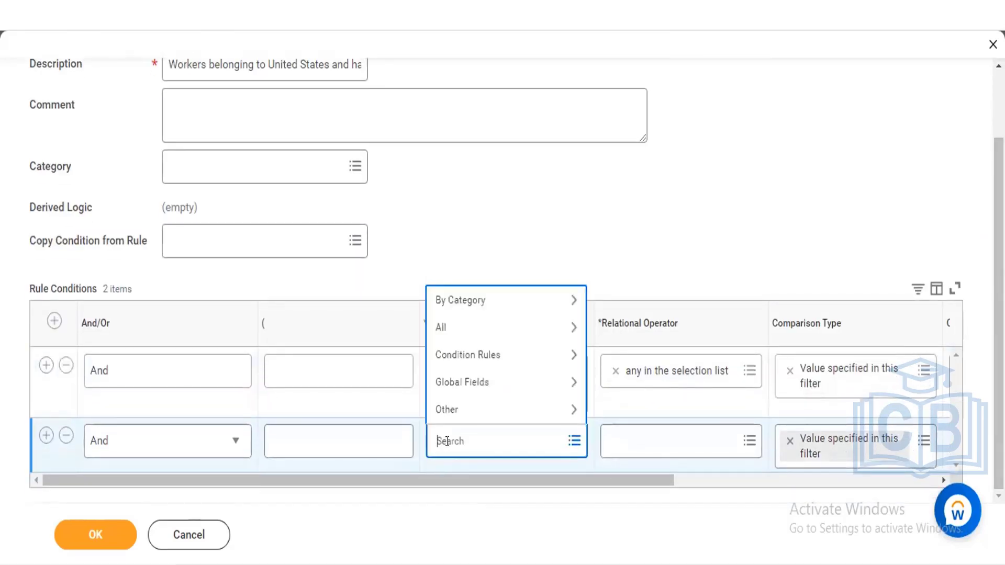
type("management level")
key("Return")
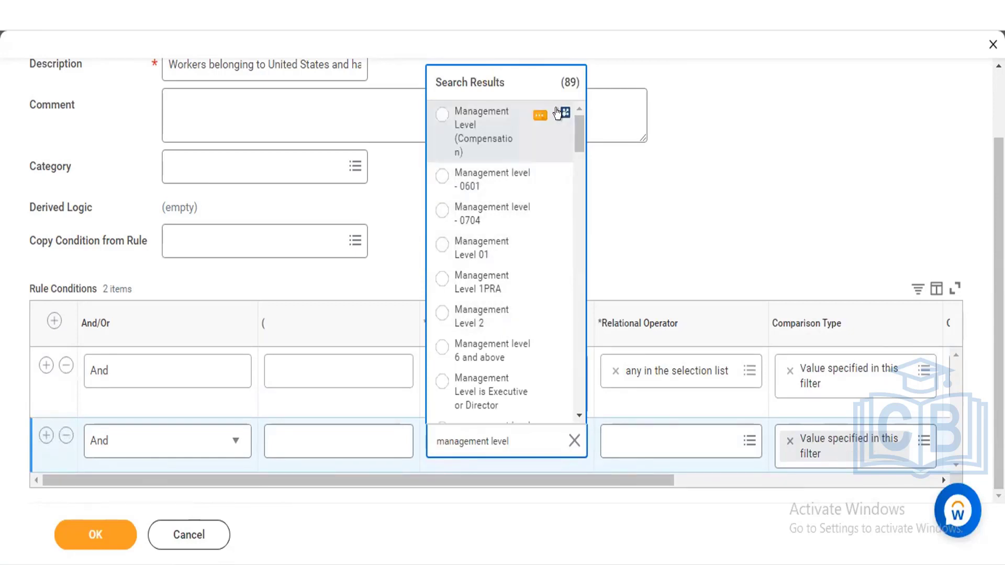
left_click(538, 114)
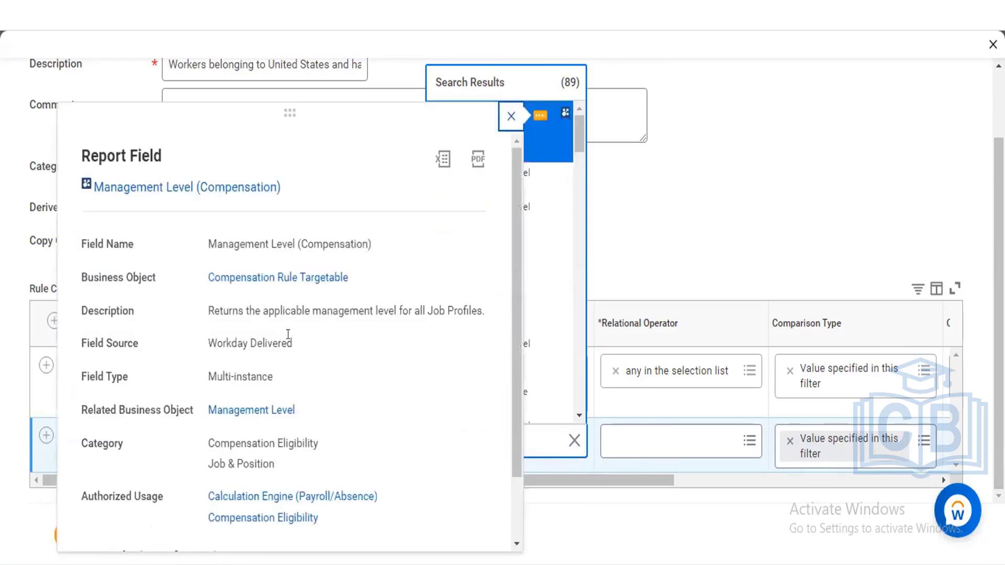
left_click(506, 119)
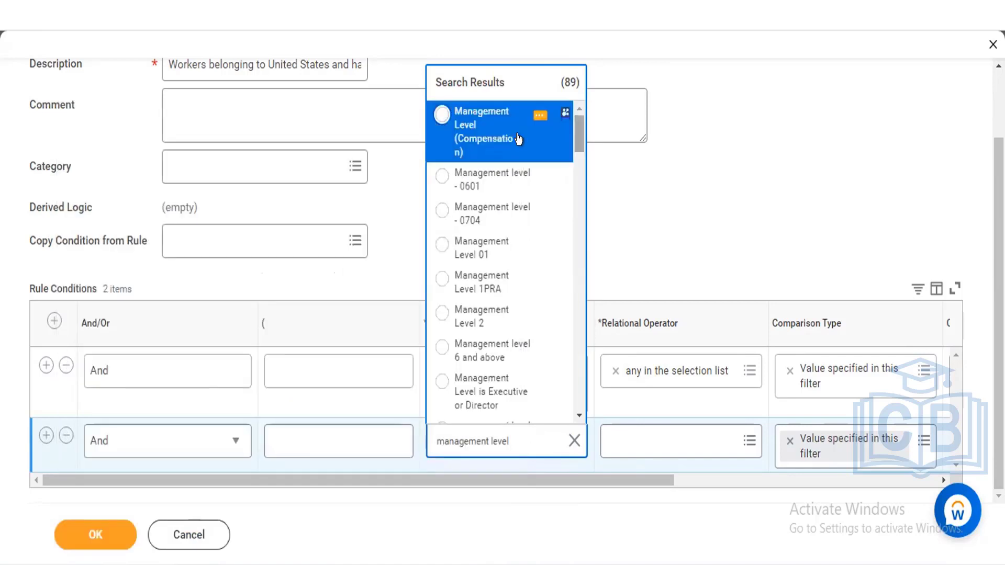
left_click(486, 135)
- Set the management level condition's relational operator to any in the selection list
left_click(657, 434)
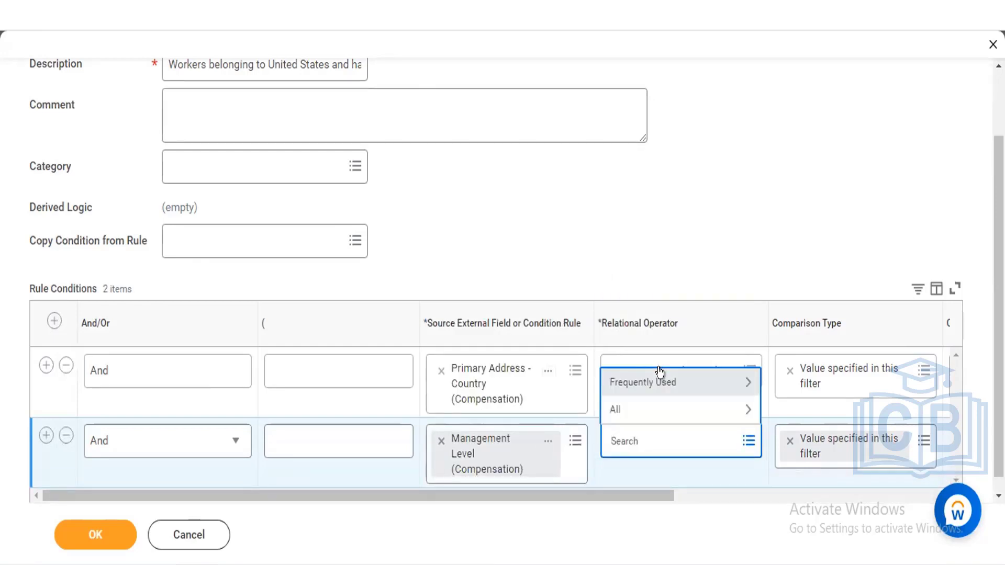
left_click(659, 376)
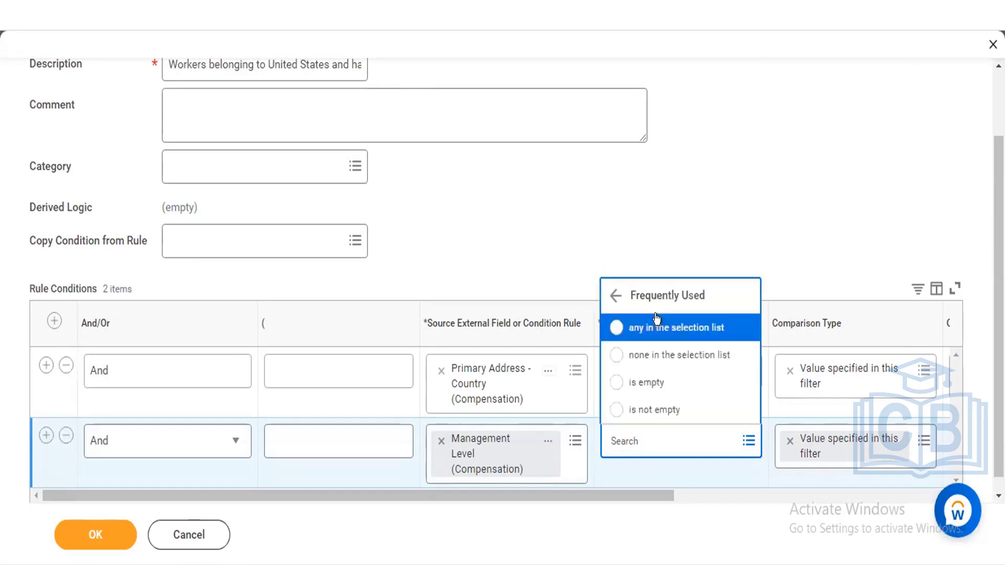
left_click(654, 325)
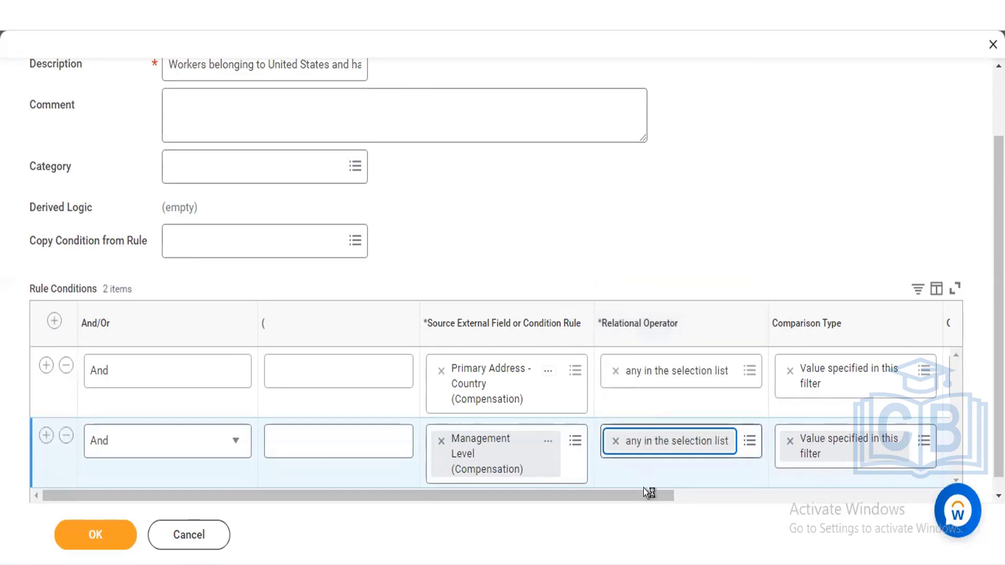
- Find manager among the comparison values and choose 1 Manager for the management level condition
left_click_drag(644, 492, 708, 488)
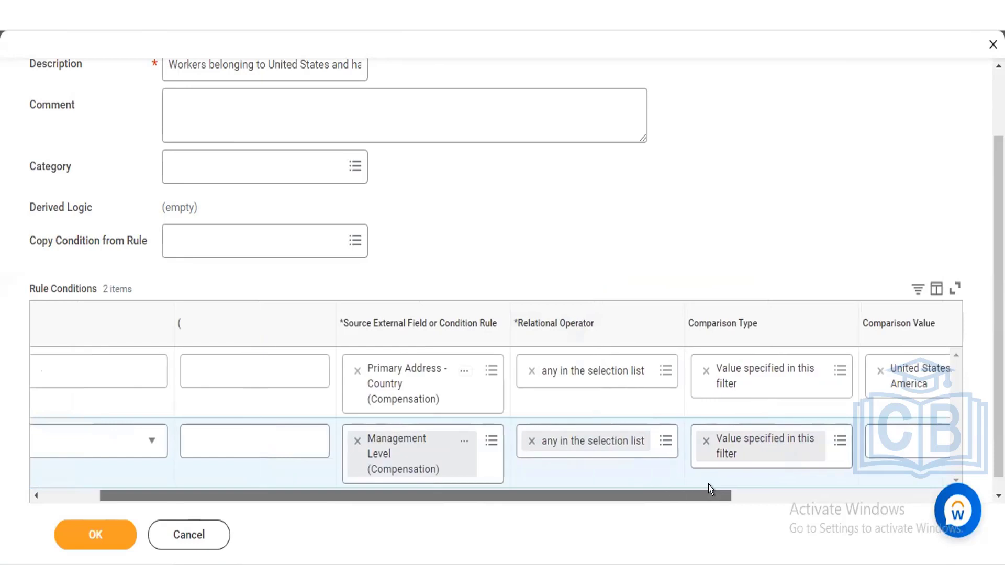
left_click(869, 437)
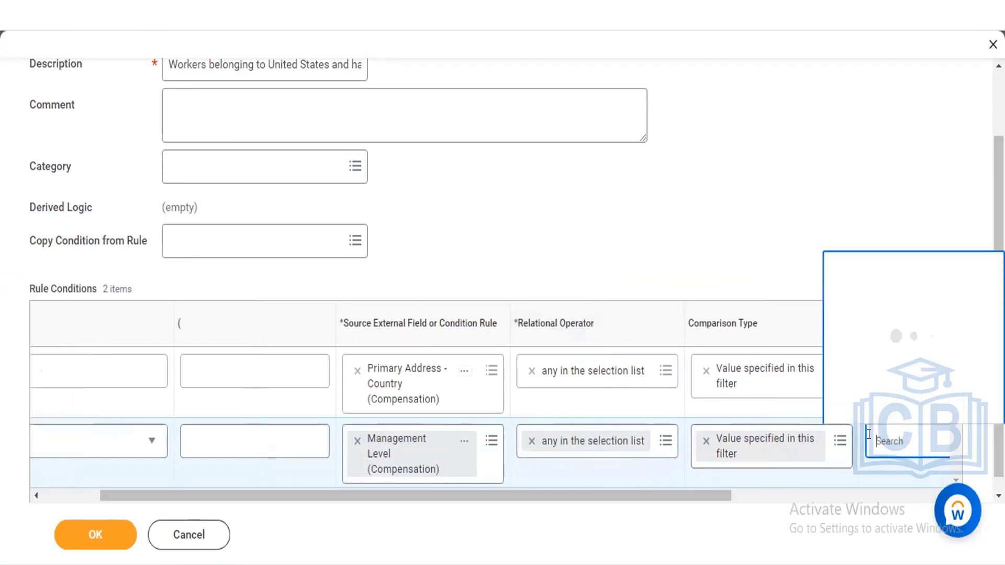
type("man")
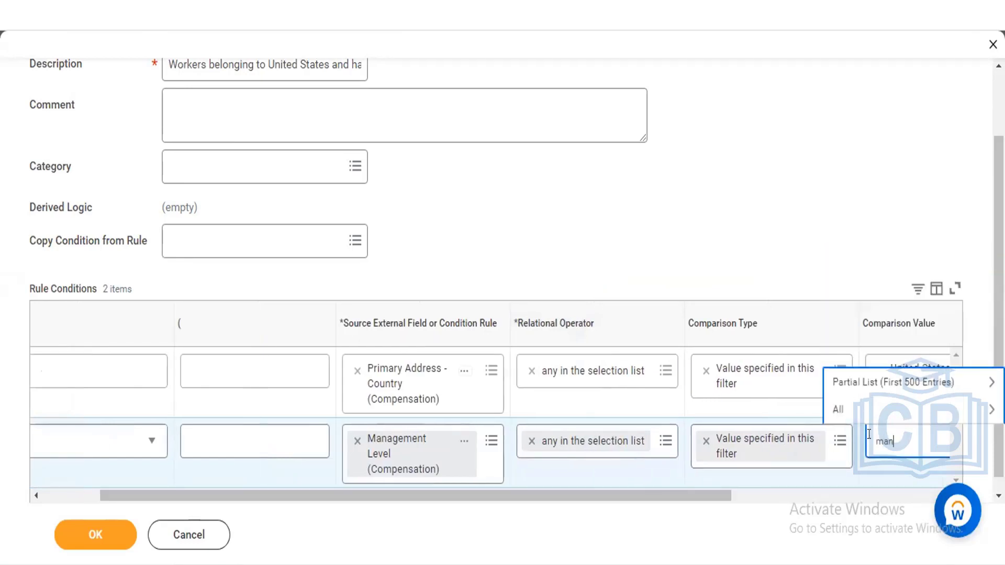
type("ager")
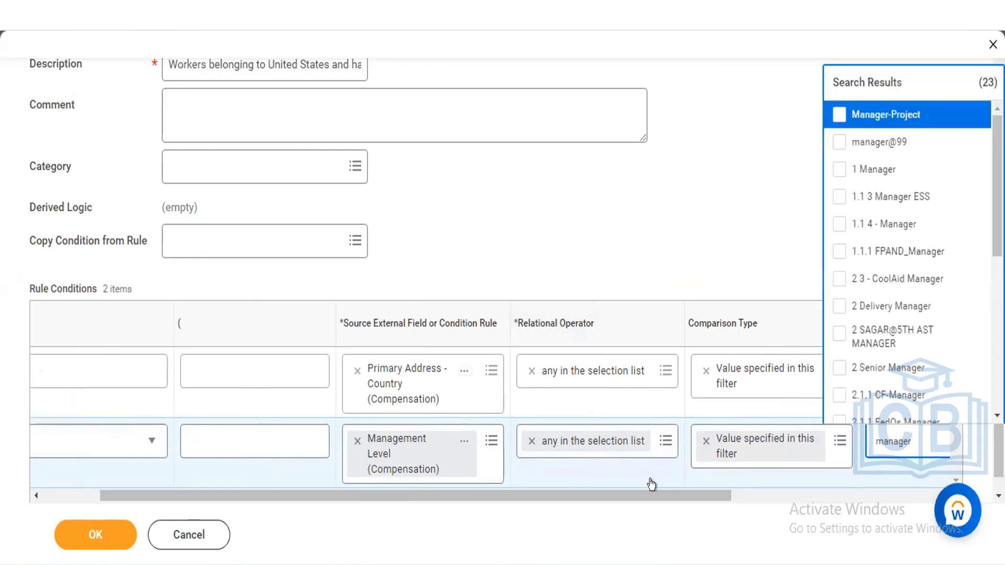
left_click_drag(680, 488, 712, 488)
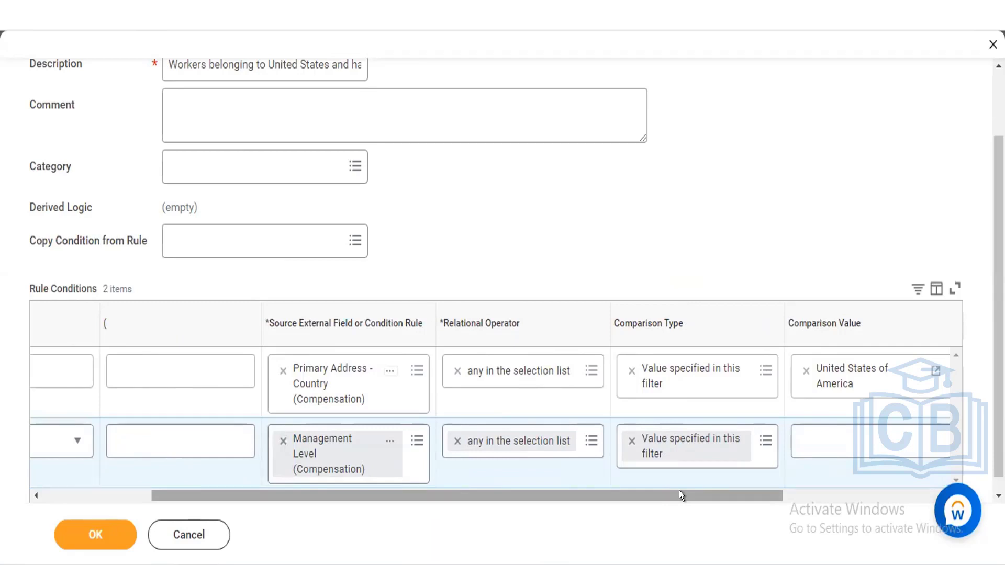
left_click(831, 435)
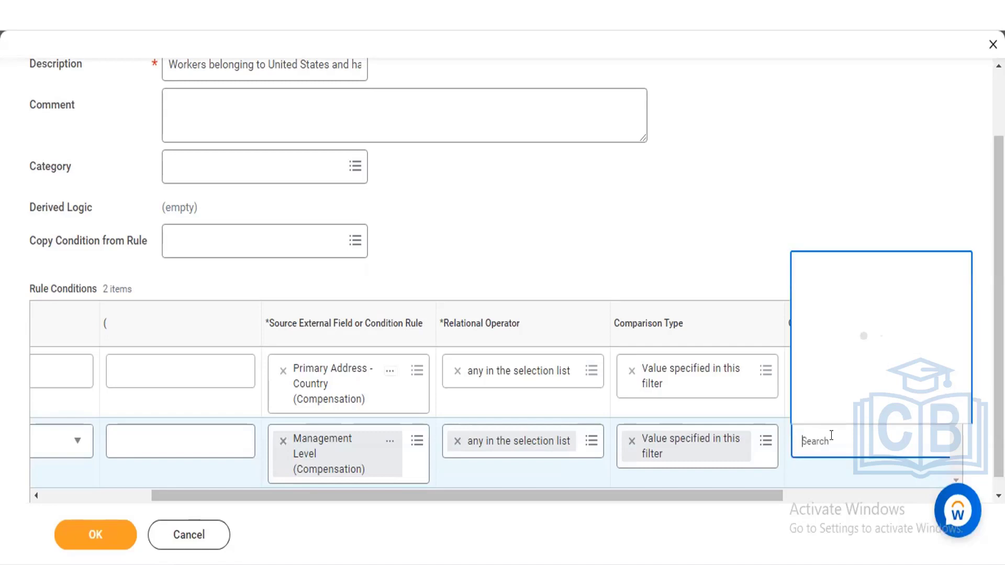
type("manager")
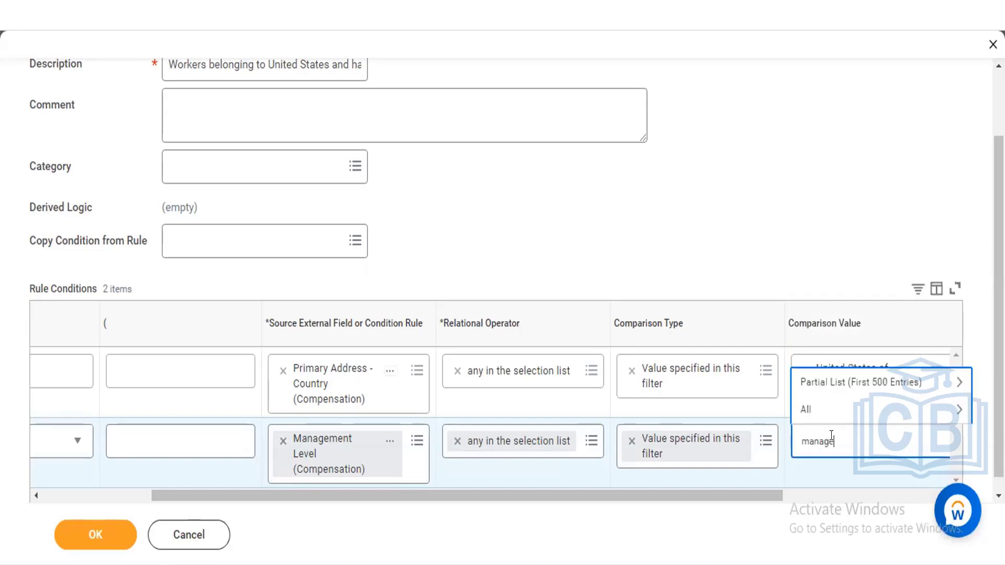
key("Return")
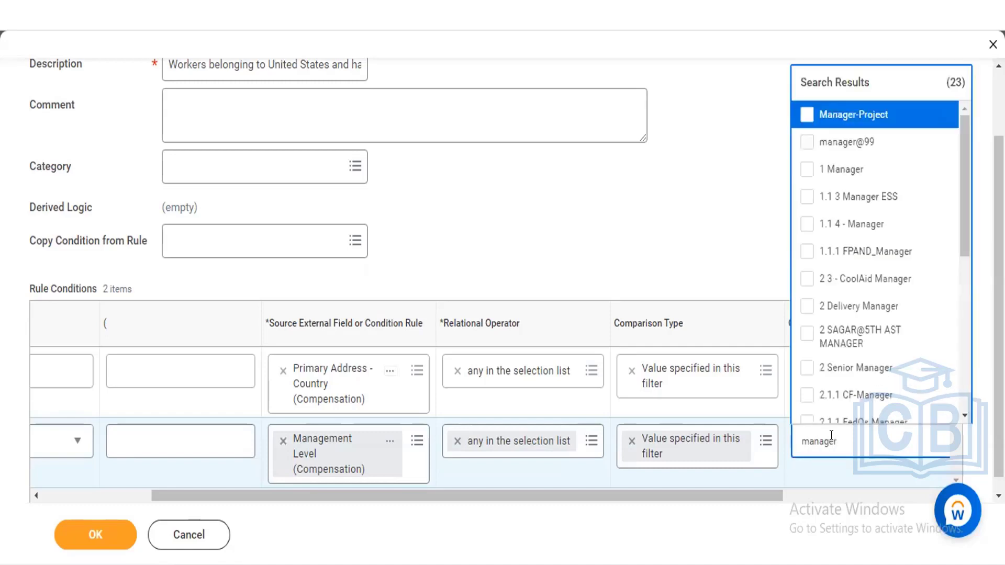
left_click(807, 169)
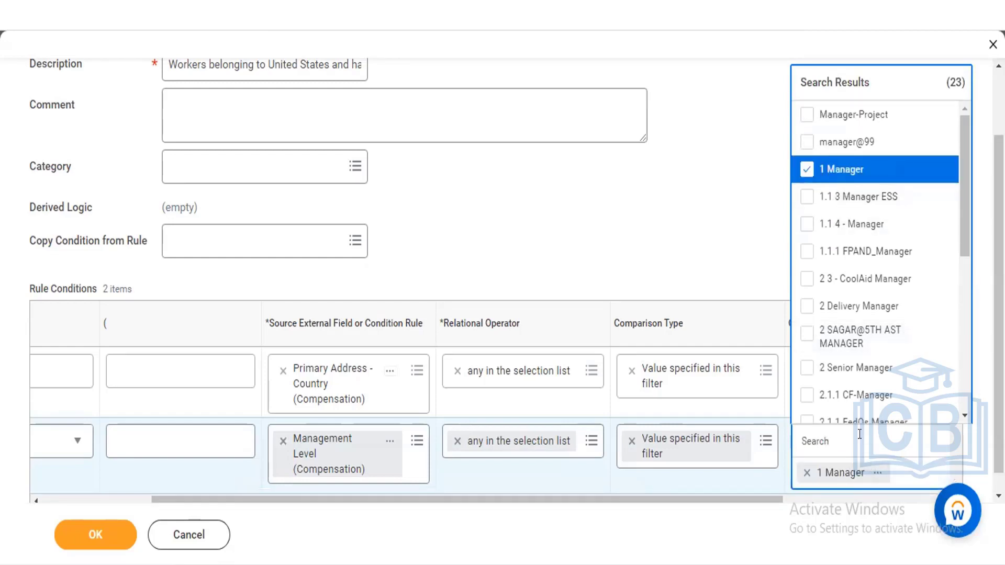
- Add CEO and 1 Vice President to the management level condition's comparison values
type("CEO")
key("Return")
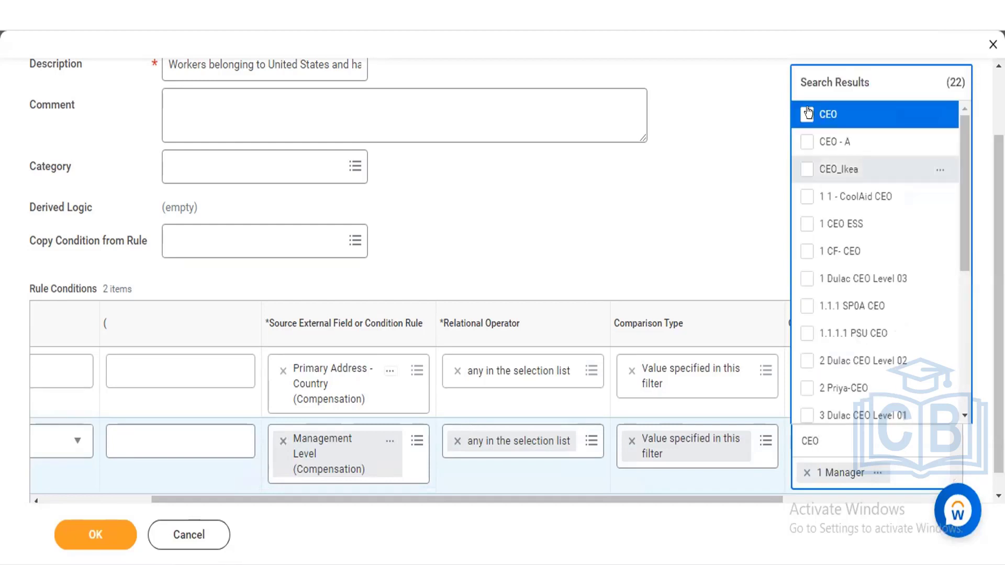
left_click(807, 113)
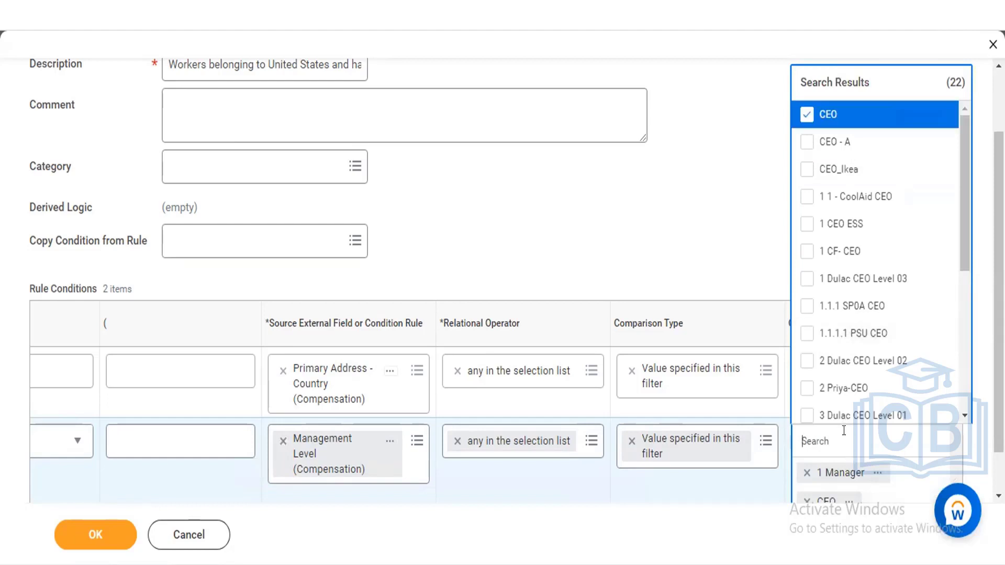
type("Vice President")
key("Return")
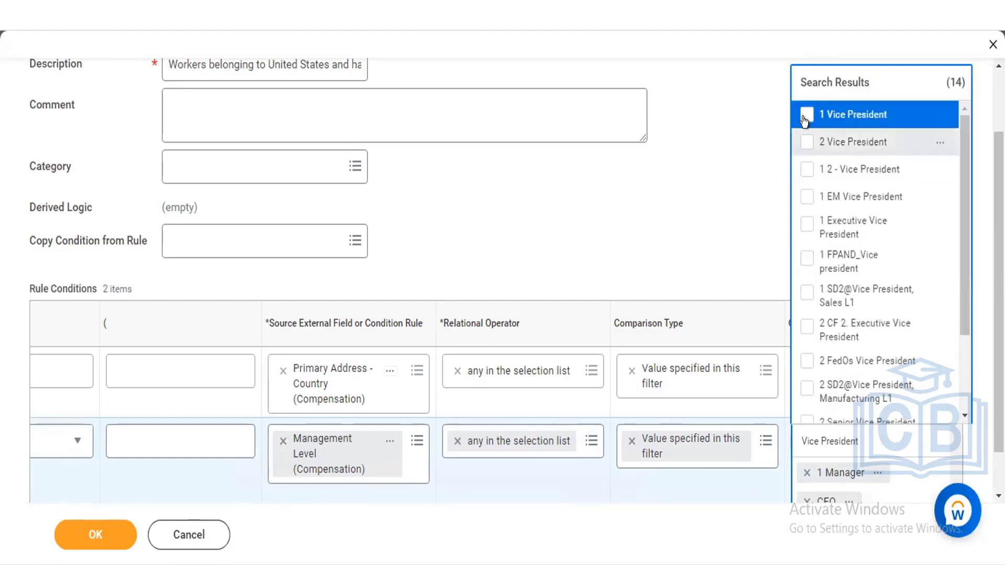
left_click(806, 116)
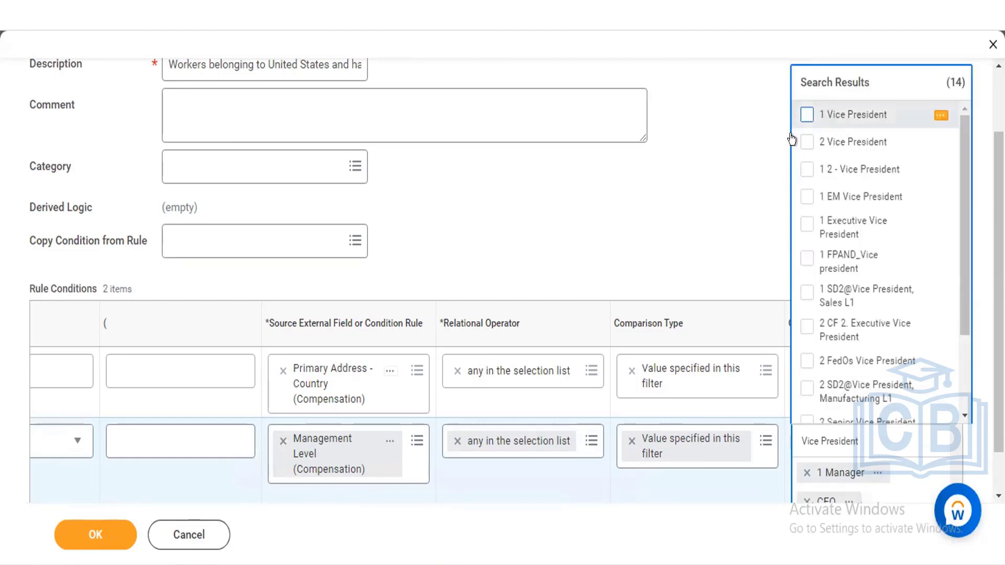
left_click(756, 175)
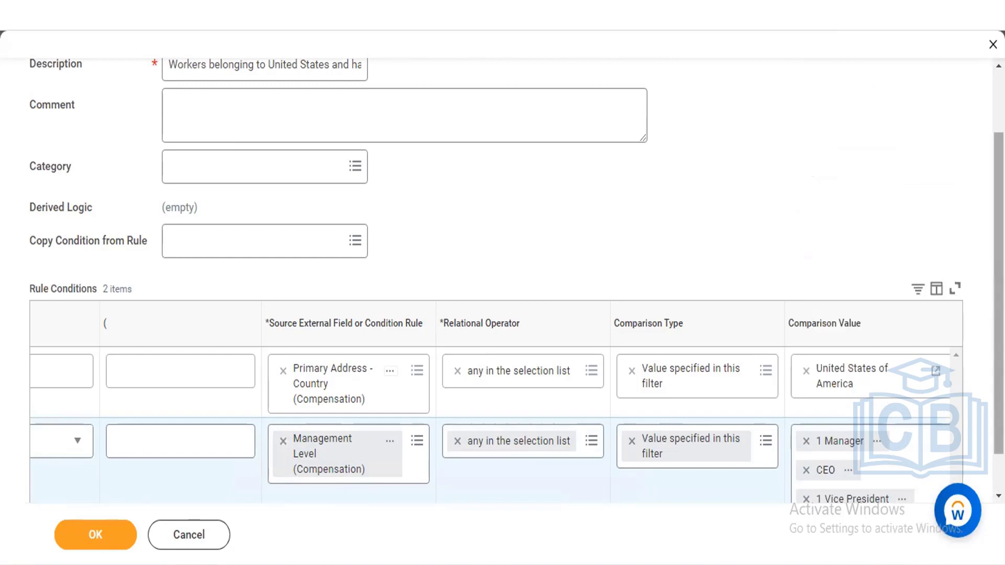
- Remove 1 Manager, CEO and 1 Vice President from the management level condition's comparison values
scroll(874, 399, "down", 1)
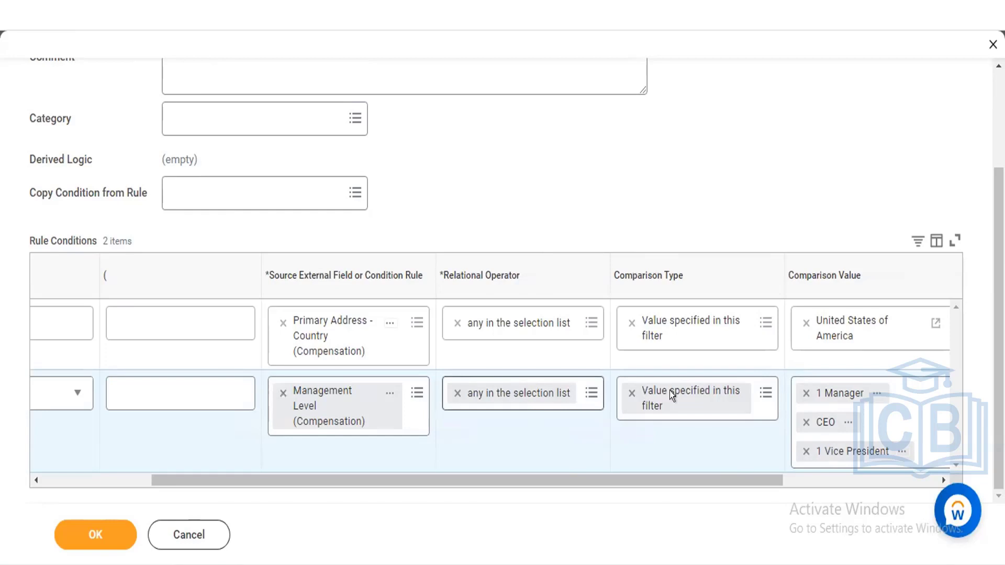
left_click(804, 392)
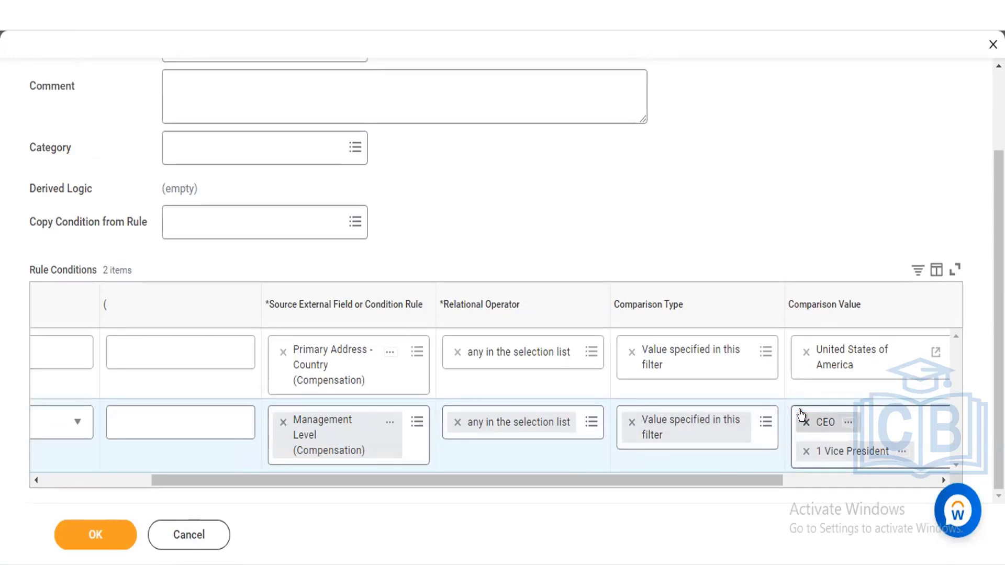
left_click(801, 421)
left_click(804, 424)
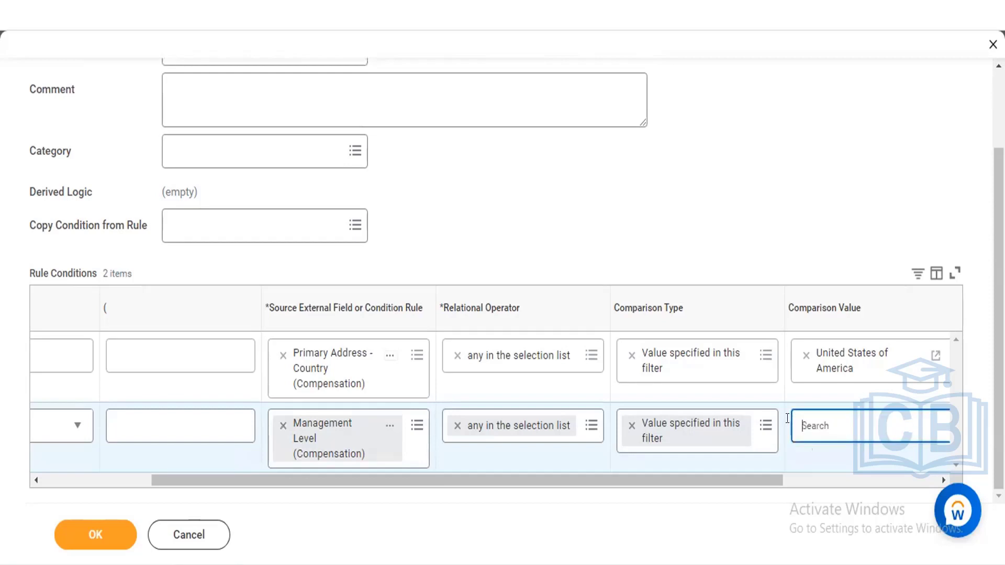
- Set the management level condition's relational operator to none in the selection list and choose 1 Manager as its comparison value
left_click(590, 426)
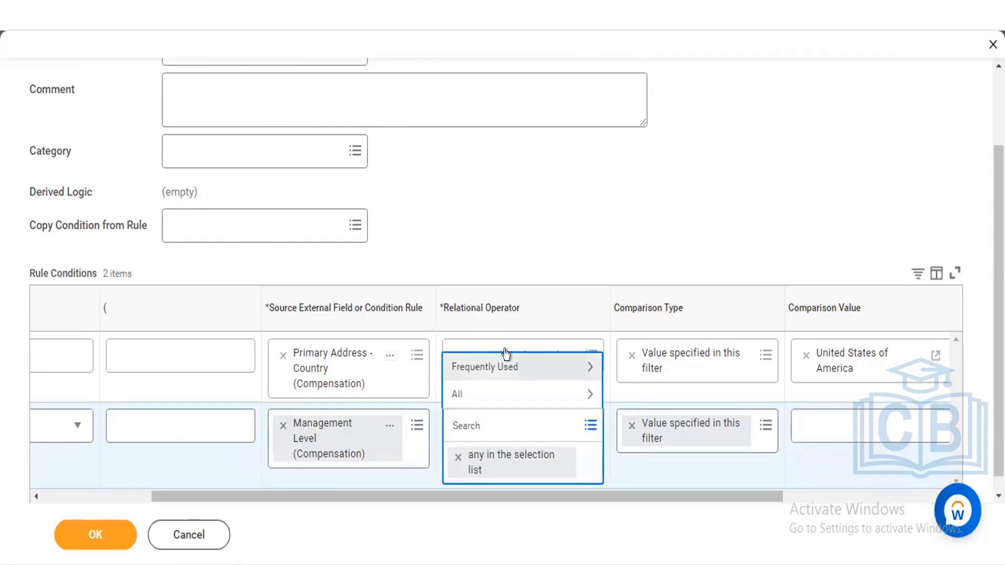
left_click(505, 356)
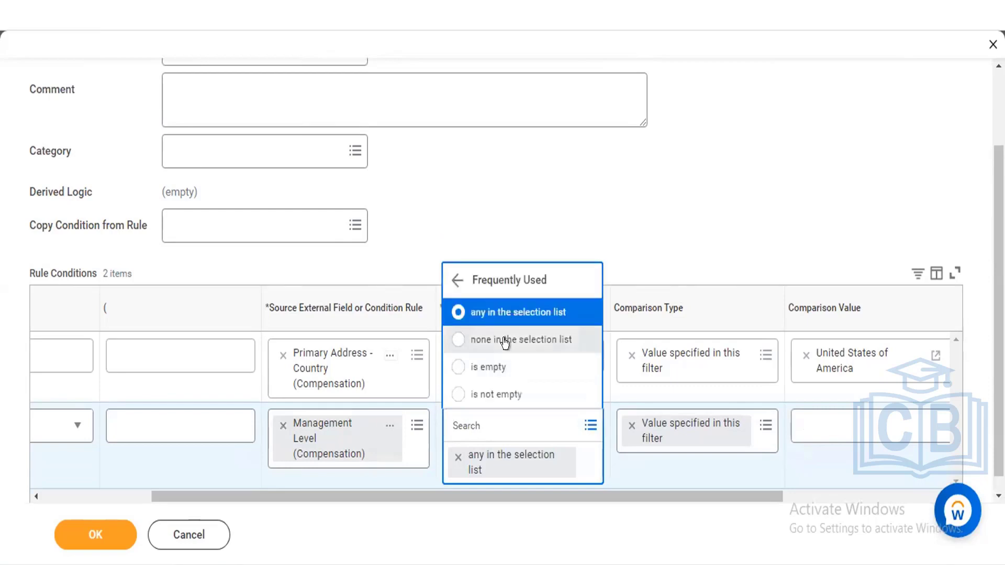
left_click(504, 340)
left_click(846, 426)
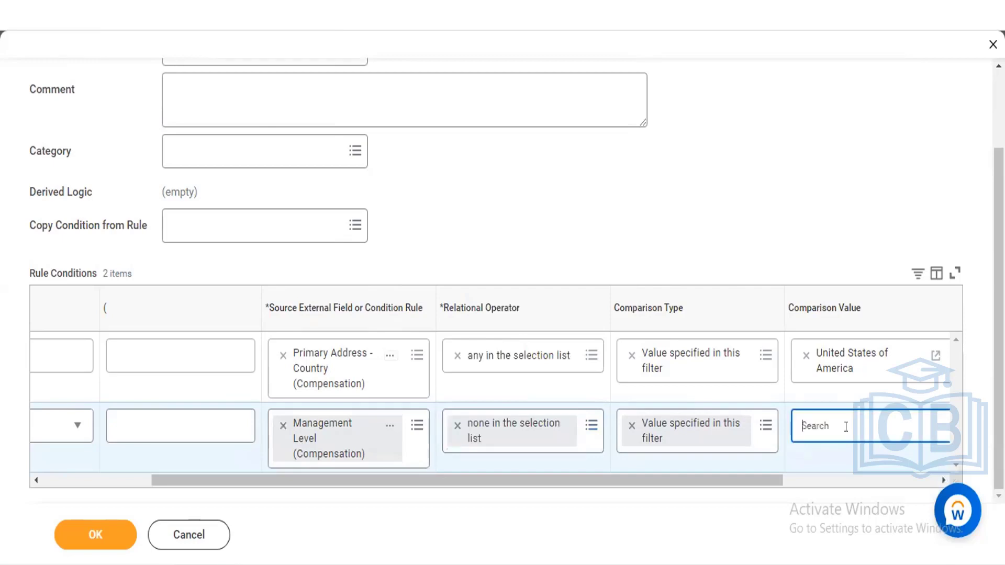
type("manager")
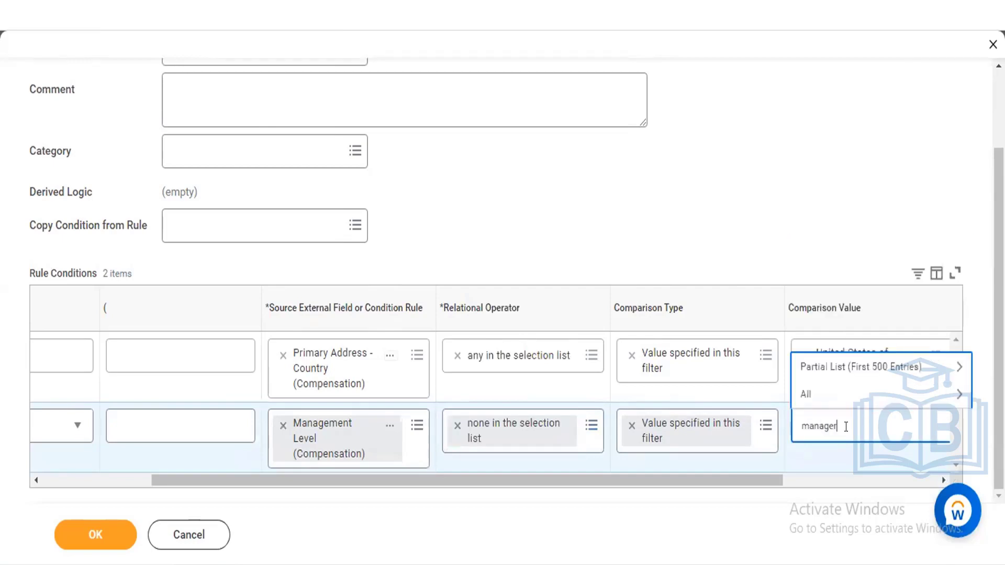
key("Return")
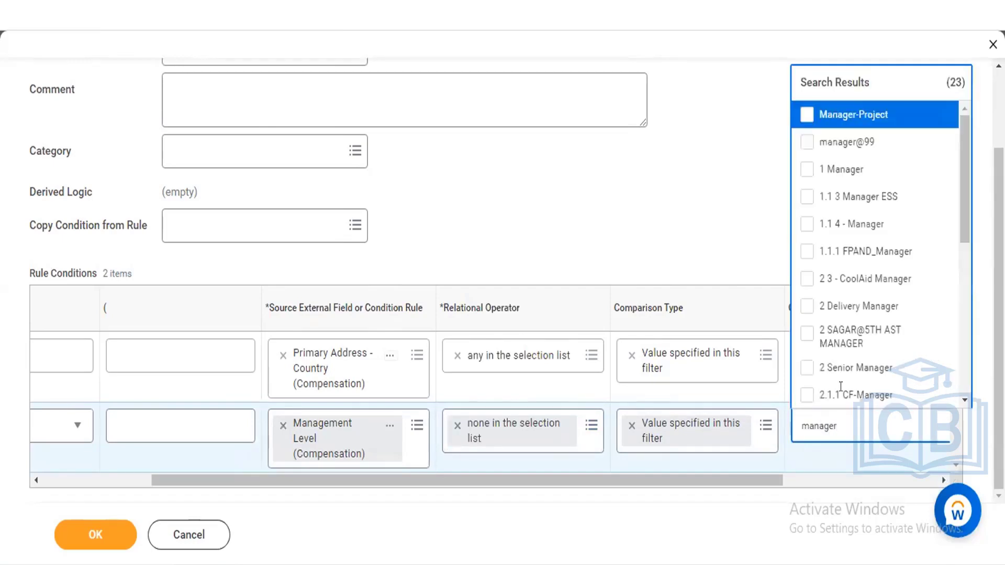
left_click(807, 169)
left_click(694, 188)
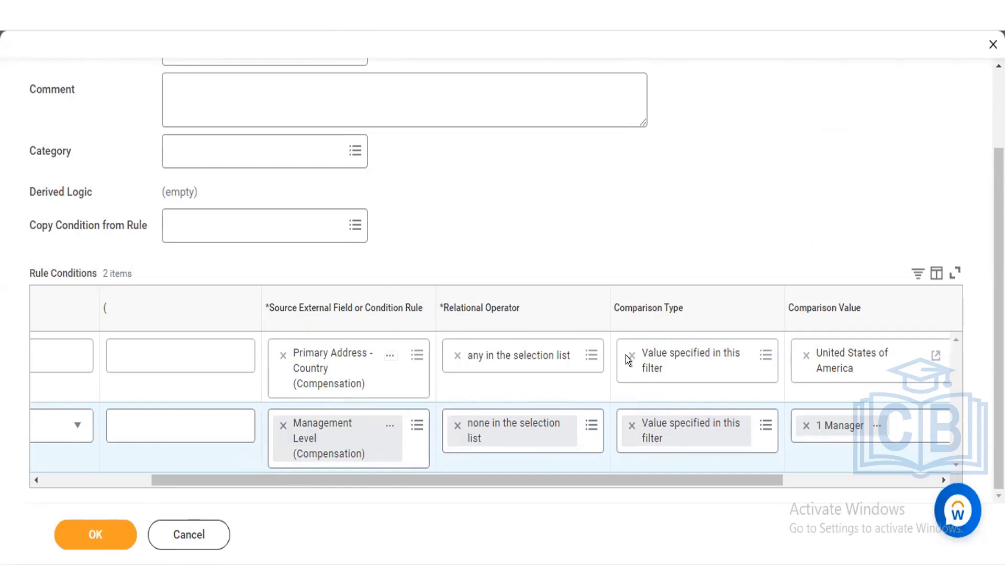
- Set the management level condition's relational operator to is empty
left_click(591, 423)
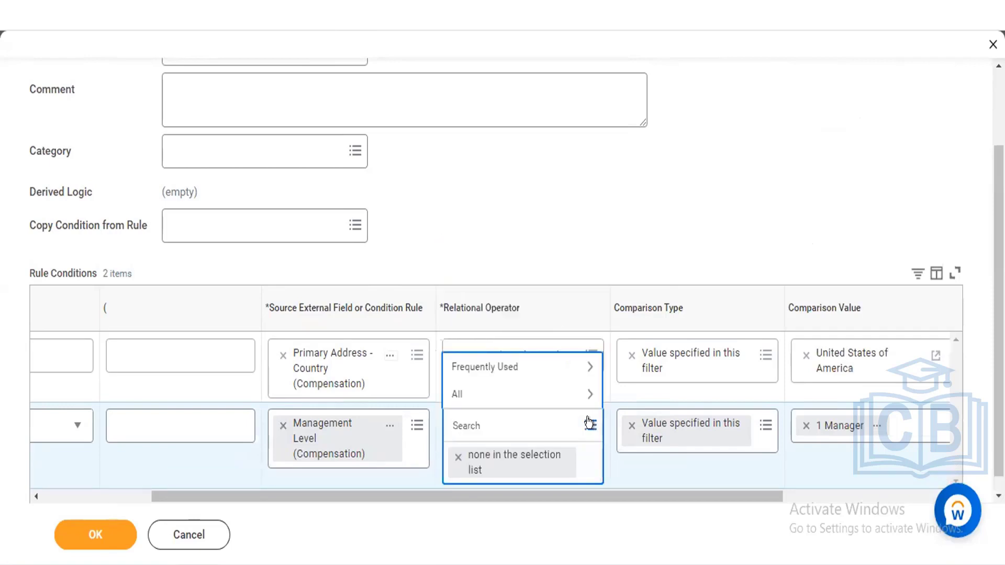
left_click(557, 366)
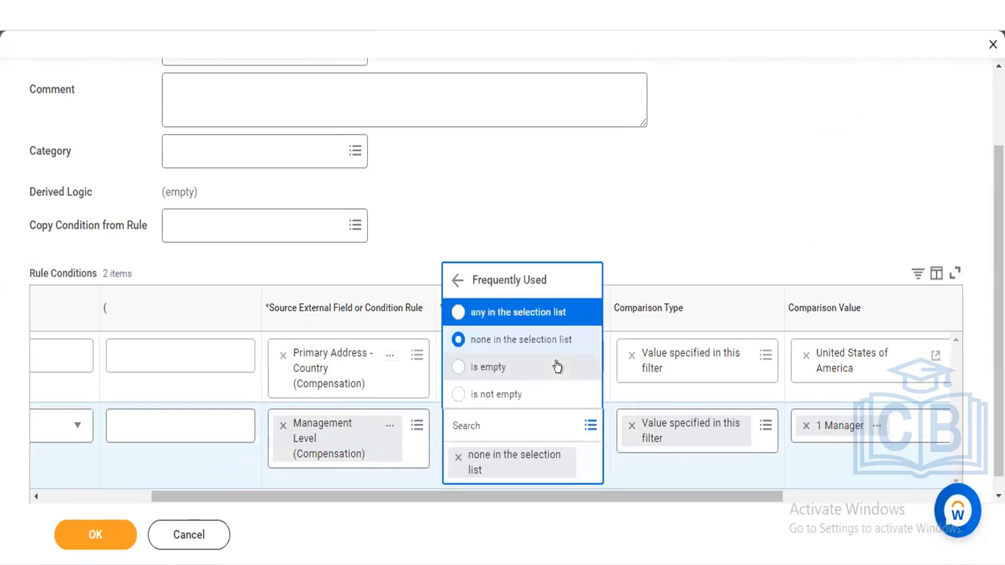
left_click(526, 370)
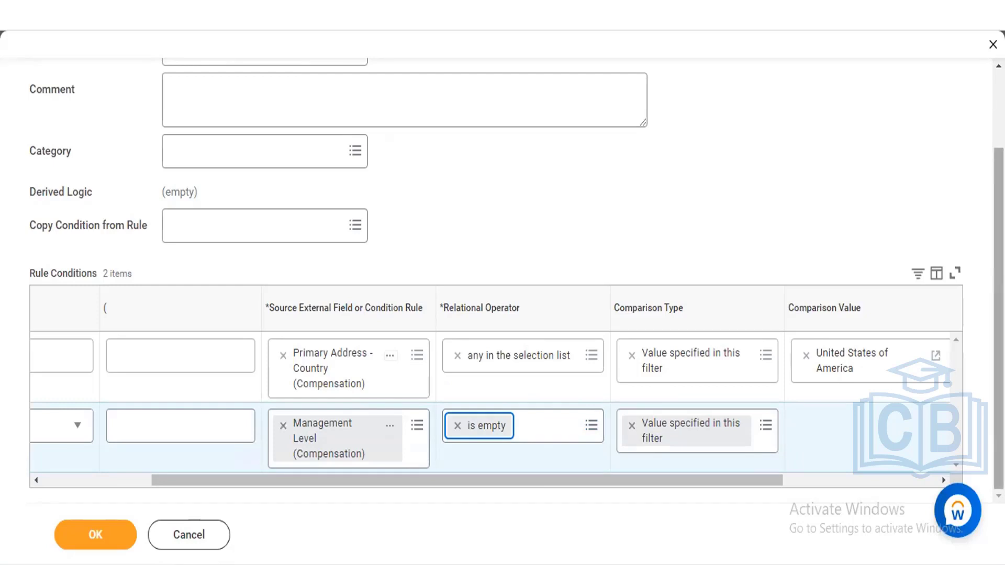
scroll(502, 280, "up", 1)
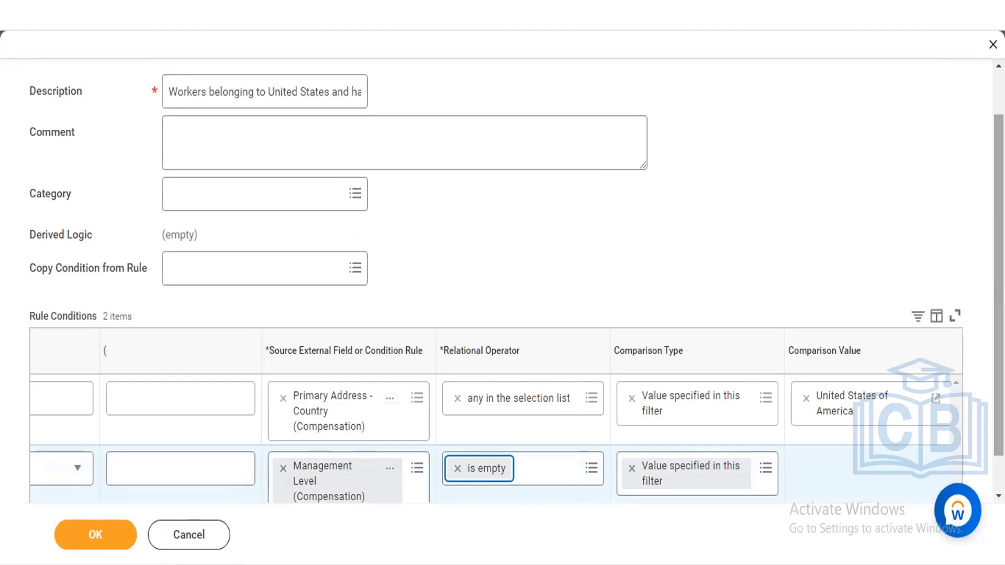
- Discard the unsaved compensation eligibility rule and open the Create Goal Template Rule task
left_click(989, 43)
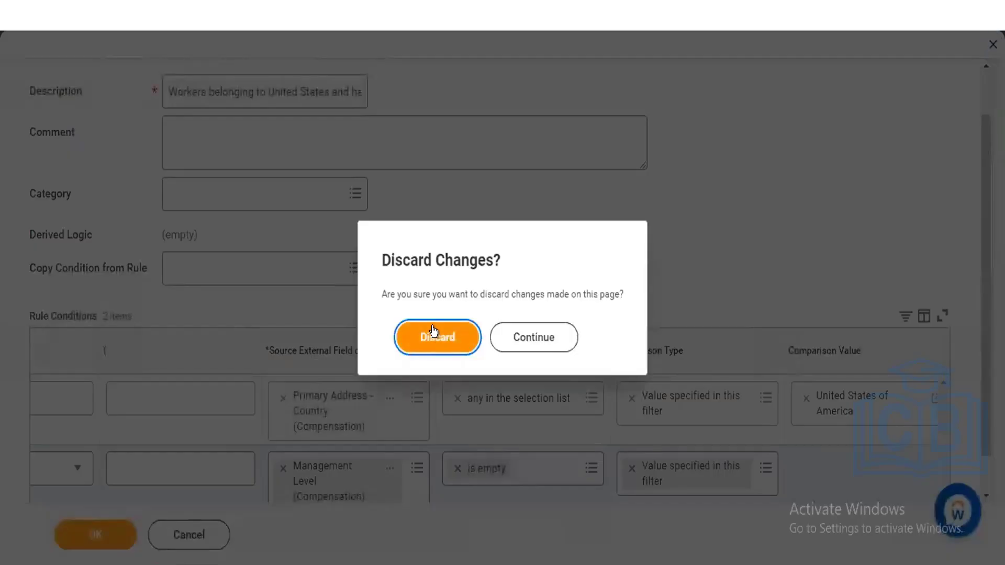
left_click(433, 332)
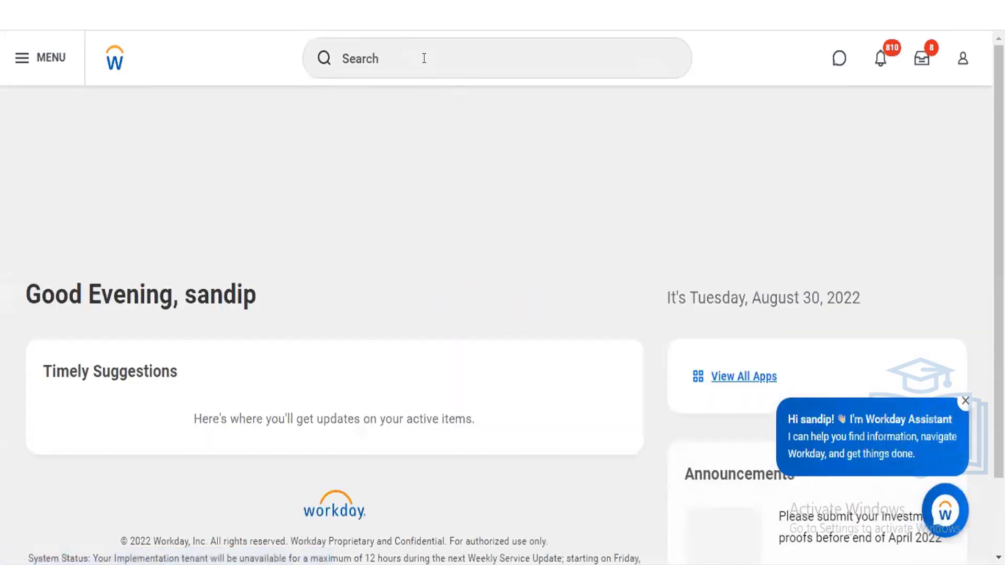
left_click(426, 59)
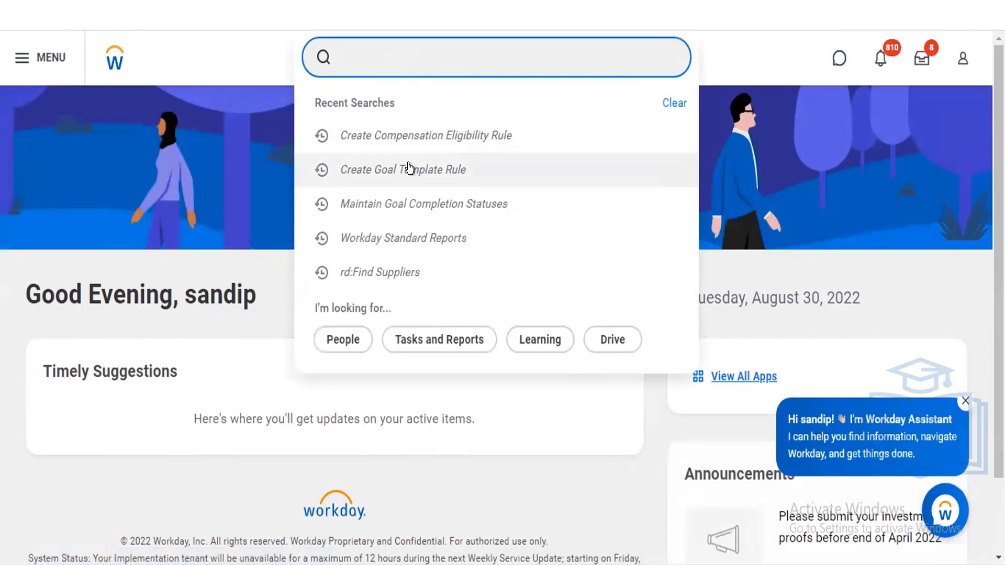
left_click(409, 168)
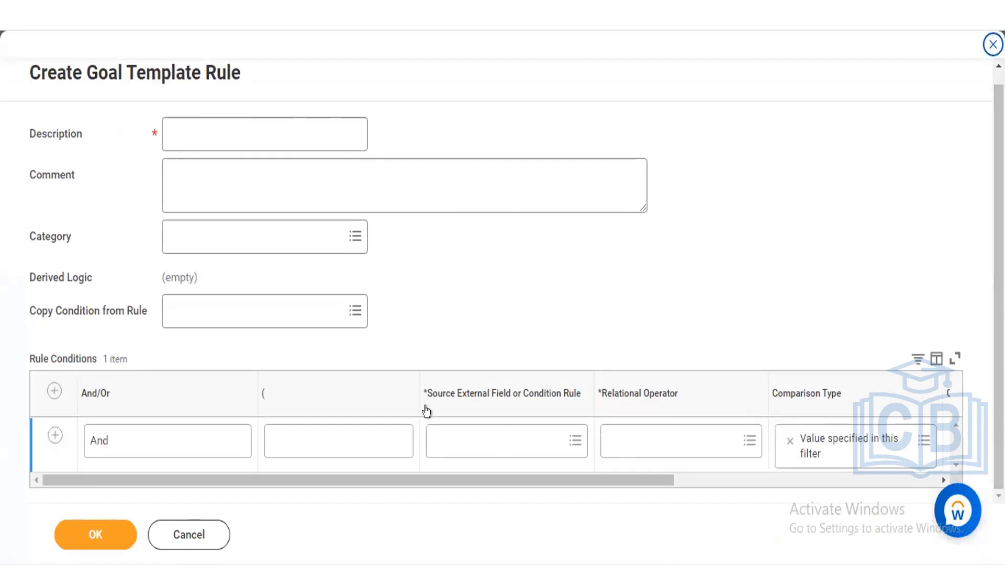
- Browse the existing rules offered for copying conditions into the goal template rule and return to the description field
left_click(232, 122)
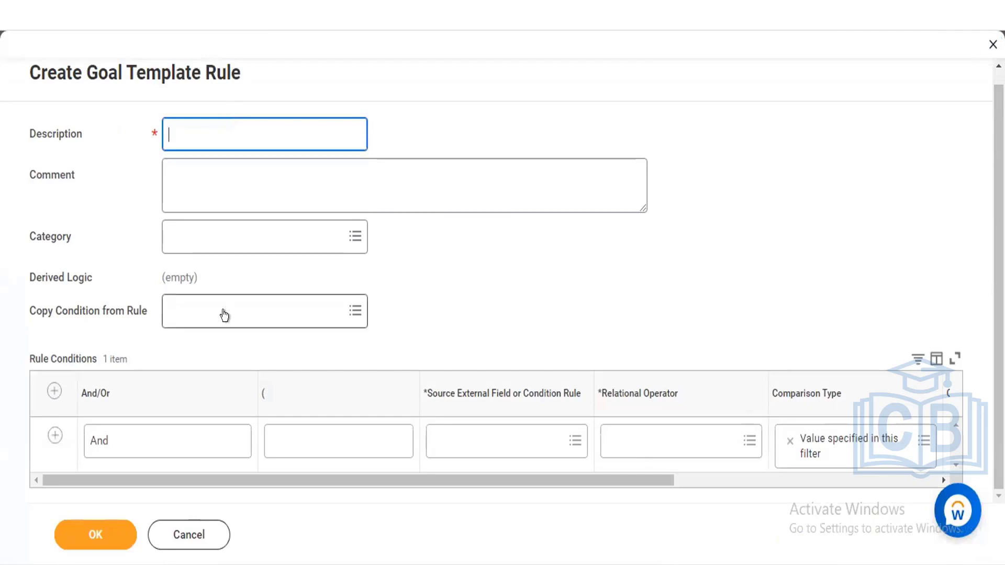
left_click(223, 310)
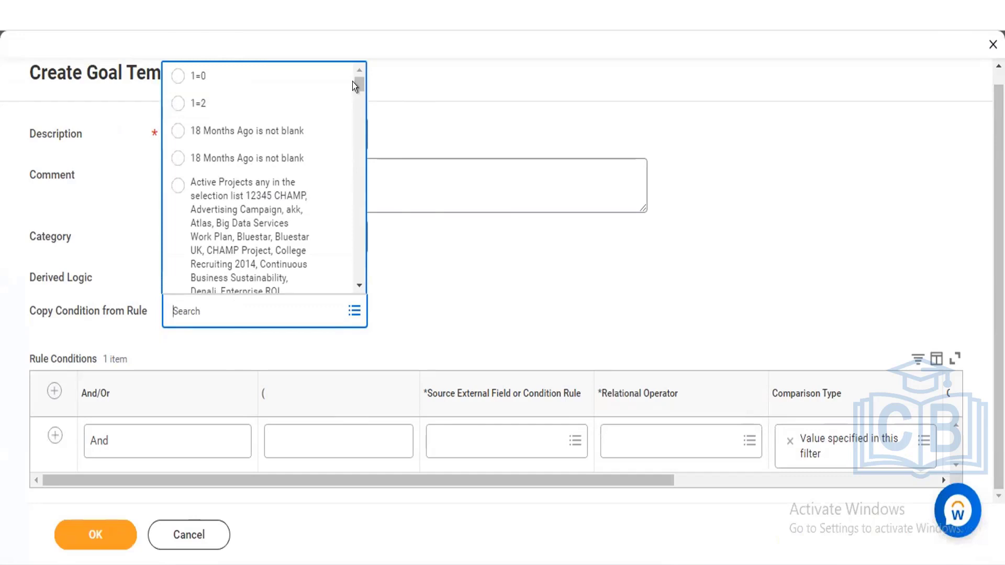
scroll(355, 96, "down", 1)
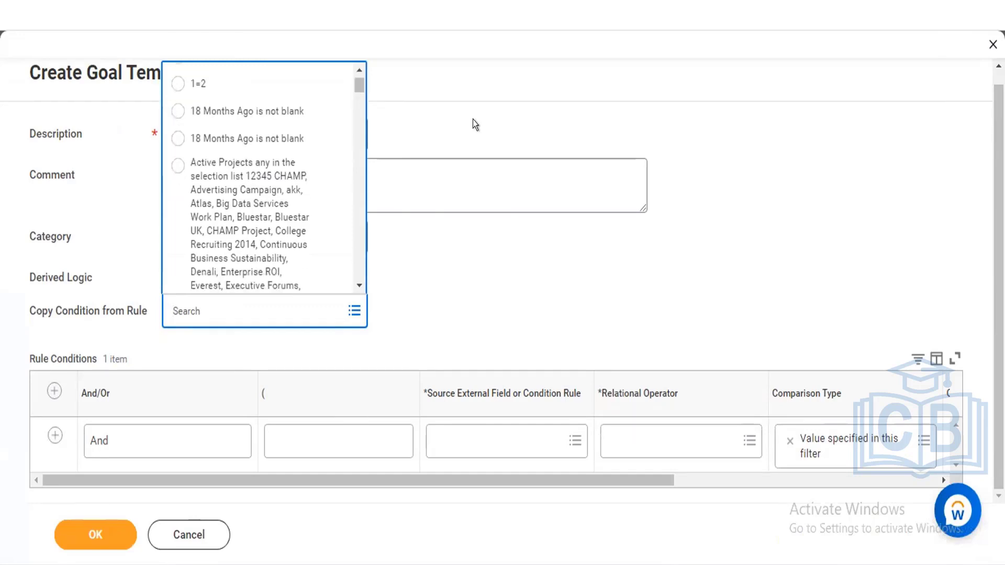
left_click(380, 125)
left_click(258, 126)
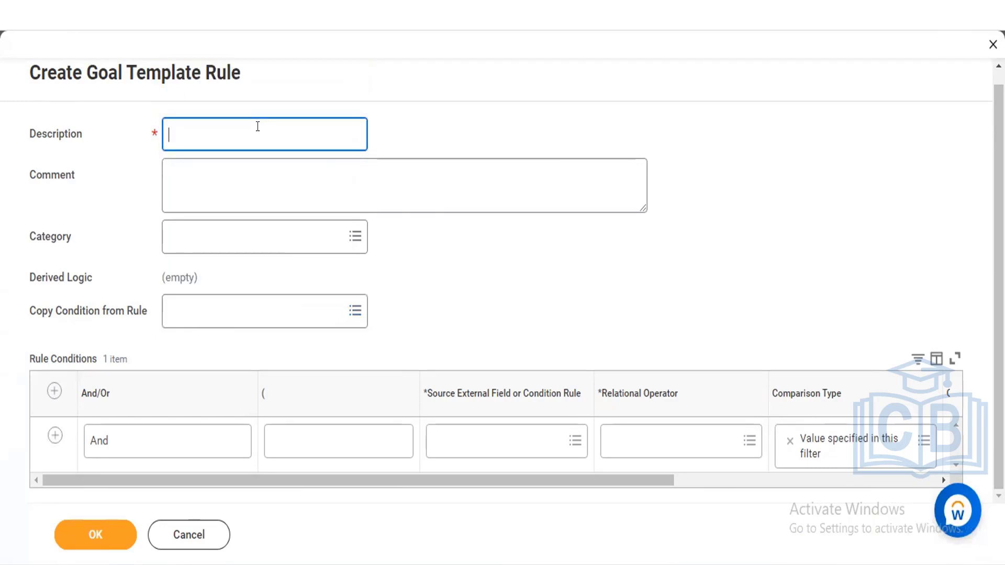
- Copy the condition from the existing Completed rule into the goal template rule, remove the empty condition row, and view the comparison value
left_click(223, 314)
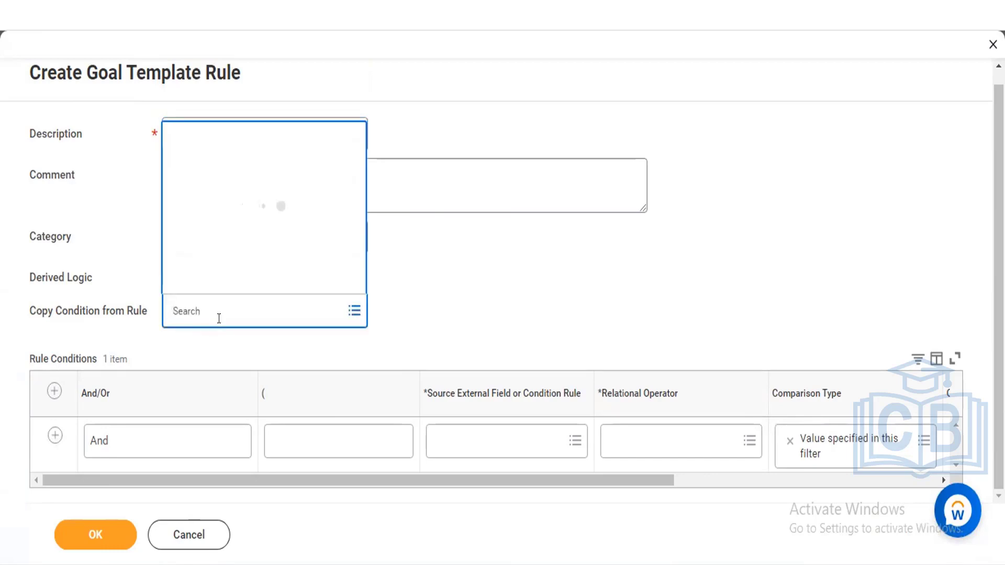
type("completed")
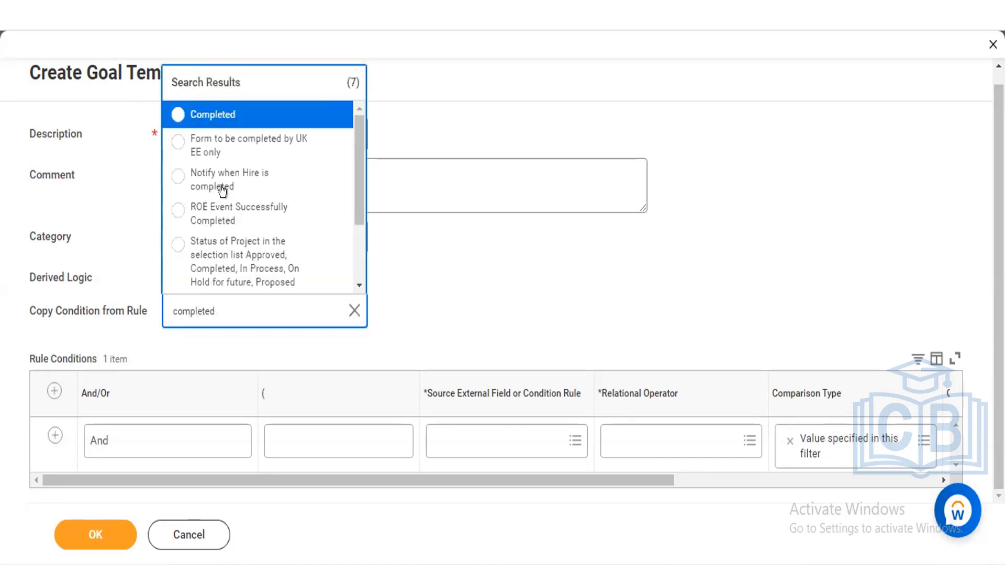
left_click(222, 121)
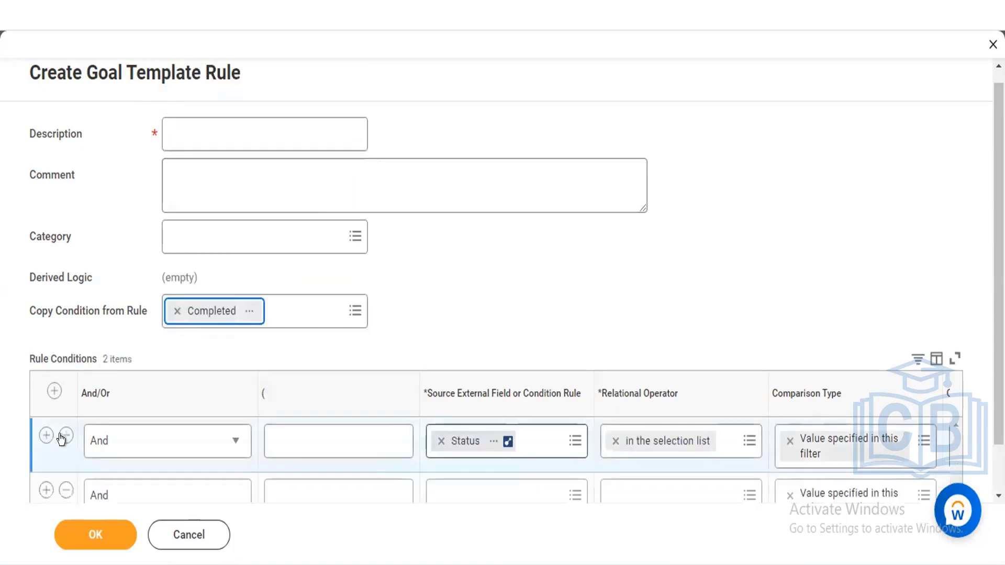
left_click(66, 490)
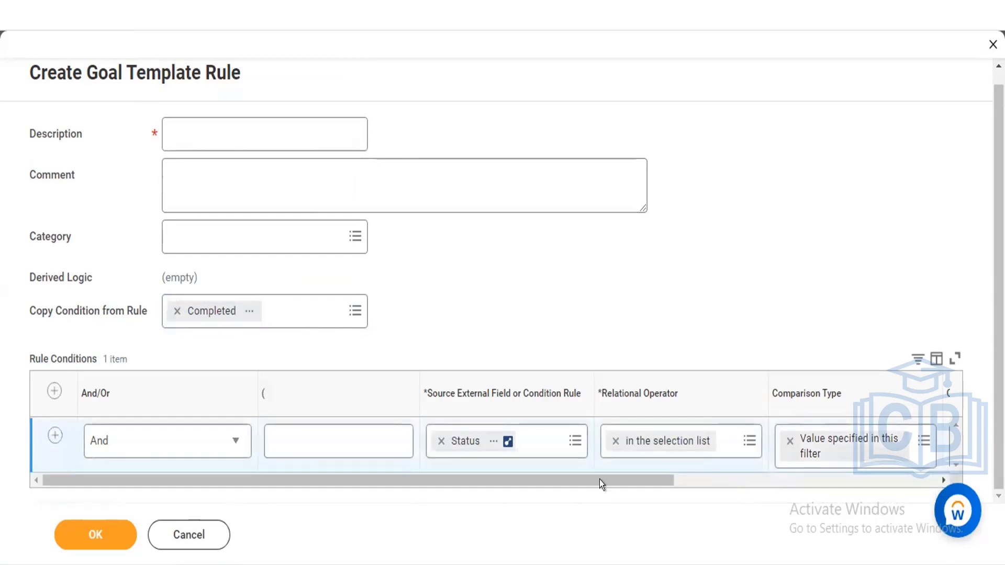
scroll(623, 477, "right", 3)
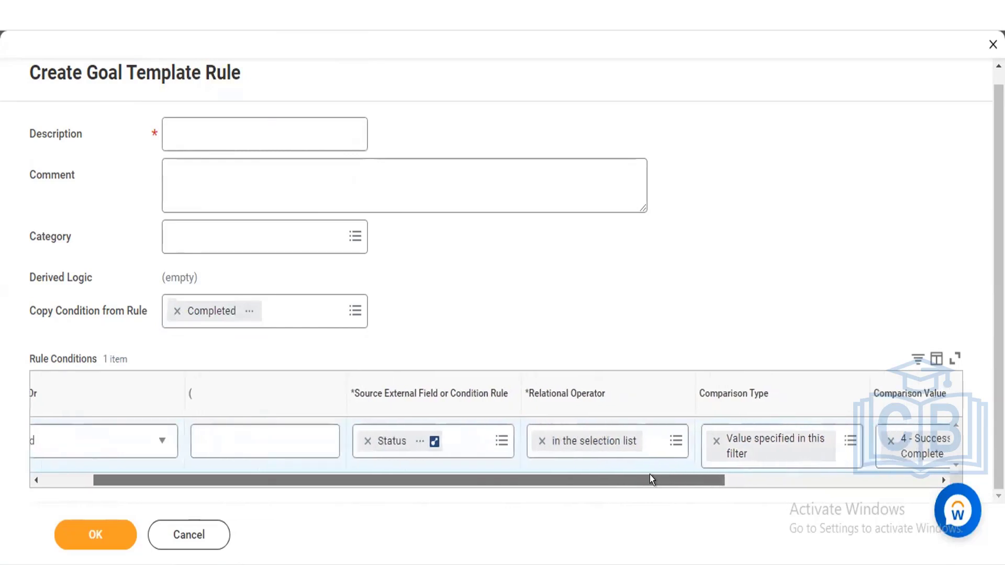
scroll(714, 475, "right", 3)
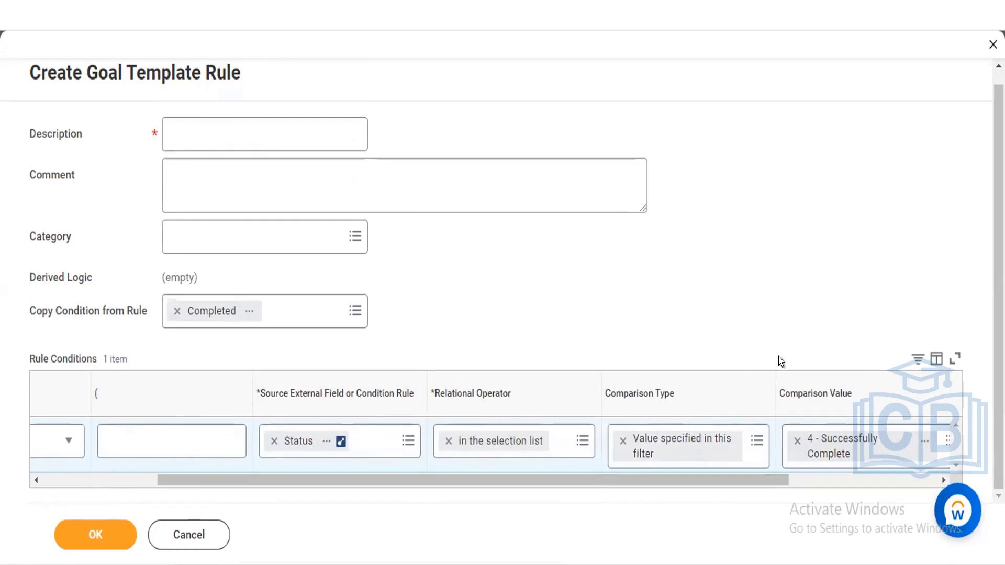
- Discard the unsaved goal template rule and open the Maintain Goal Periods task
left_click(201, 532)
left_click(438, 330)
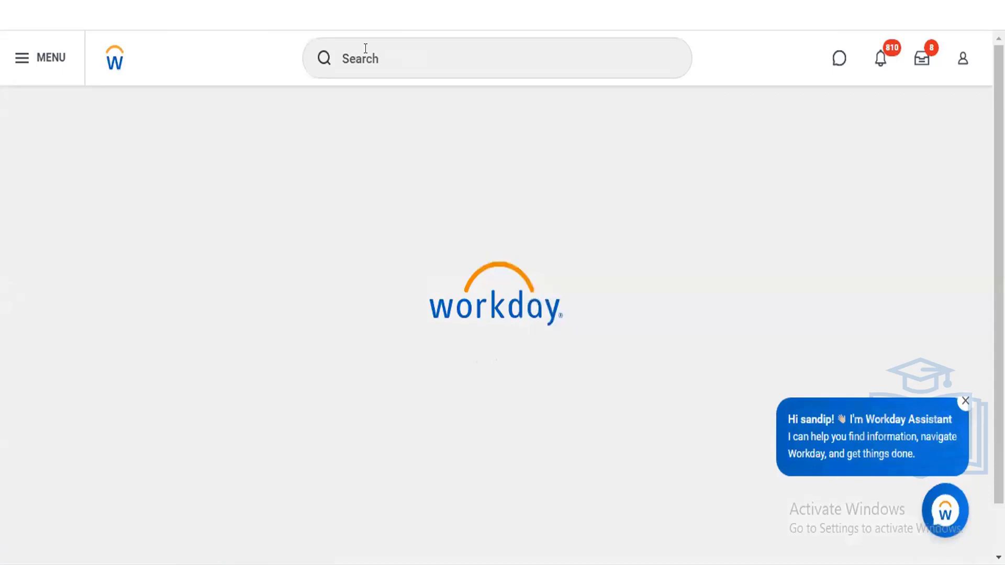
left_click(365, 49)
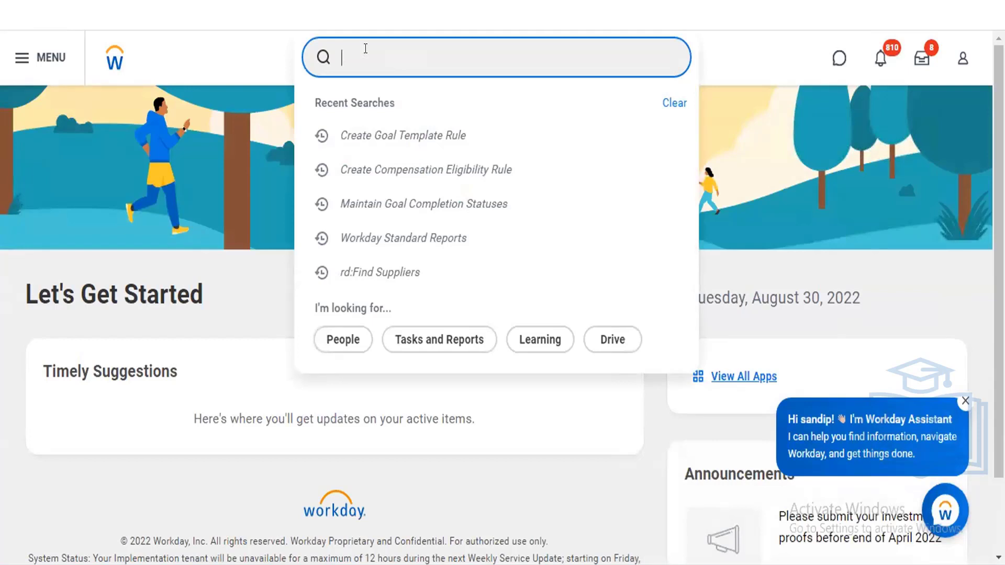
type("maintain goal pe")
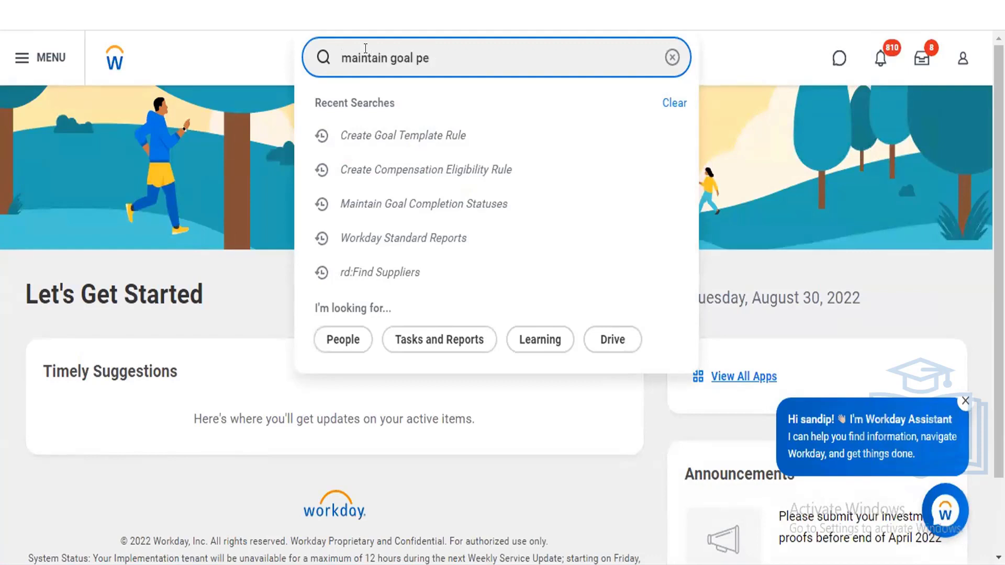
type("riod")
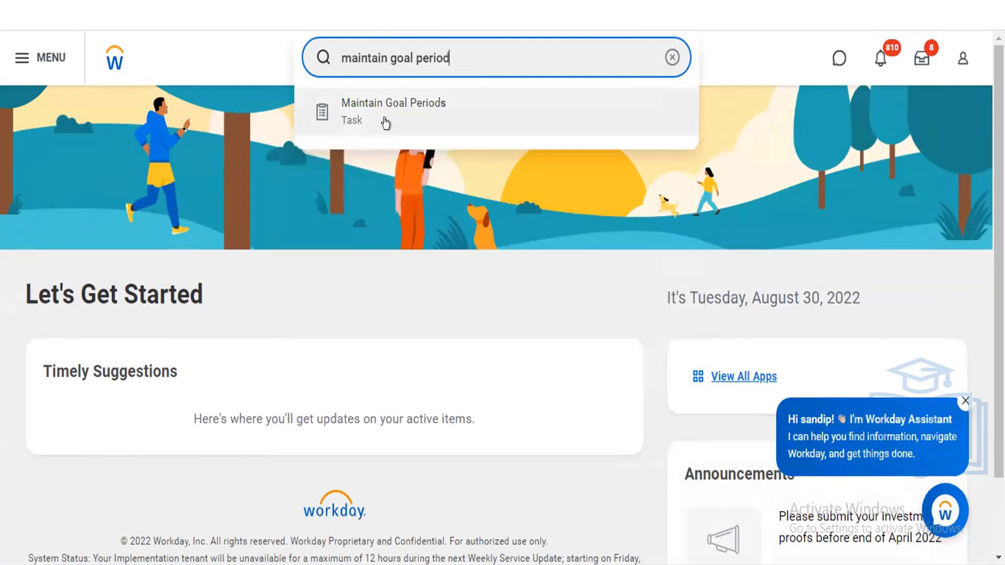
left_click(385, 123)
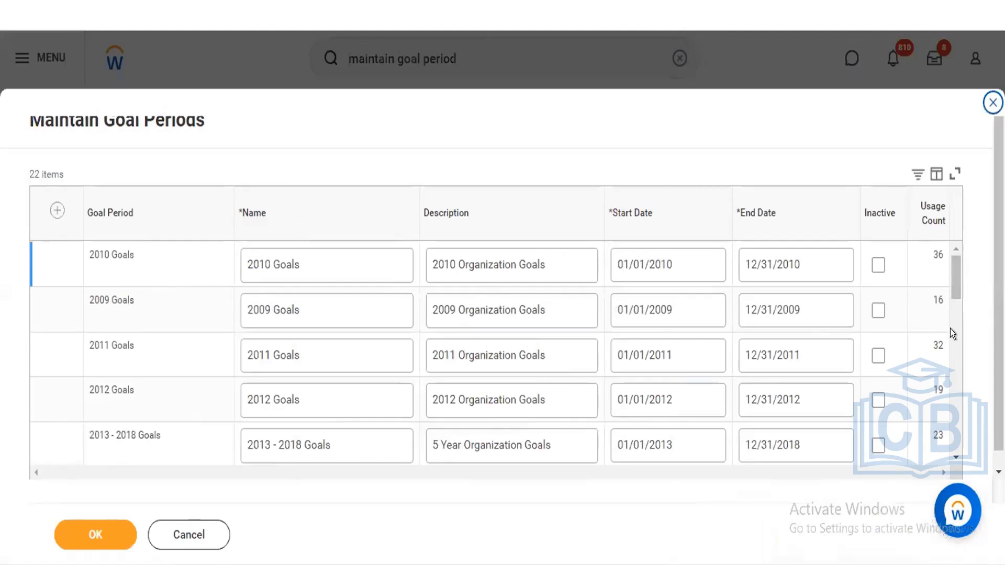
- Look through the existing goal periods and add a new row named 2022 Goals
left_click_drag(947, 280, 949, 313)
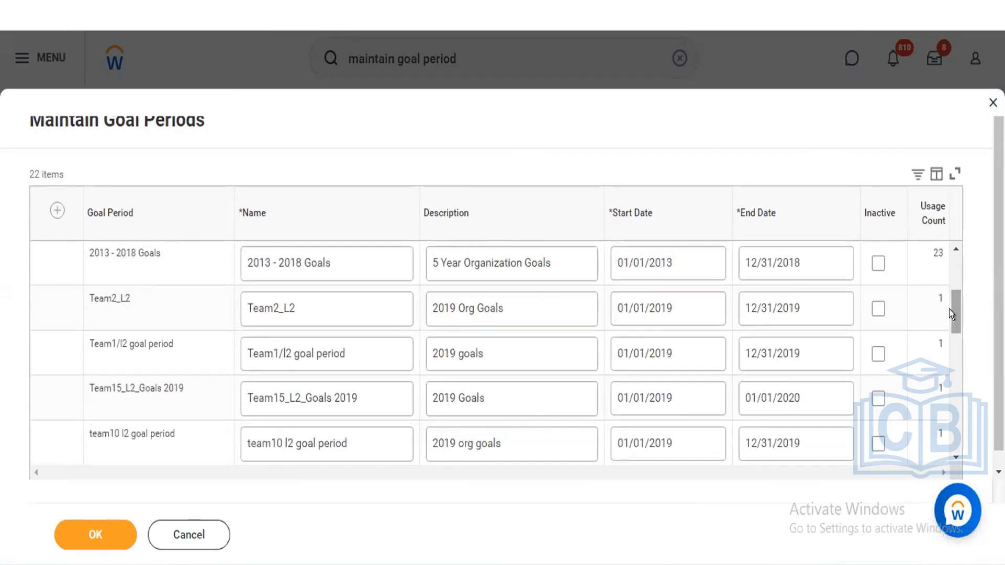
scroll(564, 403, "down", 3)
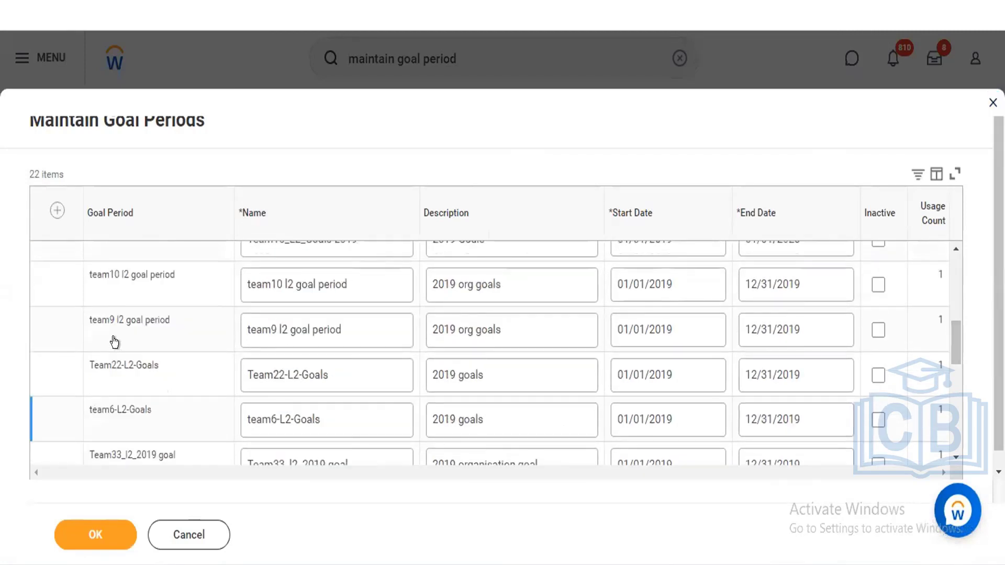
left_click(89, 317)
left_click(293, 354)
scroll(340, 288, "up", 10)
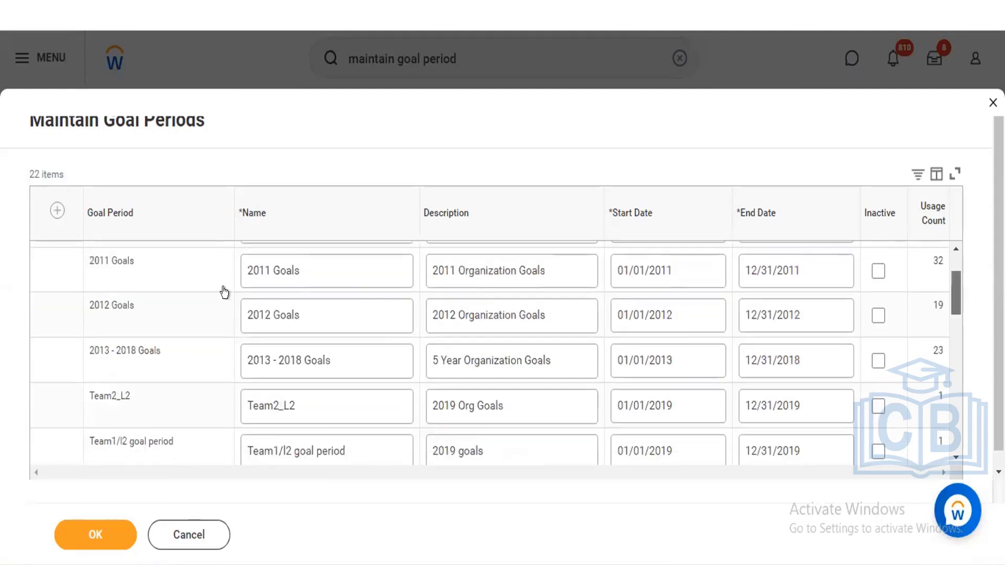
left_click(57, 210)
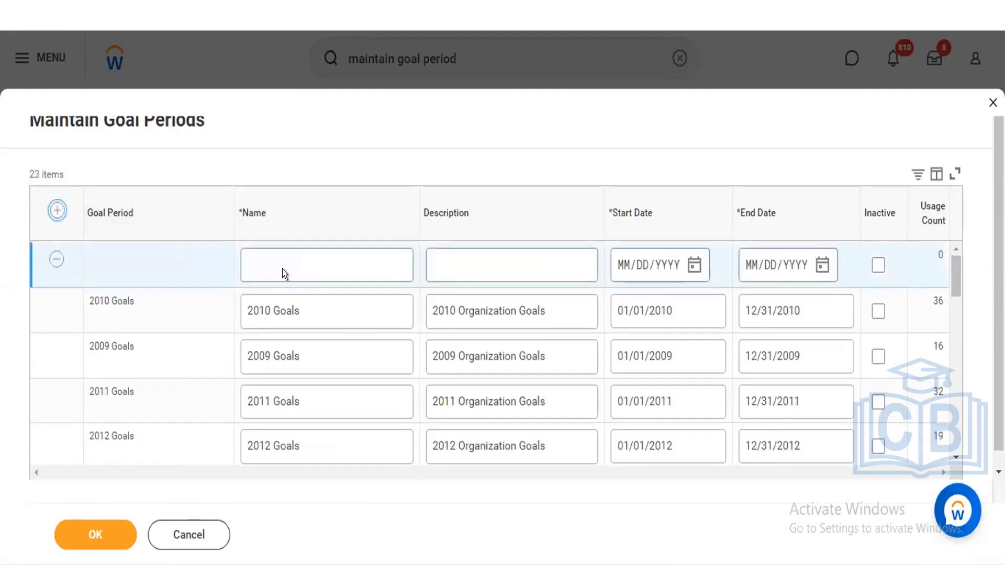
left_click(312, 270)
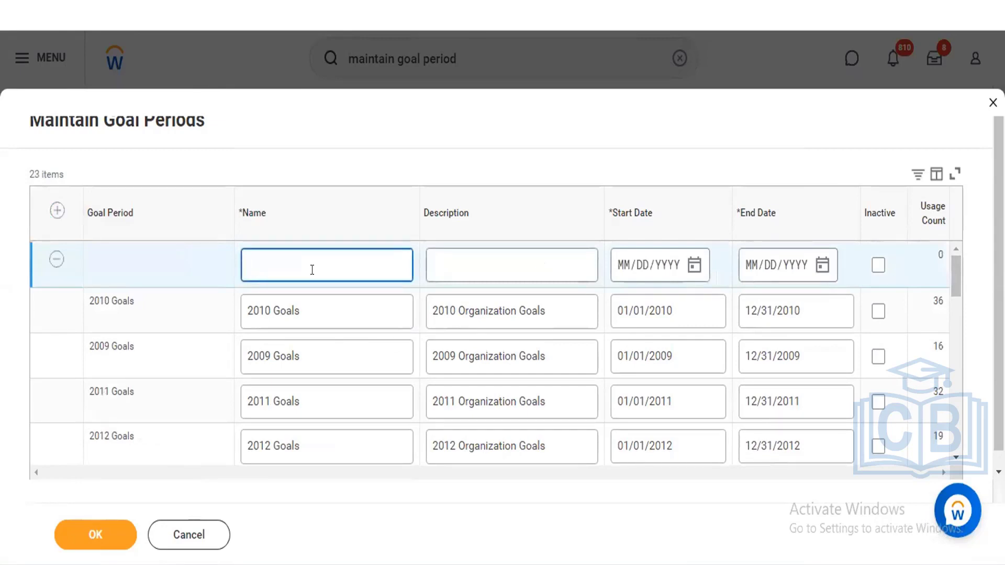
type("2022 Goals")
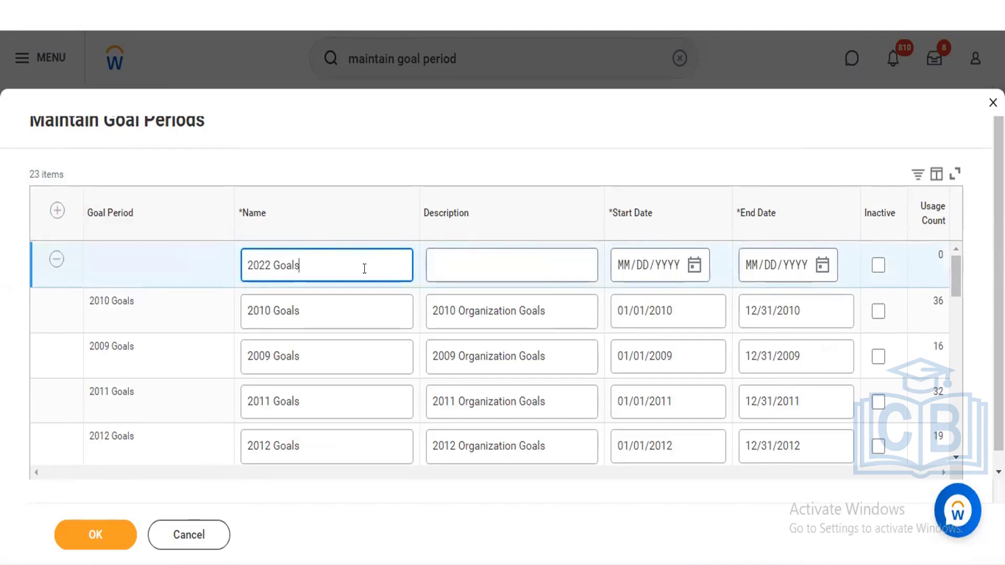
- Copy the new goal period's name, 2022 Goals, into its description
key("ctrl+a")
key("ctrl+c")
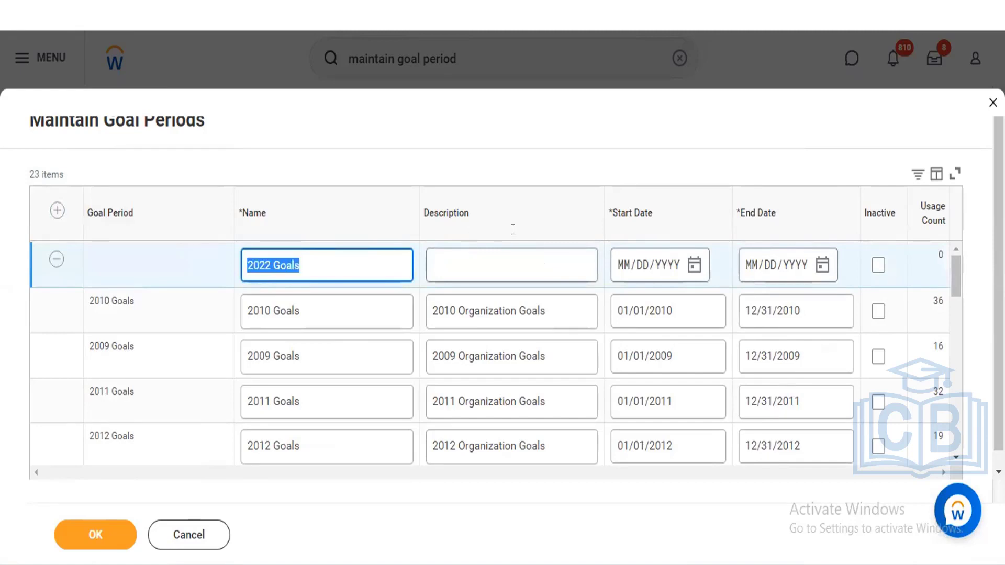
left_click(502, 256)
key("ctrl+v")
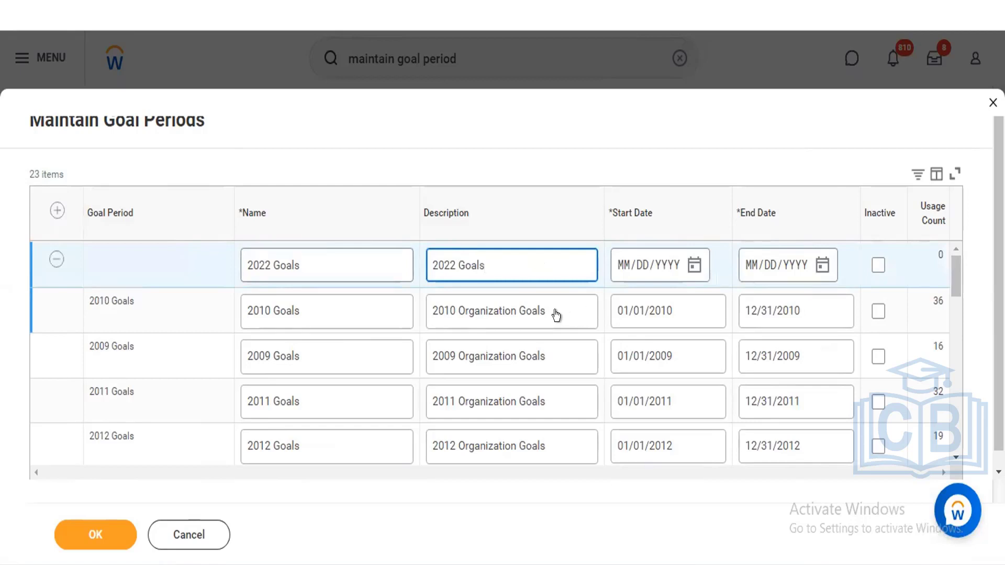
- Replace the new period's description with a copy of the 2010 period's description, edited to read 2022 Organization Goals
left_click_drag(538, 312, 449, 299)
key("ctrl+c")
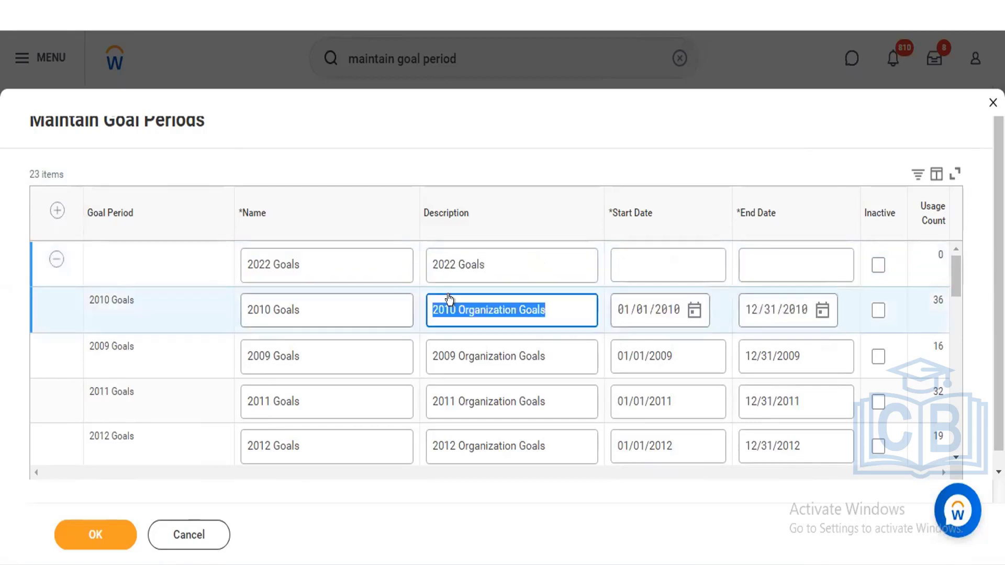
left_click(490, 265)
triple_click(490, 265)
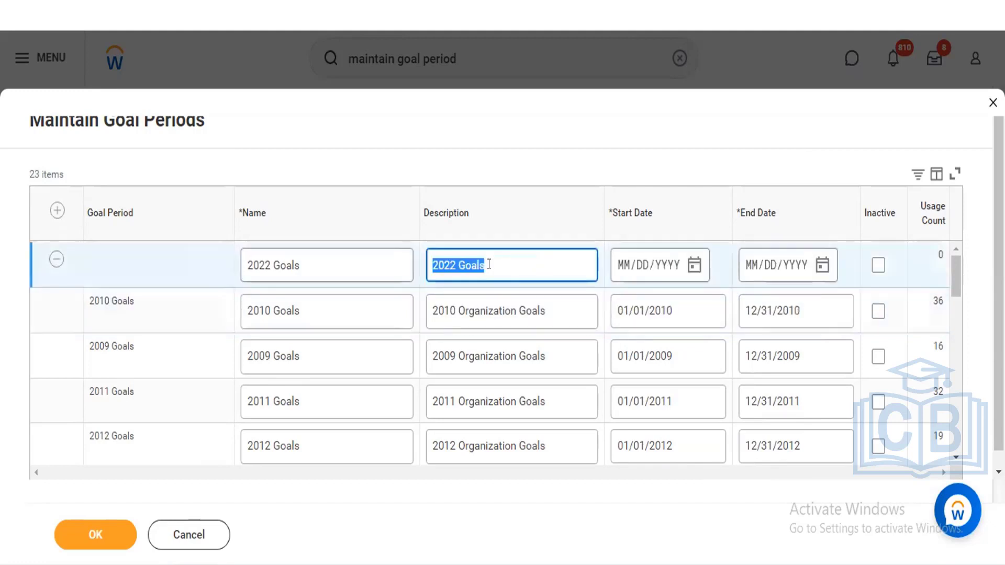
key("ctrl+v")
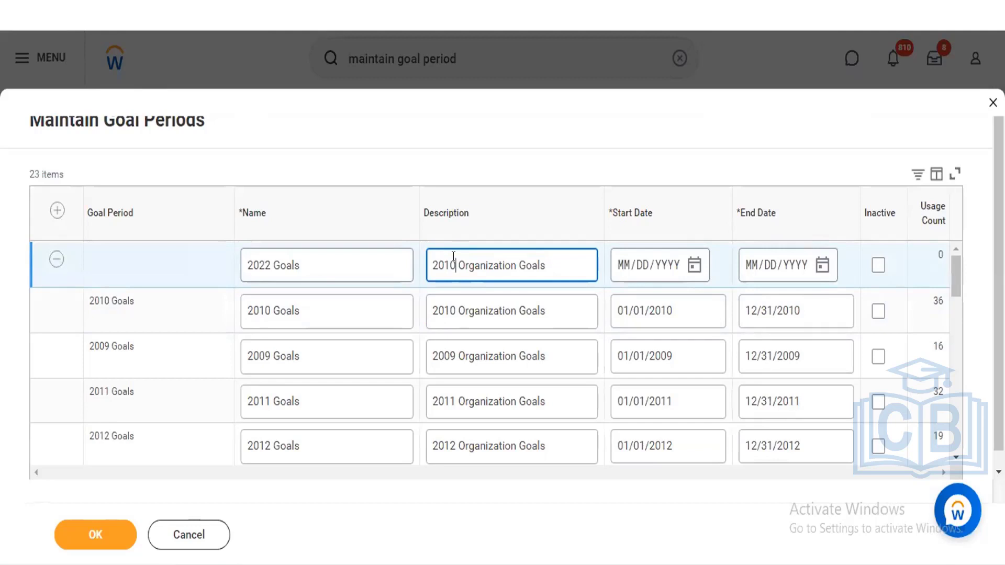
key("BackSpace")
key("BackSpace")
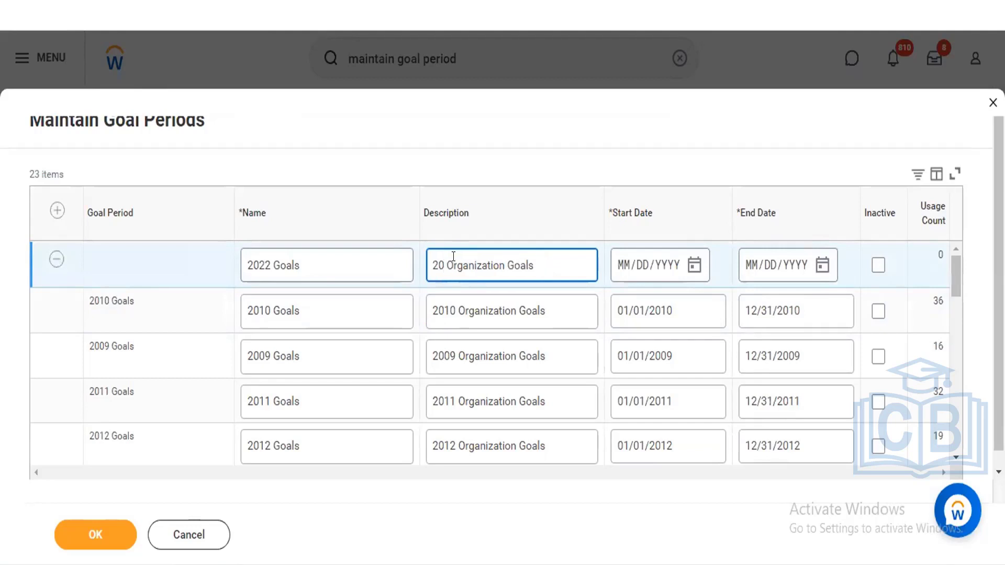
type("22")
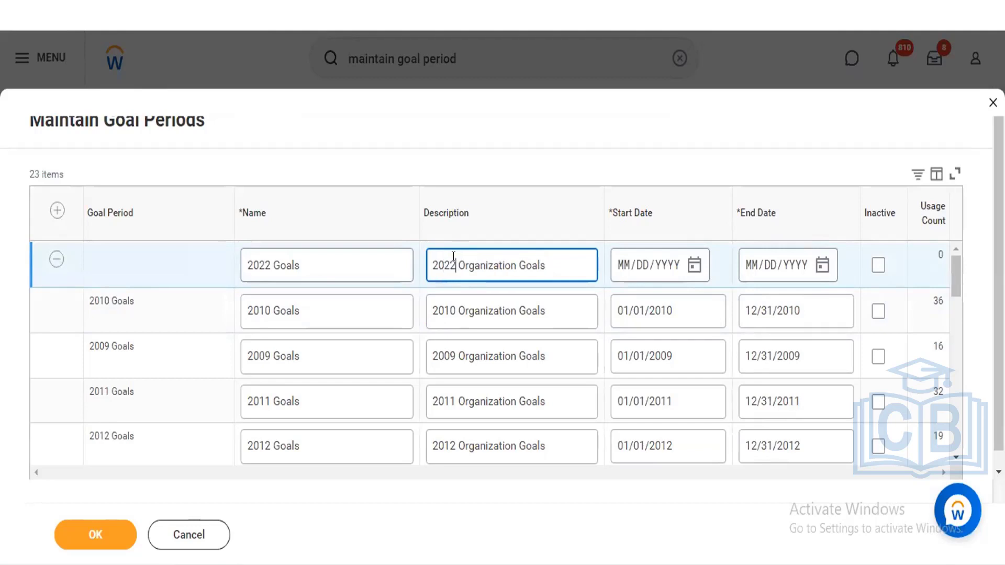
- Set the new 2022 Goals period's start date to 01/01/2022
left_click(695, 265)
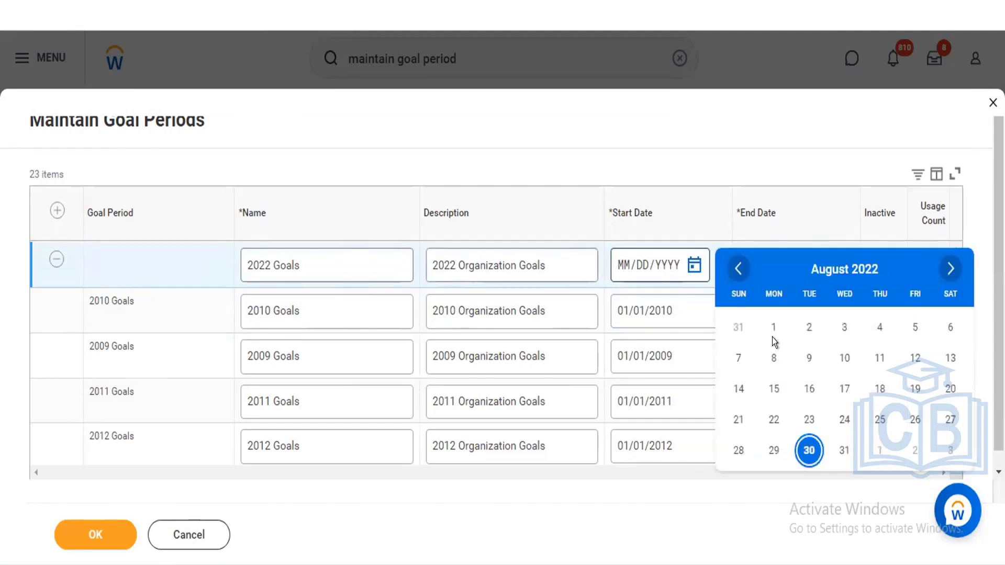
left_click(619, 260)
type("01/01/")
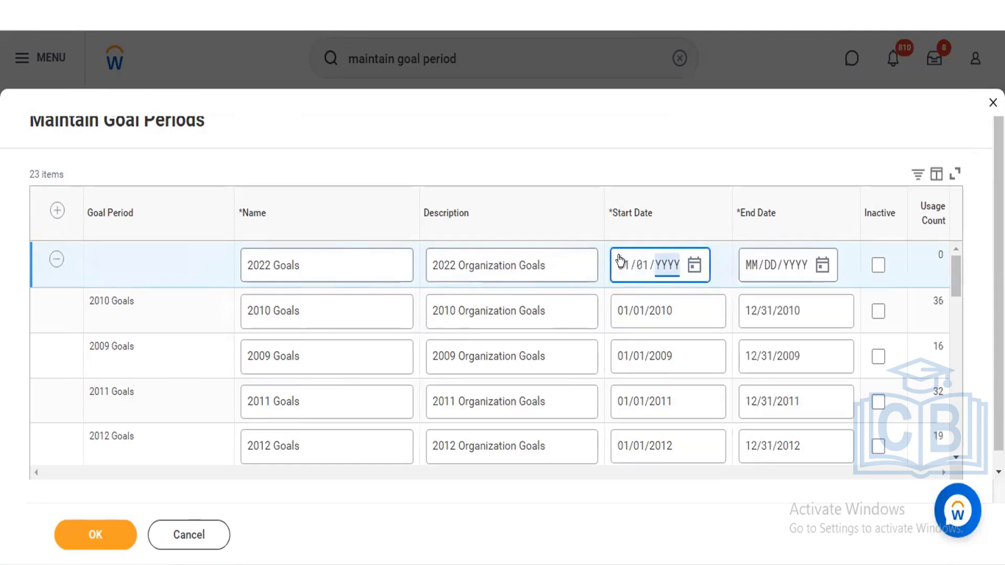
type("2022")
- Set the new 2022 Goals period's end date to 12/31/2022
left_click(813, 264)
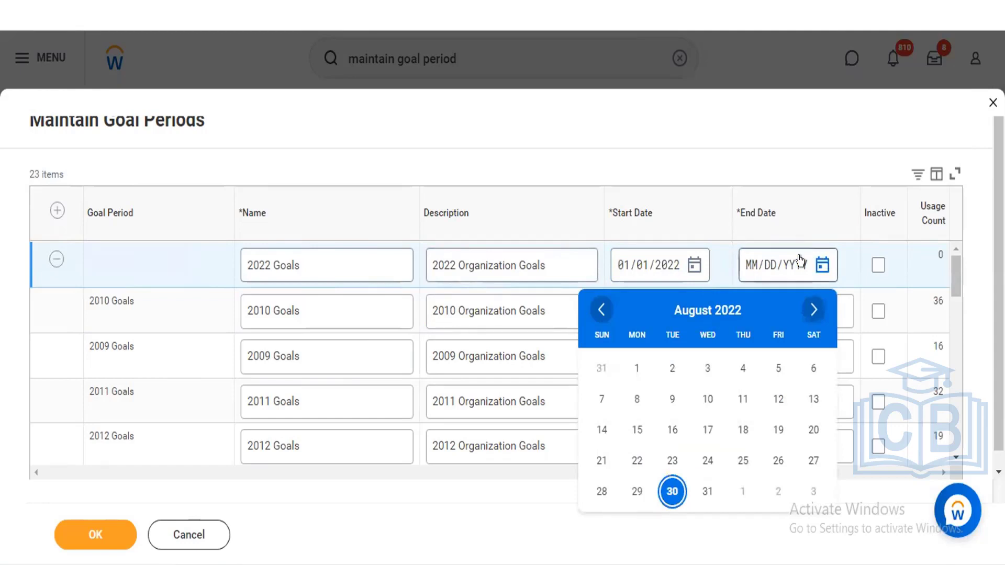
left_click(811, 308)
left_click(811, 308)
left_click(811, 308)
left_click(811, 308)
left_click(811, 307)
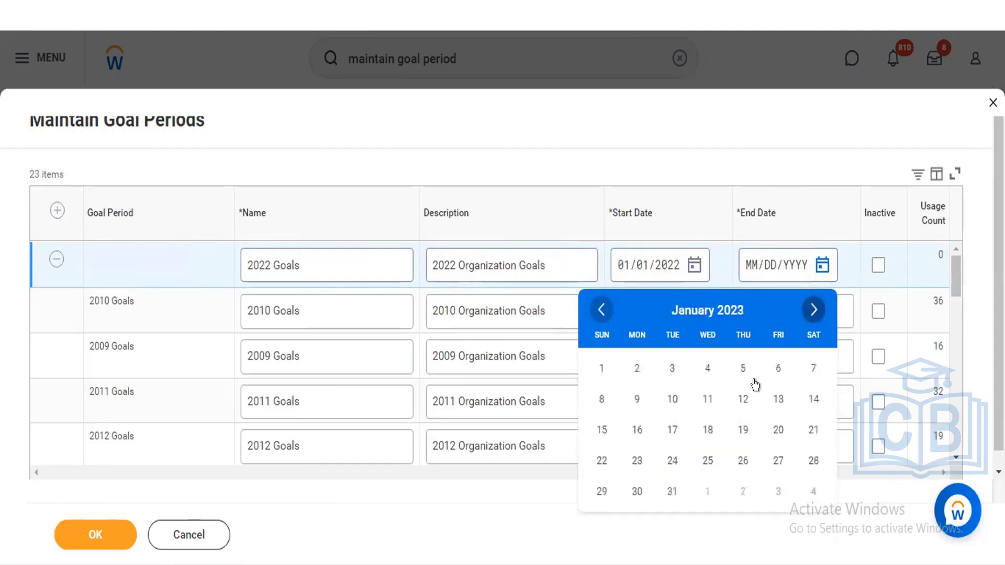
left_click(603, 311)
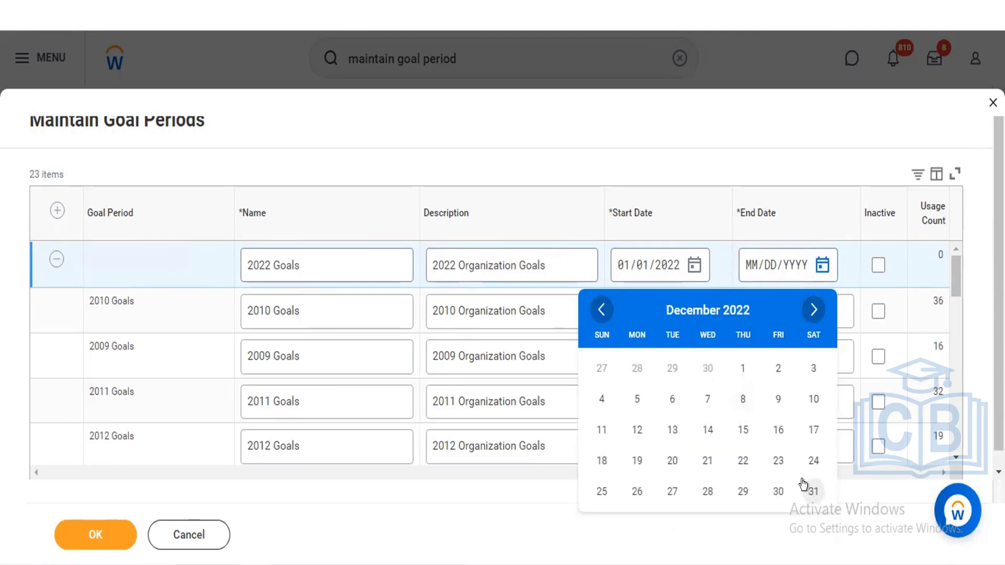
left_click(802, 481)
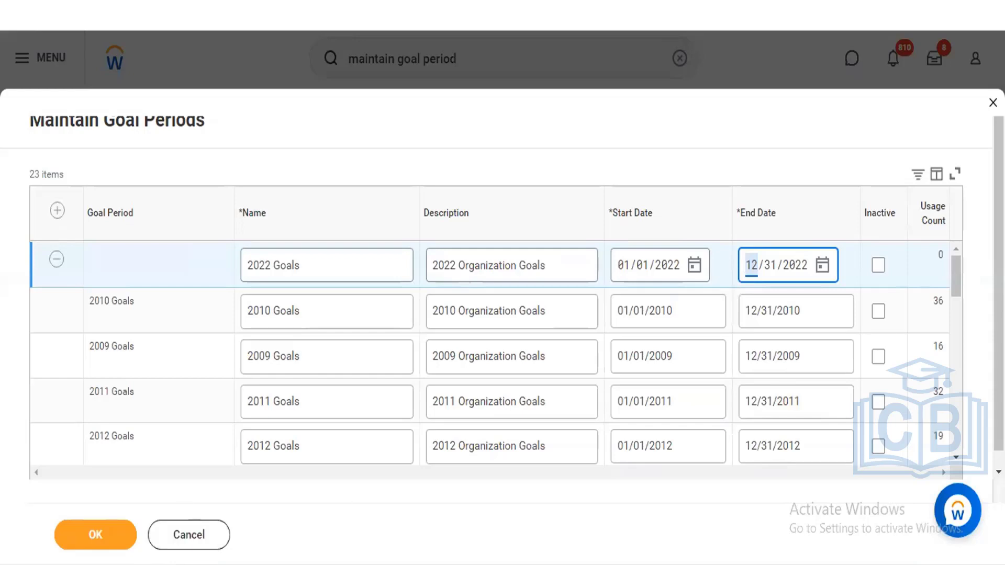
- Discard the unsaved goal period changes and open the Manage Organization Goals task
left_click(189, 535)
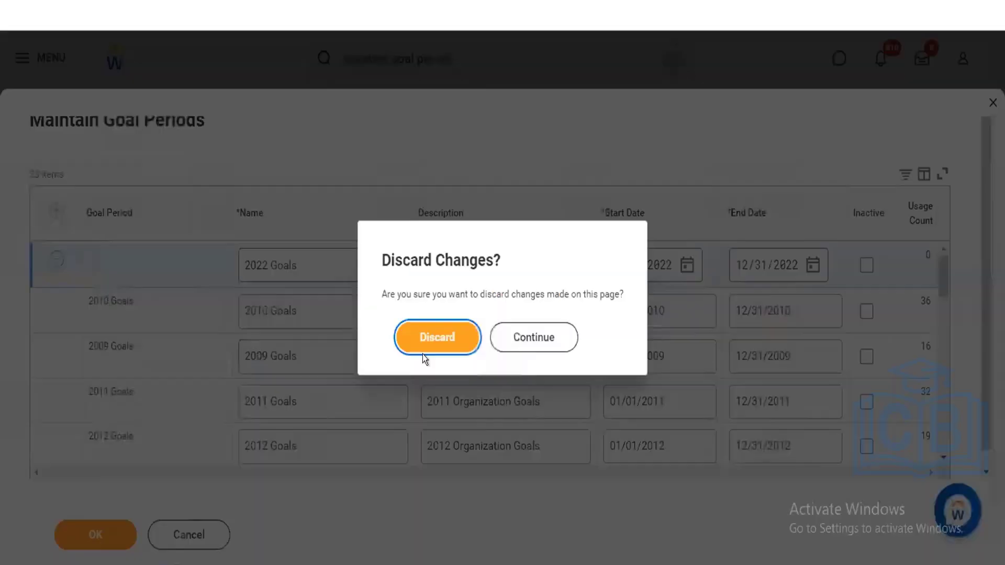
left_click(426, 341)
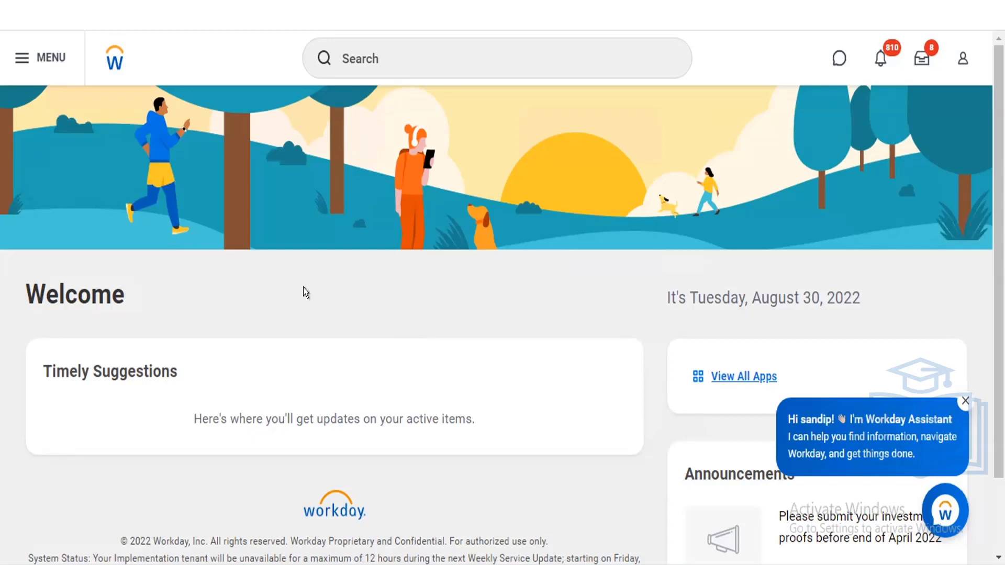
left_click(405, 63)
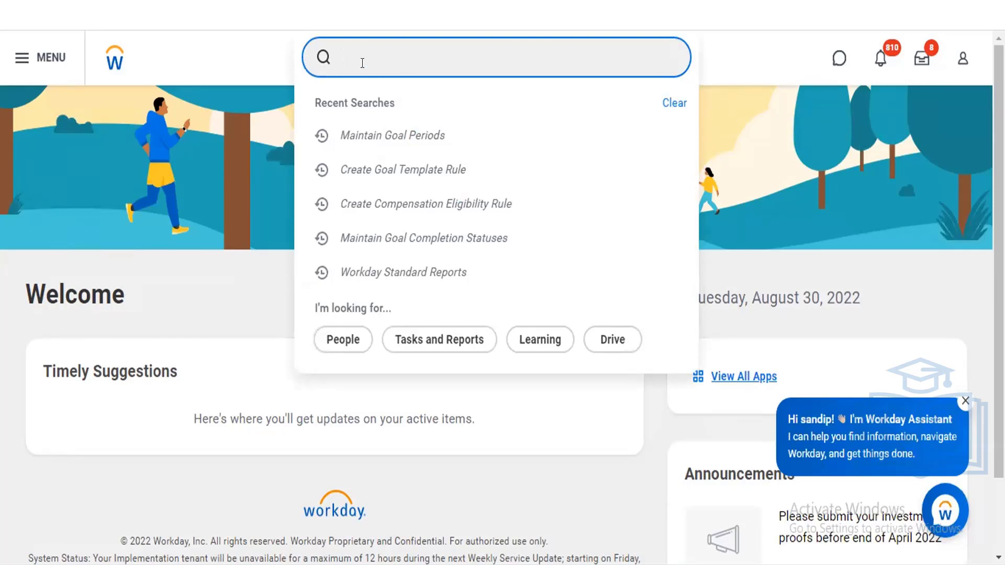
type("manage org goal")
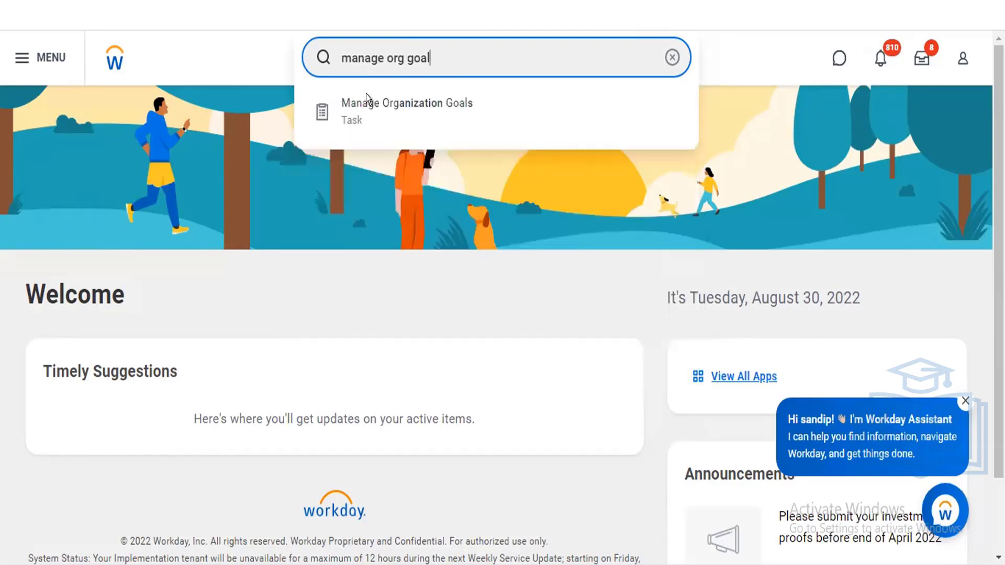
left_click(368, 102)
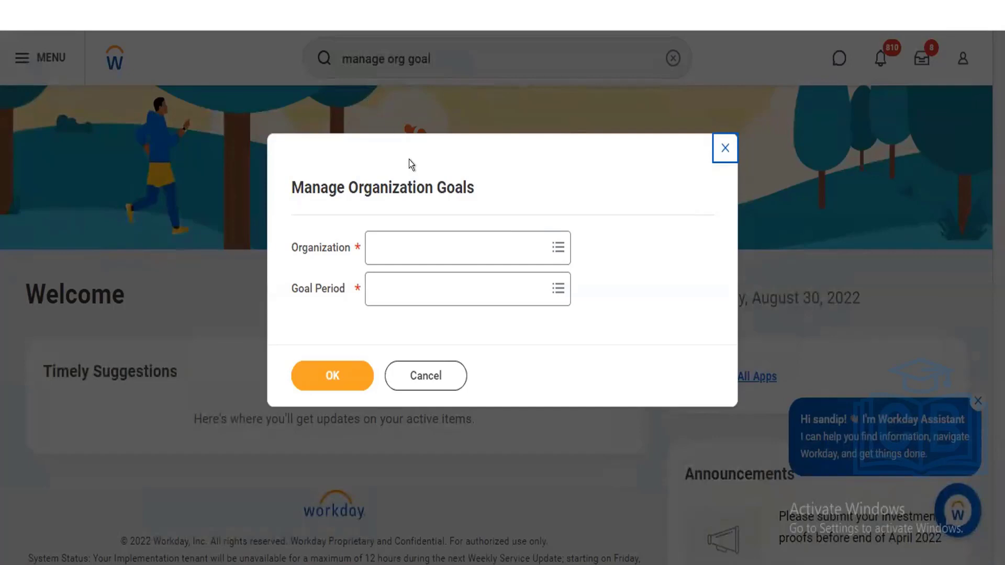
- Set the organization to ZZZ Alpha Finance & HR
left_click(518, 240)
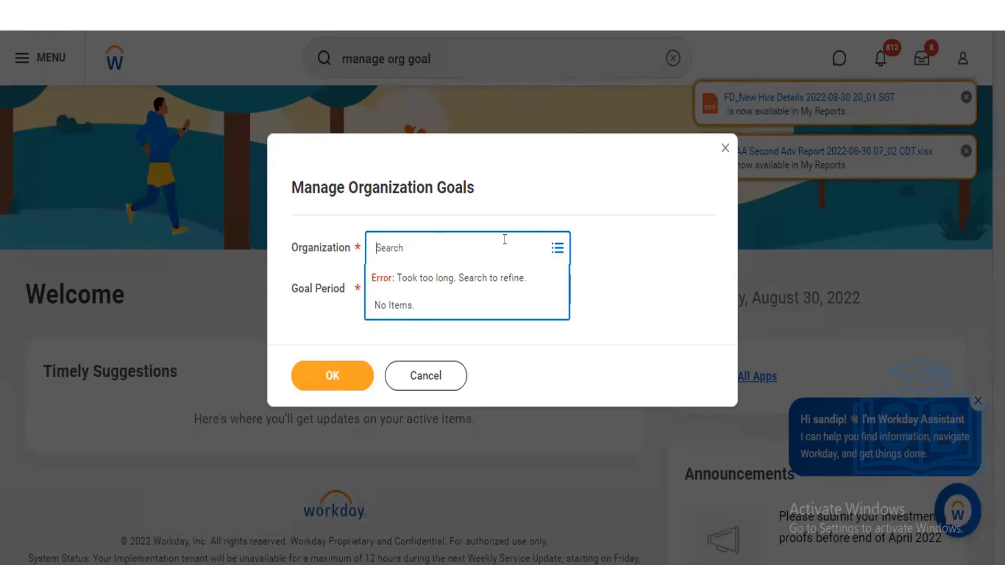
type("Raj")
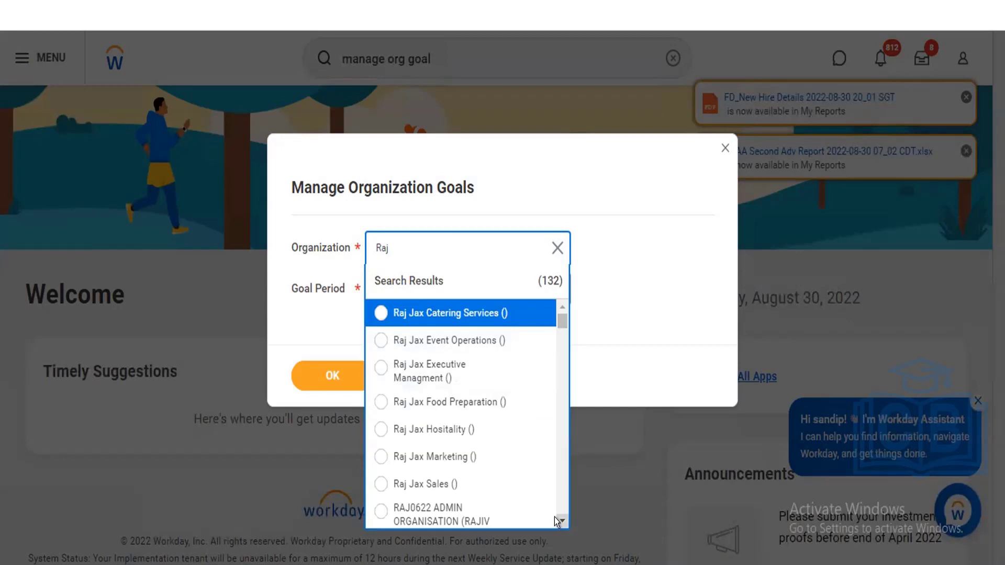
scroll(554, 517, "down", 1)
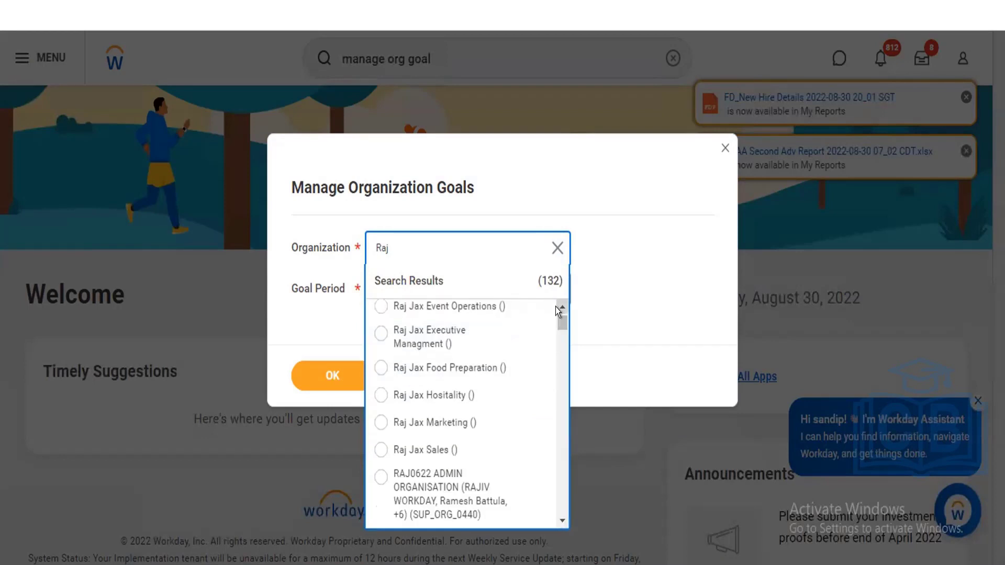
scroll(555, 307, "up", 1)
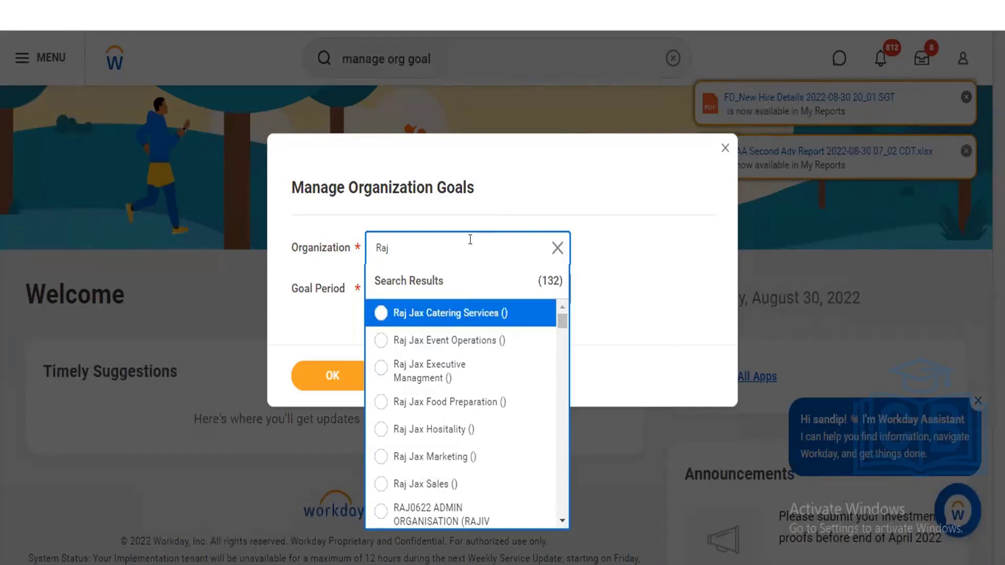
key("BackSpace")
key("BackSpace")
key("BackSpace")
type("ZZZ Raj")
key("Return")
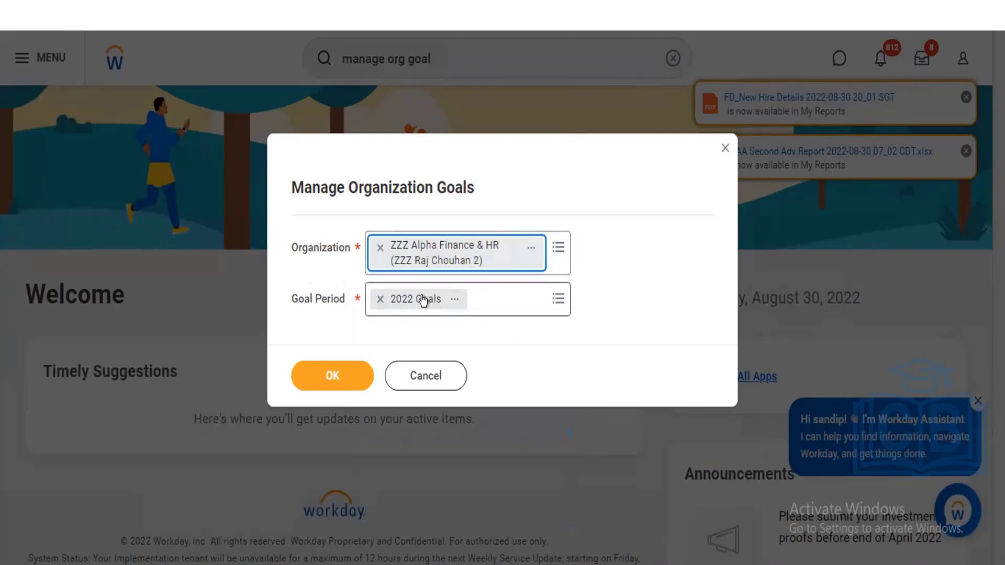
- Choose 2022 Goals as the goal period and continue to the organization's goals
left_click(444, 300)
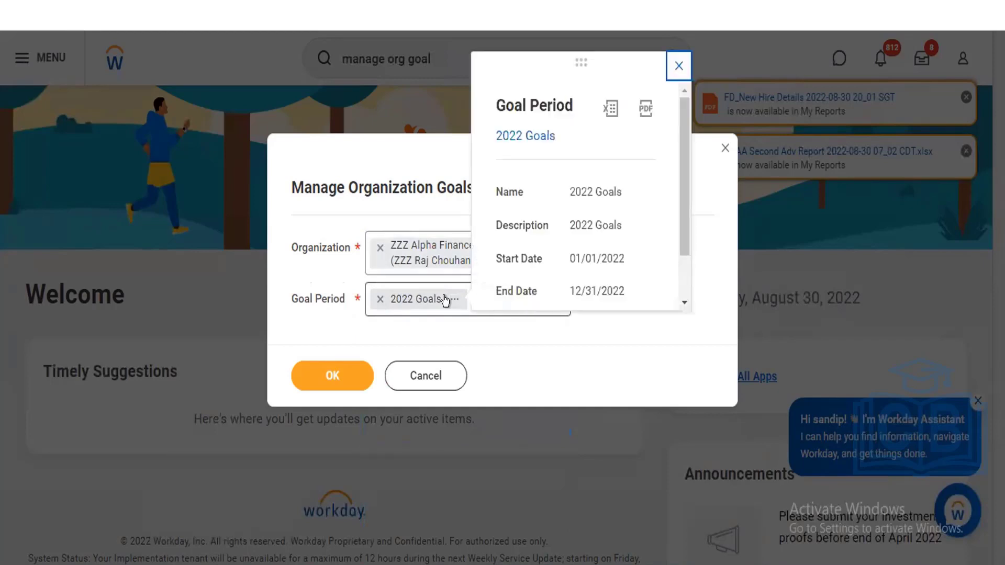
left_click(677, 66)
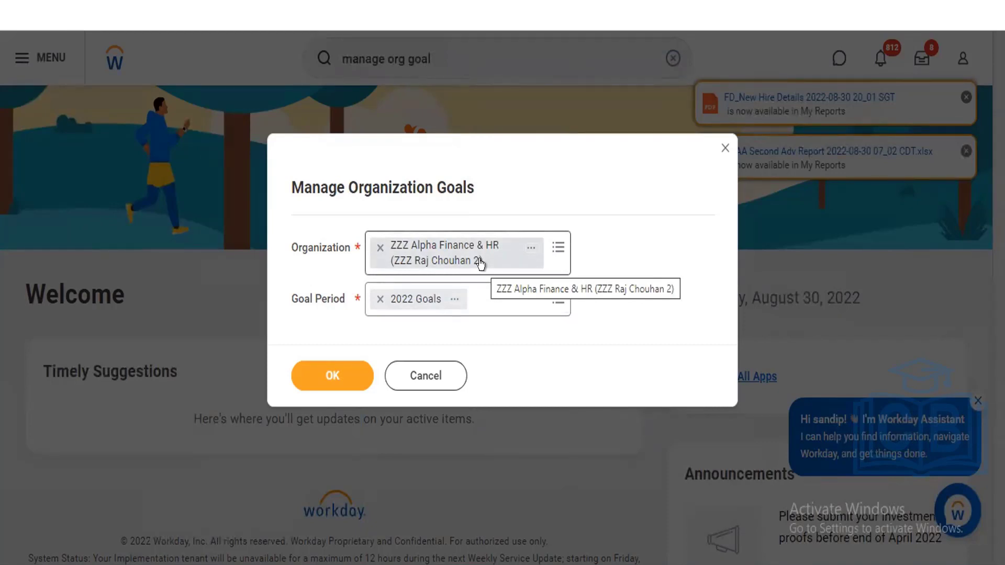
left_click(380, 299)
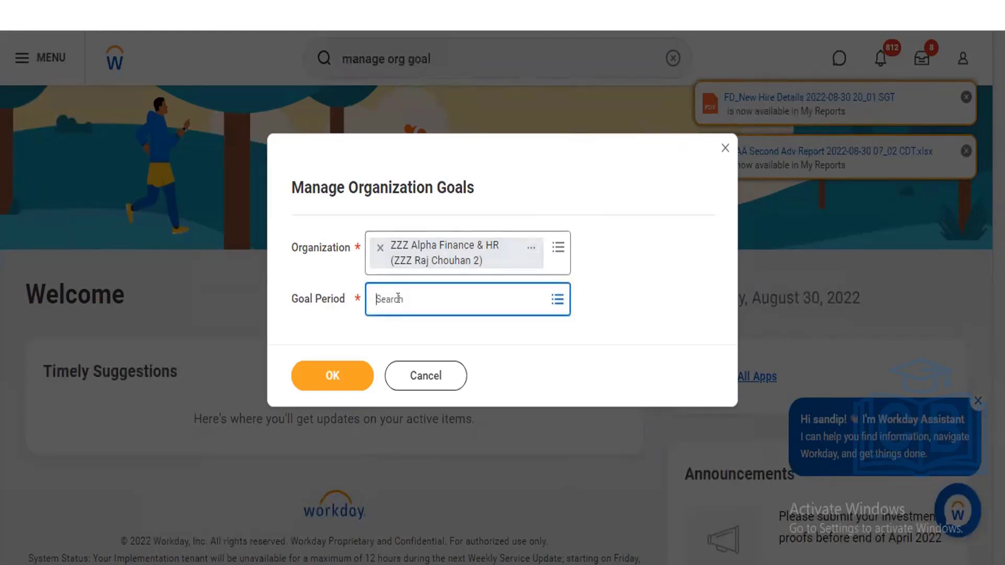
left_click(556, 299)
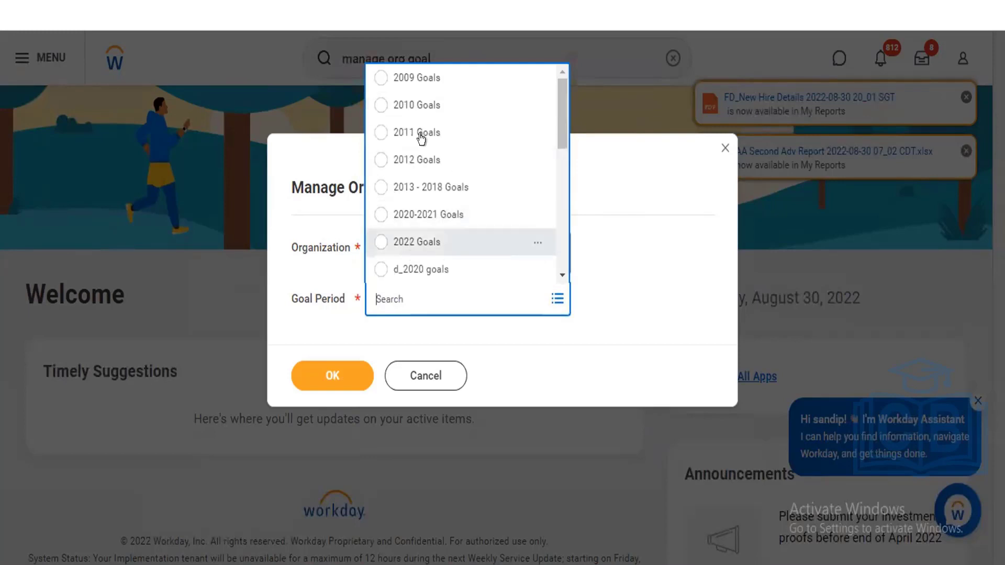
scroll(555, 179, "down", 1)
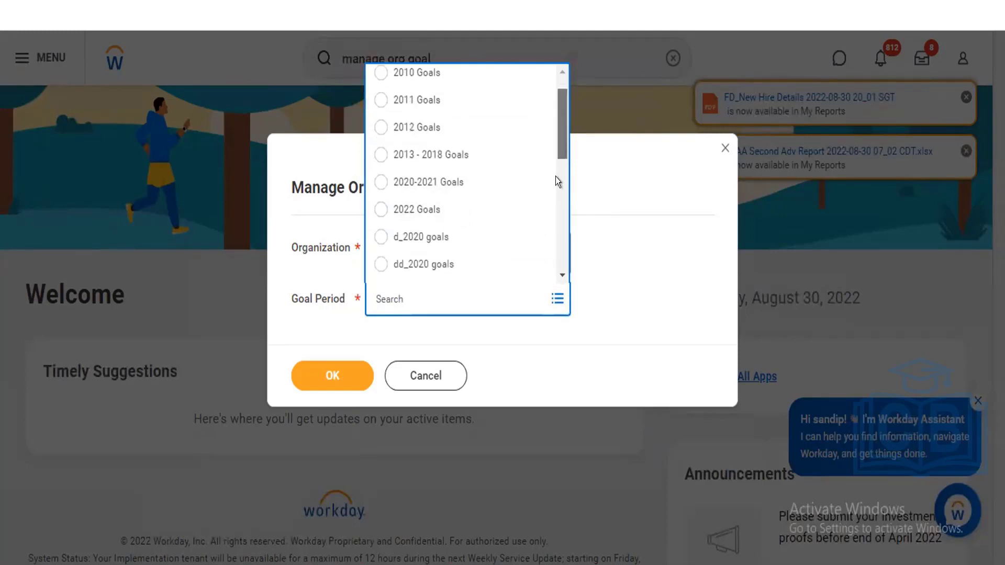
scroll(554, 176, "down", 5)
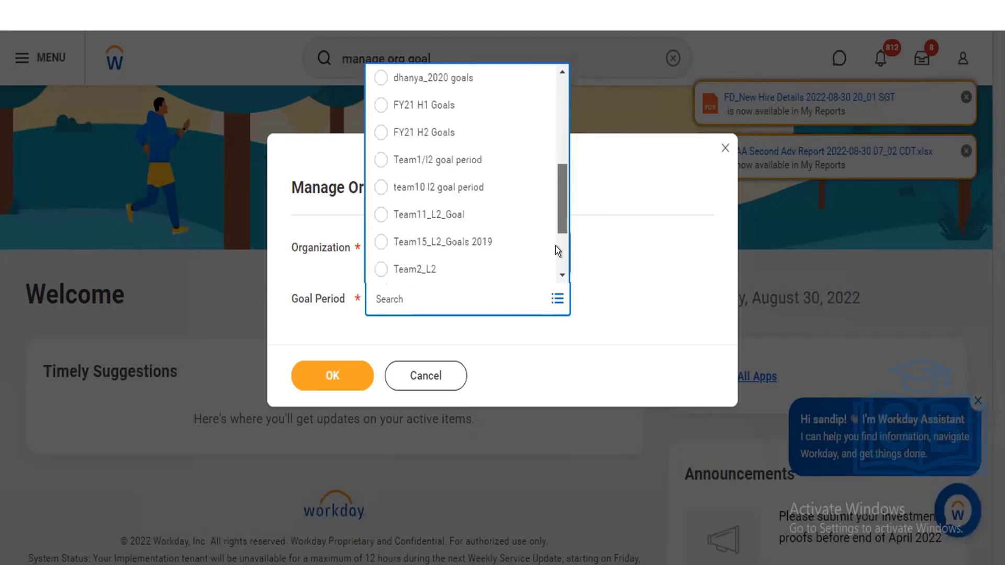
left_click_drag(561, 201, 556, 87)
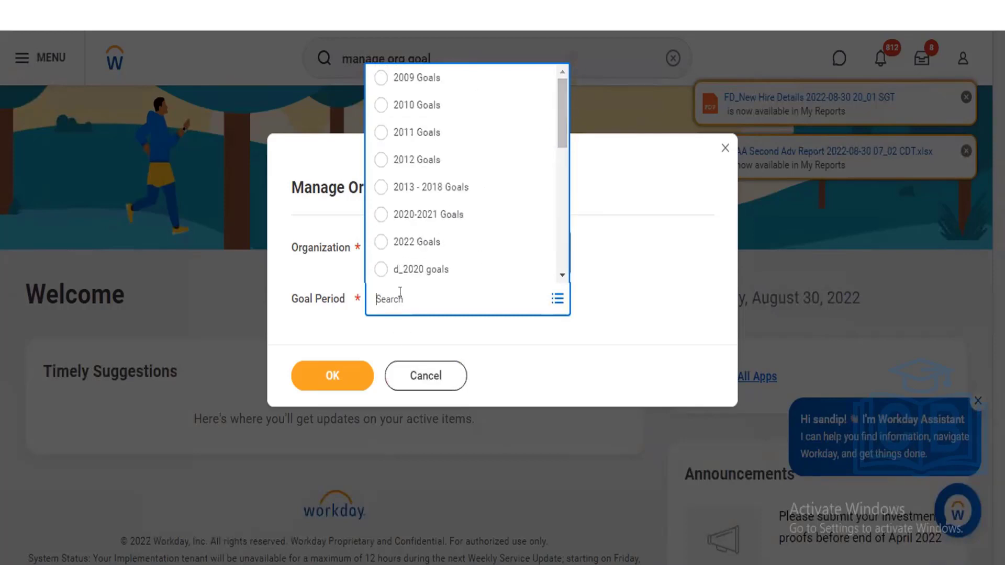
type("2022 Goals")
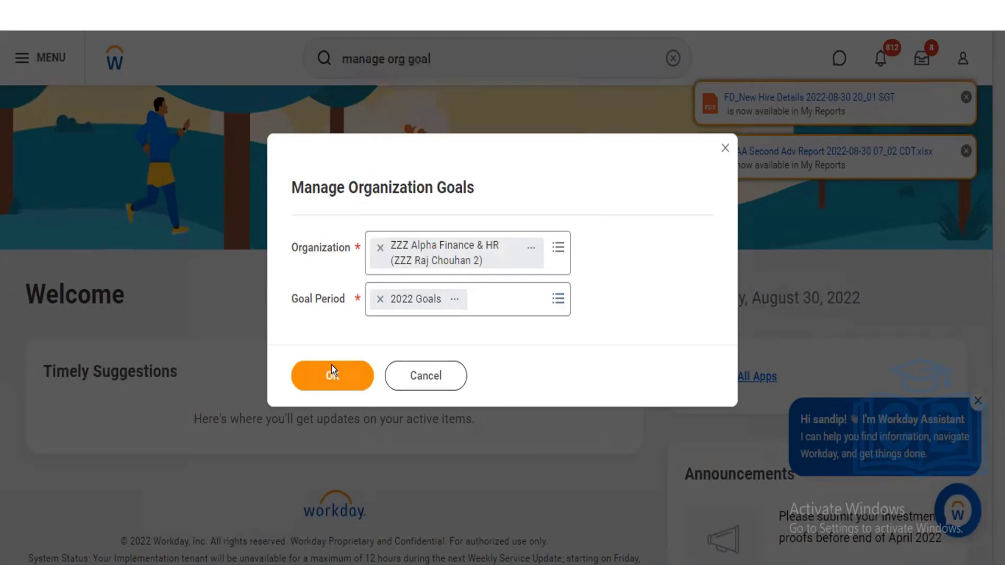
left_click(332, 372)
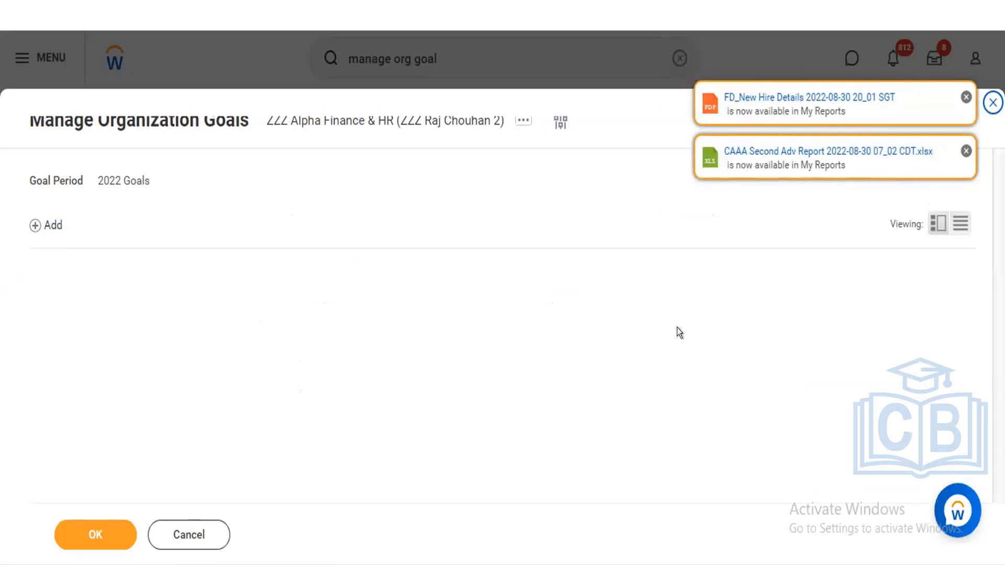
- Add a blank goal entry and view the choices for the goals it supports
left_click(31, 226)
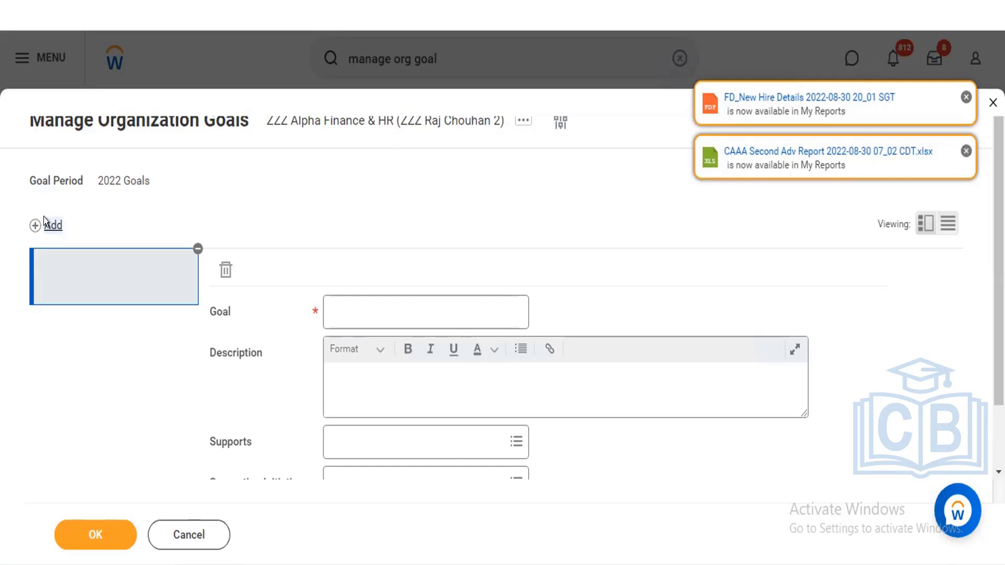
left_click(375, 379)
left_click(360, 310)
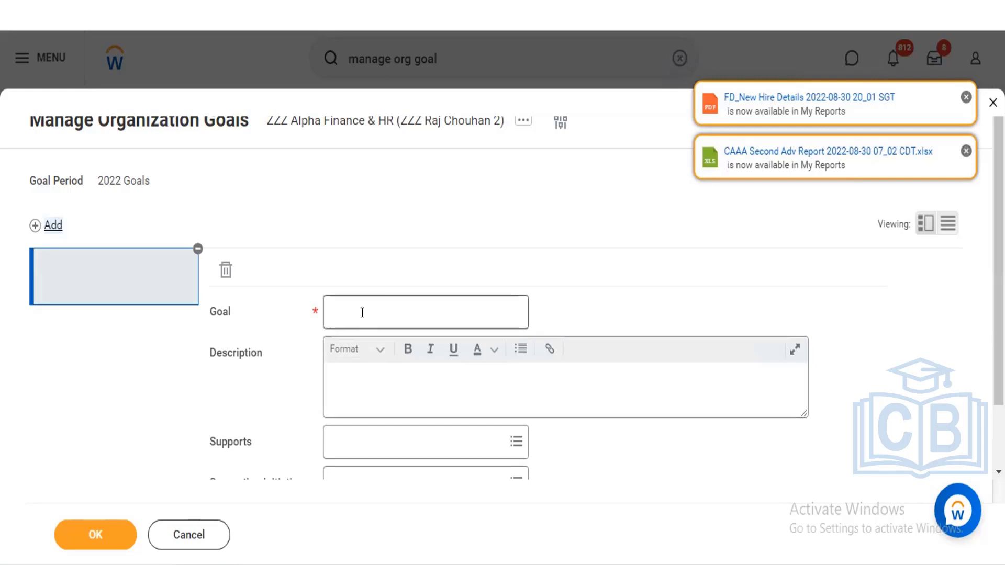
left_click(411, 442)
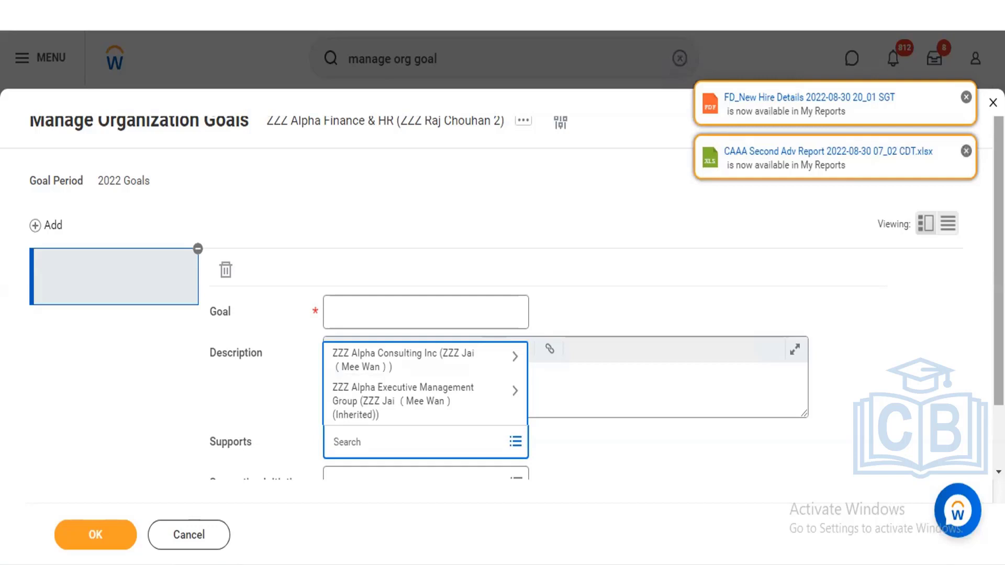
scroll(589, 433, "down", 3)
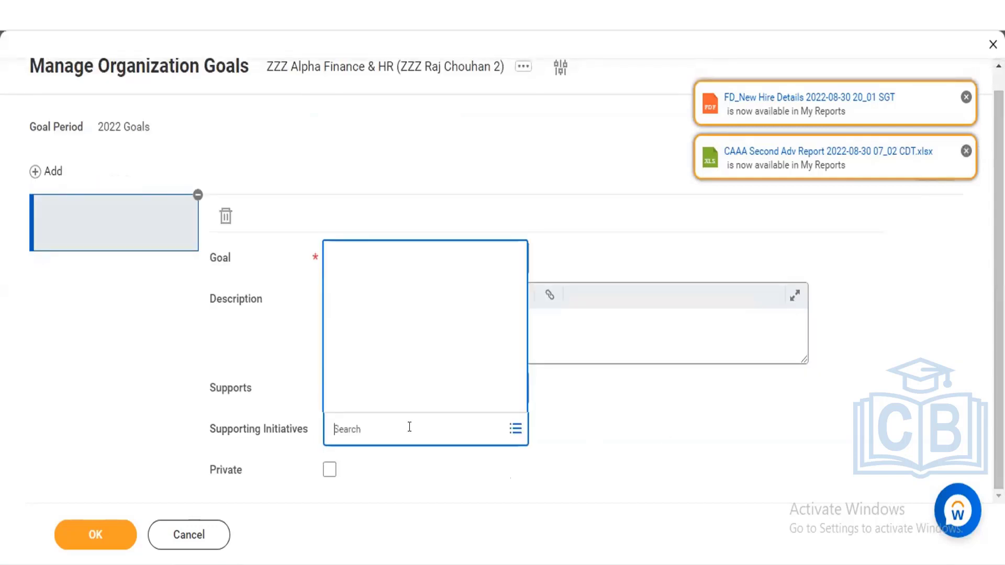
- Look through the available initiatives for the new goal's supporting initiatives
left_click(409, 429)
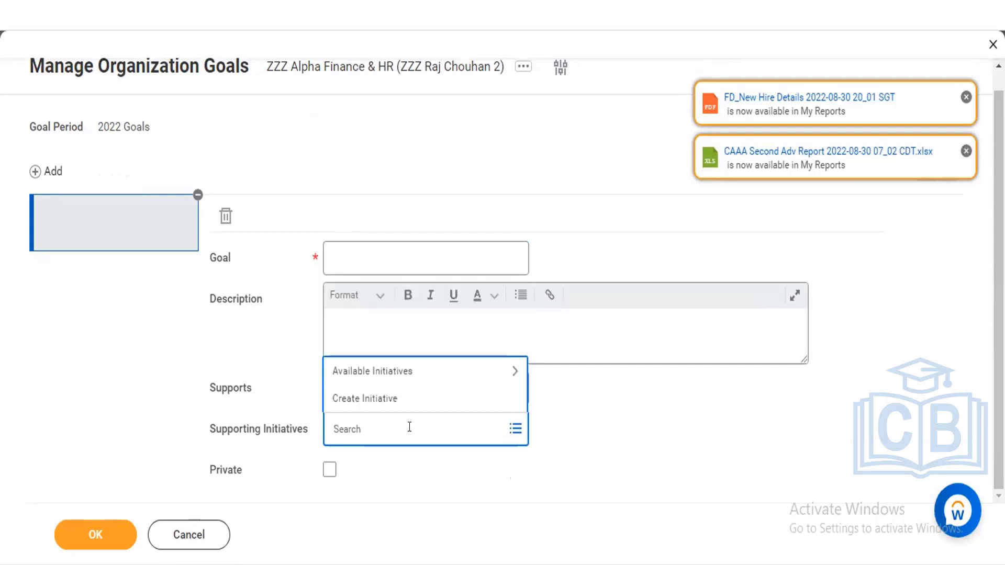
left_click(410, 374)
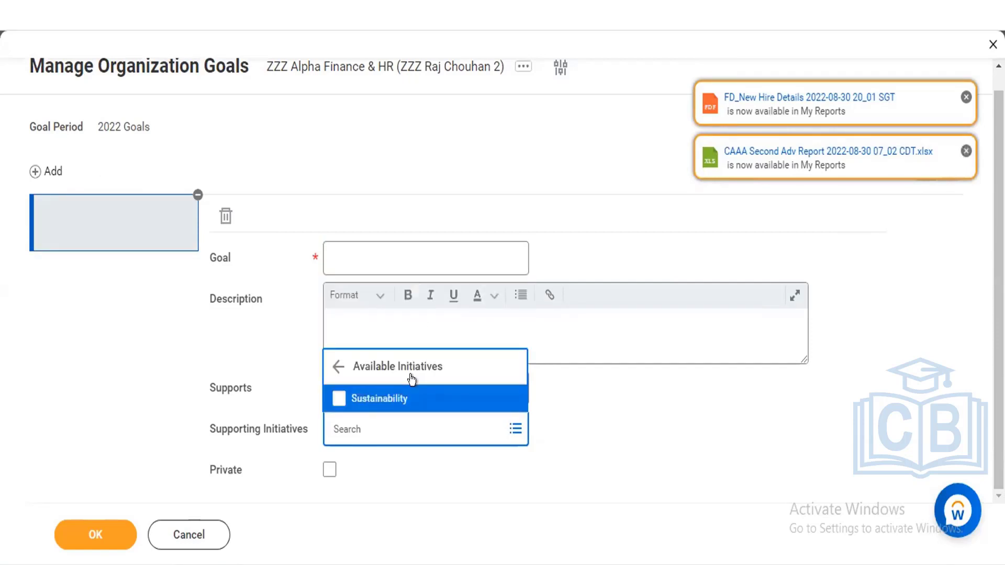
left_click(333, 366)
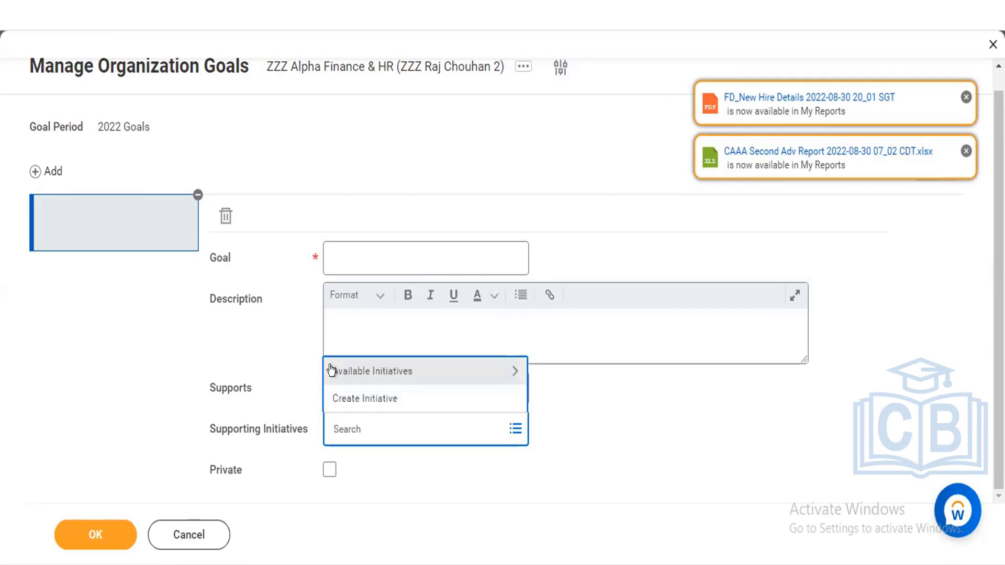
- Start creating a supporting initiative named Core Values of the Company
left_click(351, 397)
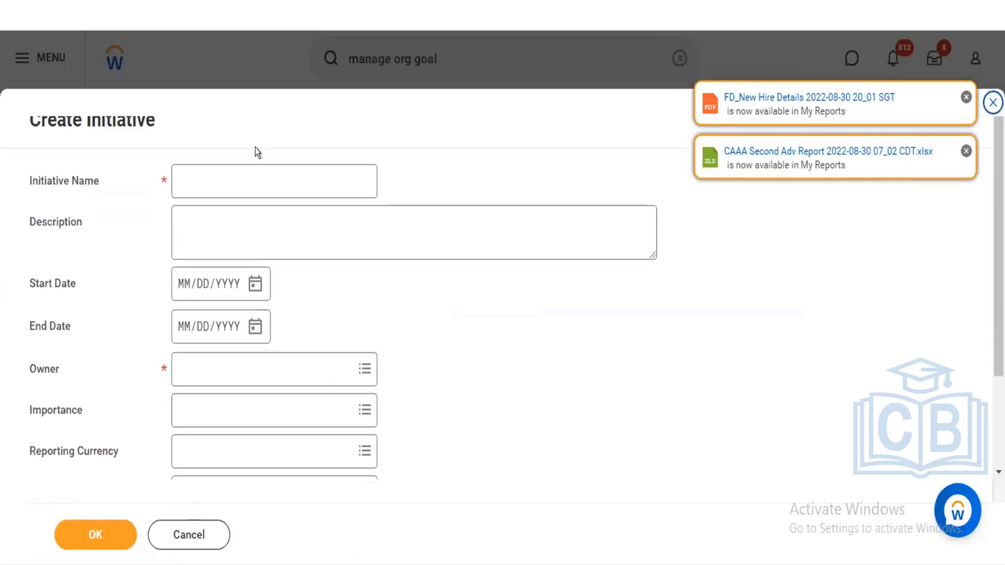
left_click(252, 168)
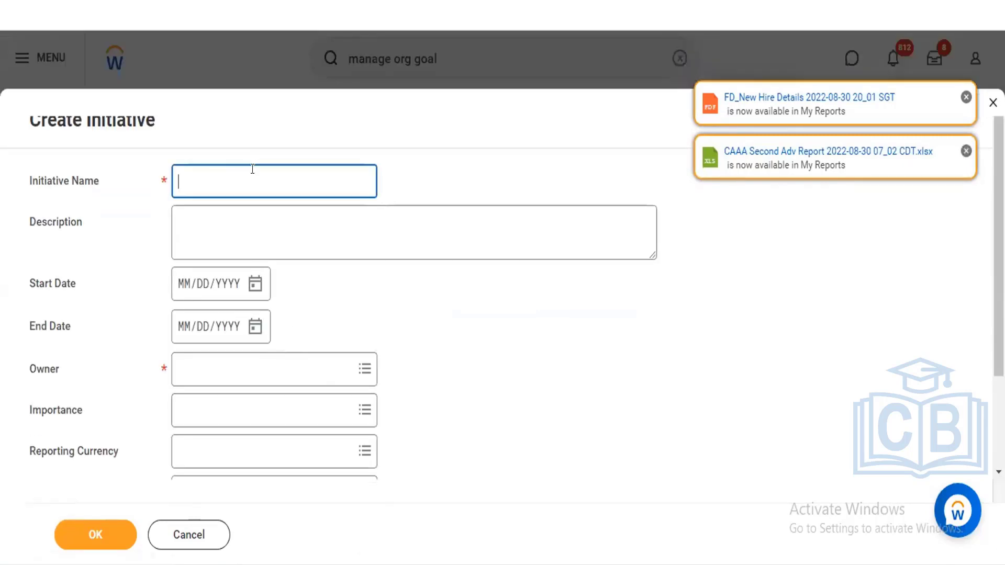
type("Core Values of the Company")
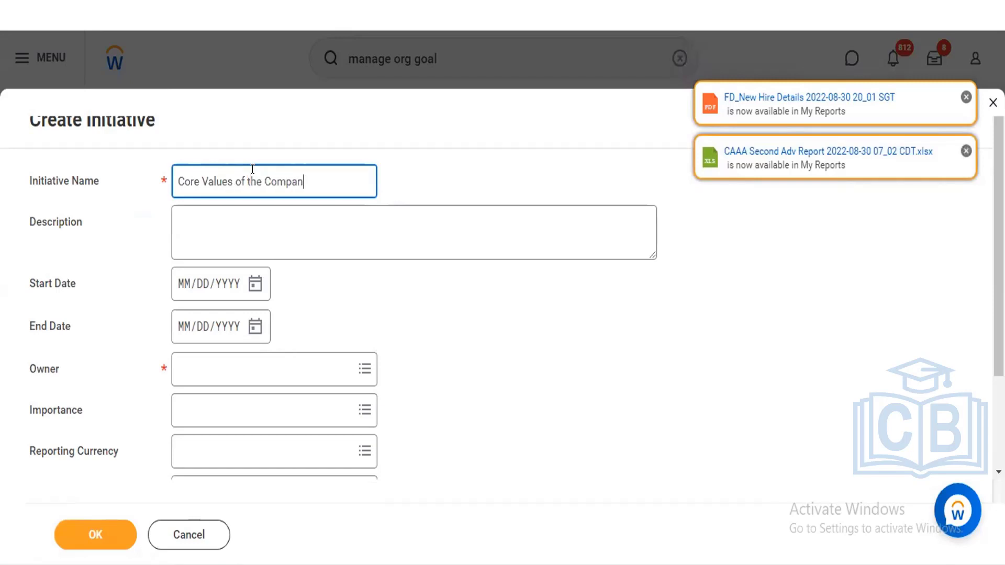
- View the owner and importance choices for the new initiative without selecting any
left_click(258, 372)
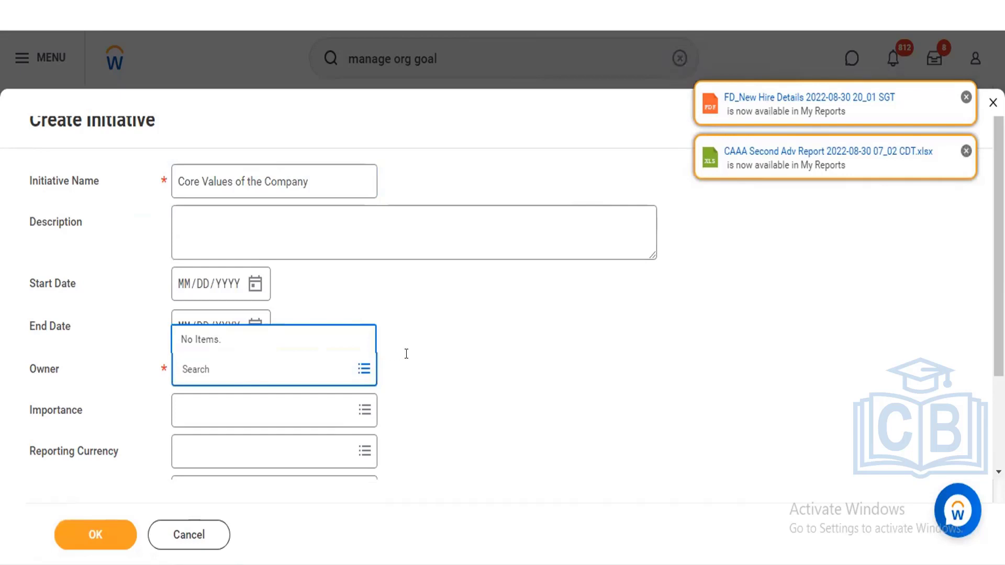
left_click(438, 354)
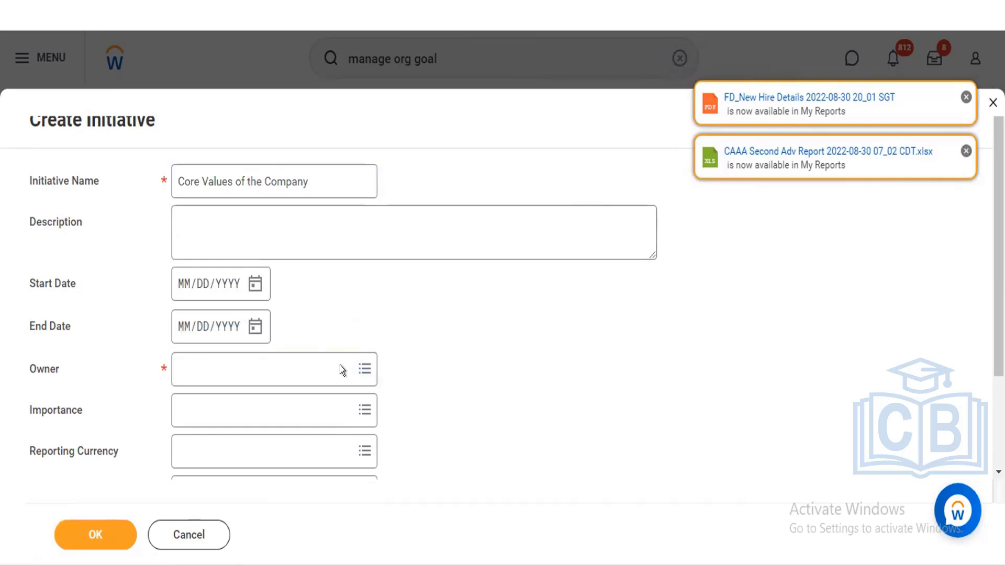
left_click(301, 405)
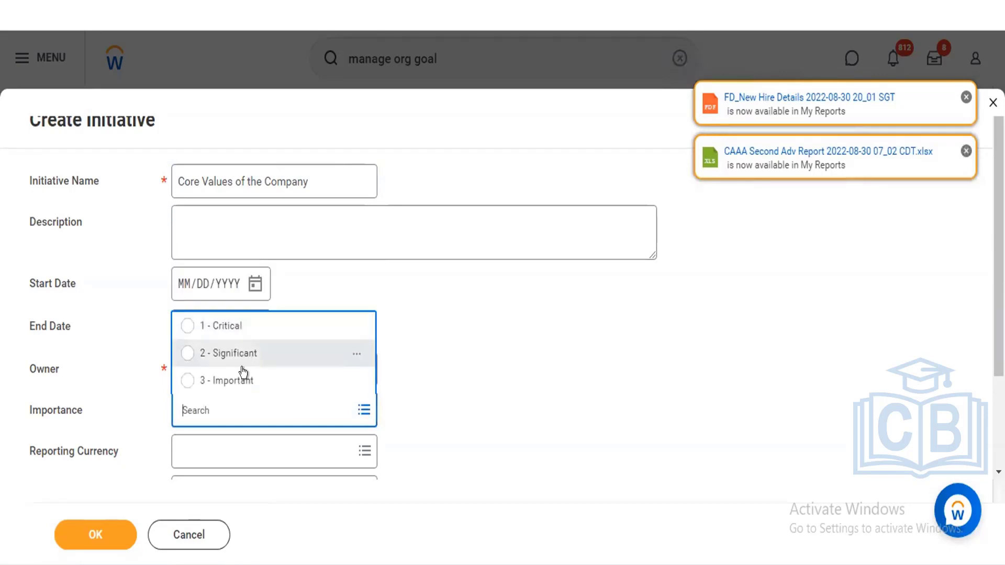
left_click(551, 375)
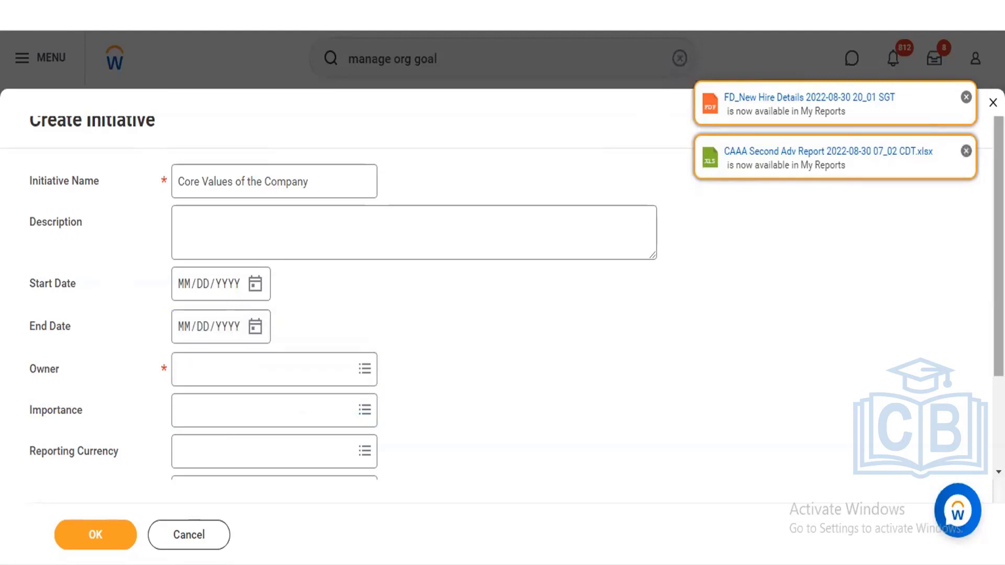
- Enter 0 as the initiative's percent complete and view the organization goals it can support
scroll(501, 432, "down", 2)
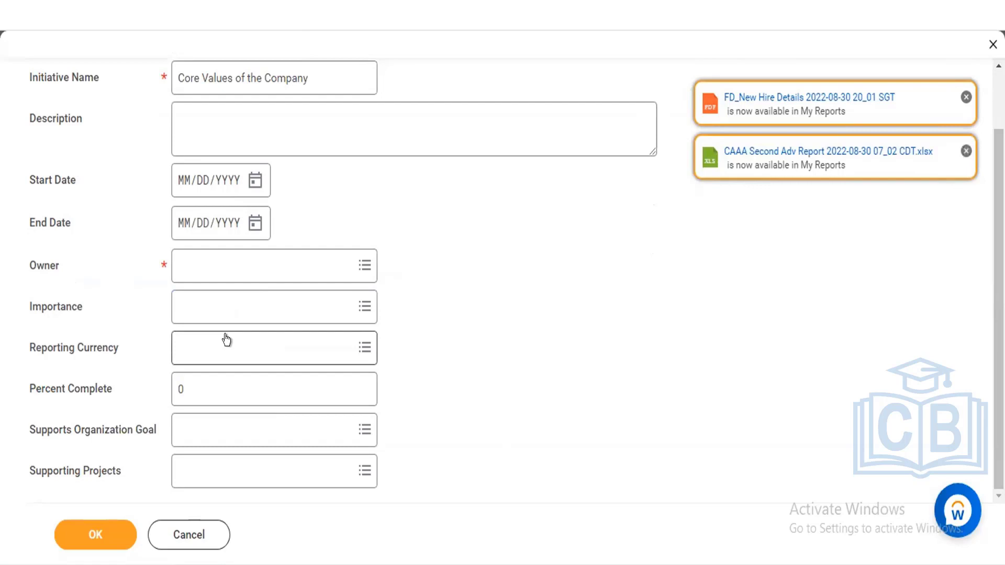
left_click(207, 378)
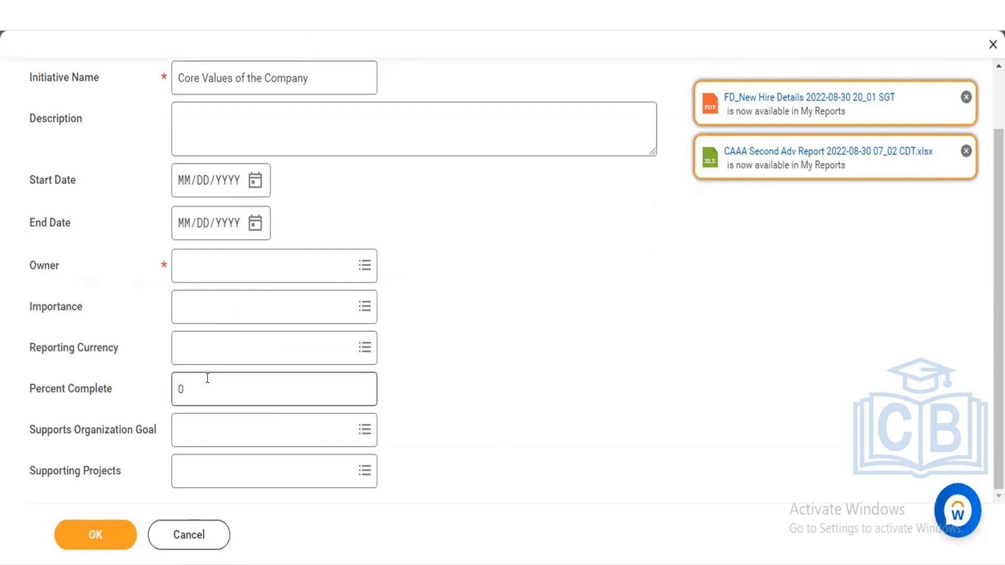
key("BackSpace")
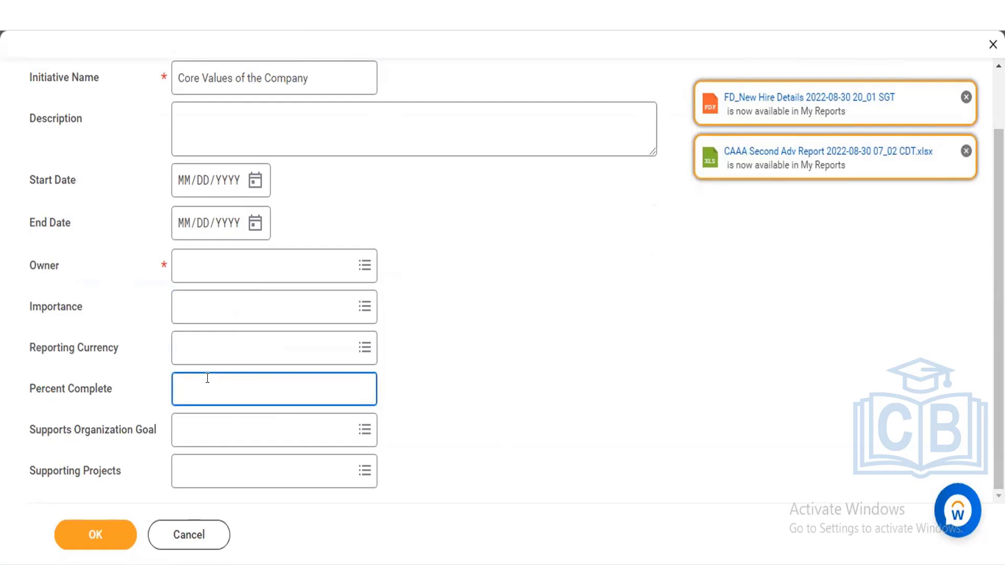
type("0")
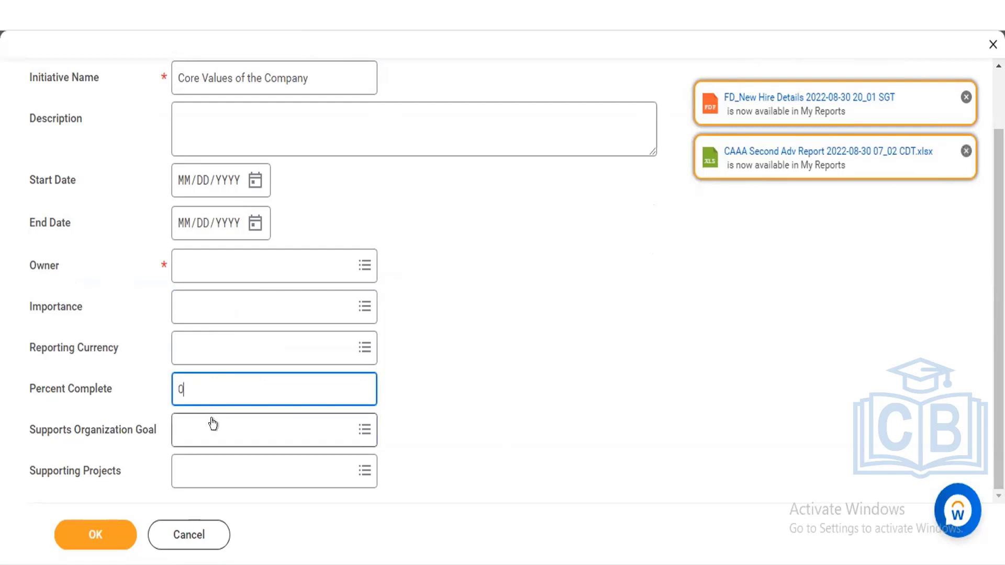
left_click(211, 417)
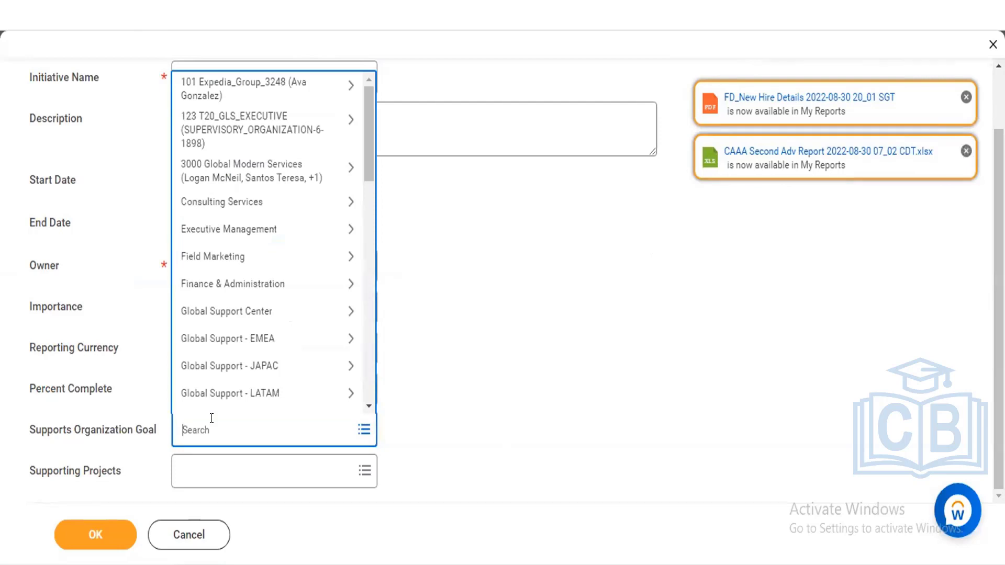
left_click(503, 378)
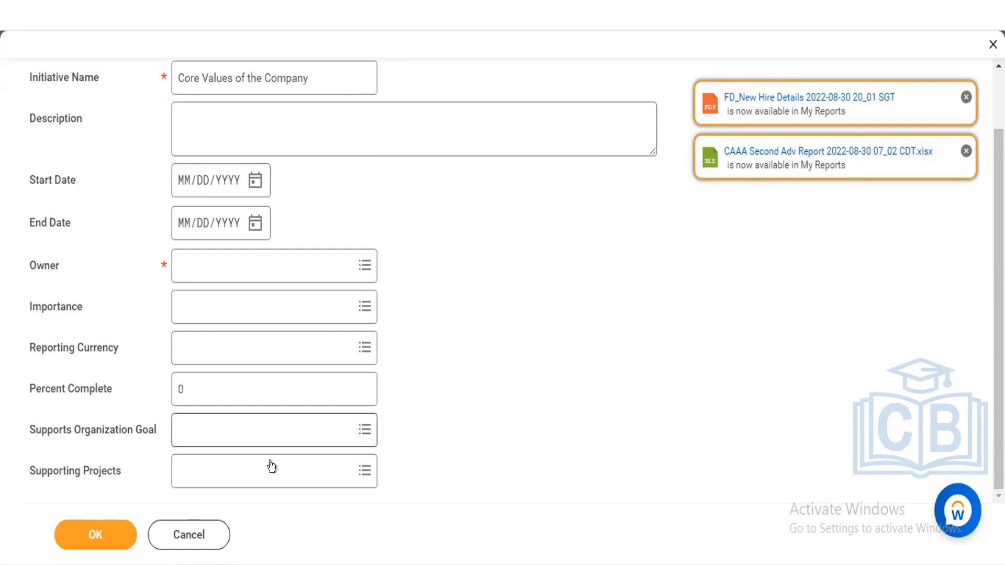
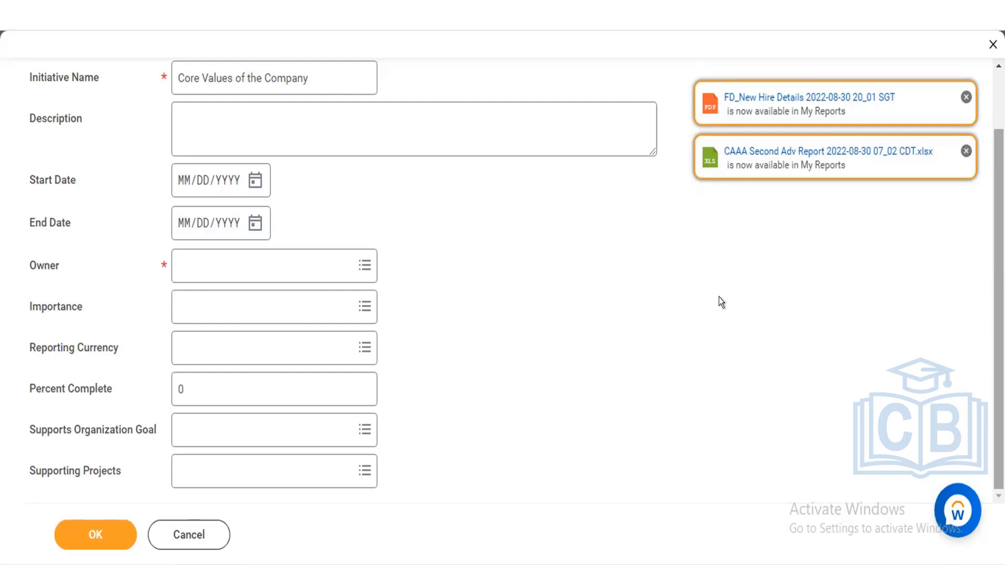
- View the supporting project choices and discard both the new initiative and the unsaved organization goal
left_click(270, 472)
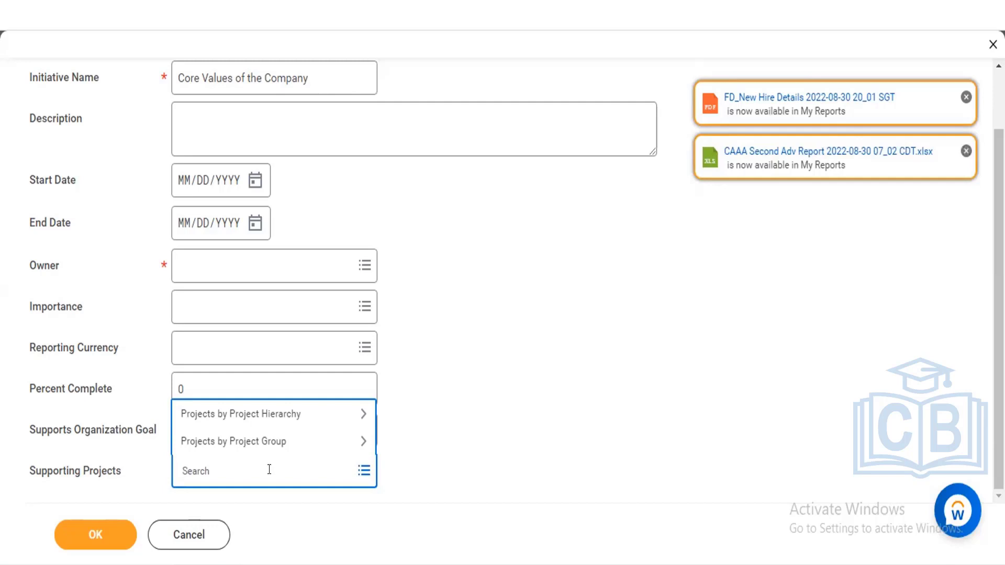
left_click(432, 363)
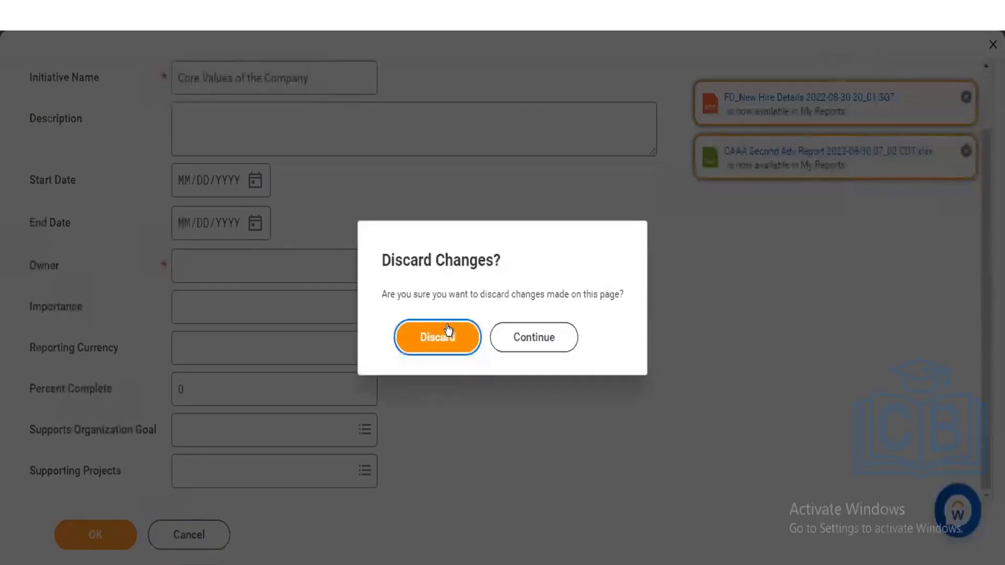
left_click(448, 325)
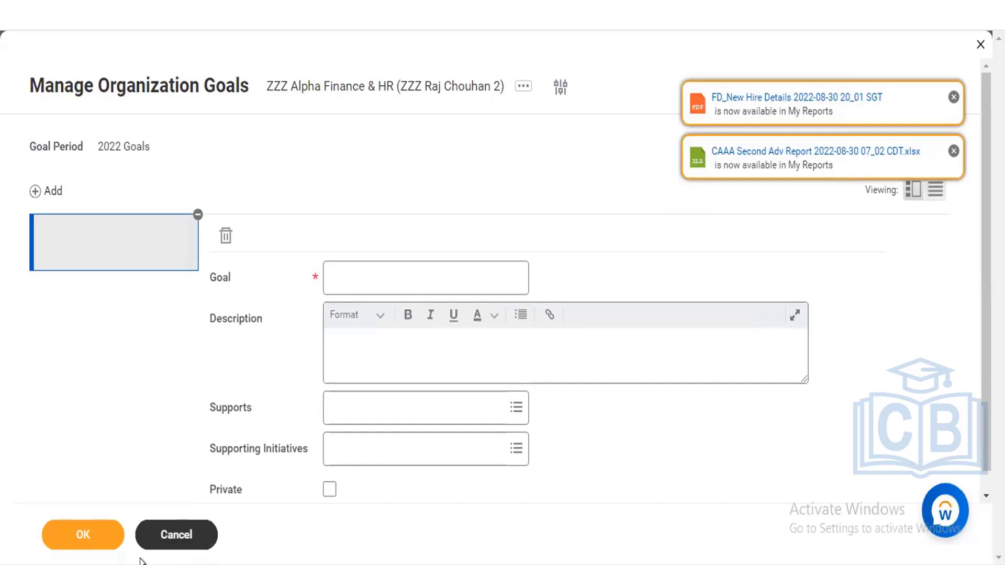
left_click(168, 535)
left_click(463, 343)
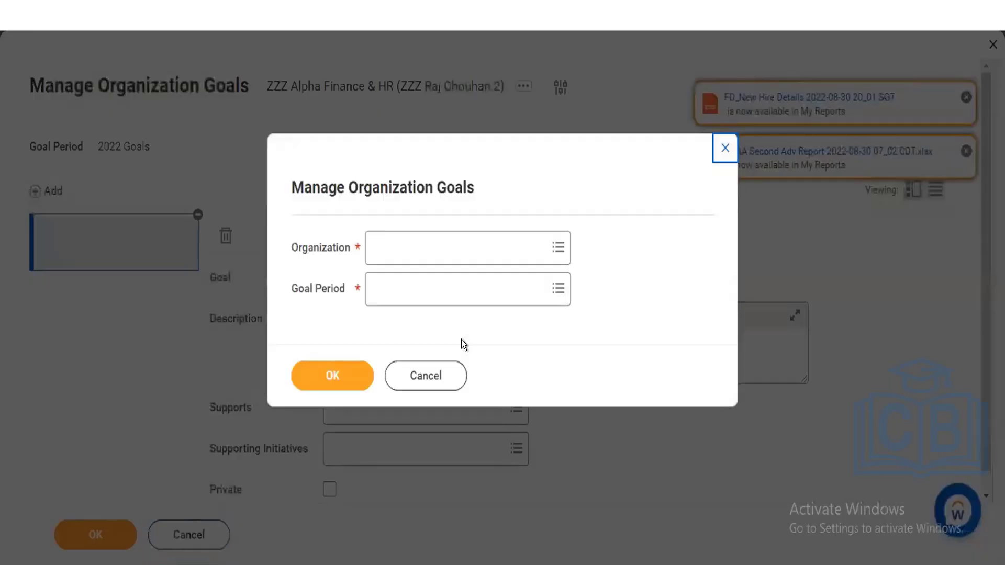
- Open the 2022 Goals of the ZZZ Alpha Finance & HR organization and add a blank goal
left_click(420, 239)
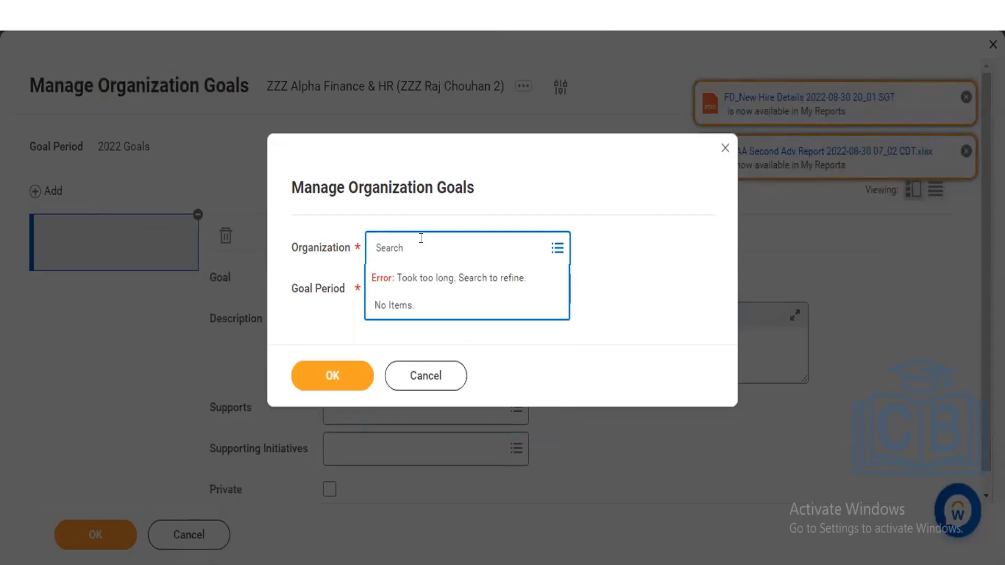
type("ZZZ Raj")
key("Return")
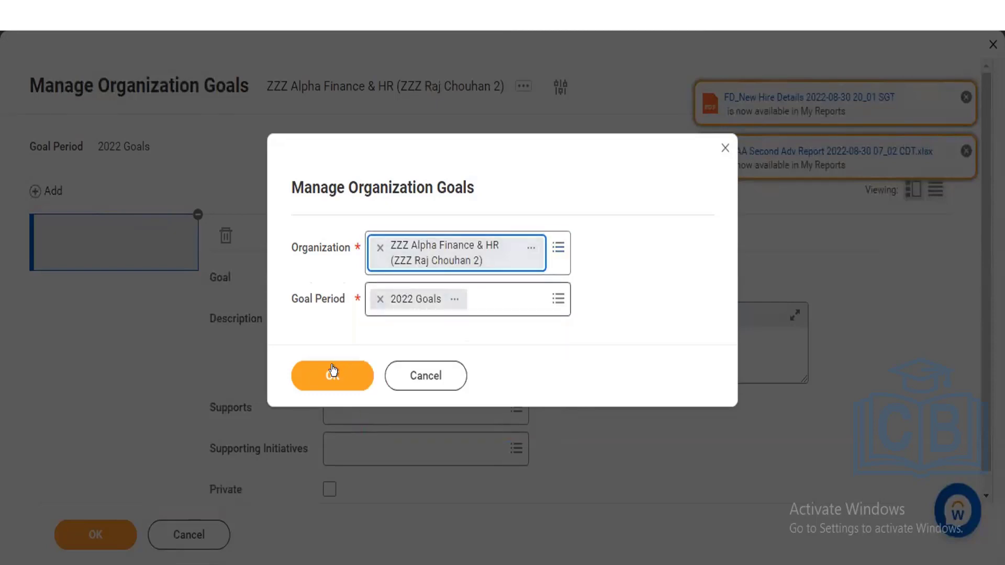
left_click(332, 367)
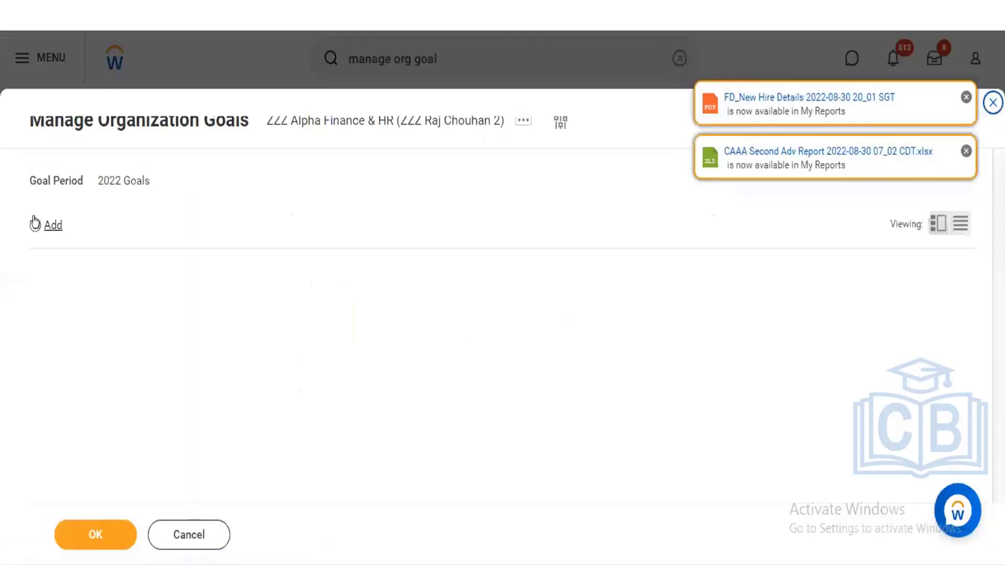
left_click(35, 224)
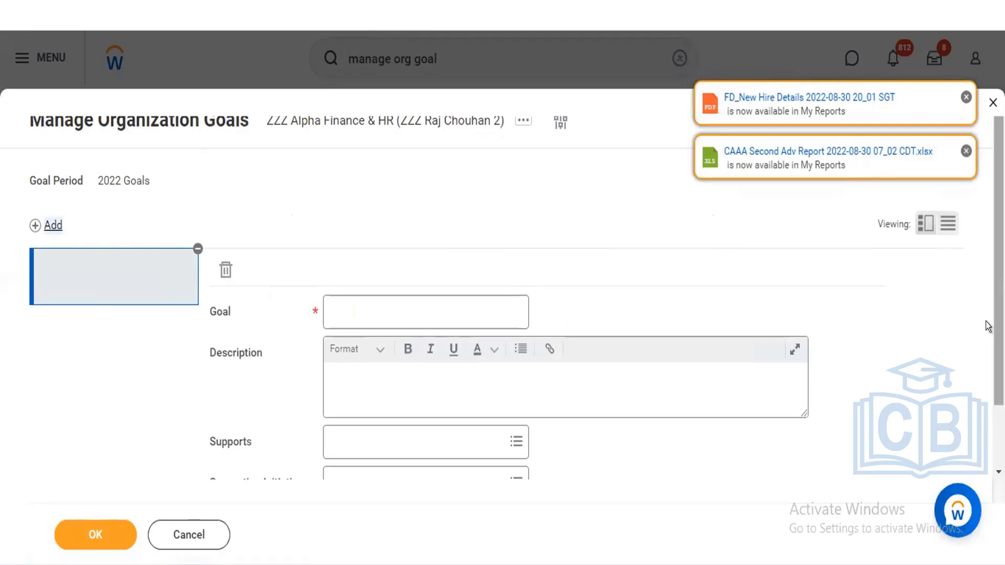
- Read the explanation of the Private option and mark the new organization goal as private
left_click_drag(986, 322, 692, 416)
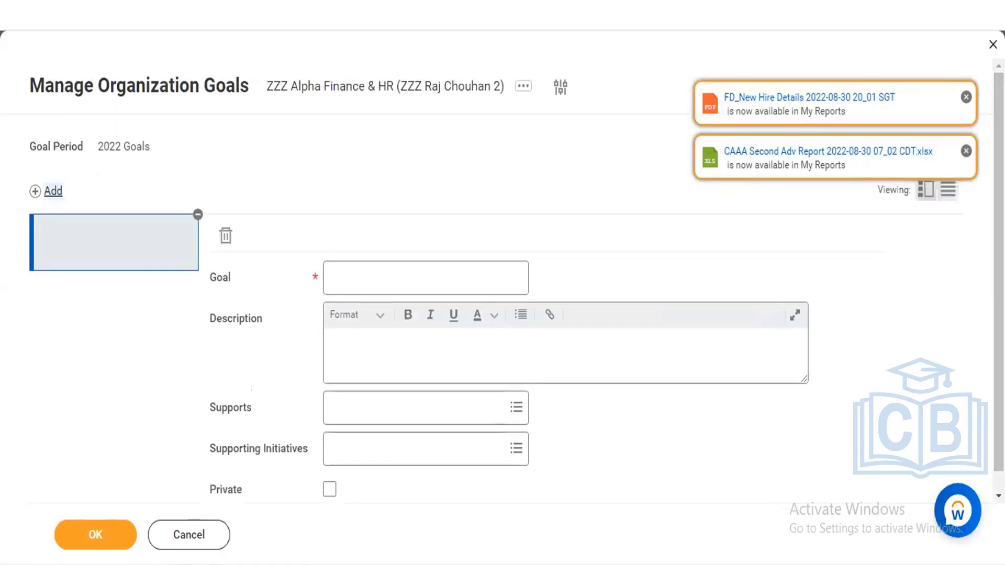
scroll(320, 477, "down", 1)
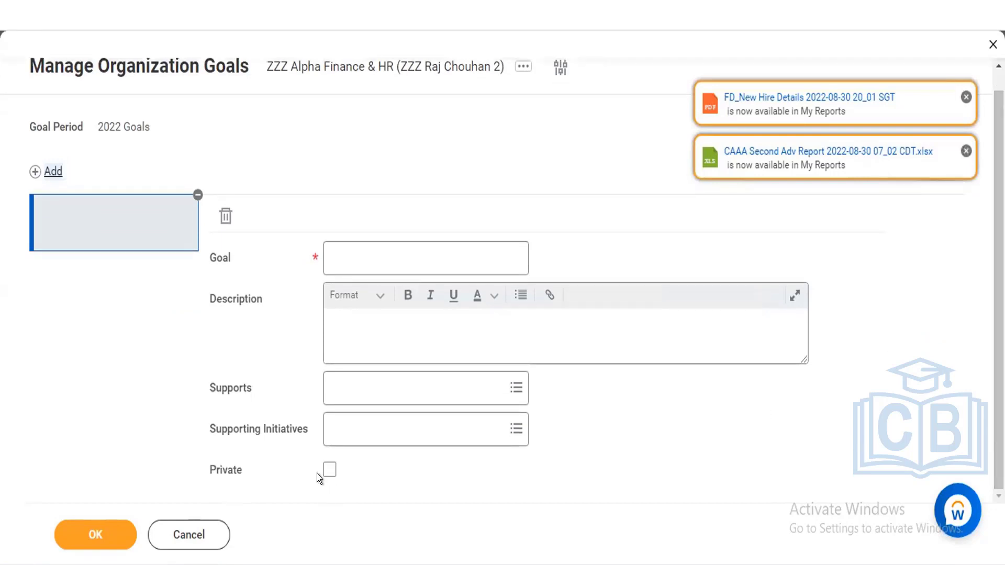
mouse_move(321, 475)
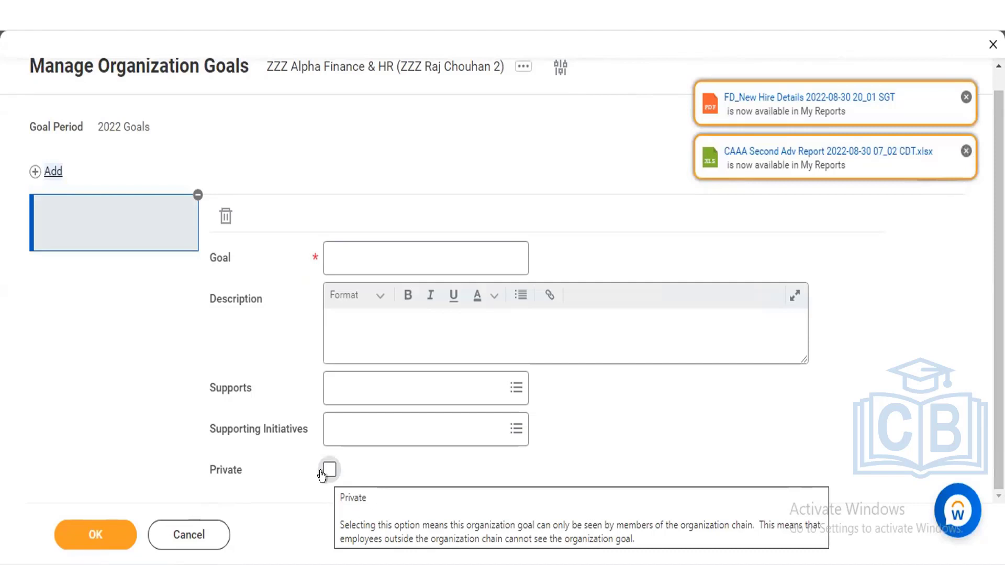
left_click(329, 470)
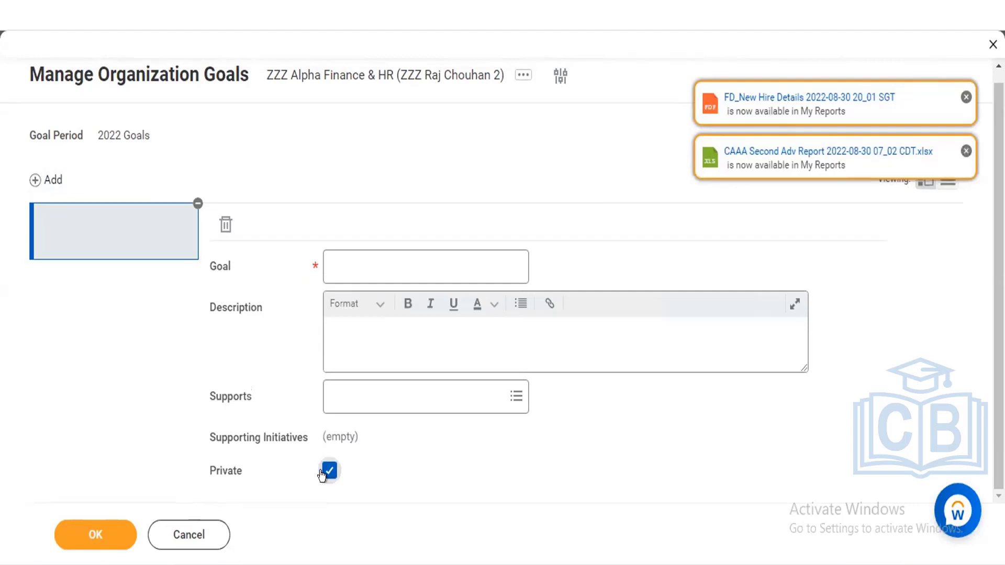
left_click(328, 470)
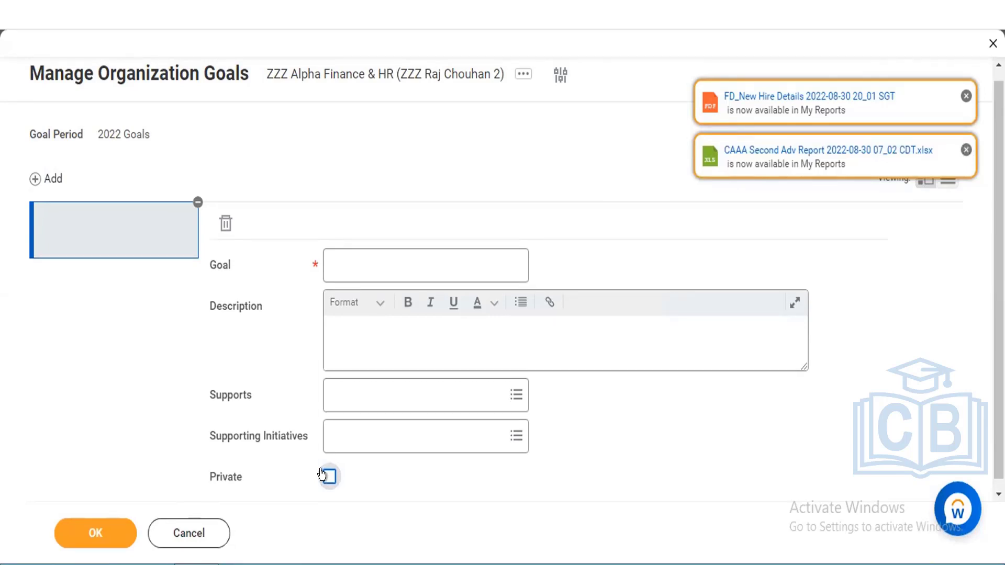
left_click(322, 475)
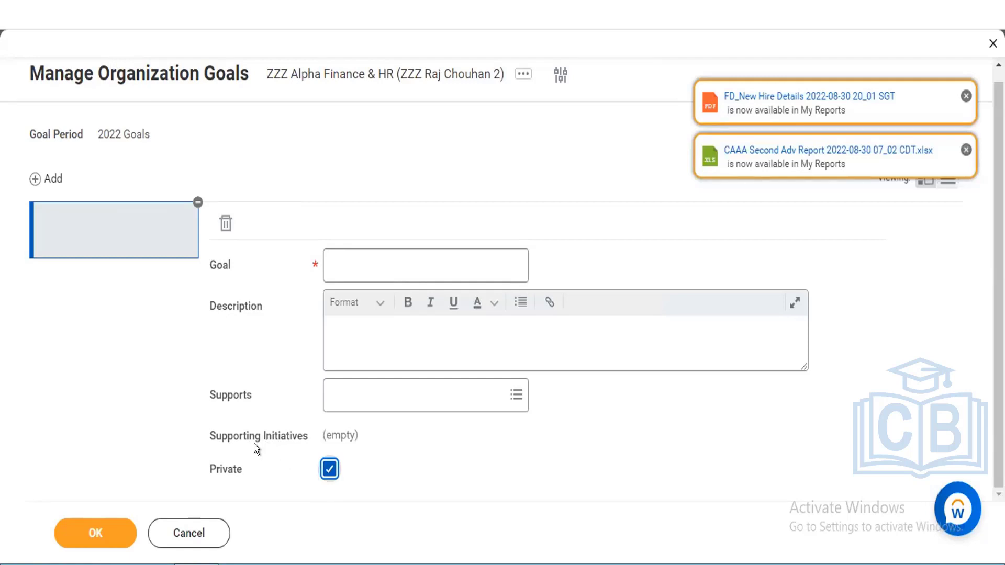
- Discard the unsaved organization goal and leave the Manage Organization Goals task
left_click(194, 523)
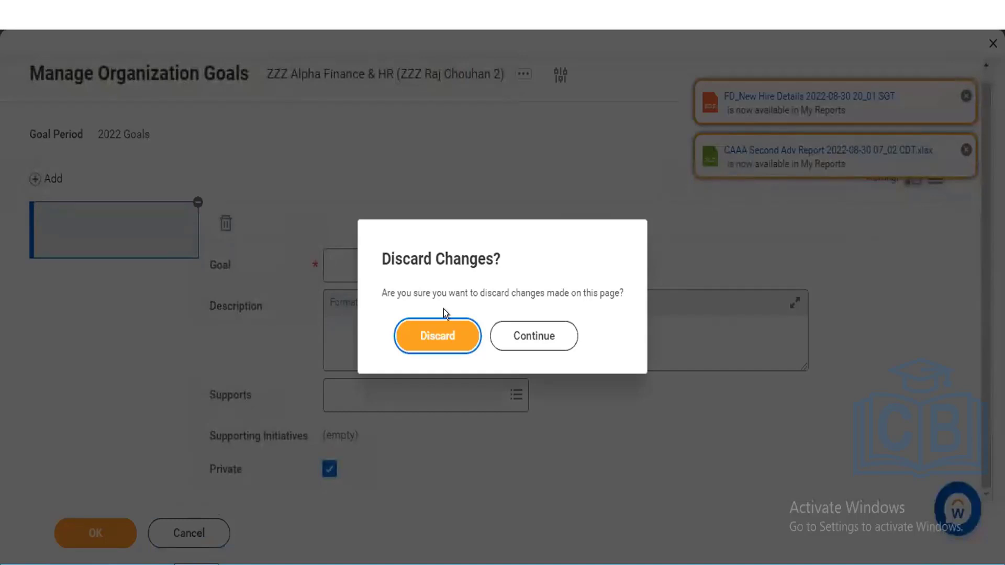
left_click(432, 337)
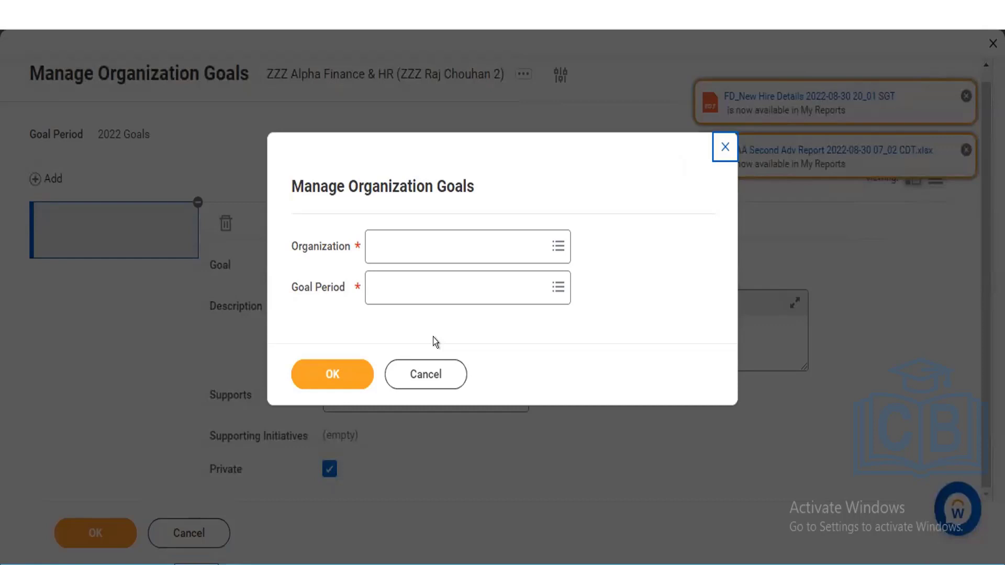
left_click(427, 372)
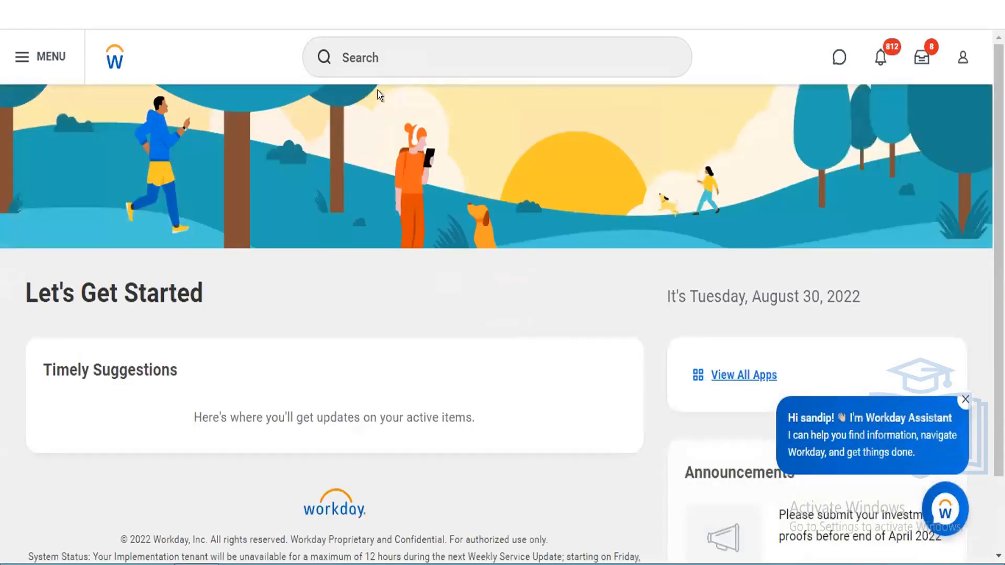
left_click(383, 47)
type("creat")
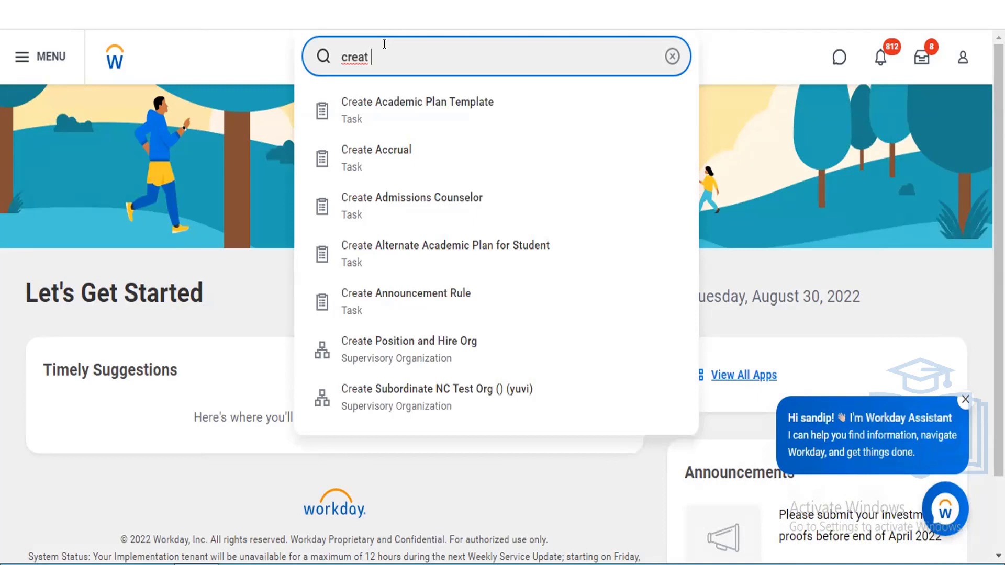
type(" org")
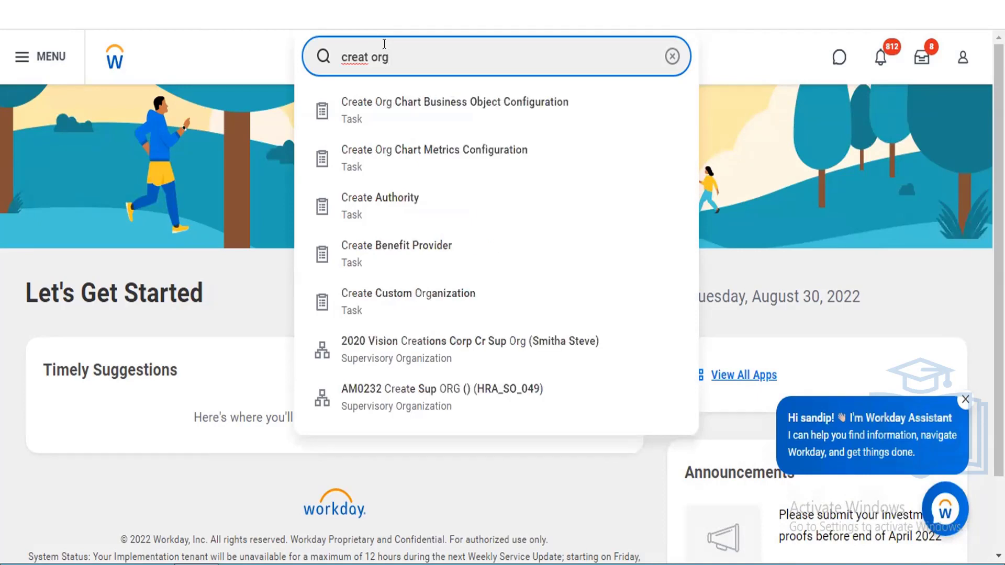
type(" goal")
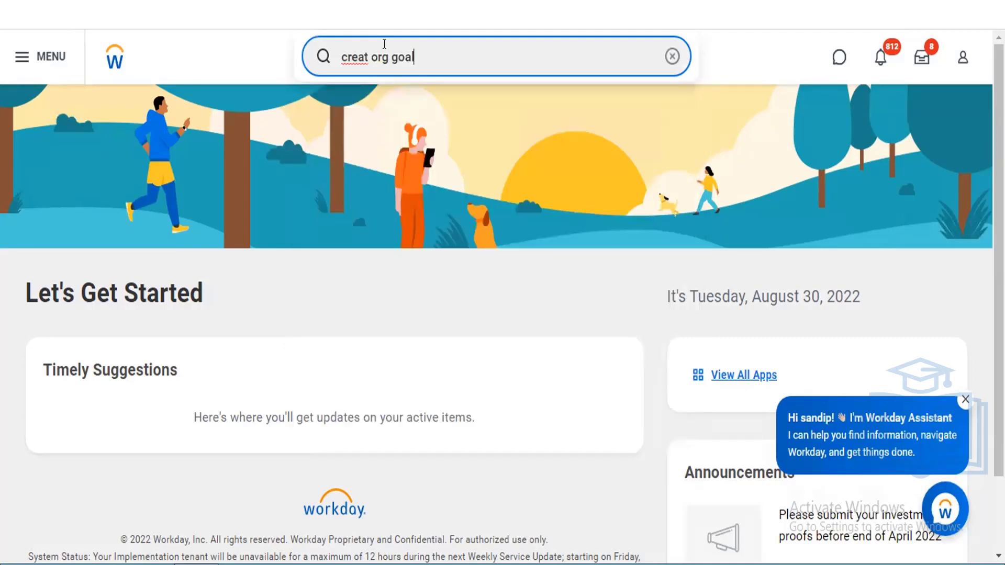
key("BackSpace")
key("BackSpace")
key("BackSpace")
key("BackSpace")
key("BackSpace")
key("BackSpace")
key("BackSpace")
key("BackSpace")
key("BackSpace")
key("BackSpace")
key("BackSpace")
key("BackSpace")
key("BackSpace")
key("BackSpace")
type("view")
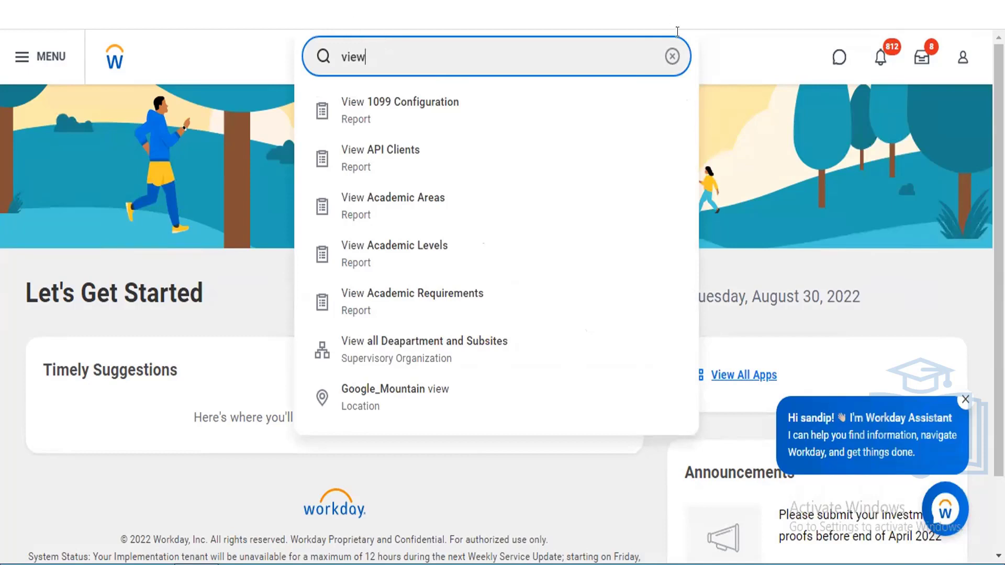
left_click(672, 54)
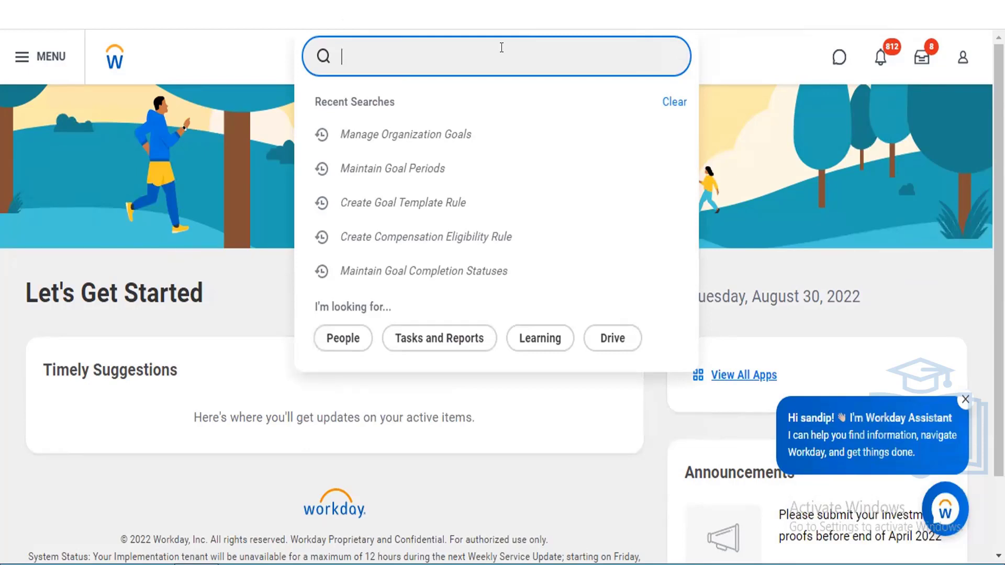
- Search for Tenant Setup - System and open the Edit Tenant Setup - System task
type("Tenant Setup")
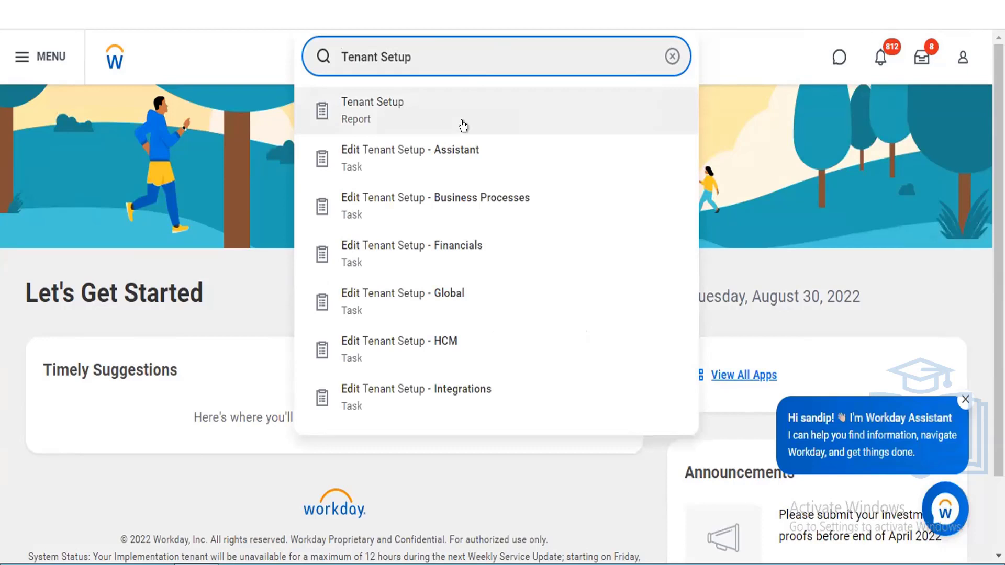
triple_click(462, 70)
scroll(462, 70, "down", 2)
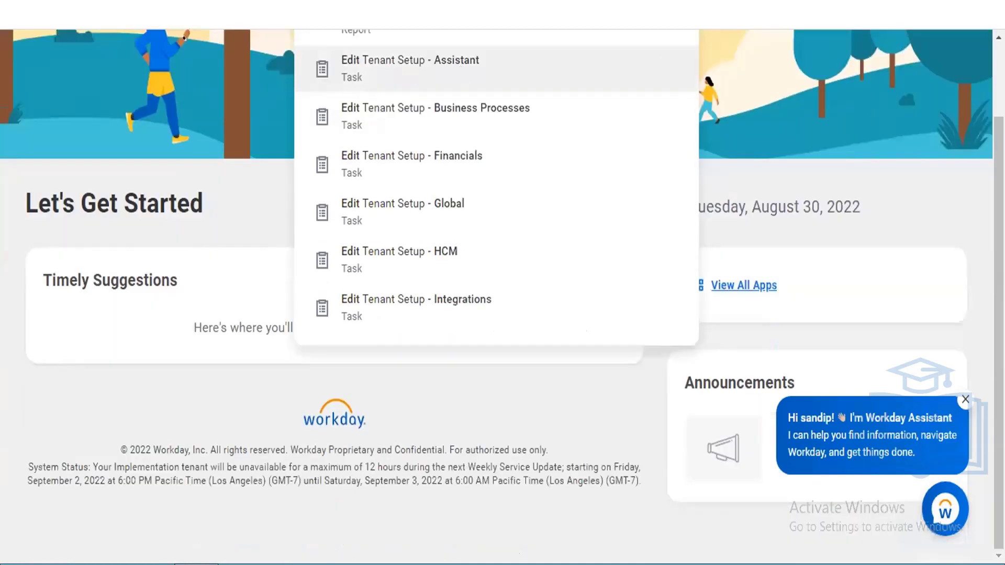
scroll(643, 135, "up", 2)
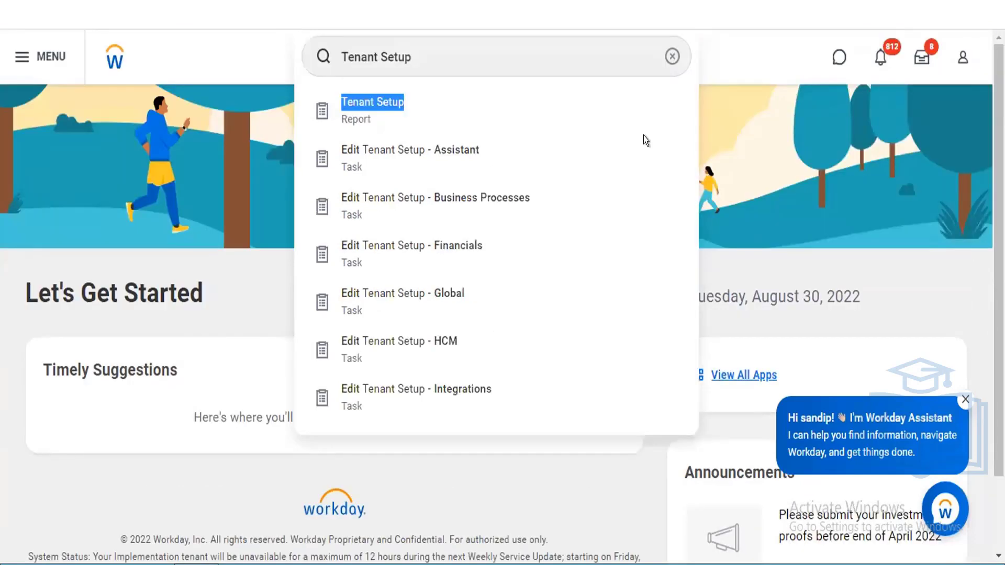
left_click(479, 38)
type("- Syst")
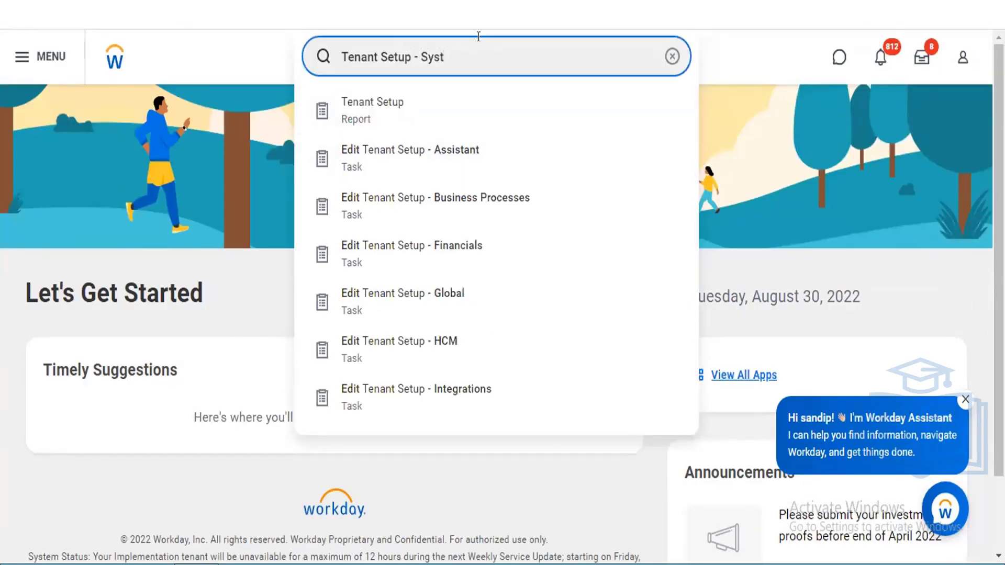
left_click(438, 106)
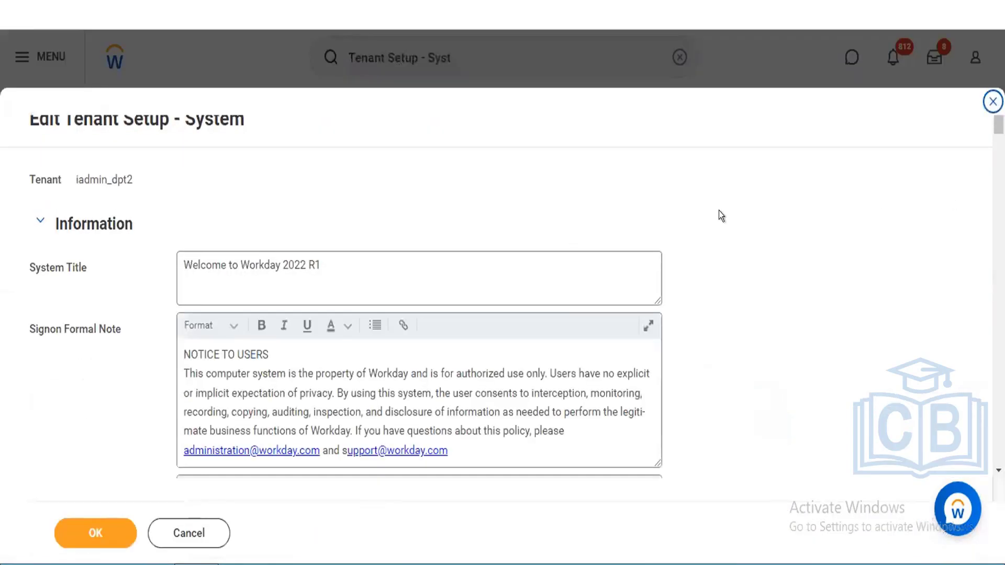
- Try to find "goal" on the system tenant setup page and clear the search term
key("ctrl+f")
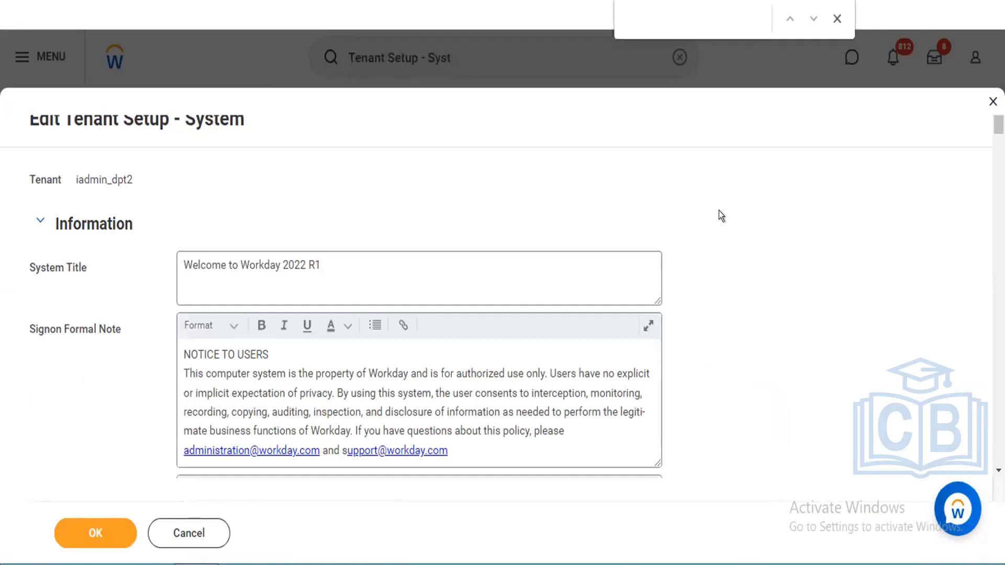
type("goal")
key("BackSpace")
key("BackSpace")
key("BackSpace")
key("BackSpace")
- Look through the system tenant setup from Information to Default Values and Time Zone Configuration, and close the task without saving
scroll(503, 314, "down", 2)
scroll(503, 314, "down", 10)
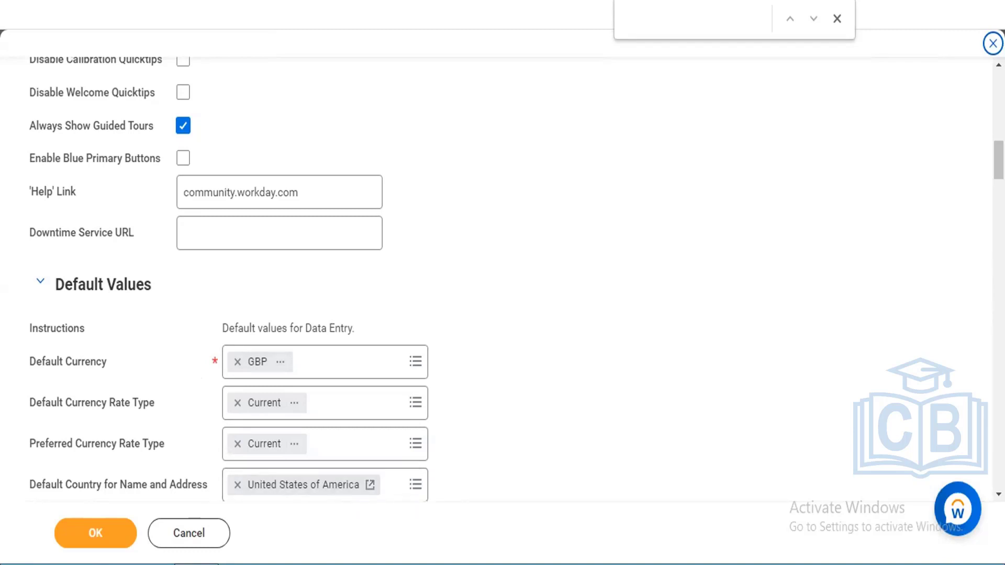
scroll(502, 277, "down", 2)
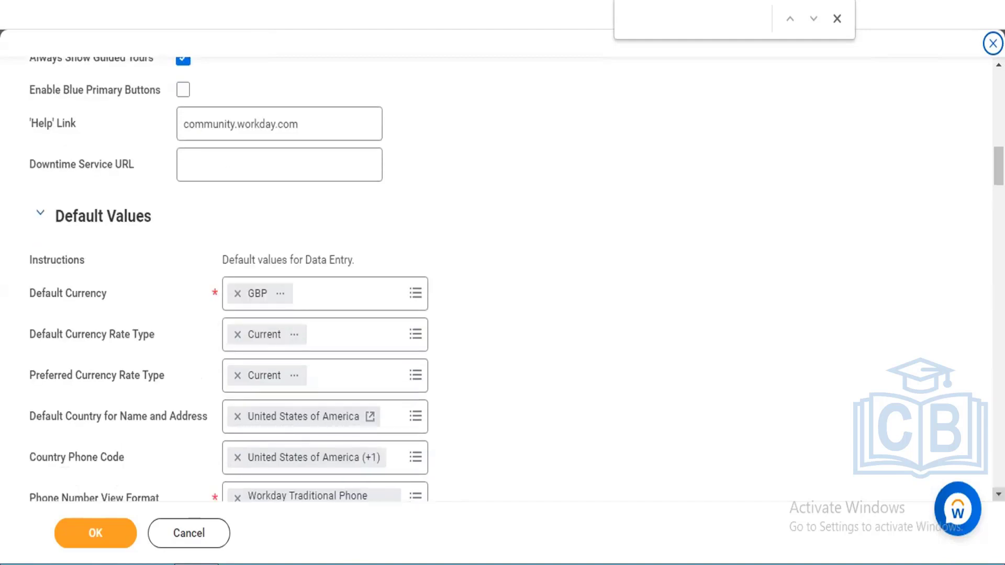
scroll(503, 277, "down", 6)
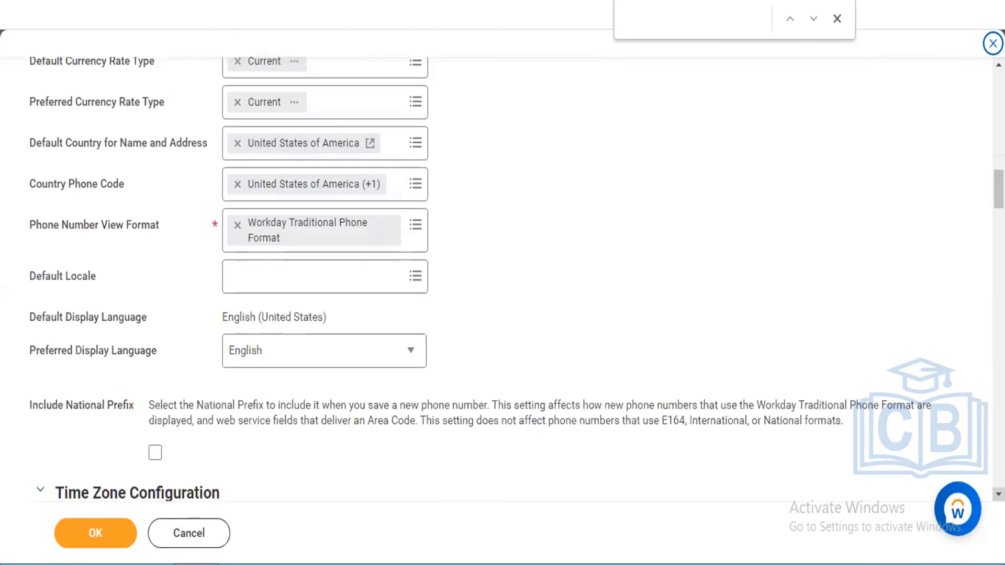
scroll(502, 278, "down", 1)
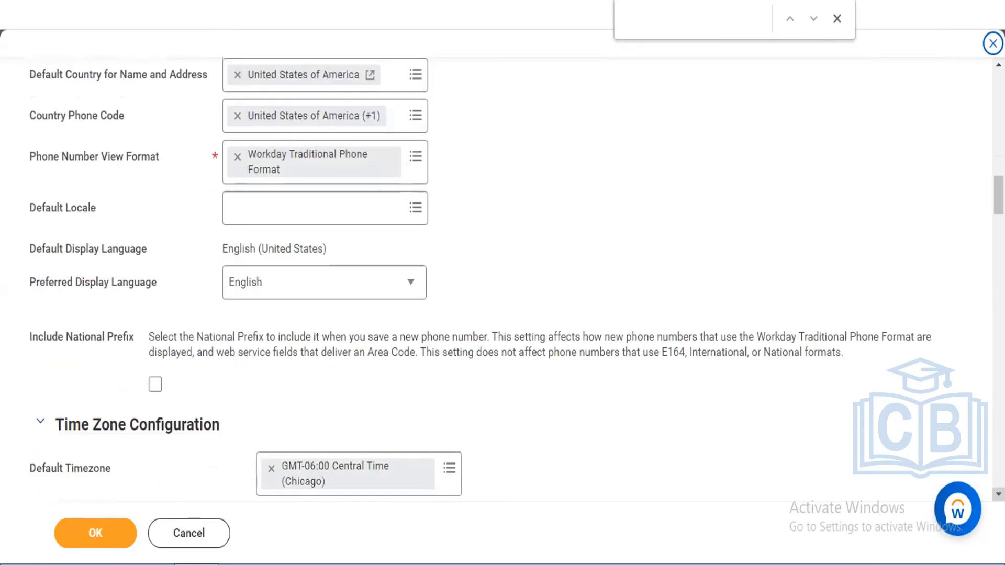
scroll(502, 278, "down", 1)
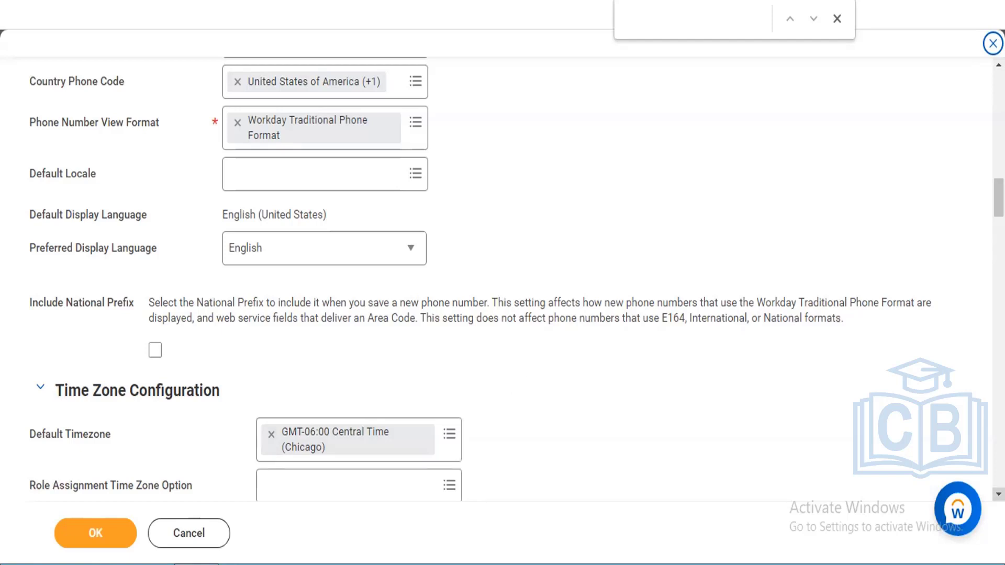
scroll(998, 494, "down", 2)
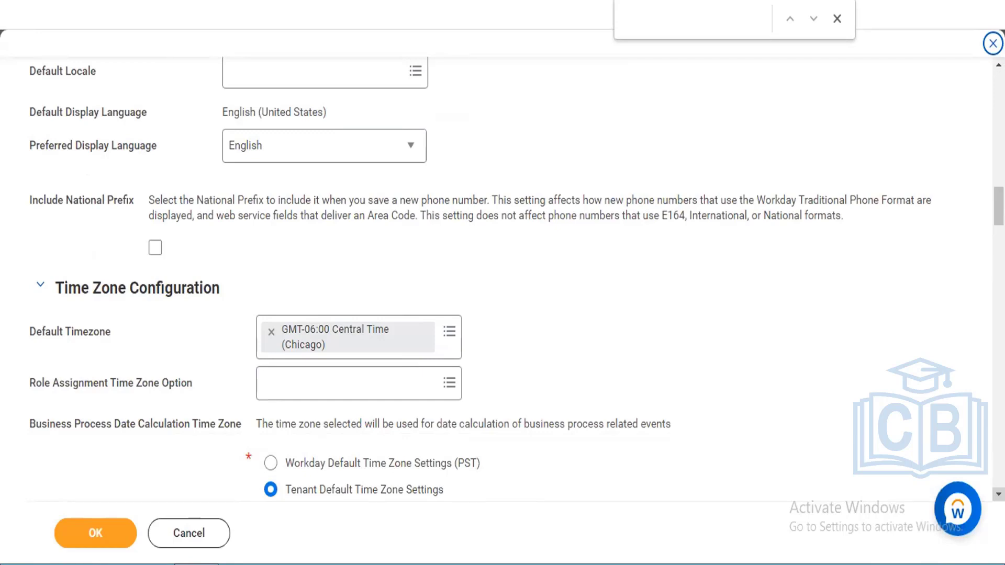
scroll(516, 278, "down", 1)
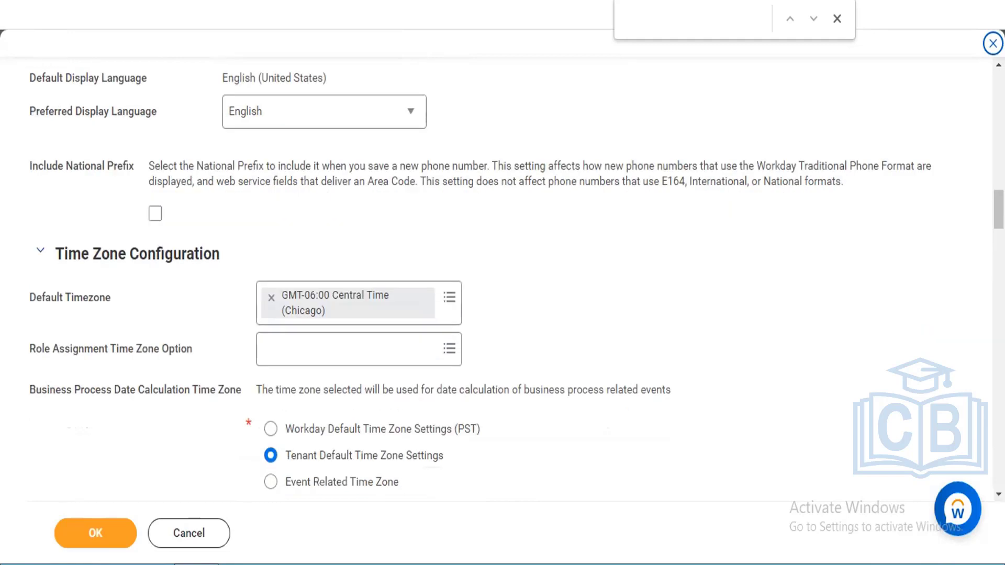
left_click(990, 40)
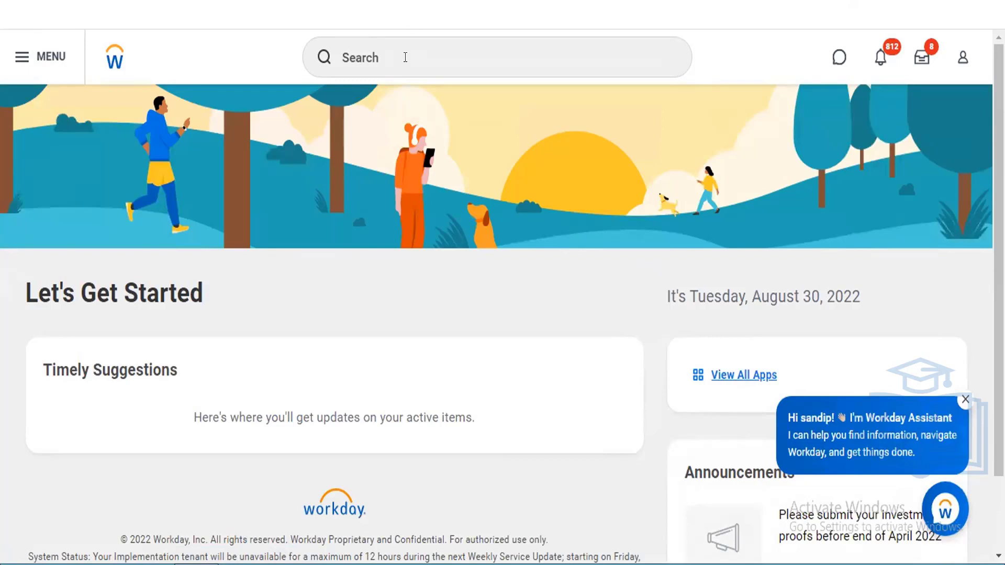
- Search for "tenant setup" and open the Edit Tenant Setup - HCM task
left_click(405, 58)
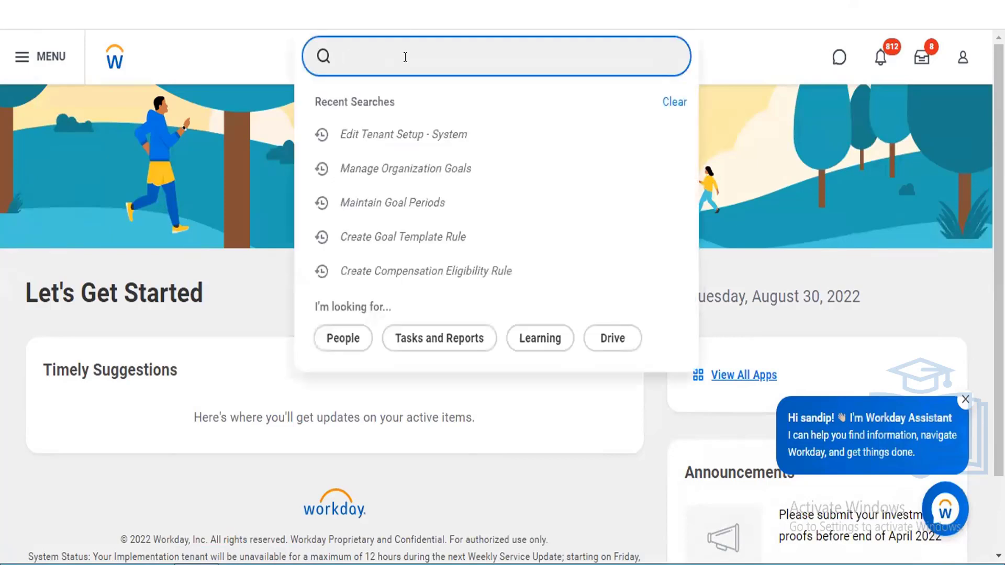
type("tenant setup")
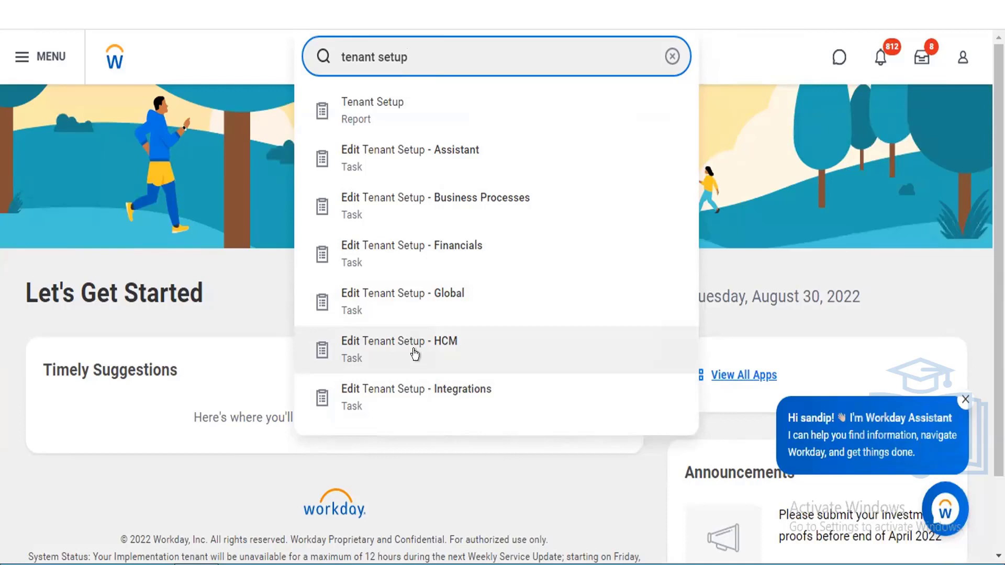
left_click(414, 354)
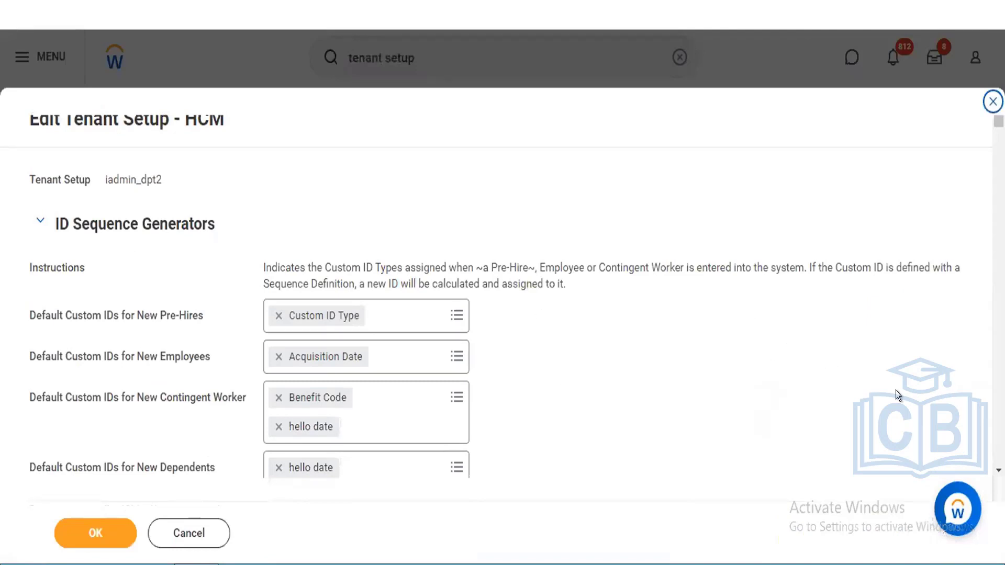
- Look through the HCM tenant setup from ID Sequence Generators to Job Requisitions, Benefits and Compensation, and close the task without saving
scroll(995, 471, "down", 2)
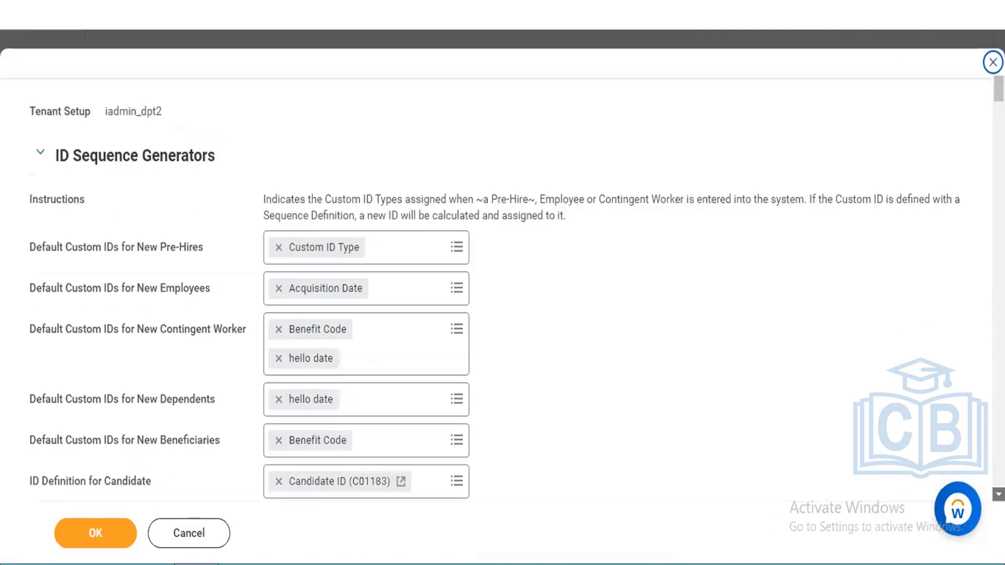
scroll(497, 283, "down", 10)
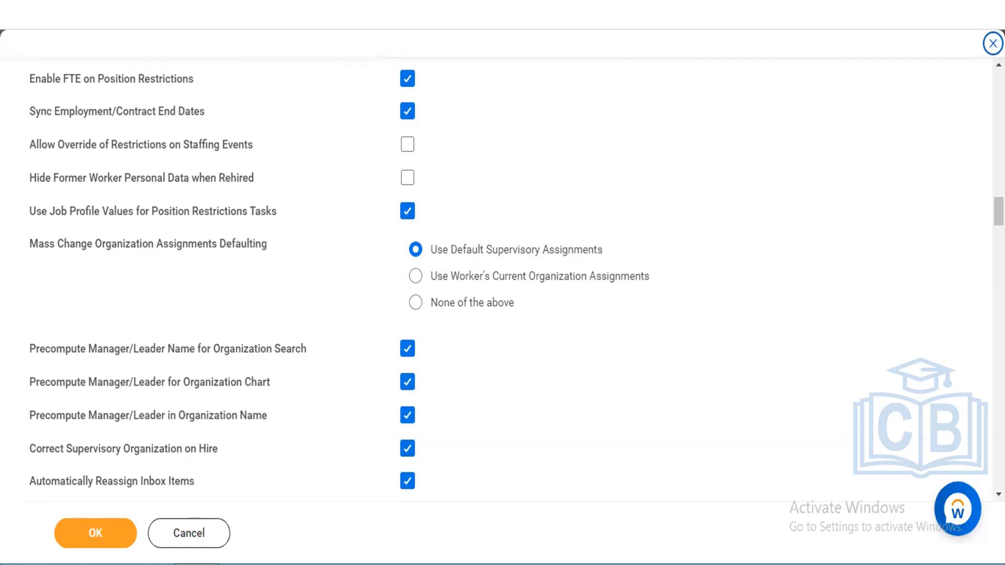
scroll(503, 285, "down", 3)
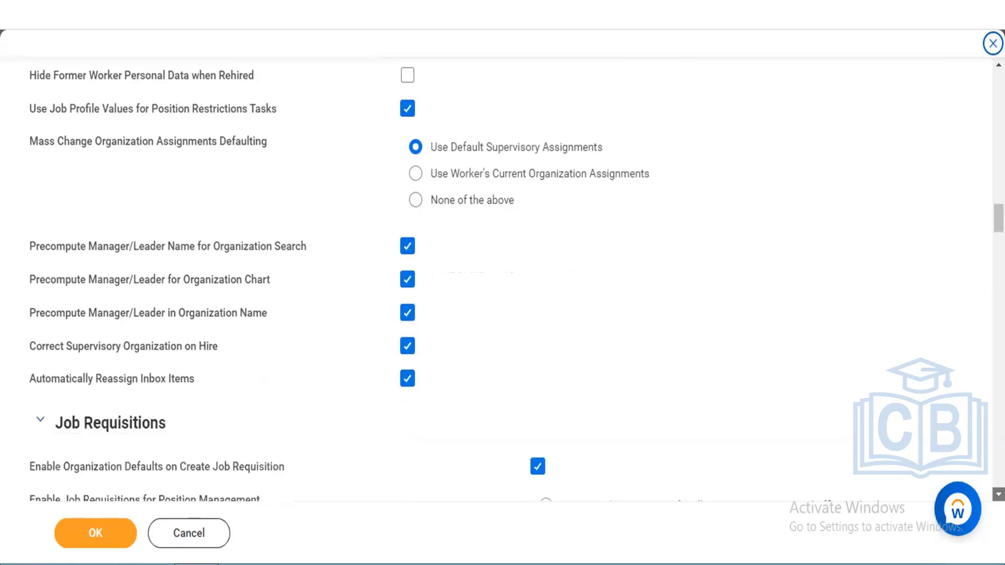
scroll(502, 283, "down", 2)
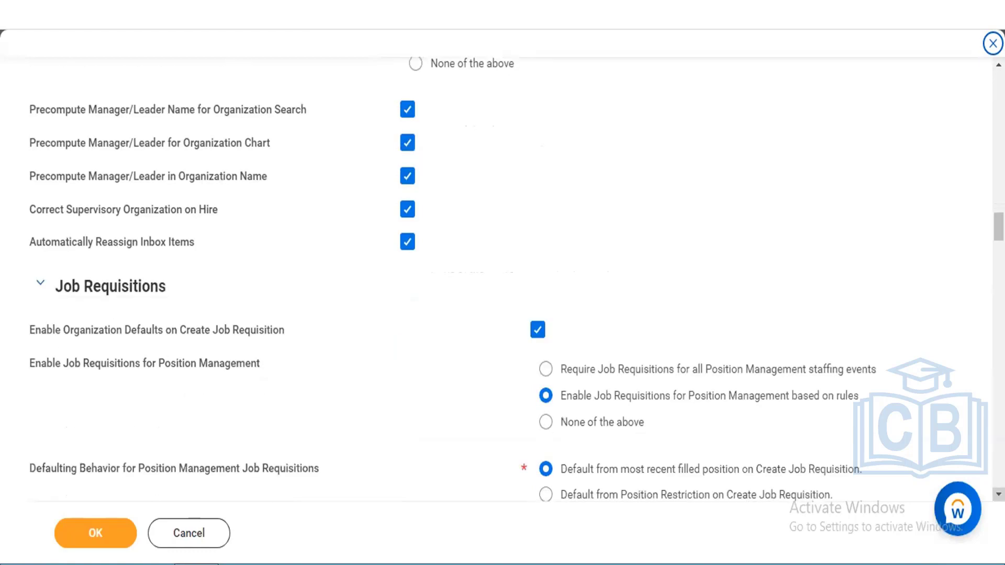
scroll(502, 283, "down", 8)
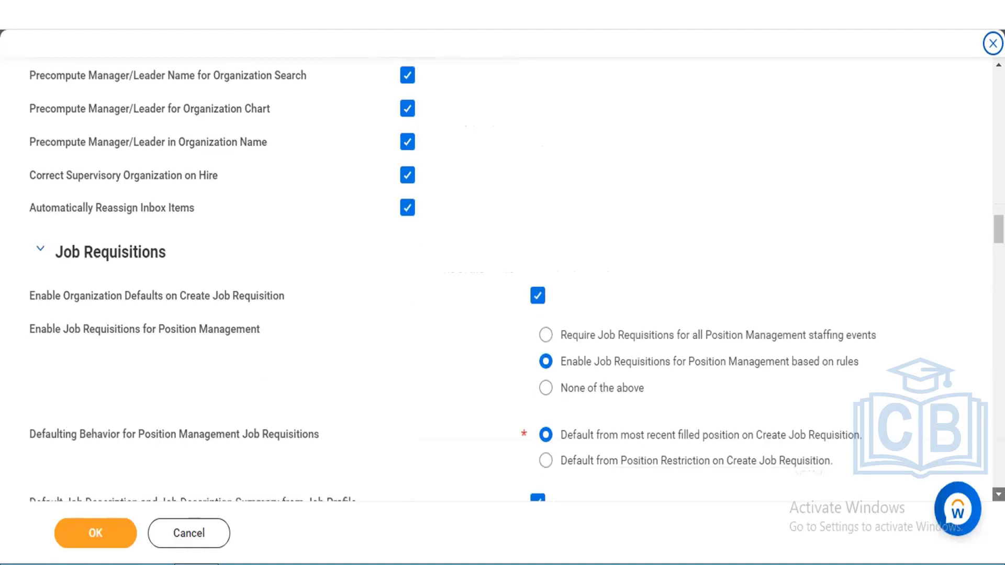
scroll(503, 283, "down", 6)
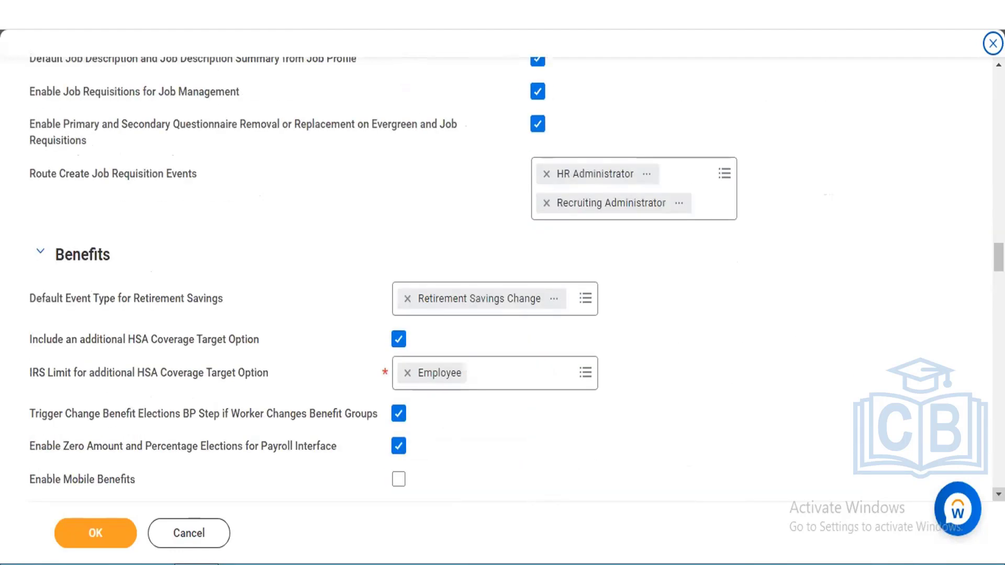
scroll(503, 283, "down", 5)
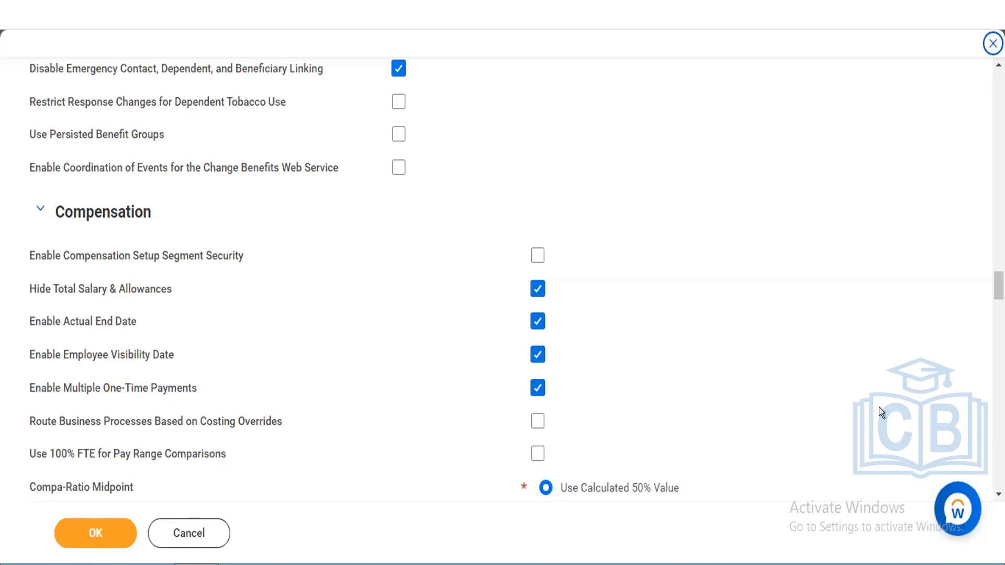
left_click(987, 42)
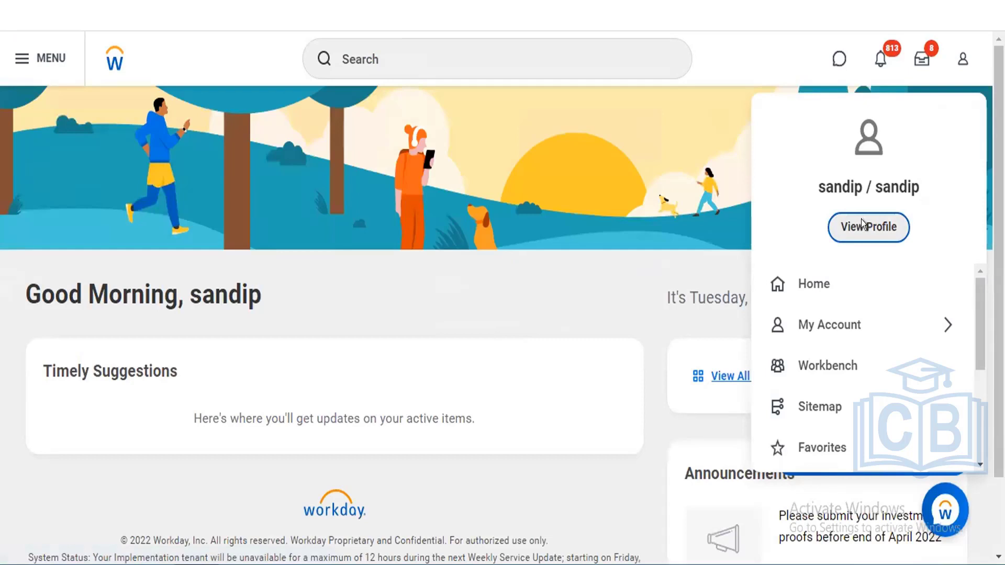
- Open the signed-in account's own profile and examine its security groups
left_click(657, 218)
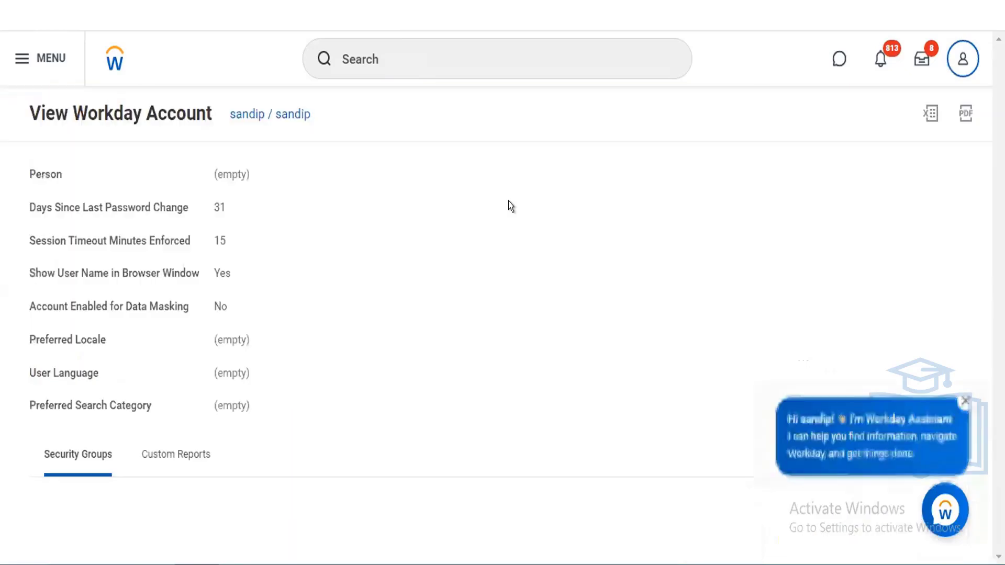
scroll(461, 242, "down", 2)
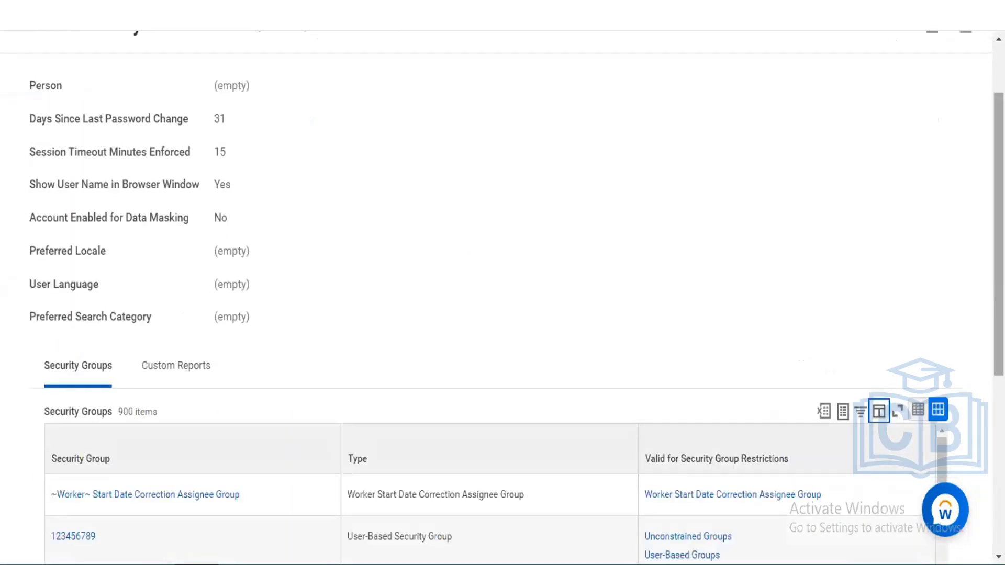
scroll(502, 296, "down", 2)
scroll(117, 284, "down", 2)
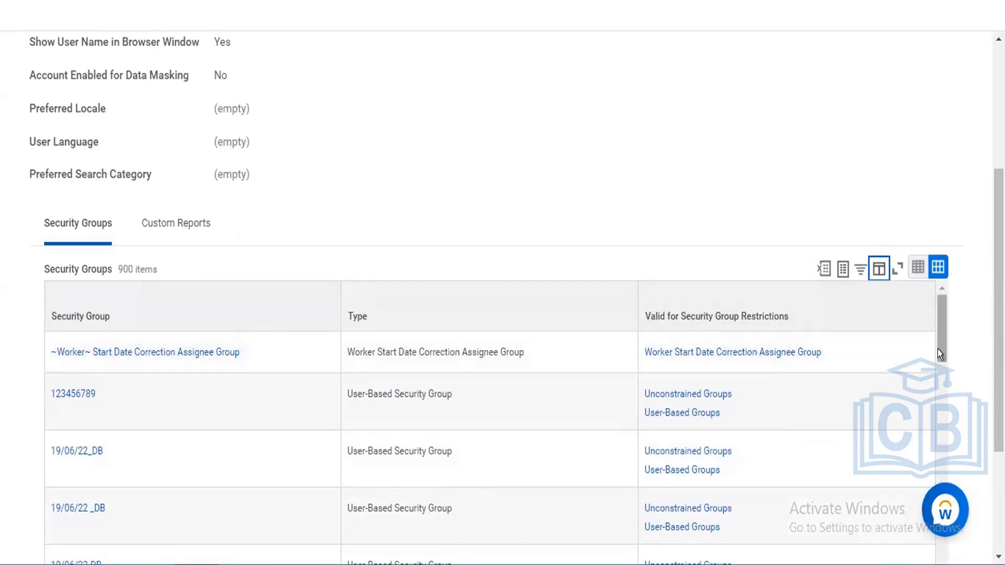
scroll(937, 350, "down", 3)
left_click_drag(999, 335, 999, 209)
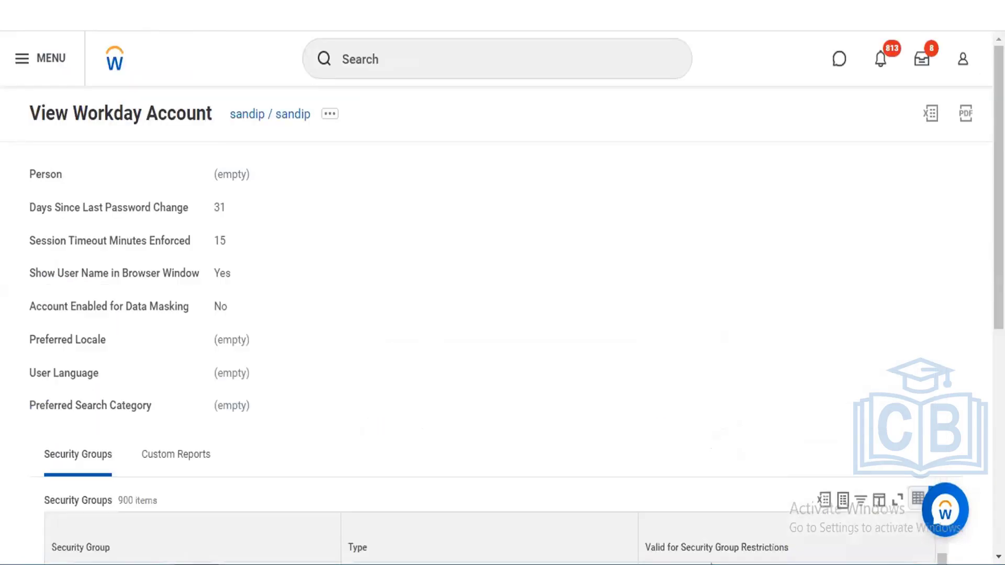
- Check the options available under My Account and back out of them
left_click(955, 51)
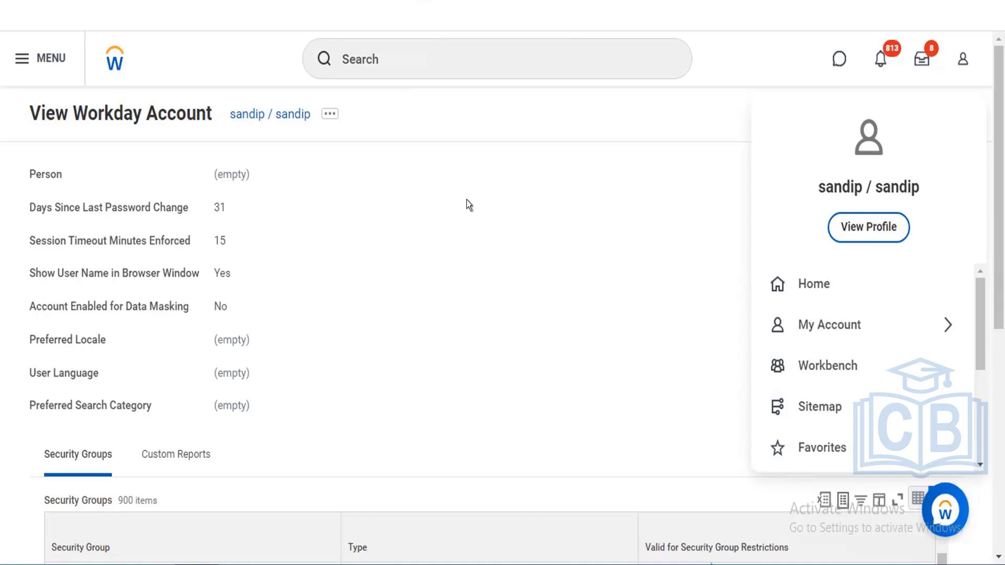
left_click(880, 315)
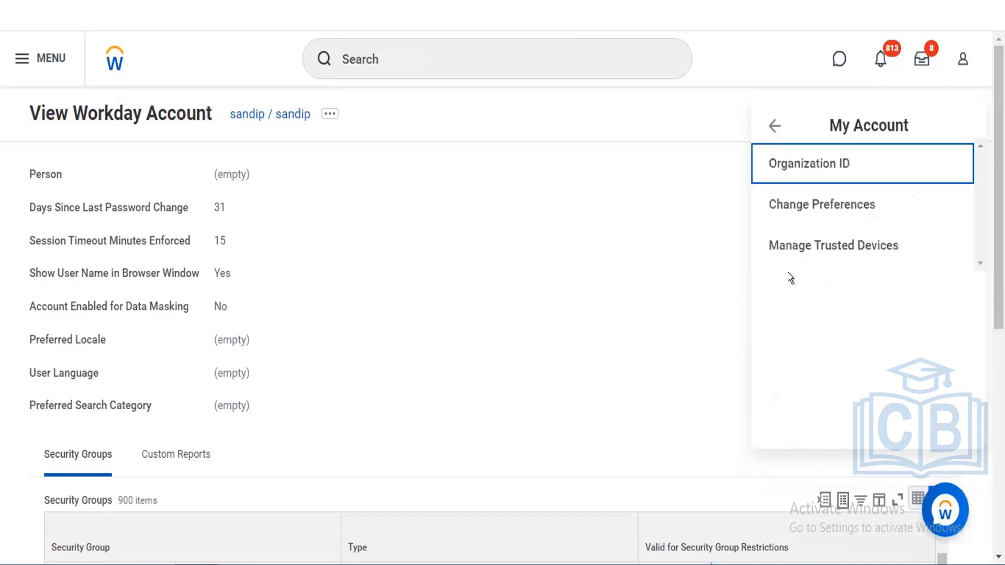
left_click(765, 130)
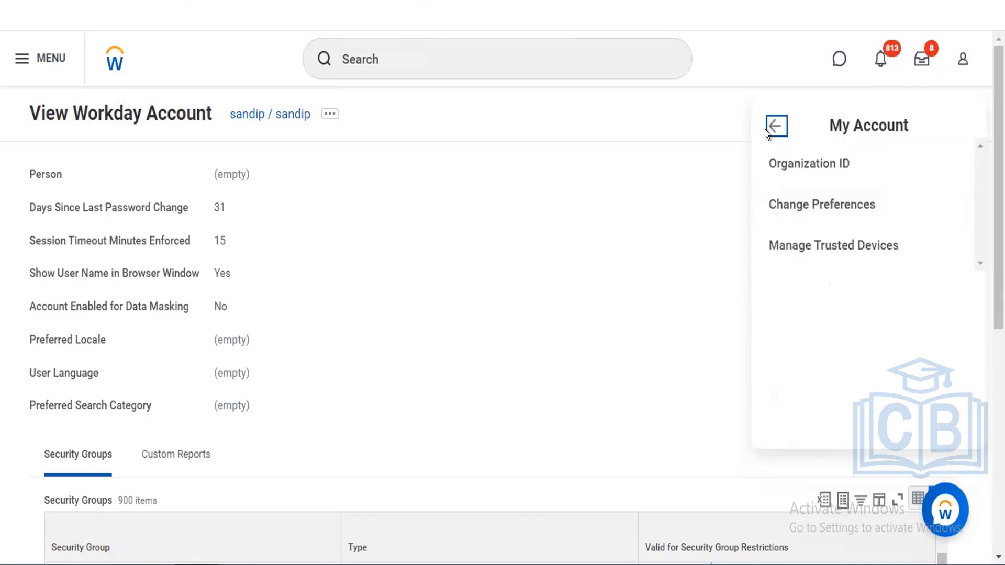
- Search for "view workday account" and run the View Workday Account report for the signed-in user's account
left_click(431, 47)
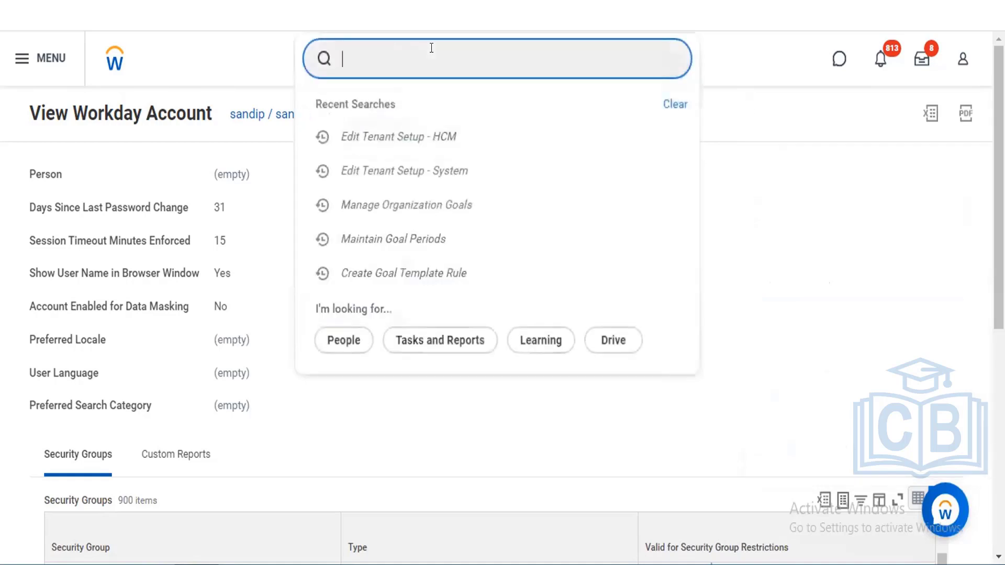
type("view workday acc")
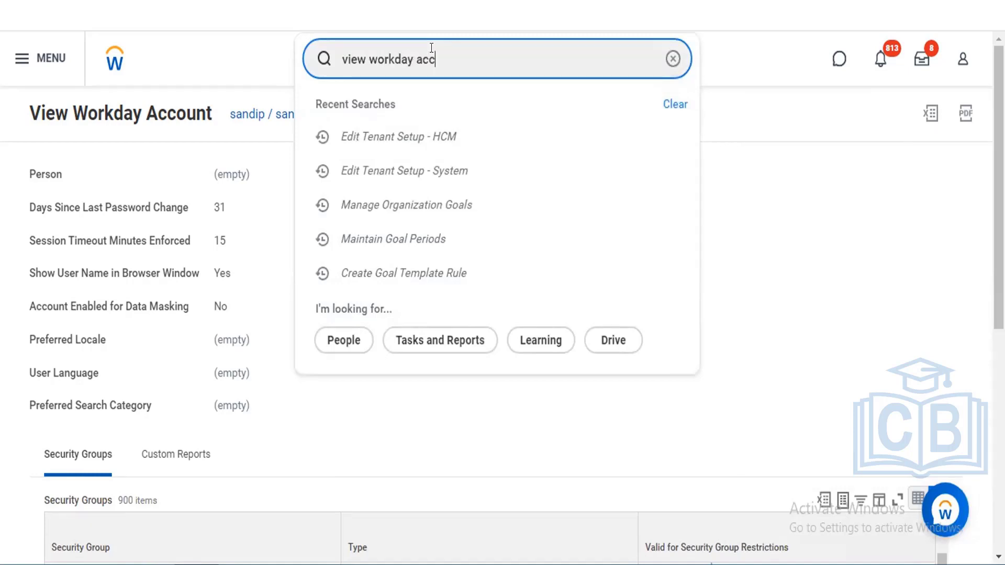
type("ount")
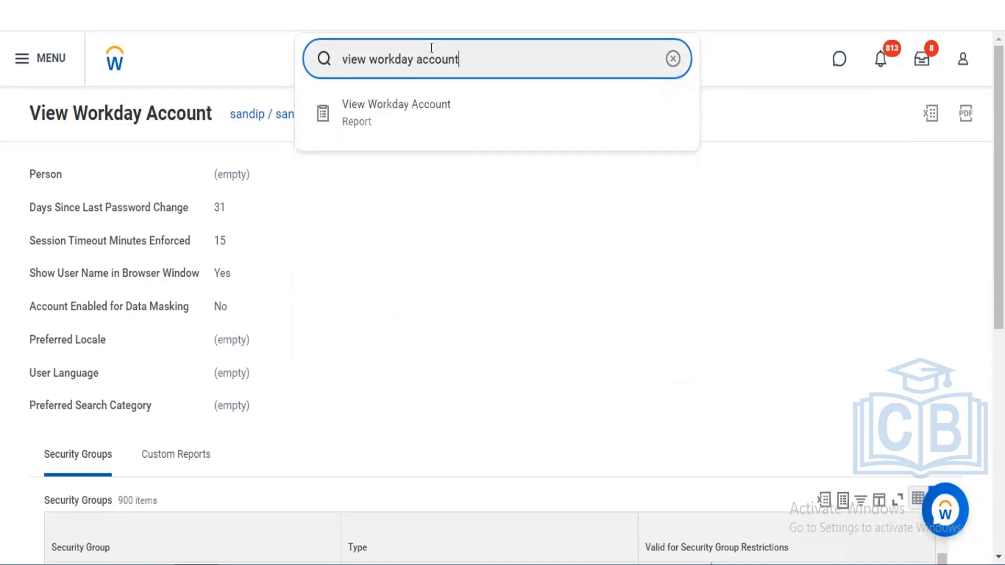
left_click(408, 97)
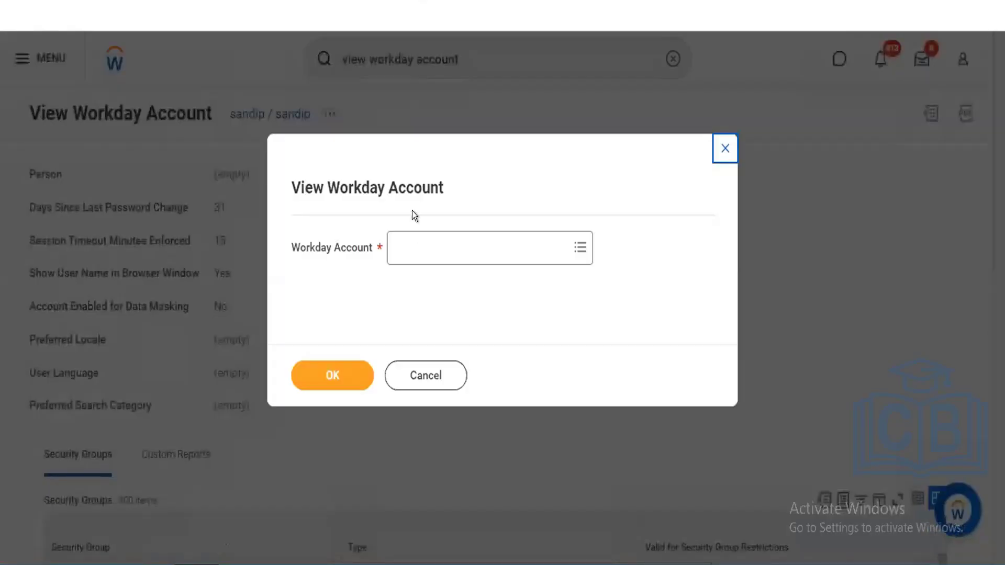
left_click(417, 242)
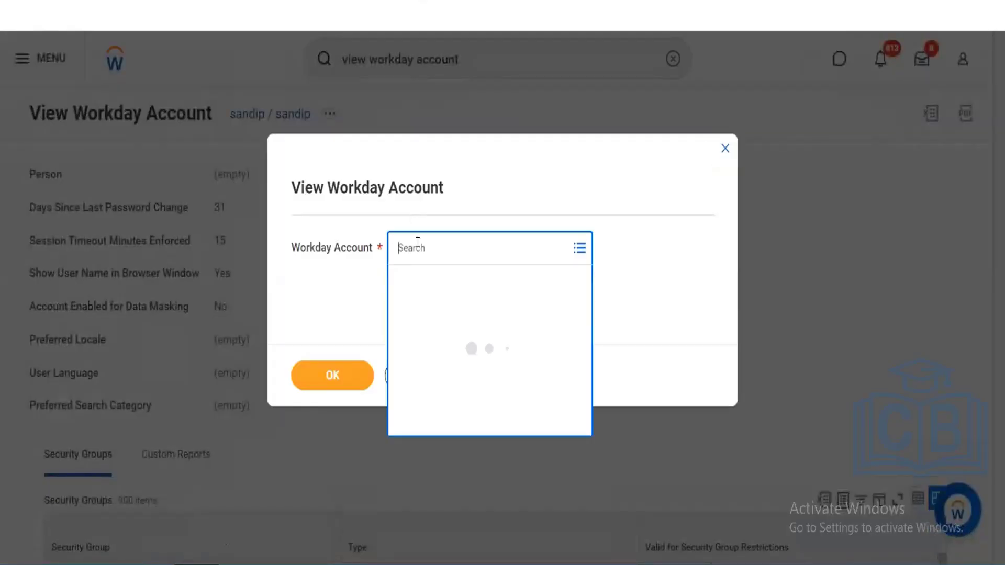
type("sandip")
key("Return")
left_click(303, 365)
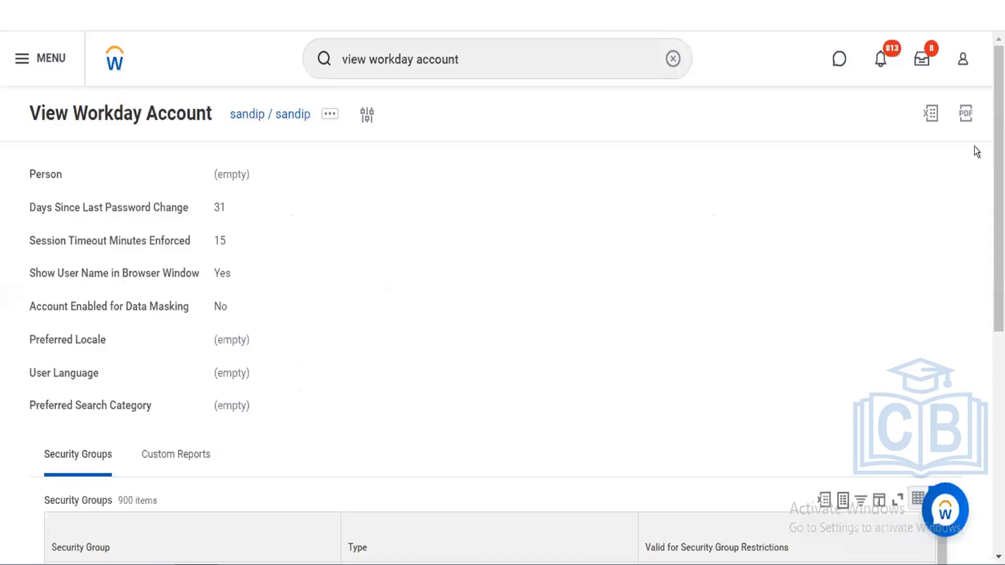
- Examine the security groups listed in the View Workday Account report
scroll(502, 297, "down", 2)
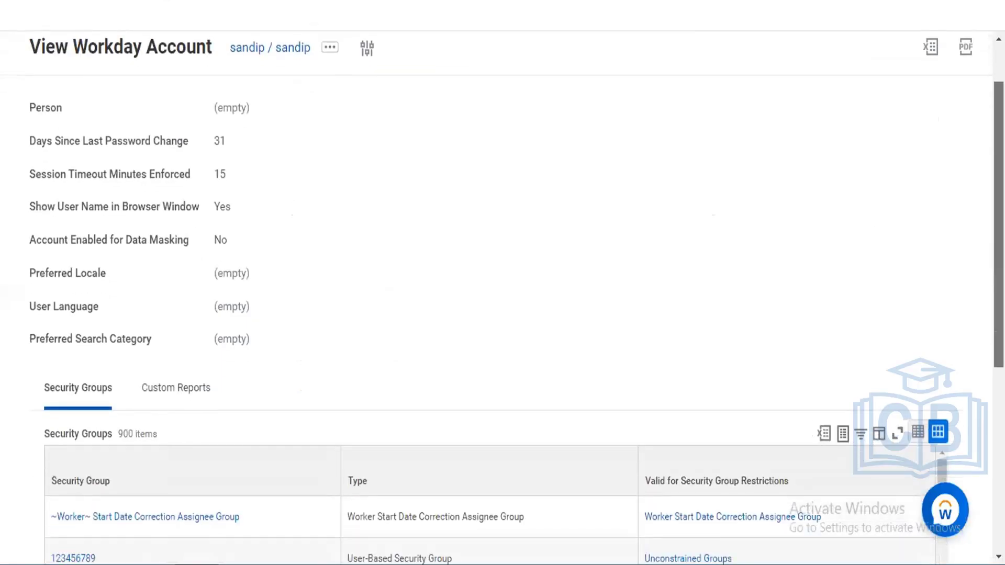
scroll(502, 297, "down", 2)
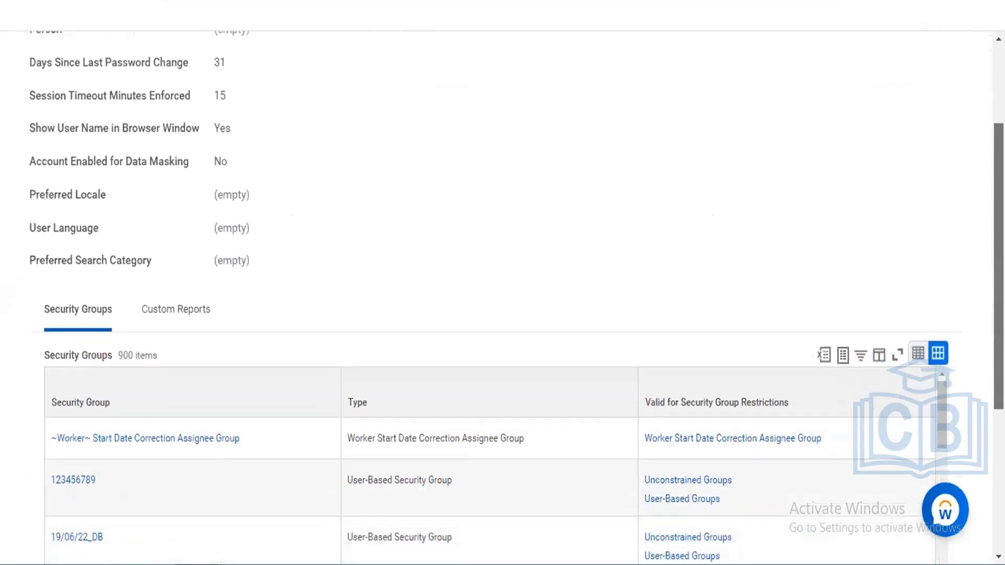
scroll(502, 297, "down", 1)
scroll(989, 387, "down", 2)
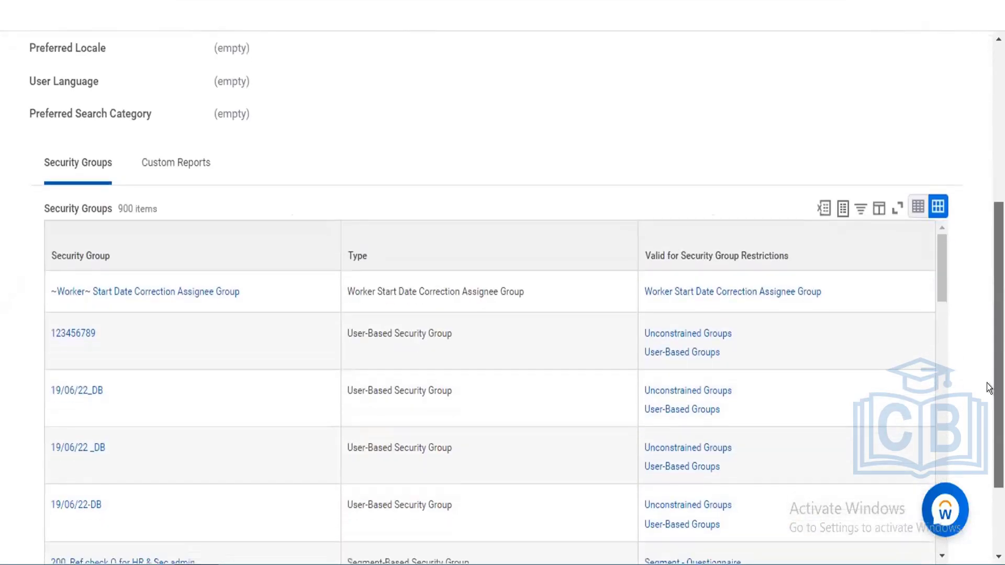
- Check the custom reports listed for the Workday account and return to its security groups
scroll(985, 429, "down", 2)
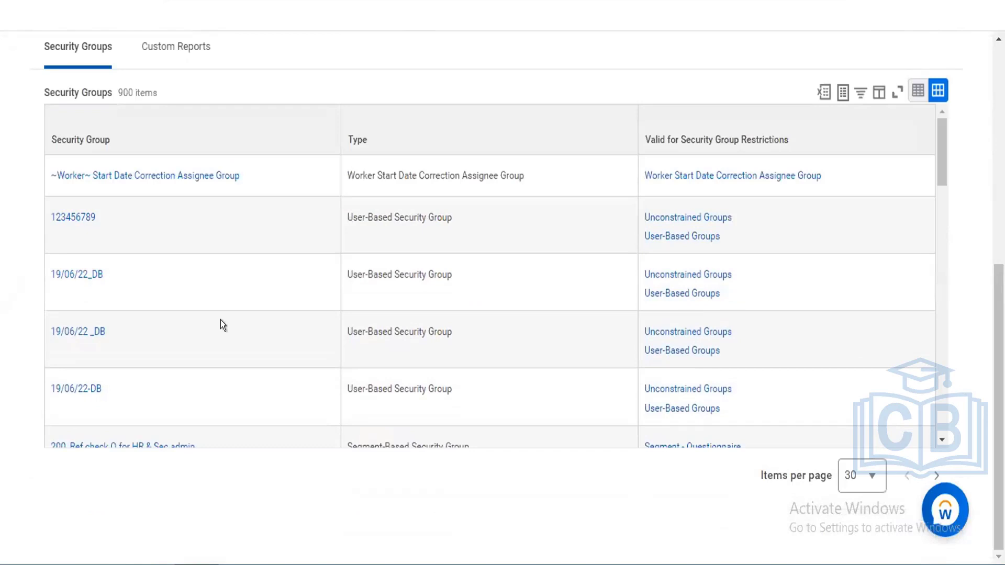
left_click(184, 52)
left_click(195, 47)
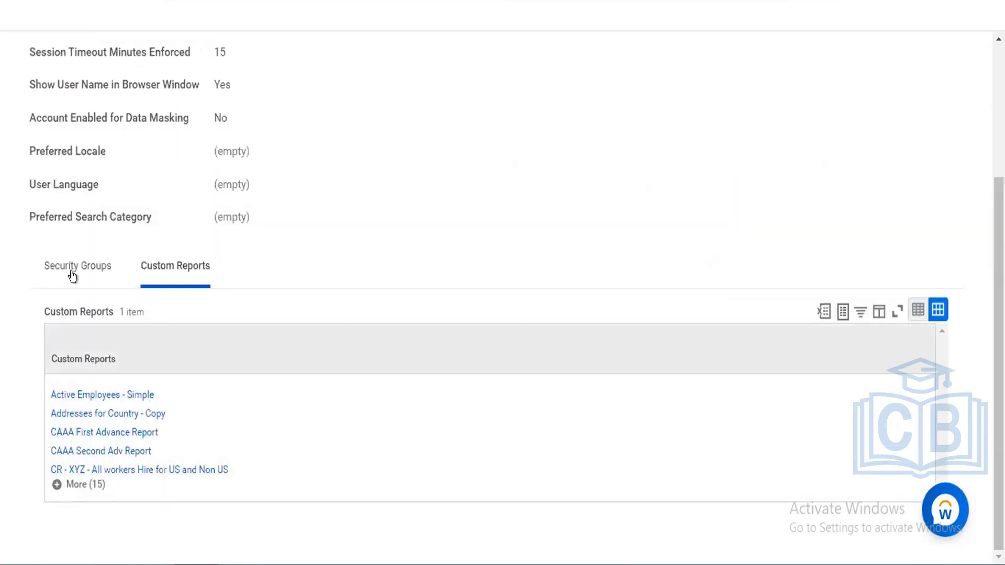
left_click(72, 270)
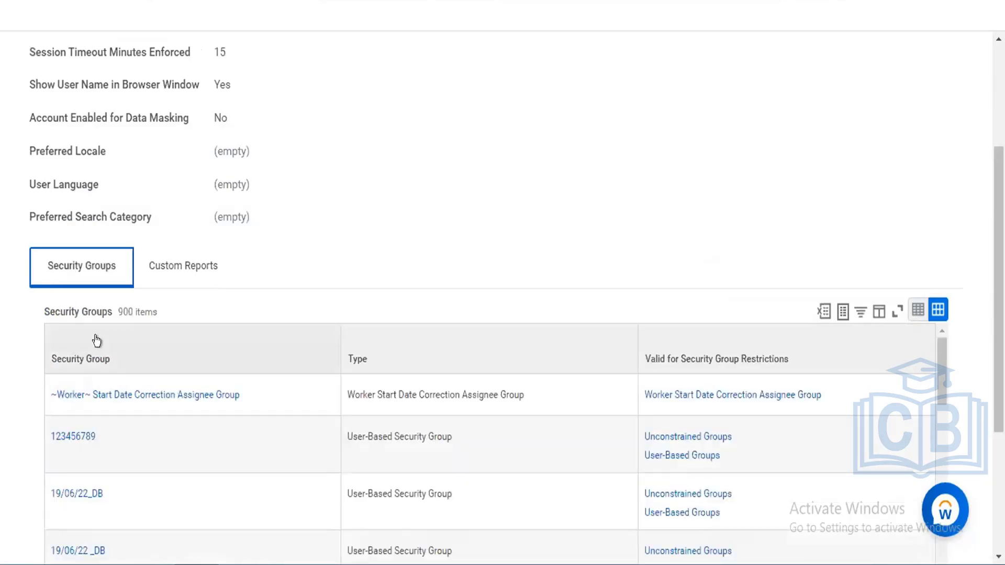
- Filter the Security Groups table so that Security Group is Implementers, searching the filter values for "imp"
left_click(96, 341)
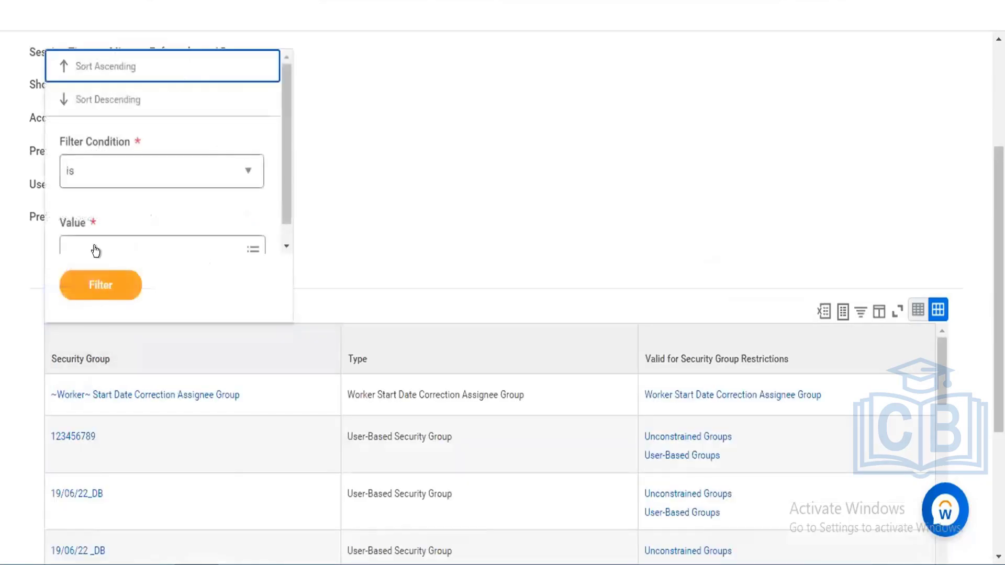
left_click(98, 249)
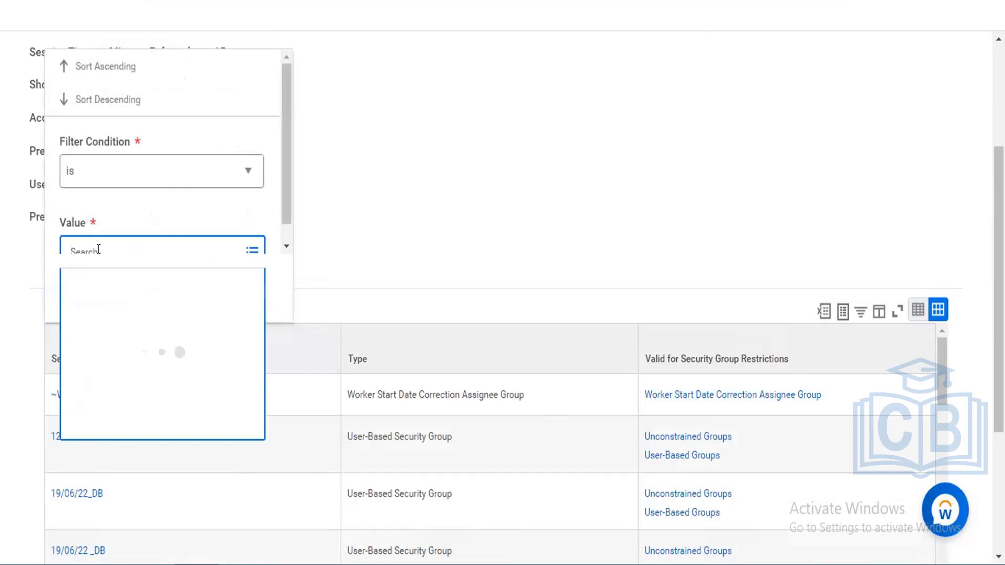
type("imp4")
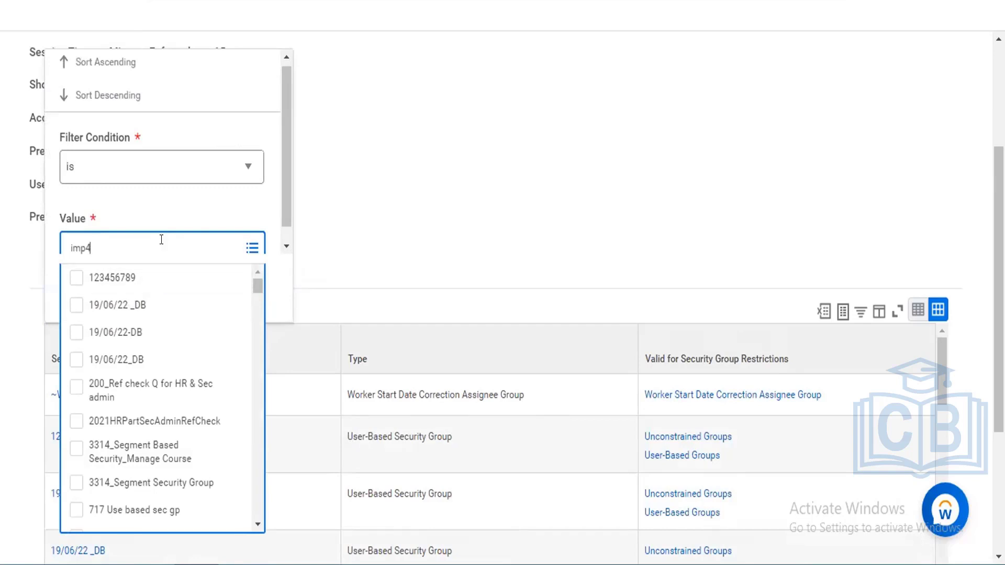
key("BackSpace")
key("Return")
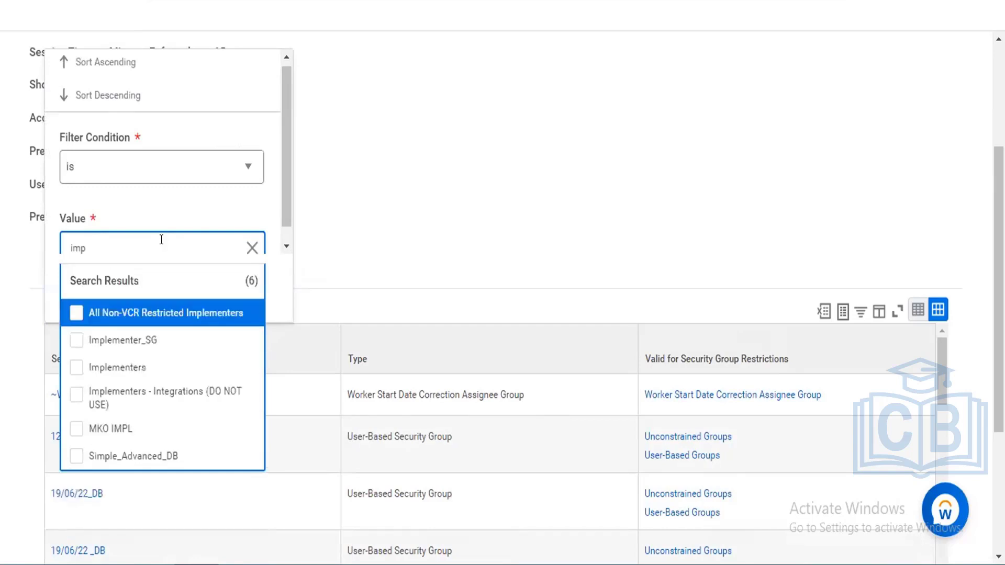
left_click(126, 361)
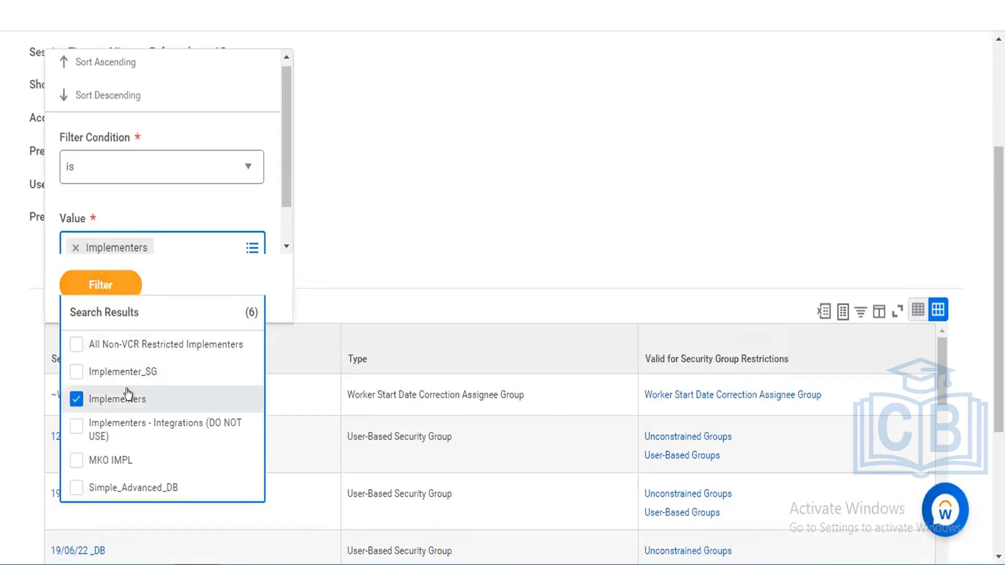
left_click(103, 284)
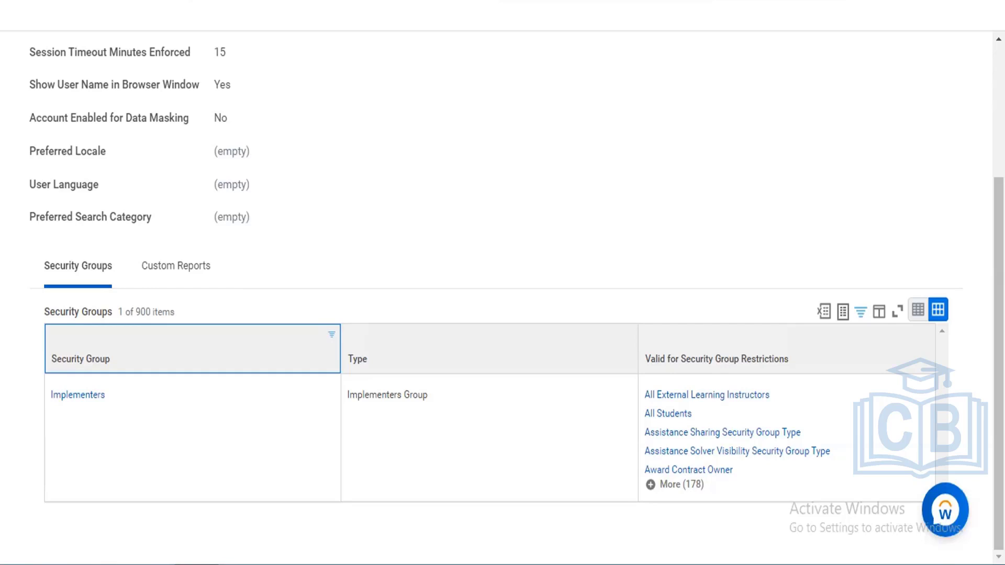
- Return to the home page, search for the Chief Human Resources Officer by name and open that worker's profile
scroll(724, 155, "up", 4)
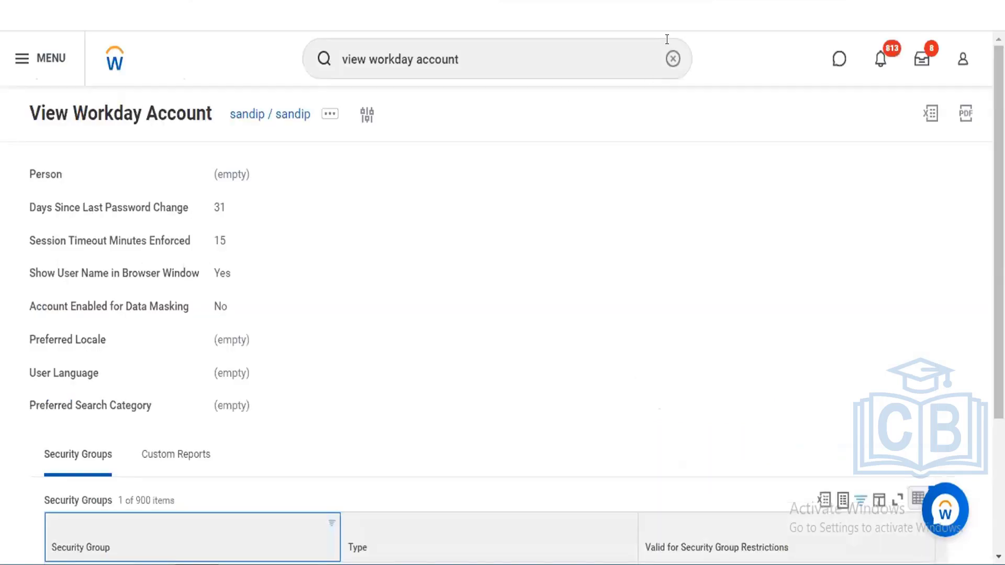
left_click(672, 57)
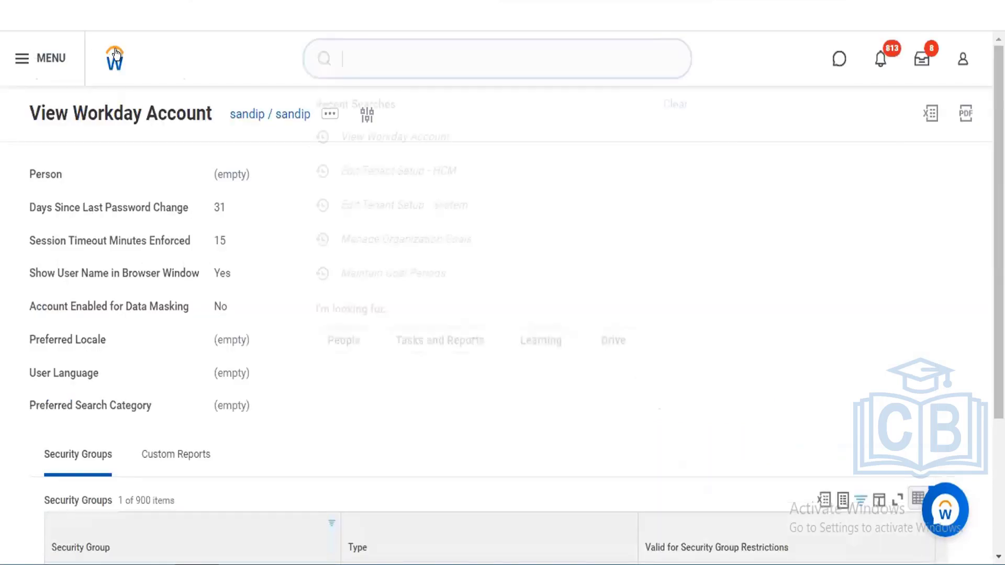
left_click(116, 54)
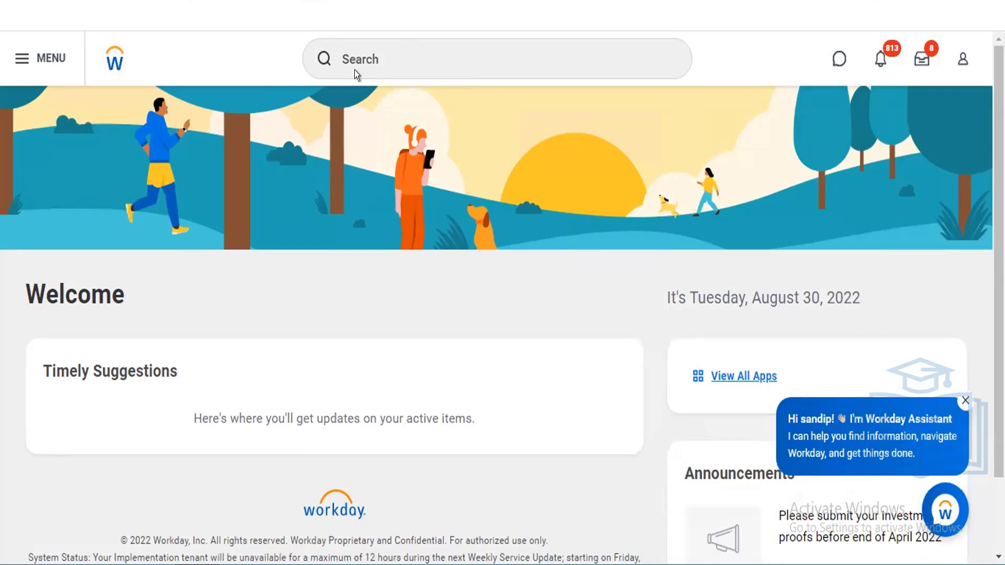
left_click(392, 60)
type("lo")
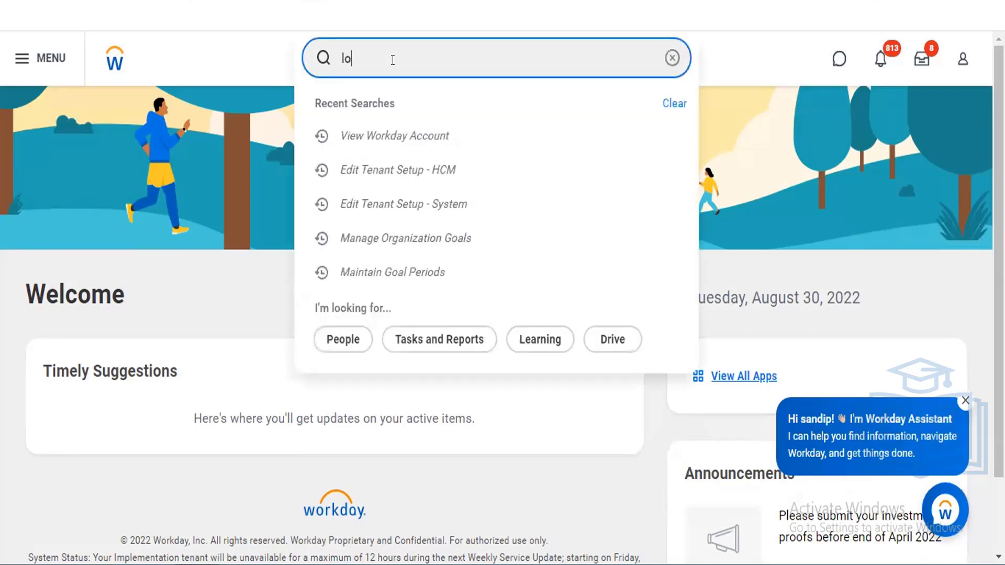
type("gan")
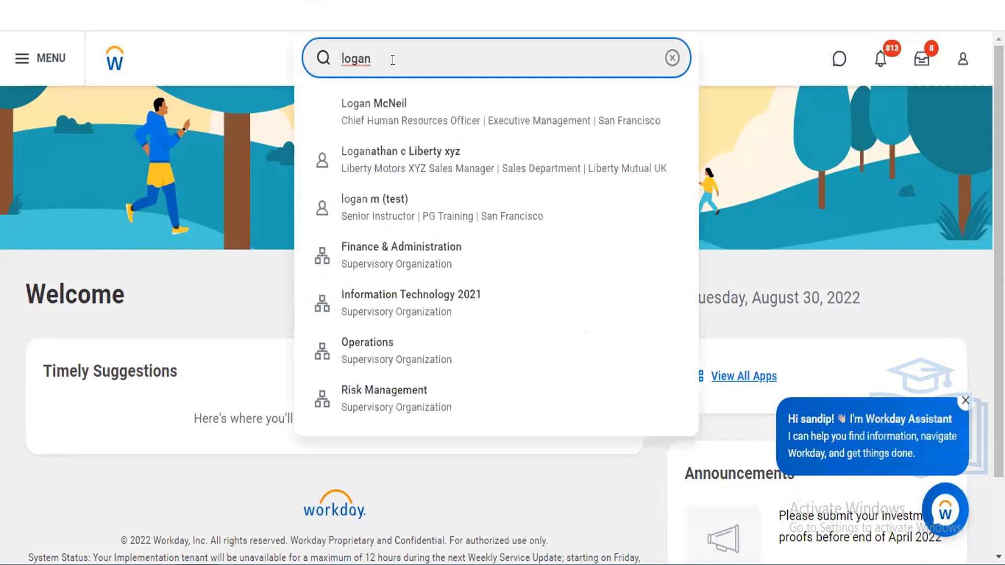
left_click(388, 108)
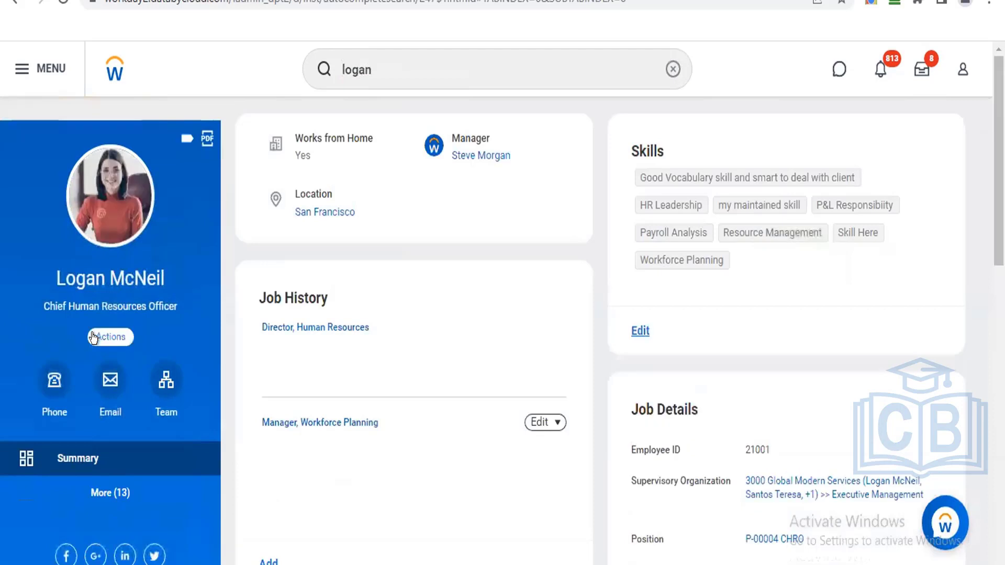
- View the security groups assigned to the Chief Human Resources Officer from the worker's related actions
left_click(93, 337)
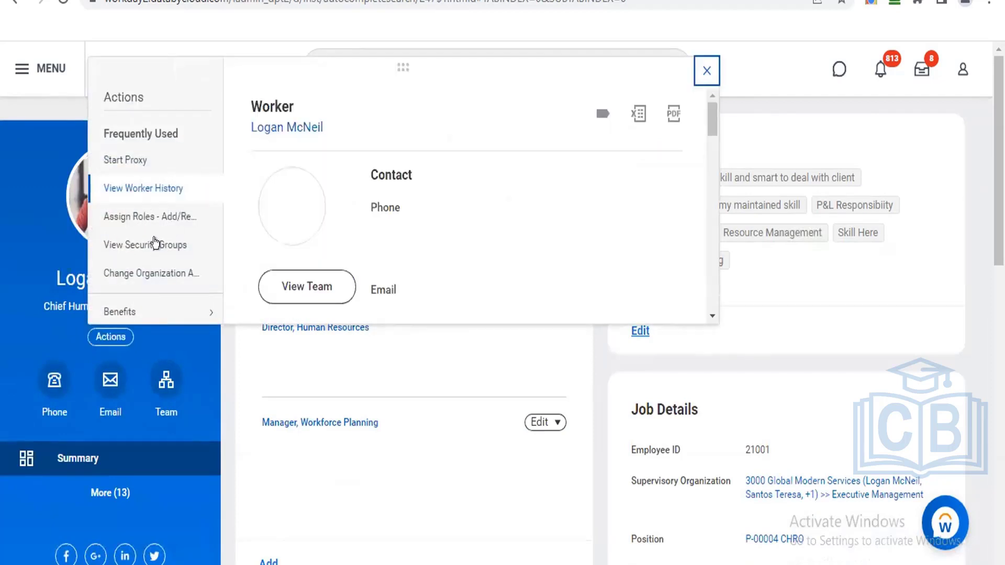
left_click(152, 245)
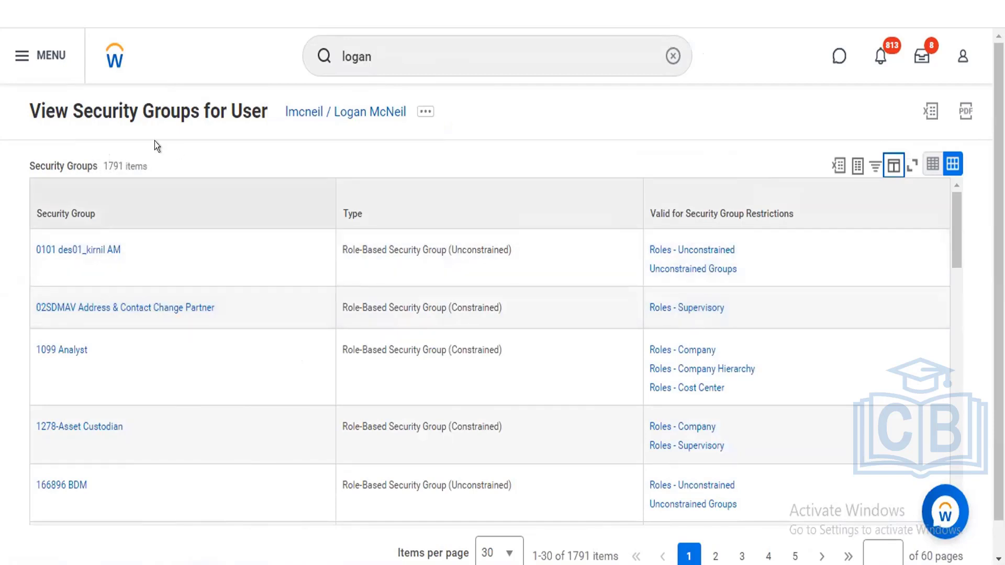
left_click(673, 56)
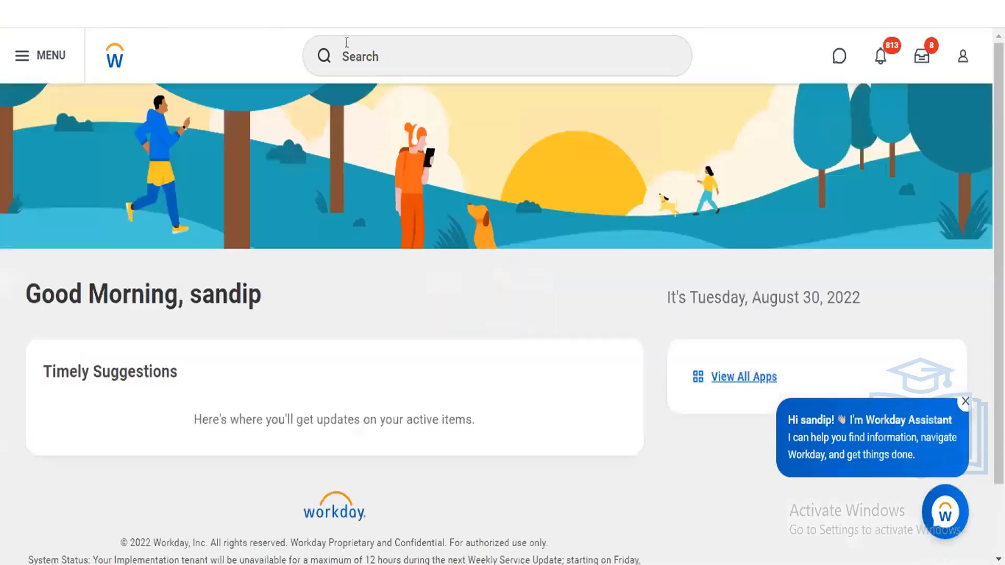
- Search for "creat employee goal" from the home page
left_click(347, 42)
type("creat")
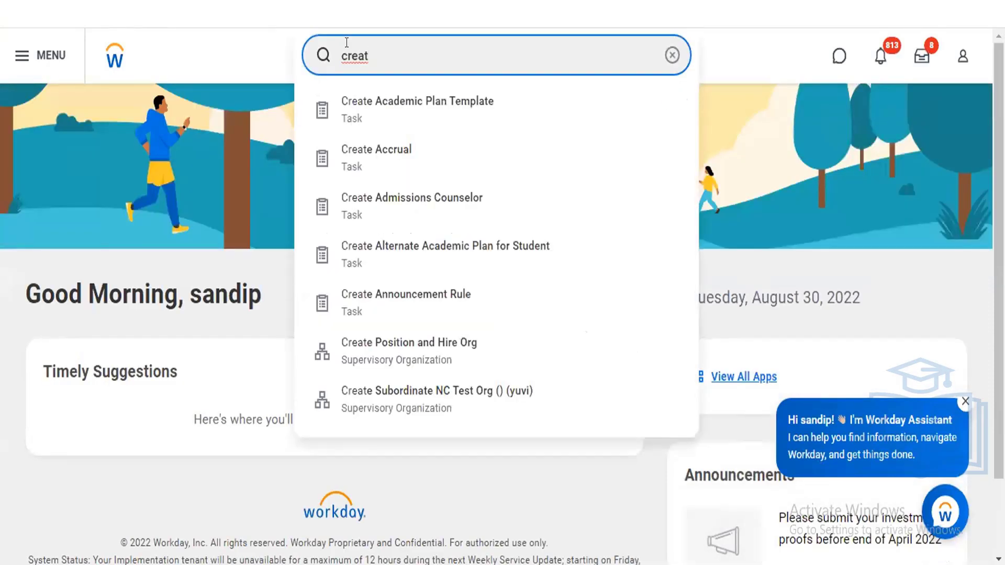
type(" employee goal")
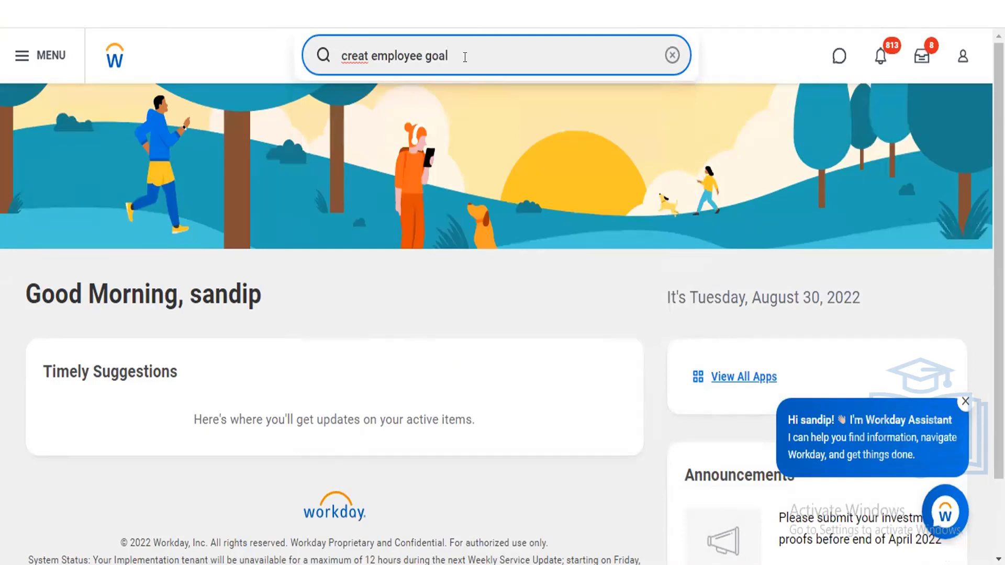
key("Return")
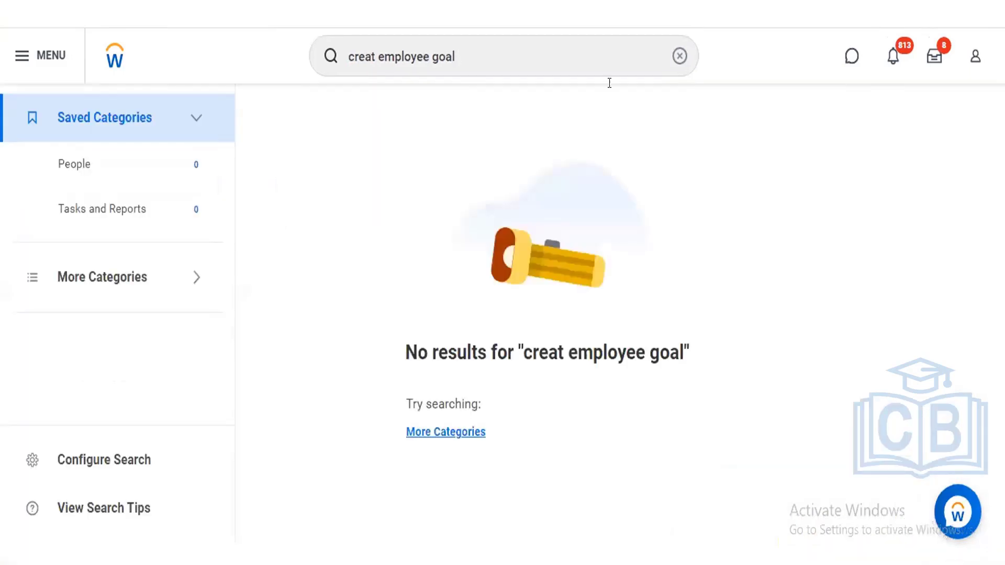
- Change the search wording to "edit employee goal" and run the search again
left_click(373, 46)
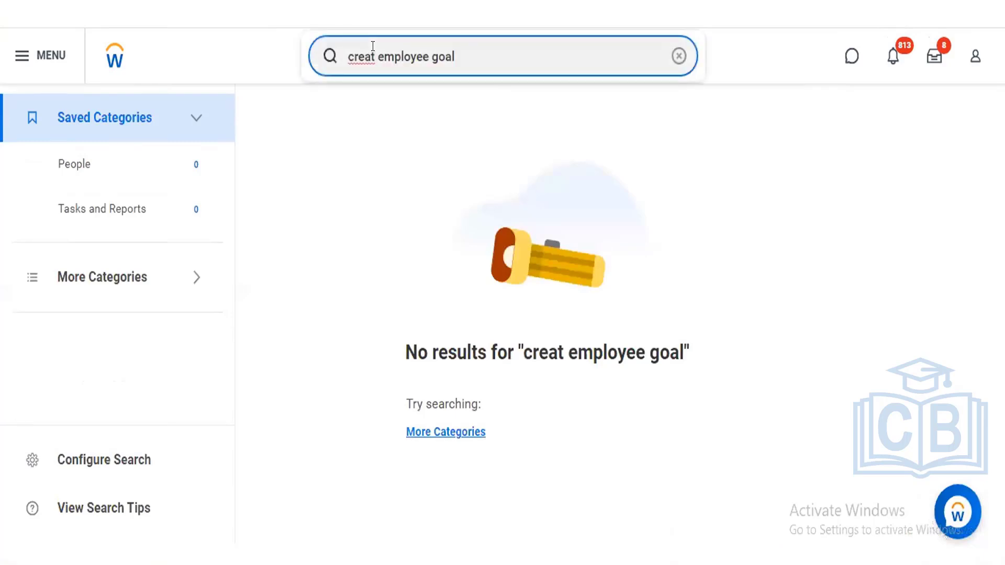
key("BackSpace")
key("BackSpace")
key("BackSpace")
key("BackSpace")
key("BackSpace")
type("e")
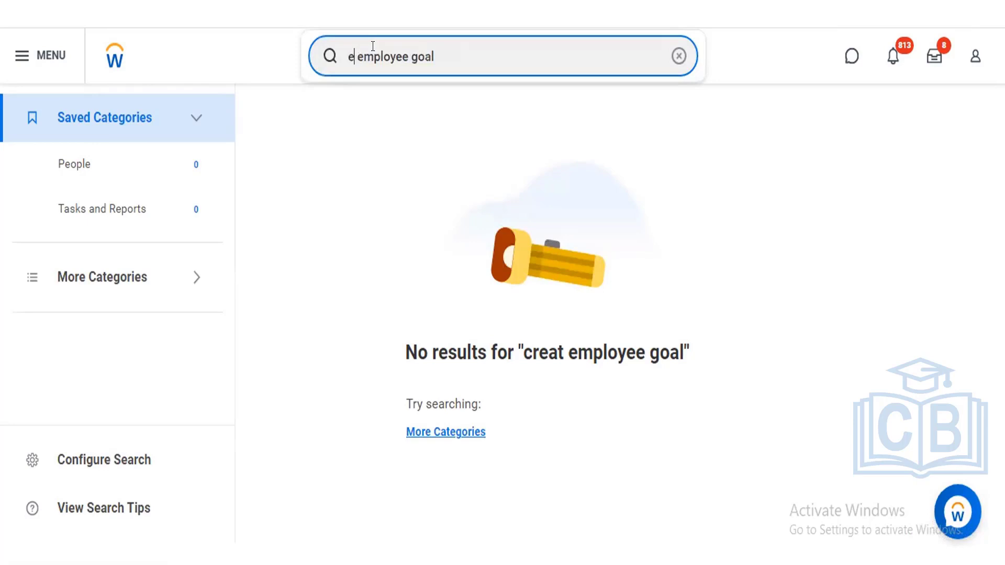
type("dity")
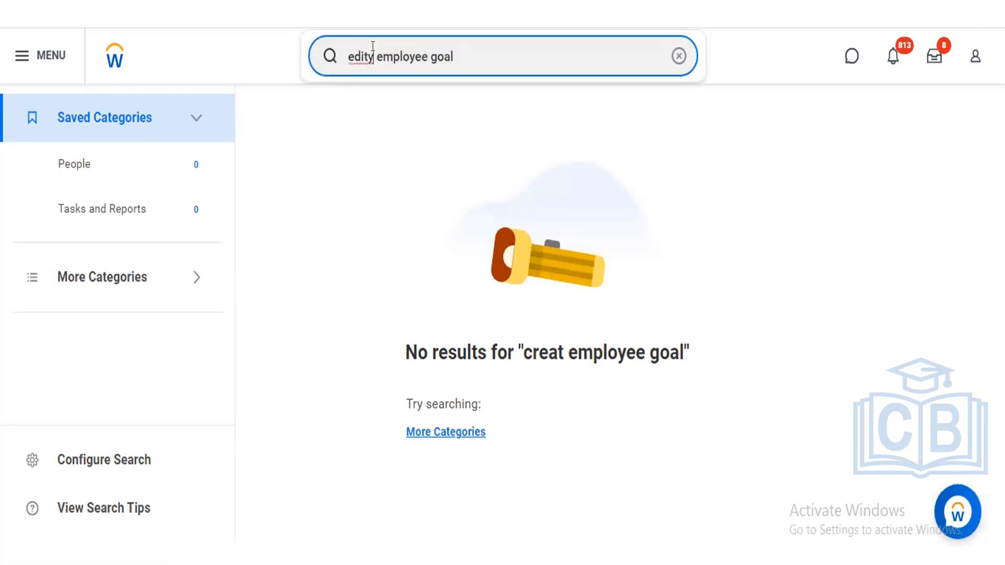
key("BackSpace")
key("Return")
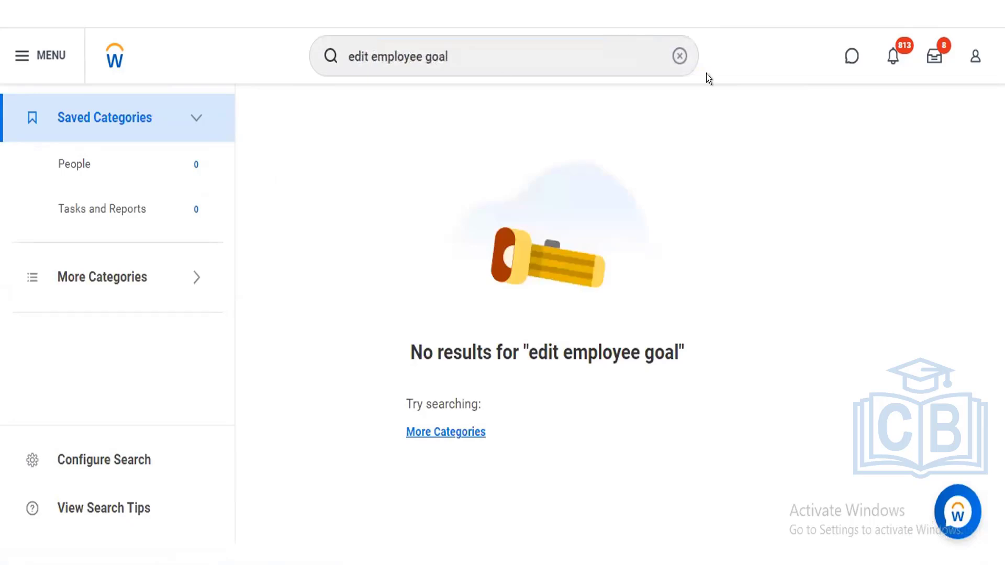
- Search for "employee goal", look at the Add Goal to Employees task and close it without assigning a goal
left_click(679, 55)
left_click(360, 54)
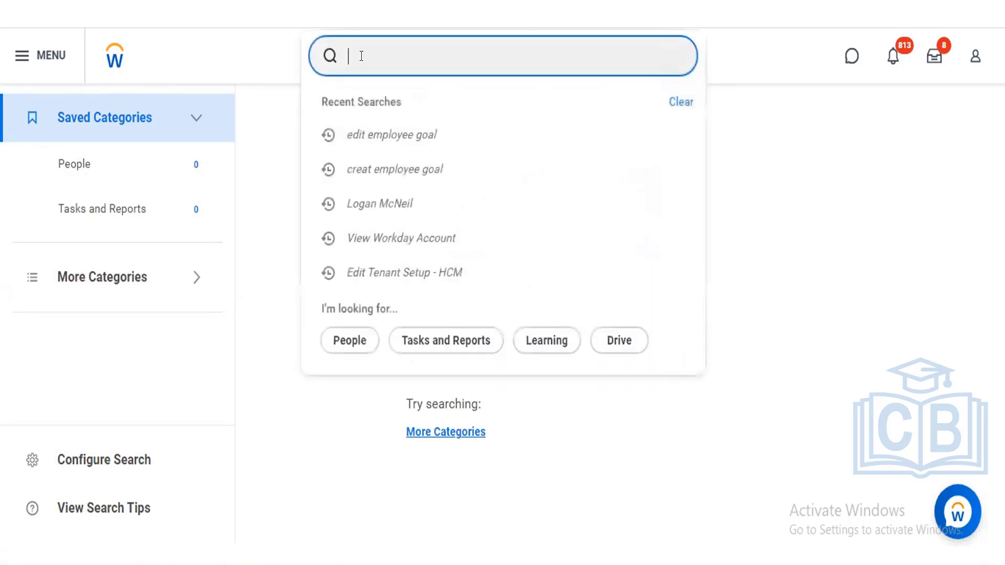
type("employee goal")
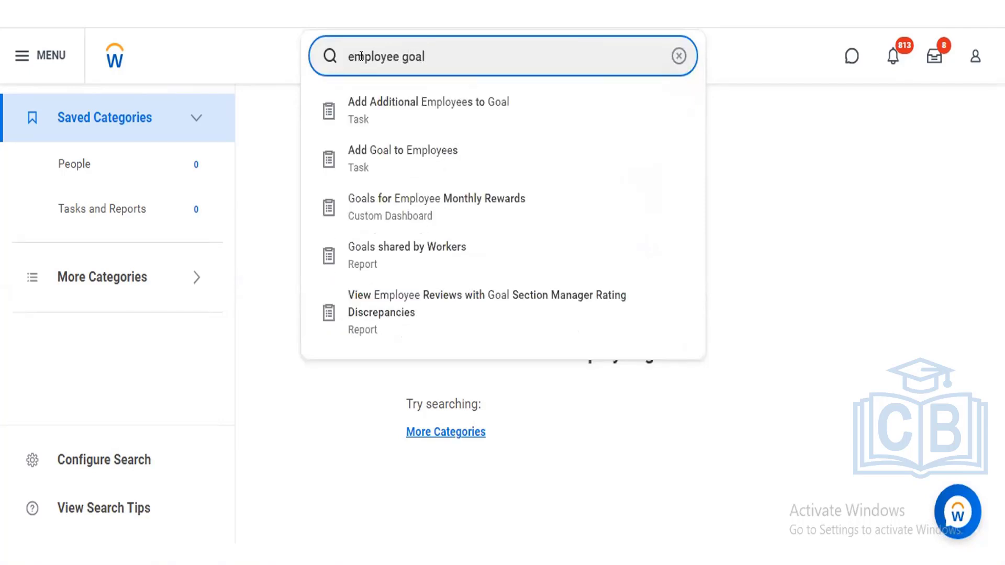
left_click(386, 157)
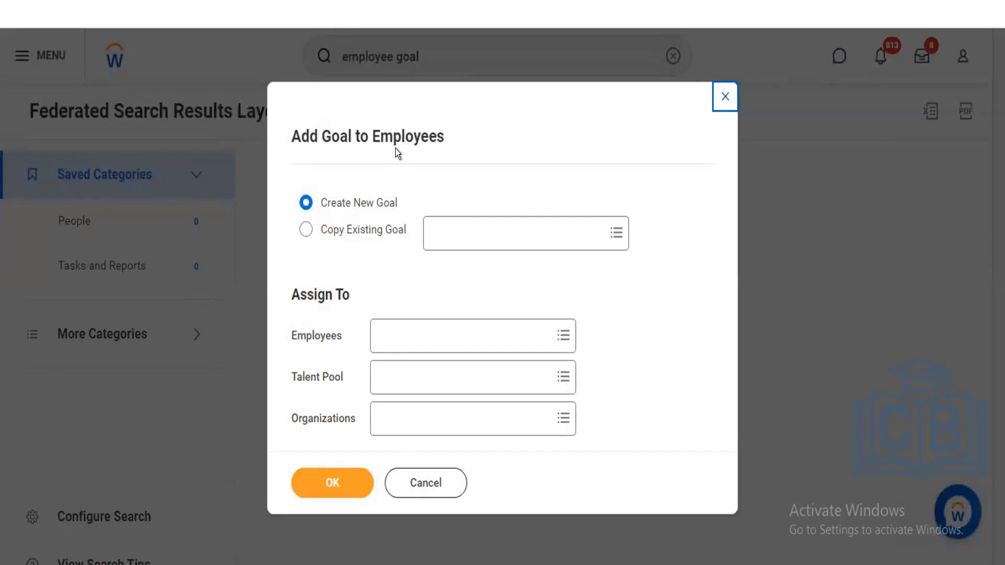
left_click(726, 93)
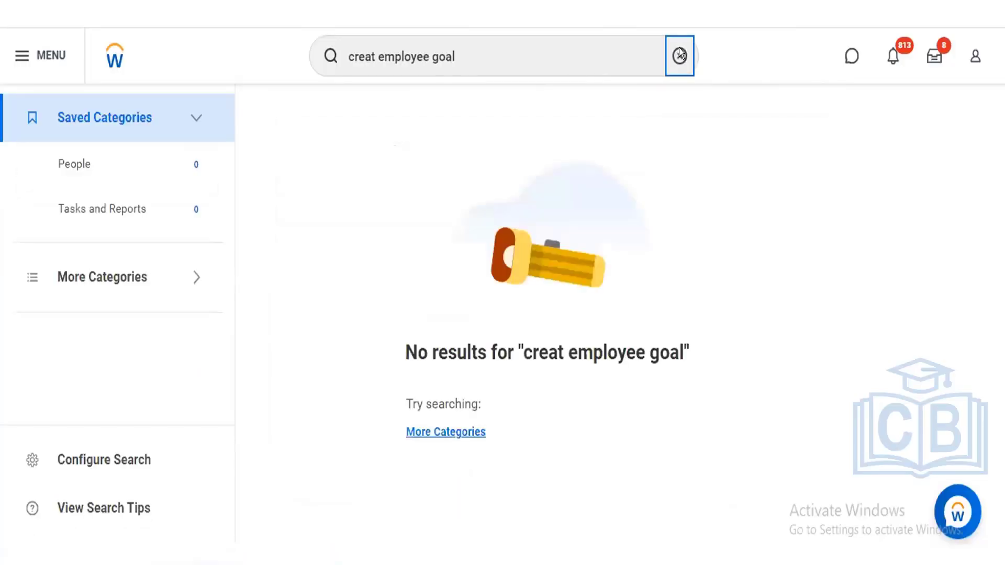
- Search for the goal management business process definitions with "bp: manage goal"
left_click(680, 52)
left_click(679, 52)
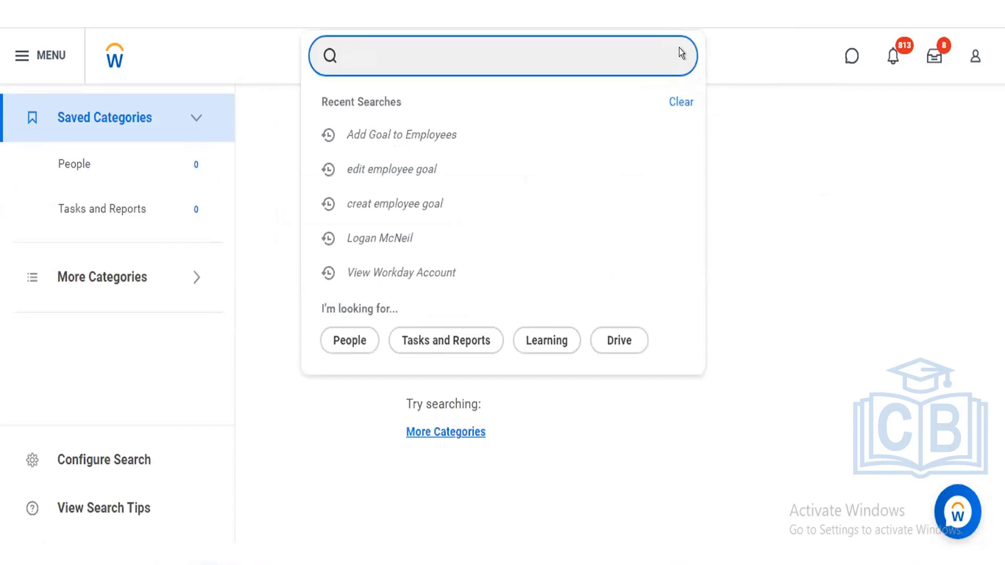
type("bu")
key("BackSpace")
type("p:")
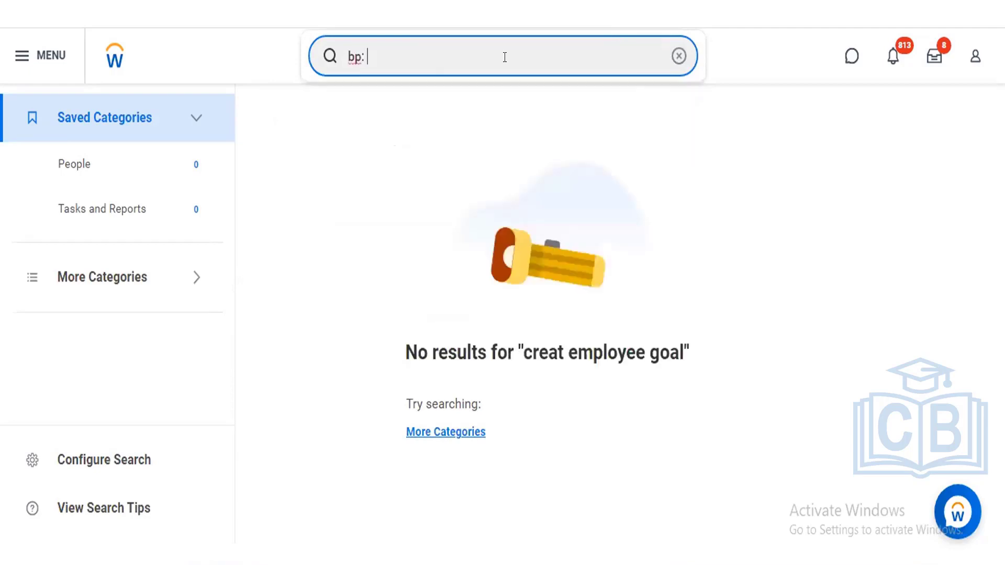
type(" manage goal")
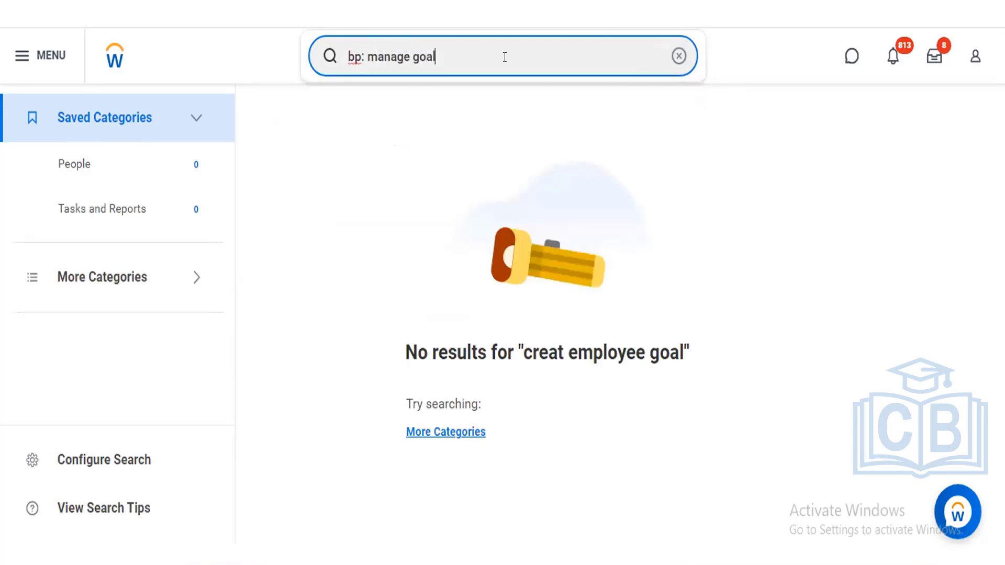
key("Return")
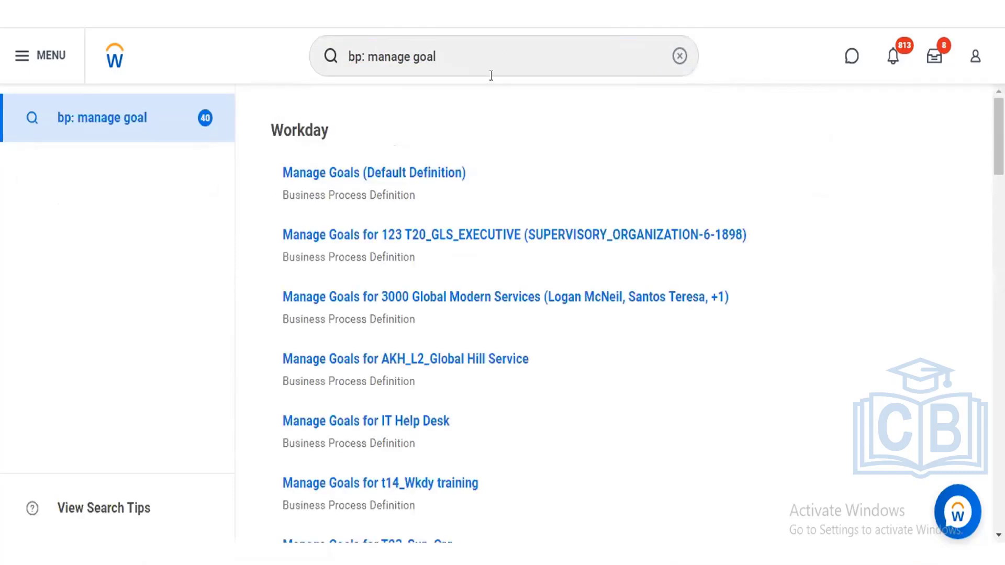
- Open the Manage Goals (Default Definition) business process and expand its Security Group Restrictions
left_click(403, 170)
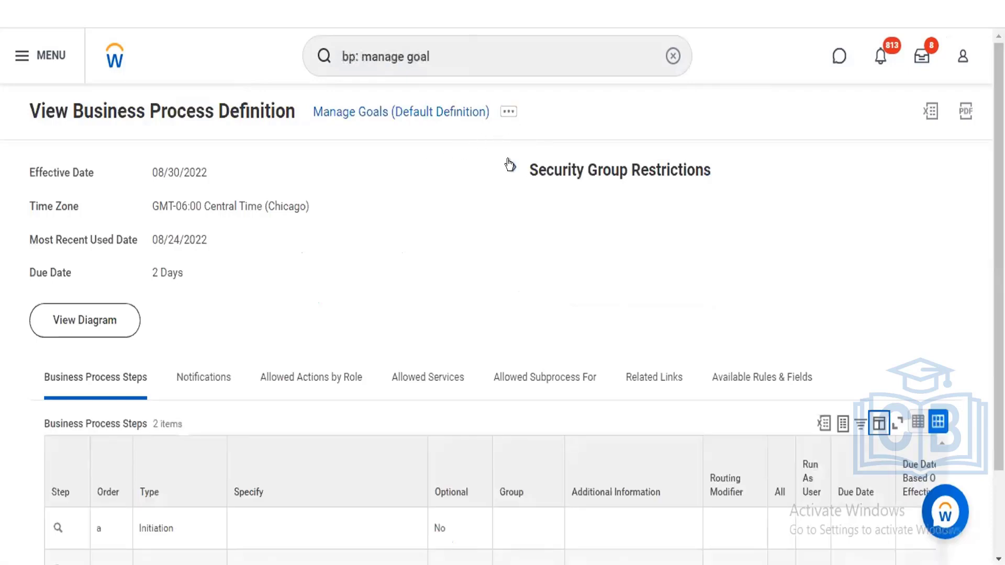
left_click(510, 165)
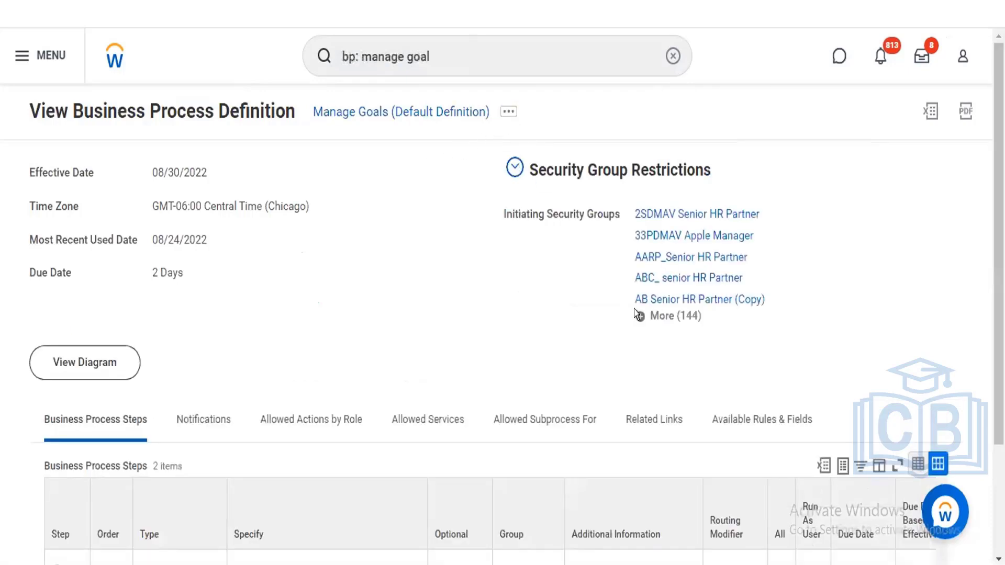
- Show all initiating security groups of the Manage Goals process and try an on-page find for "perf", clearing the find text
left_click(662, 315)
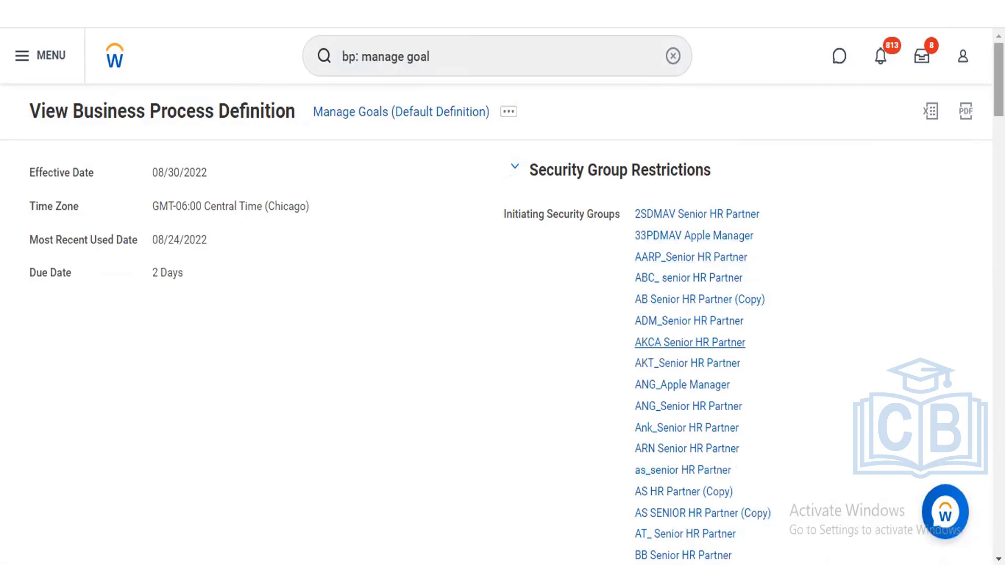
key("ctrl+f")
type("p")
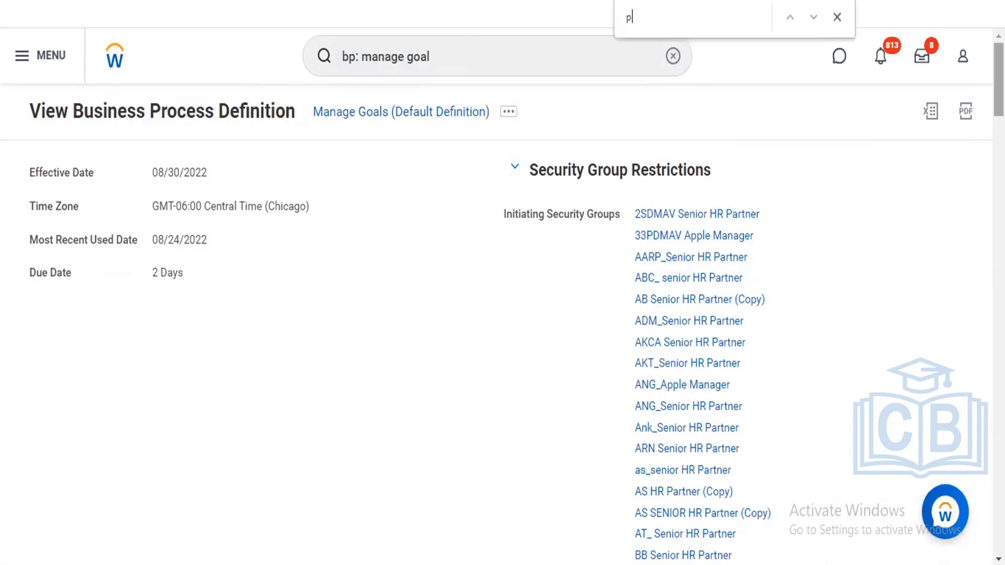
type("erf")
key("BackSpace")
key("BackSpace")
key("BackSpace")
key("BackSpace")
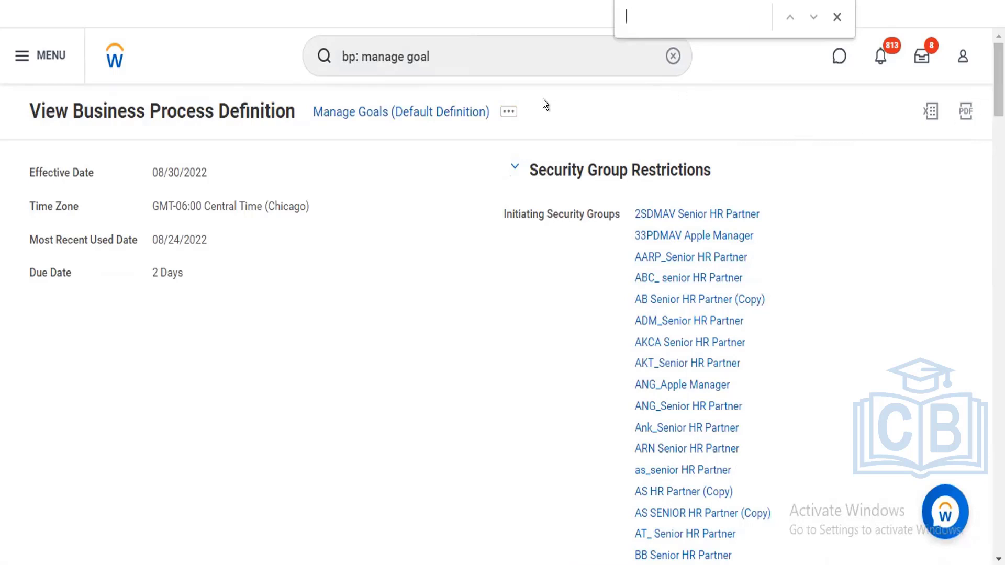
- Open the Manage Goals business process security policy for editing, look at who can start the process, and close it without changes
left_click(507, 110)
left_click(508, 112)
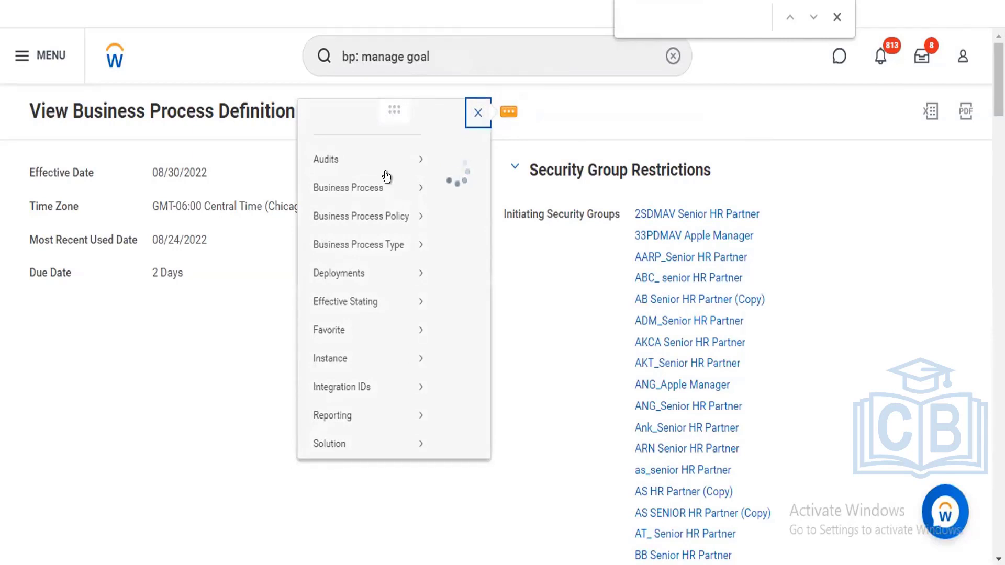
mouse_move(380, 178)
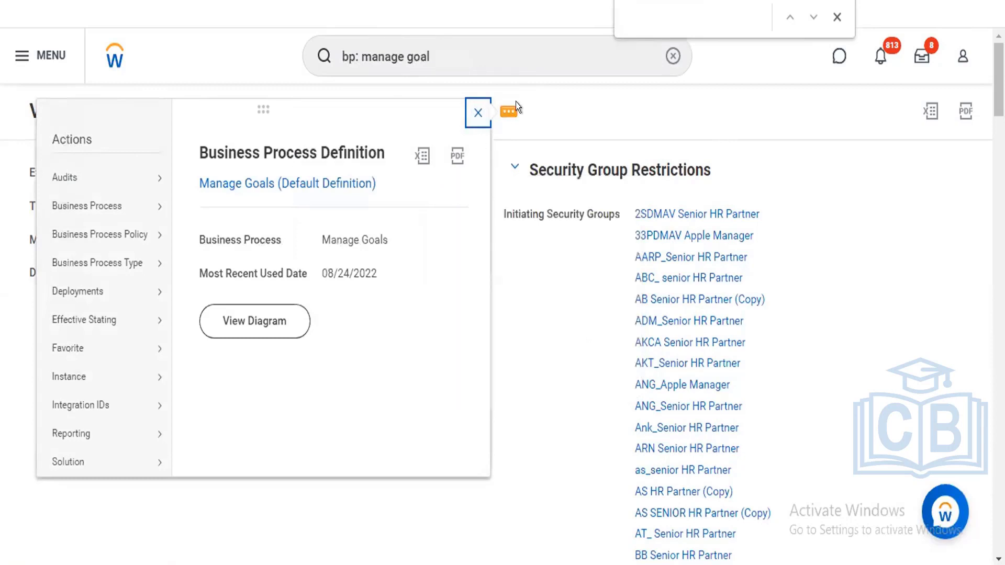
mouse_move(129, 234)
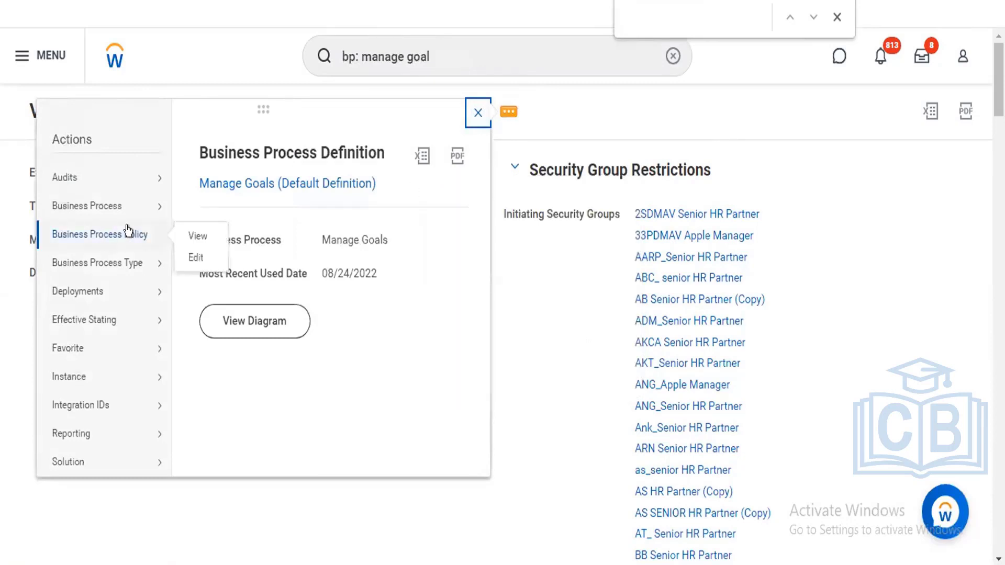
left_click(192, 255)
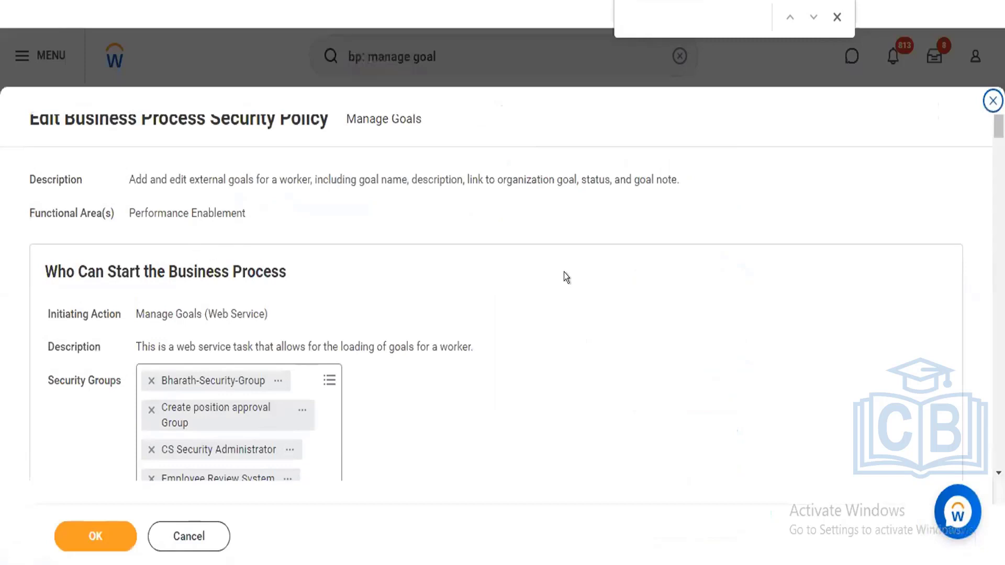
left_click(989, 98)
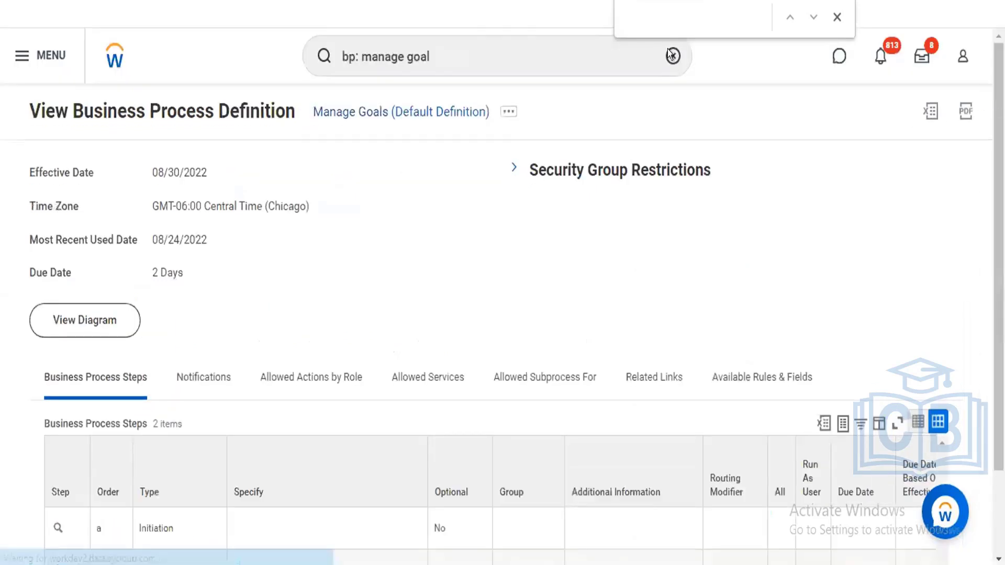
- Search for "fun area" and open the Functional Areas report
left_click(672, 55)
type("fun")
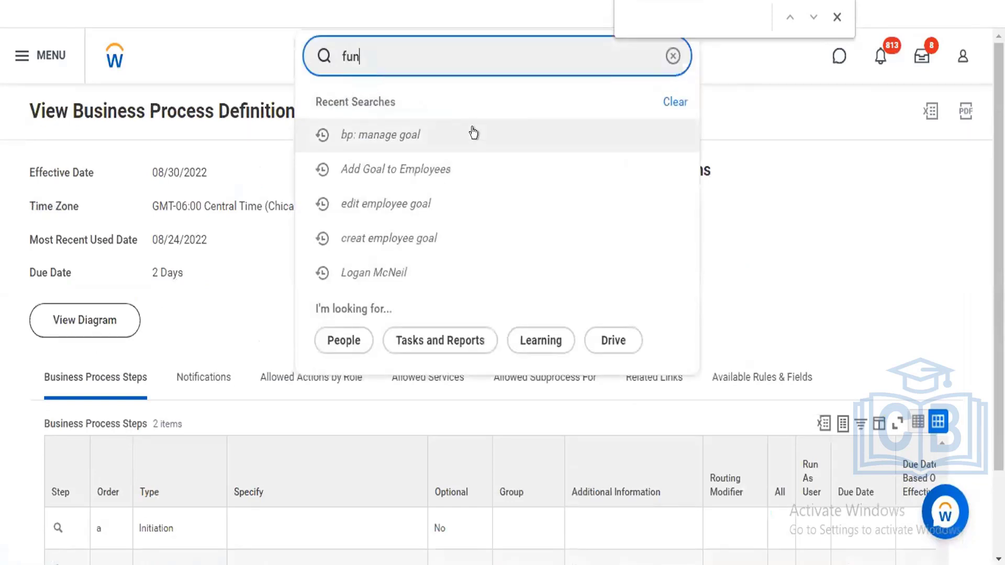
type(" area")
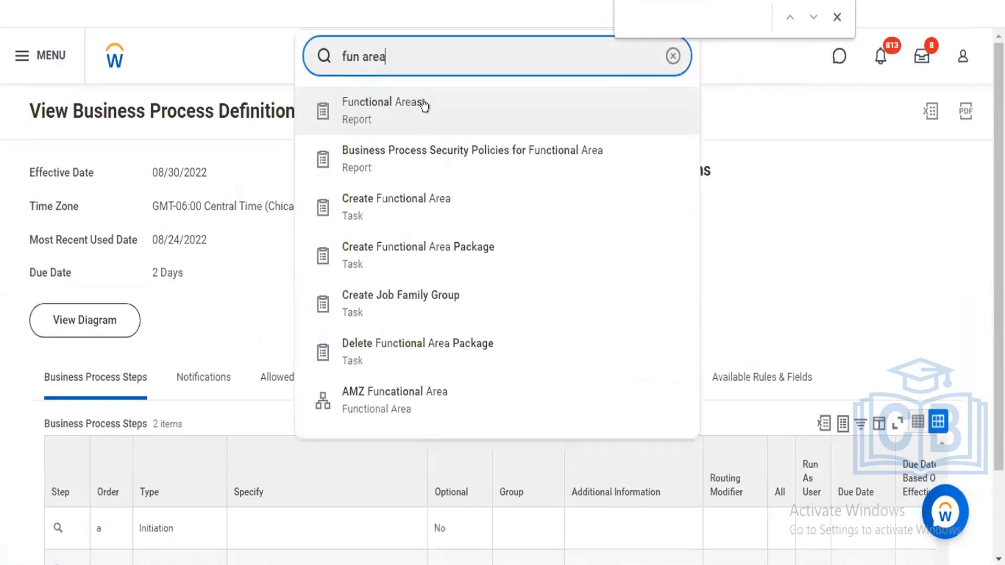
left_click(423, 104)
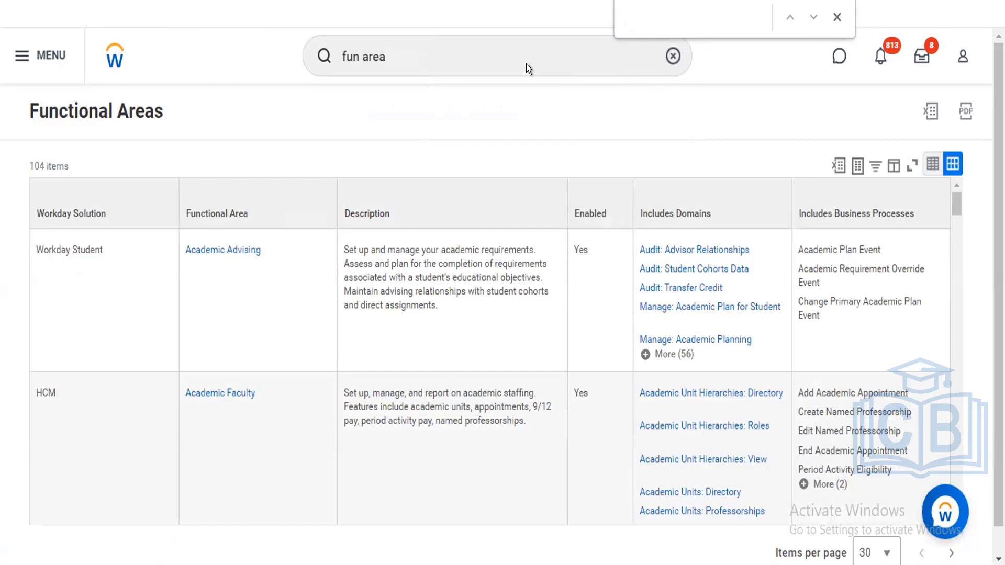
left_click(454, 43)
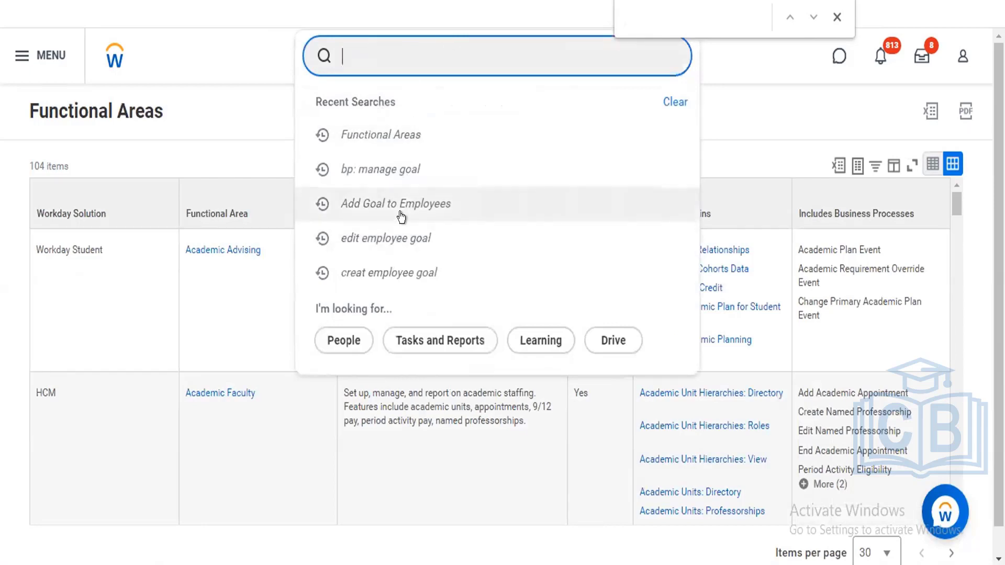
left_click(255, 102)
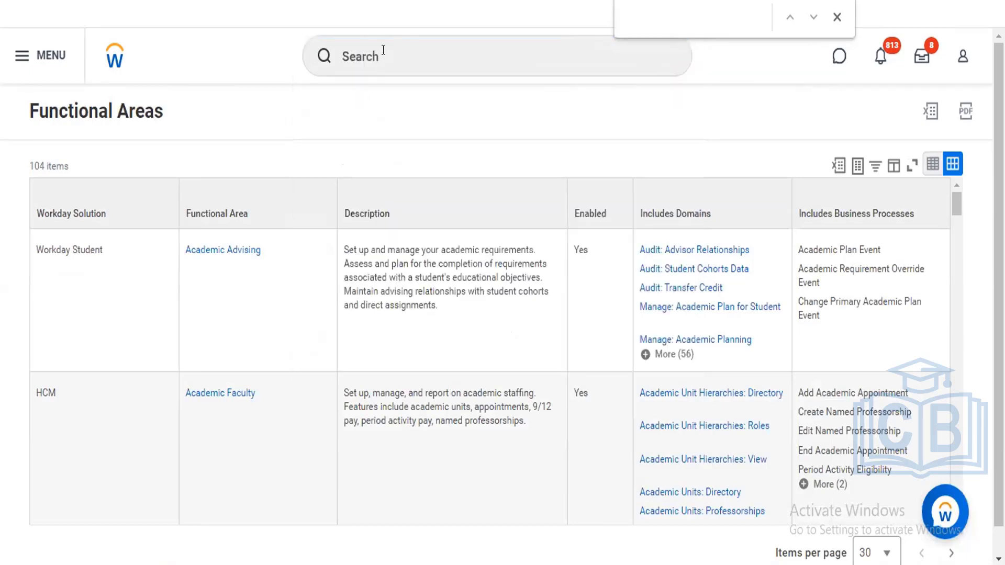
- Filter the Functional Area column to show only Performance Enablement
left_click(236, 195)
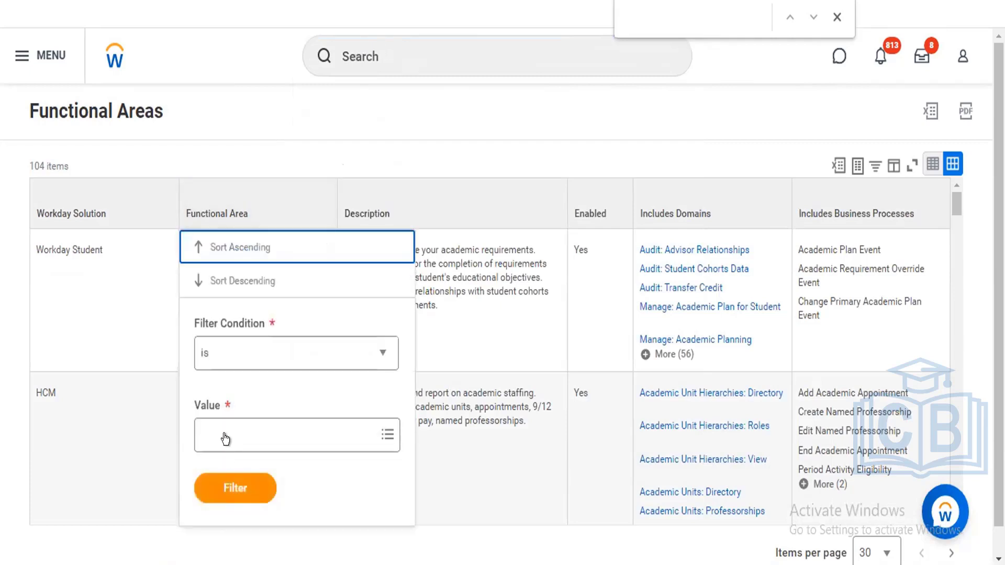
left_click(225, 439)
type("pe")
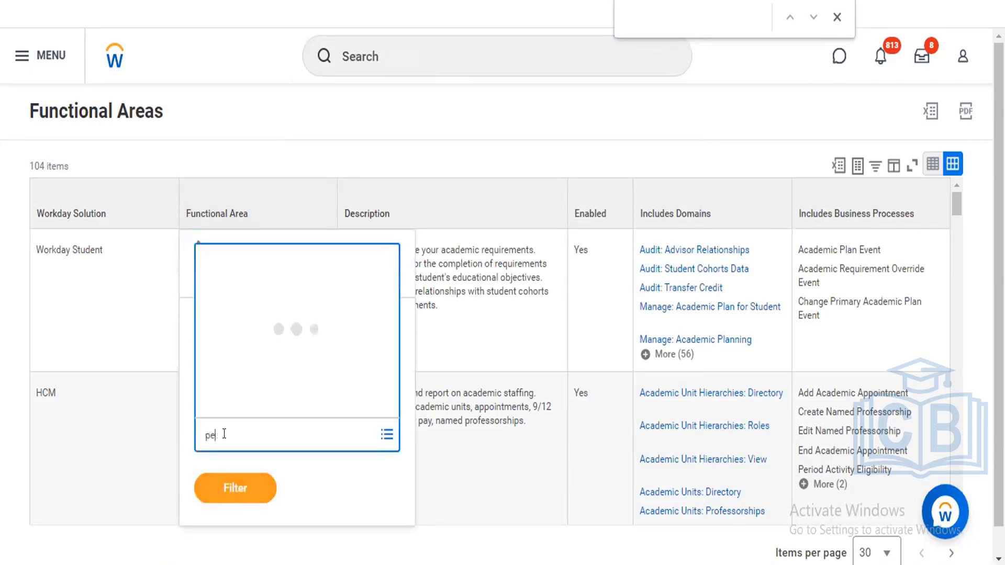
type("rformance")
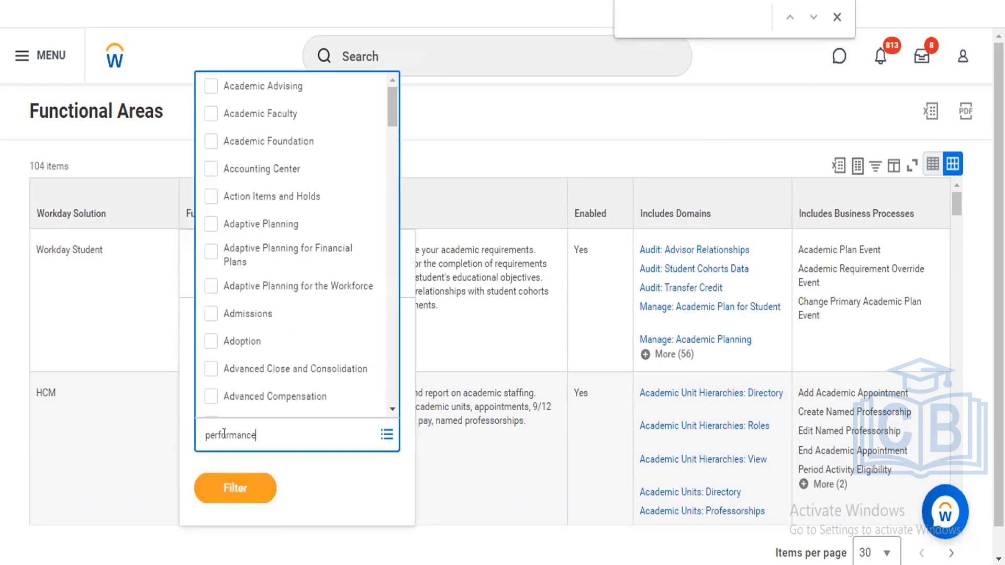
key("Return")
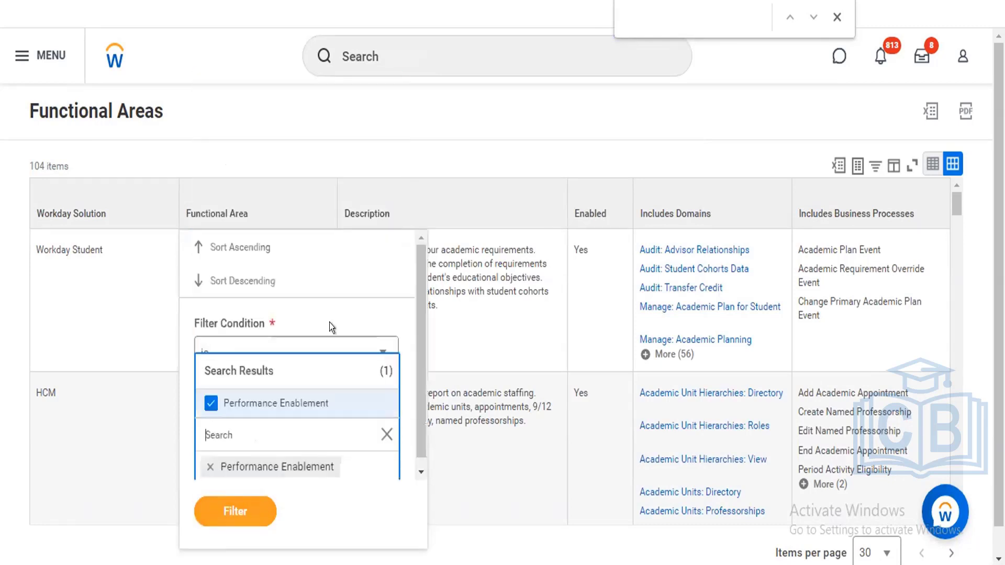
left_click(222, 502)
left_click(227, 481)
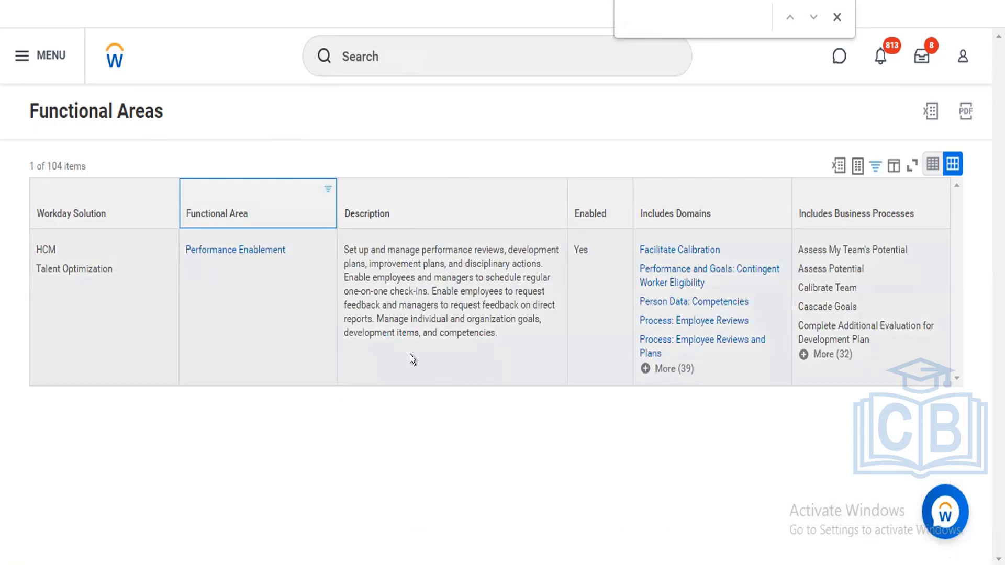
- Expand the Includes Domains list for Performance Enablement and look through its goal-related and other domains
left_click(671, 368)
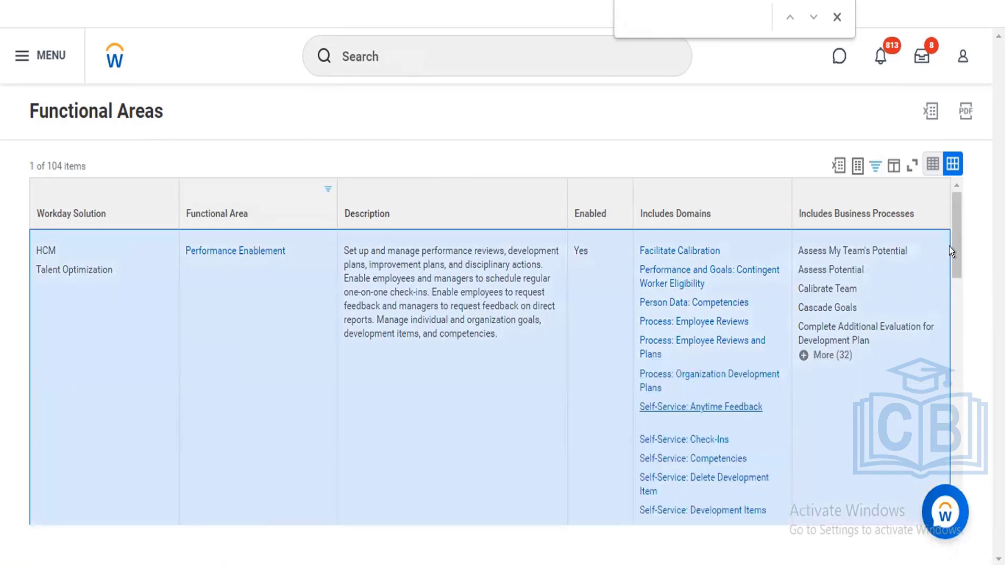
left_click_drag(951, 252, 906, 329)
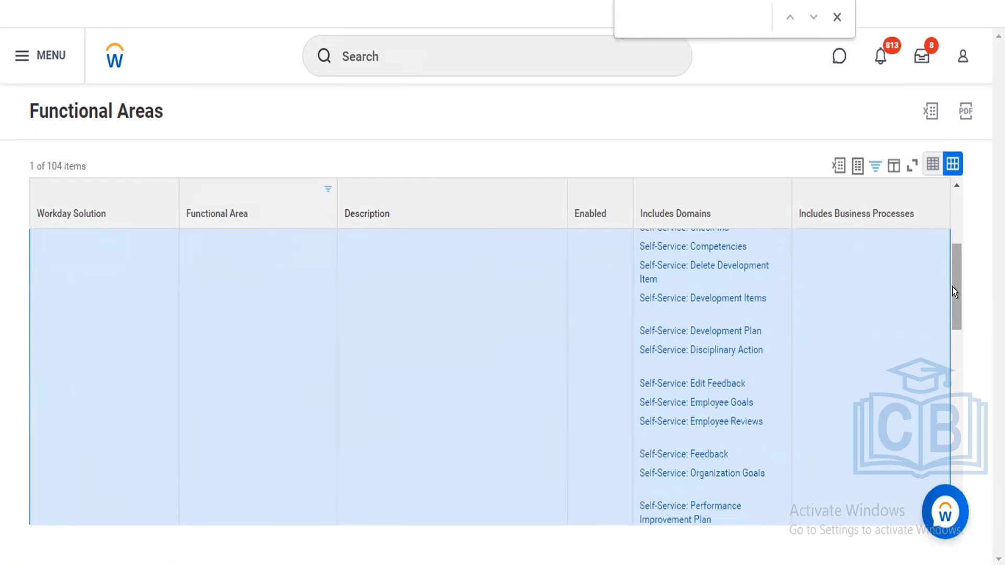
left_click_drag(953, 287, 951, 319)
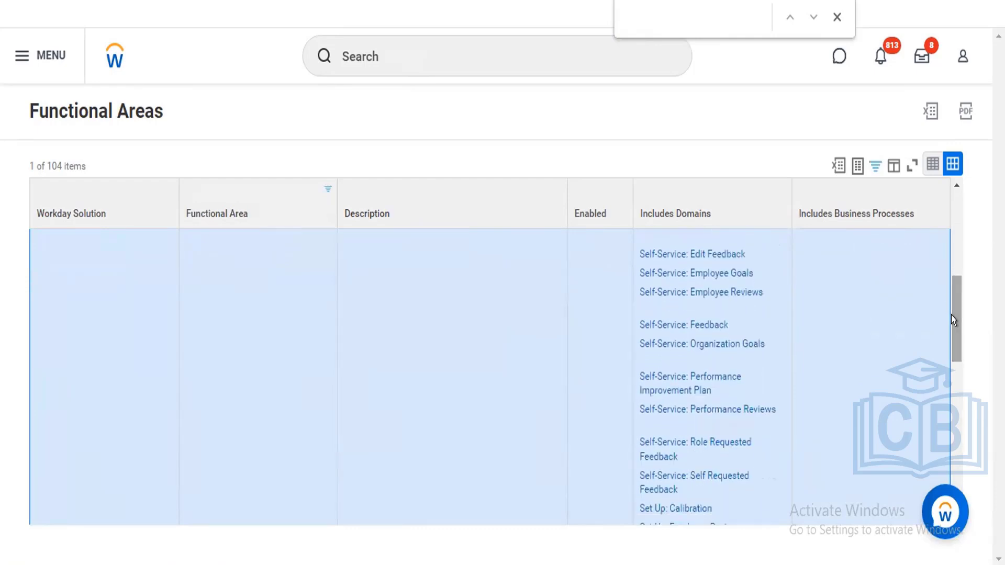
scroll(950, 351, "down", 3)
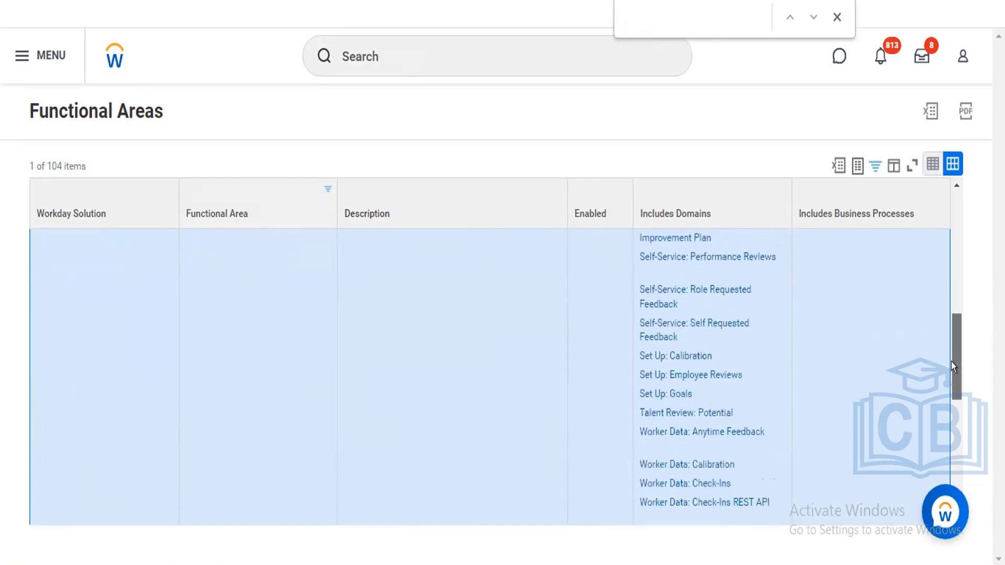
scroll(950, 362, "down", 3)
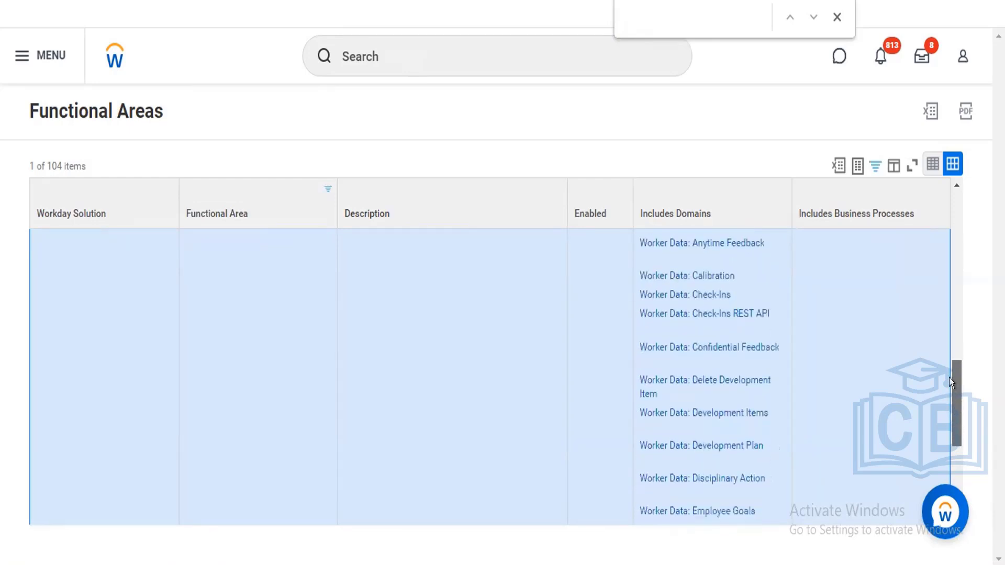
scroll(956, 185, "up", 10)
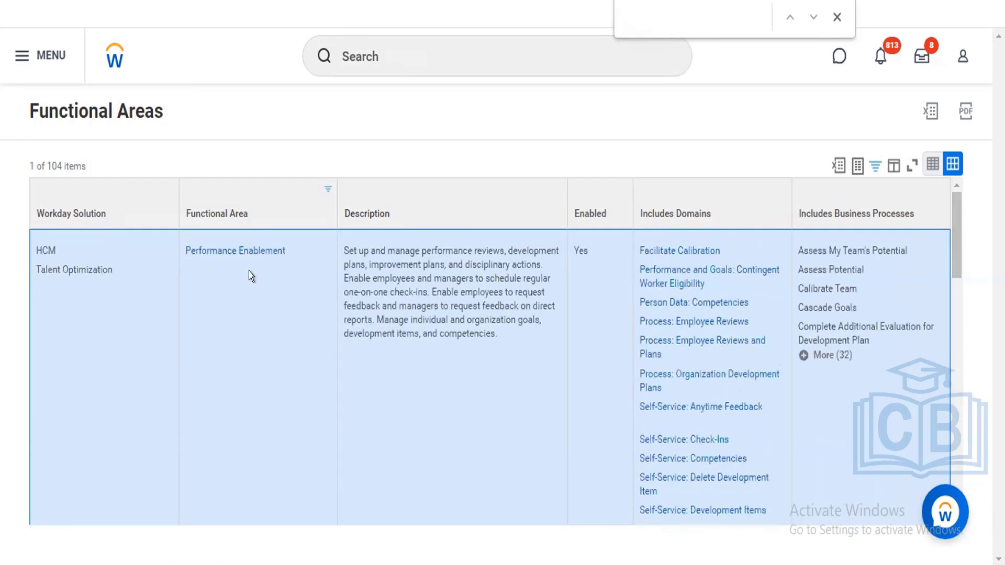
- View the domain security policies for the Performance Enablement functional area
mouse_move(291, 249)
left_click(292, 250)
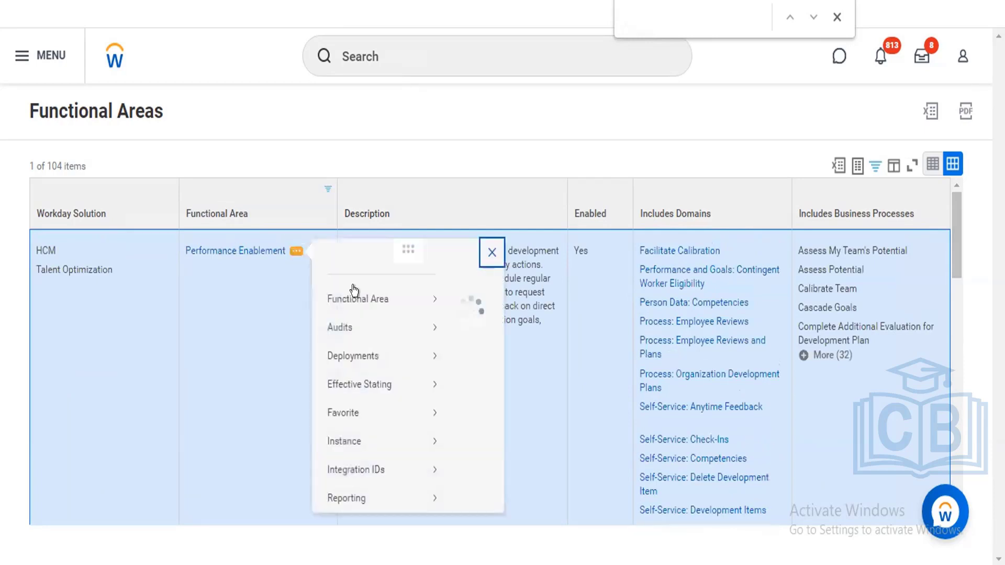
mouse_move(361, 311)
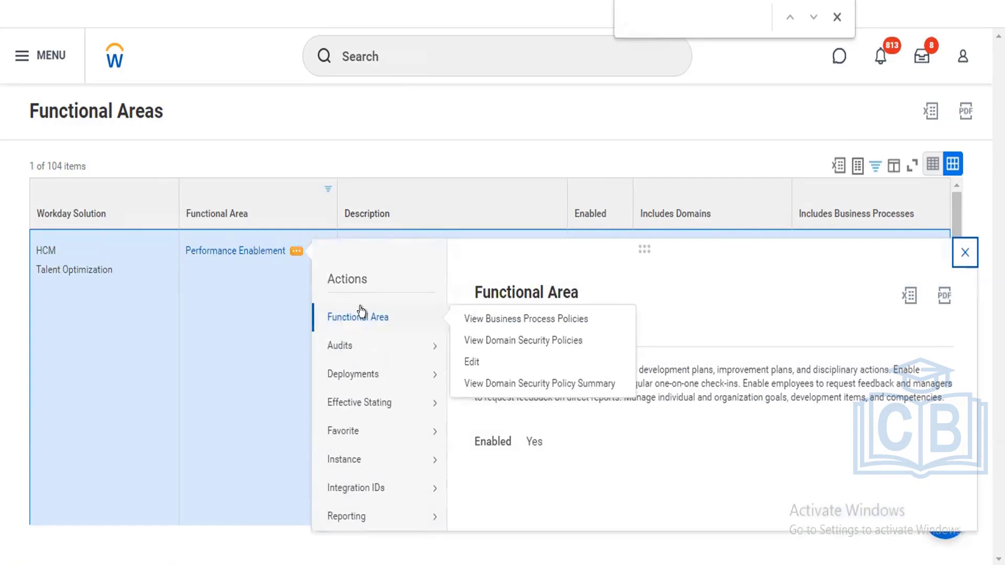
left_click(494, 340)
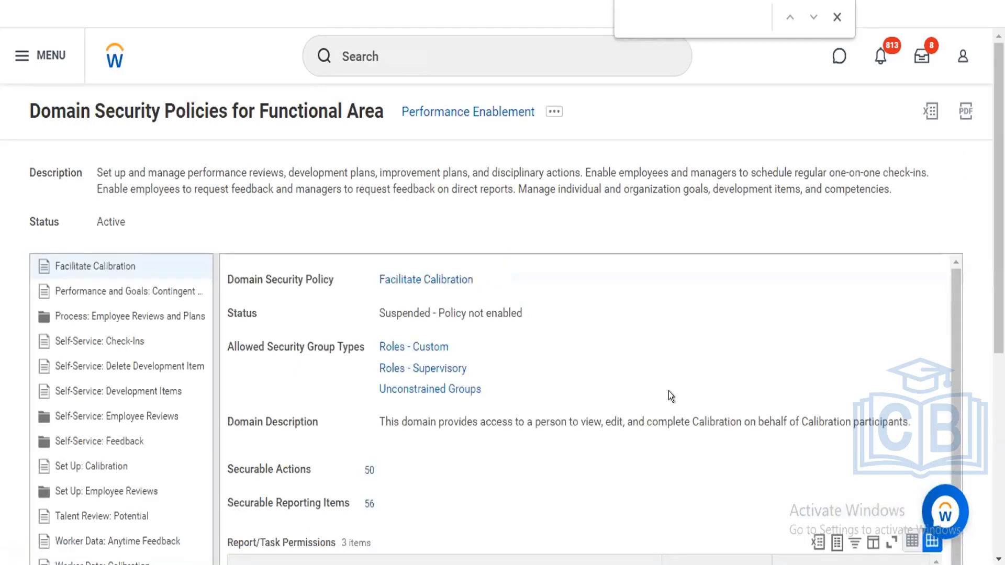
- Return to the home page, look at the Add Goal to Employees task from the recent searches, and cancel it
left_click(105, 53)
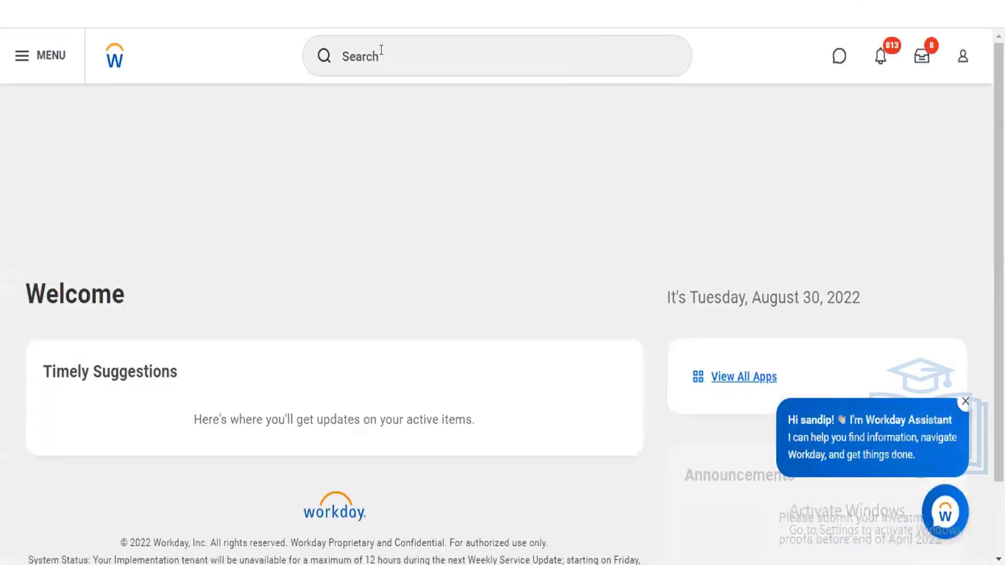
left_click(381, 50)
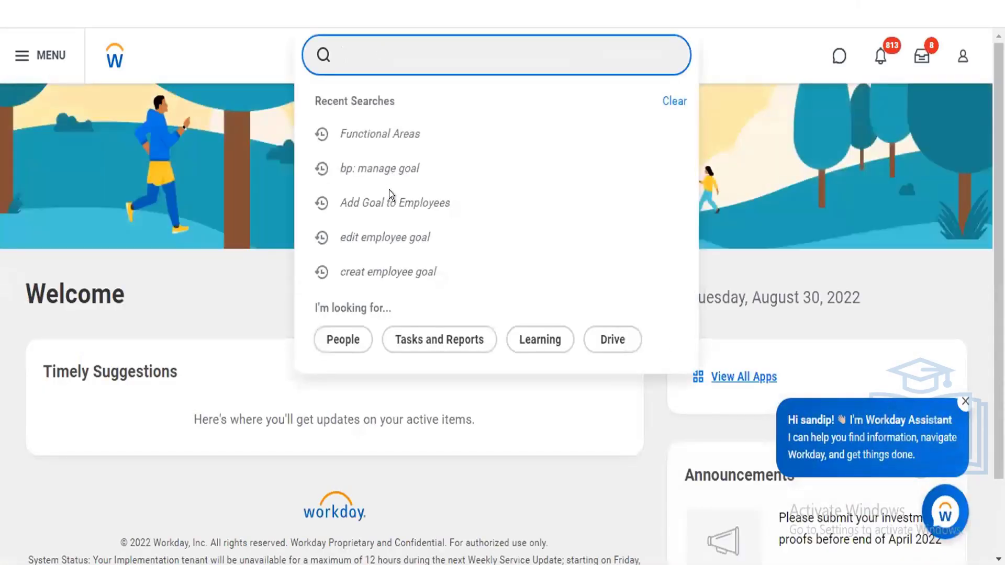
left_click(392, 202)
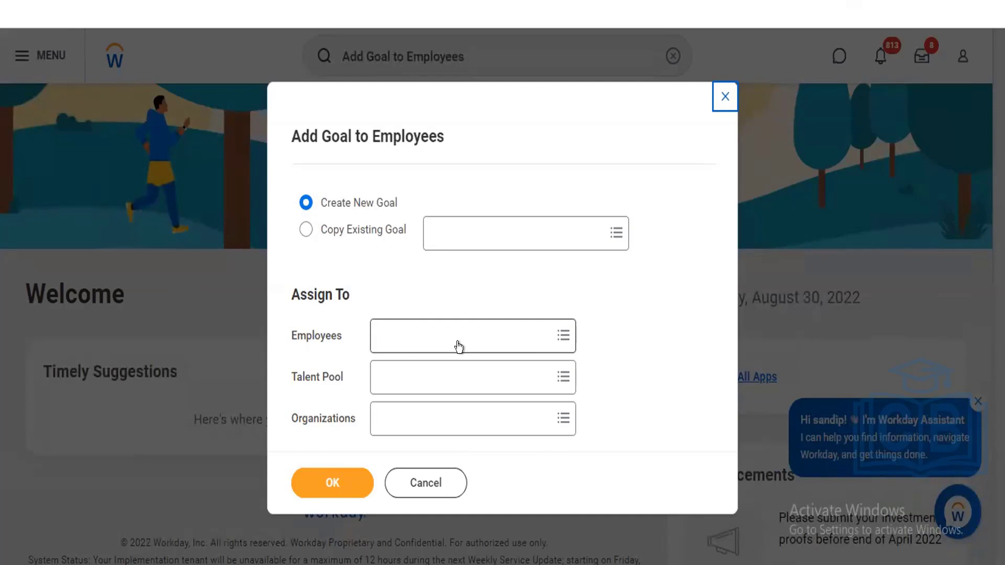
left_click(421, 480)
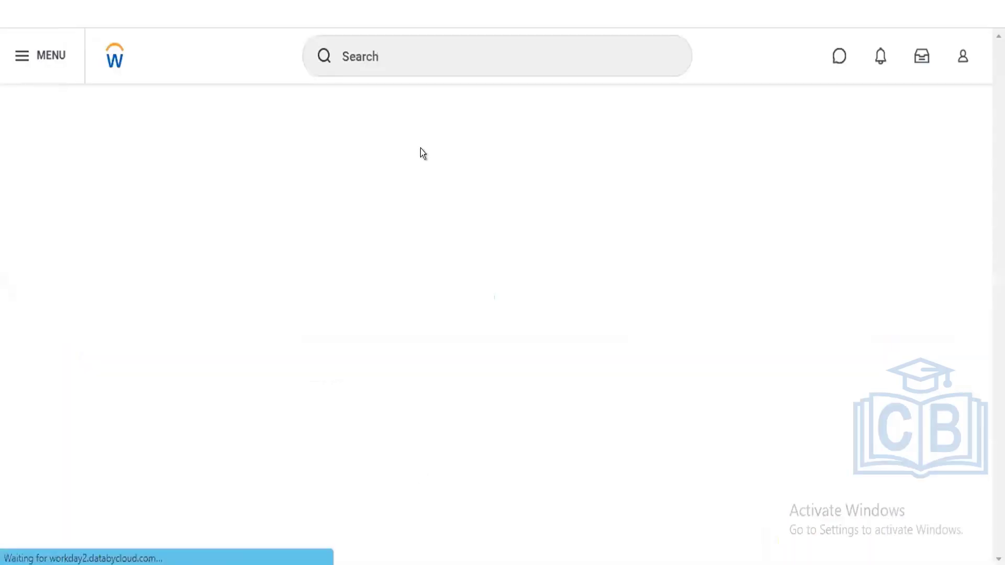
- Search for "view goals", open the View Goals report, look at the Worker selection options, and cancel the prompt
left_click(413, 62)
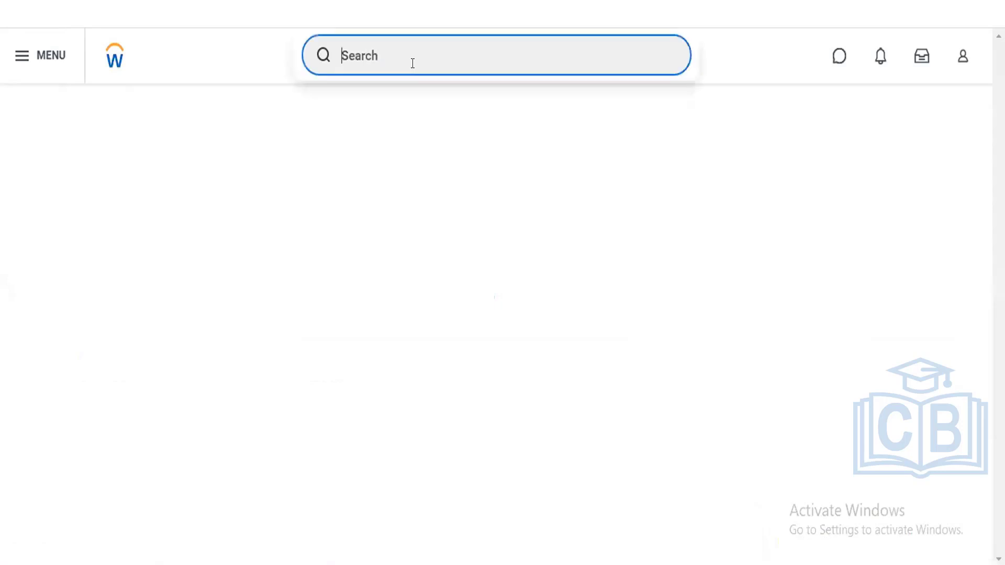
type("view")
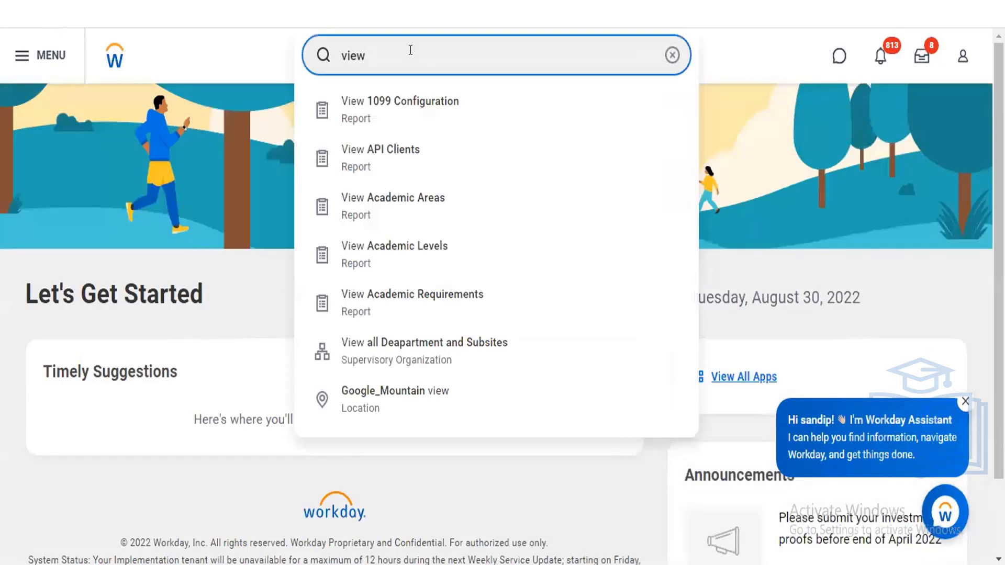
type(" goals")
left_click(388, 120)
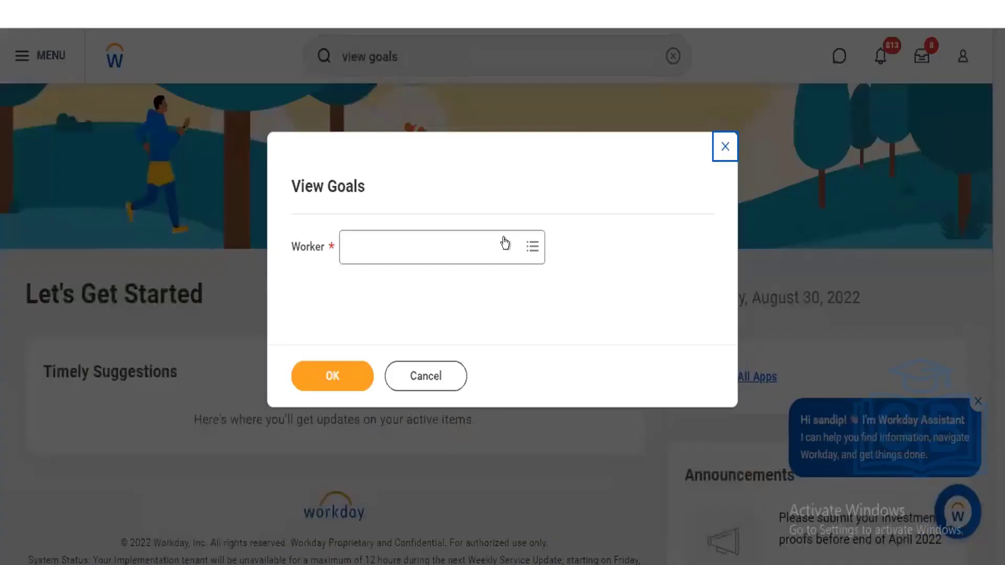
left_click(505, 243)
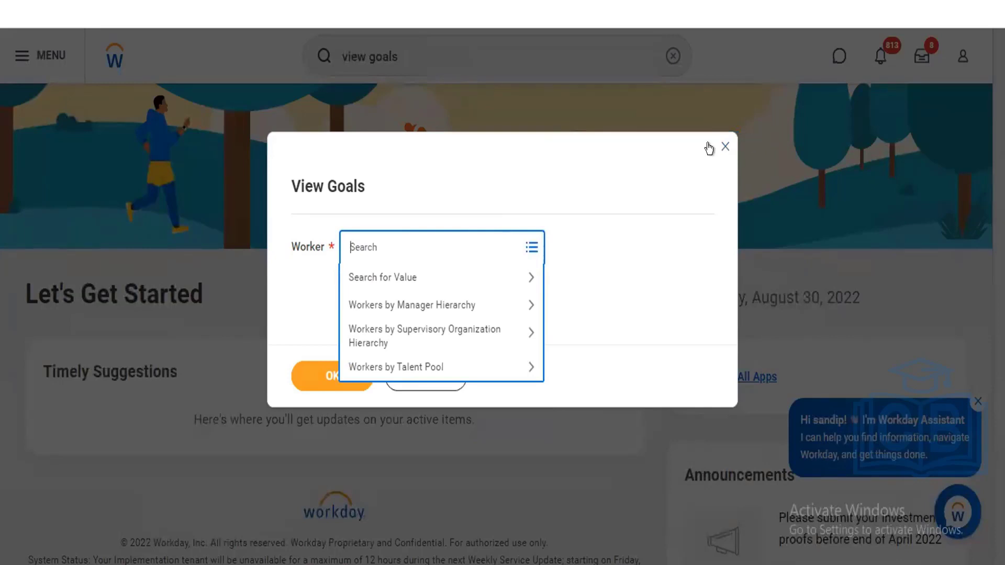
left_click(620, 145)
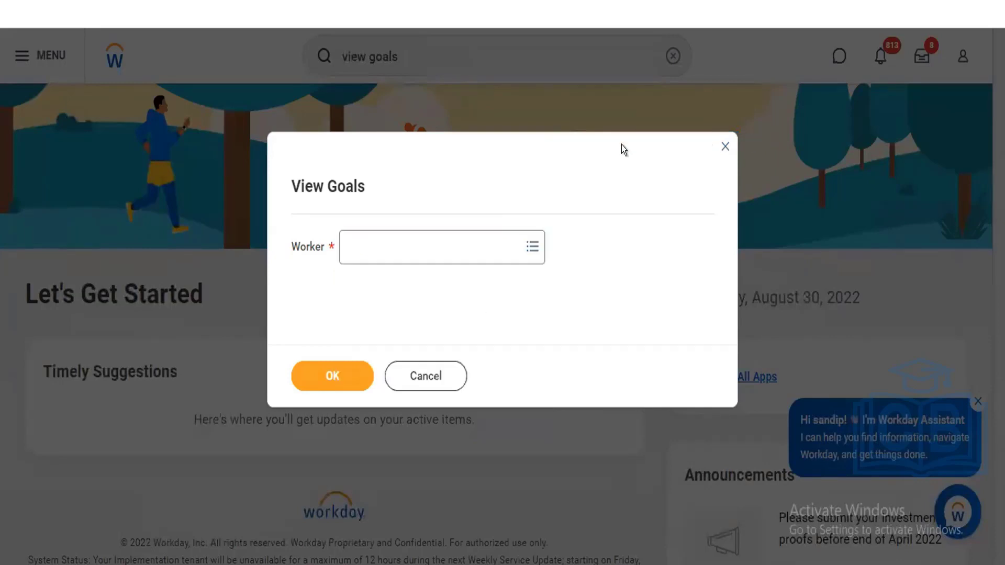
left_click(425, 374)
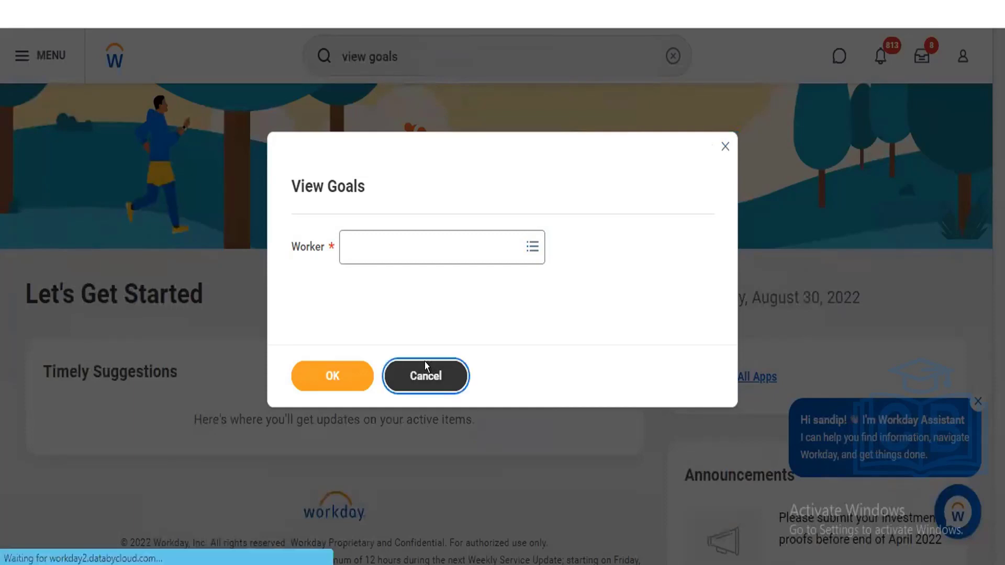